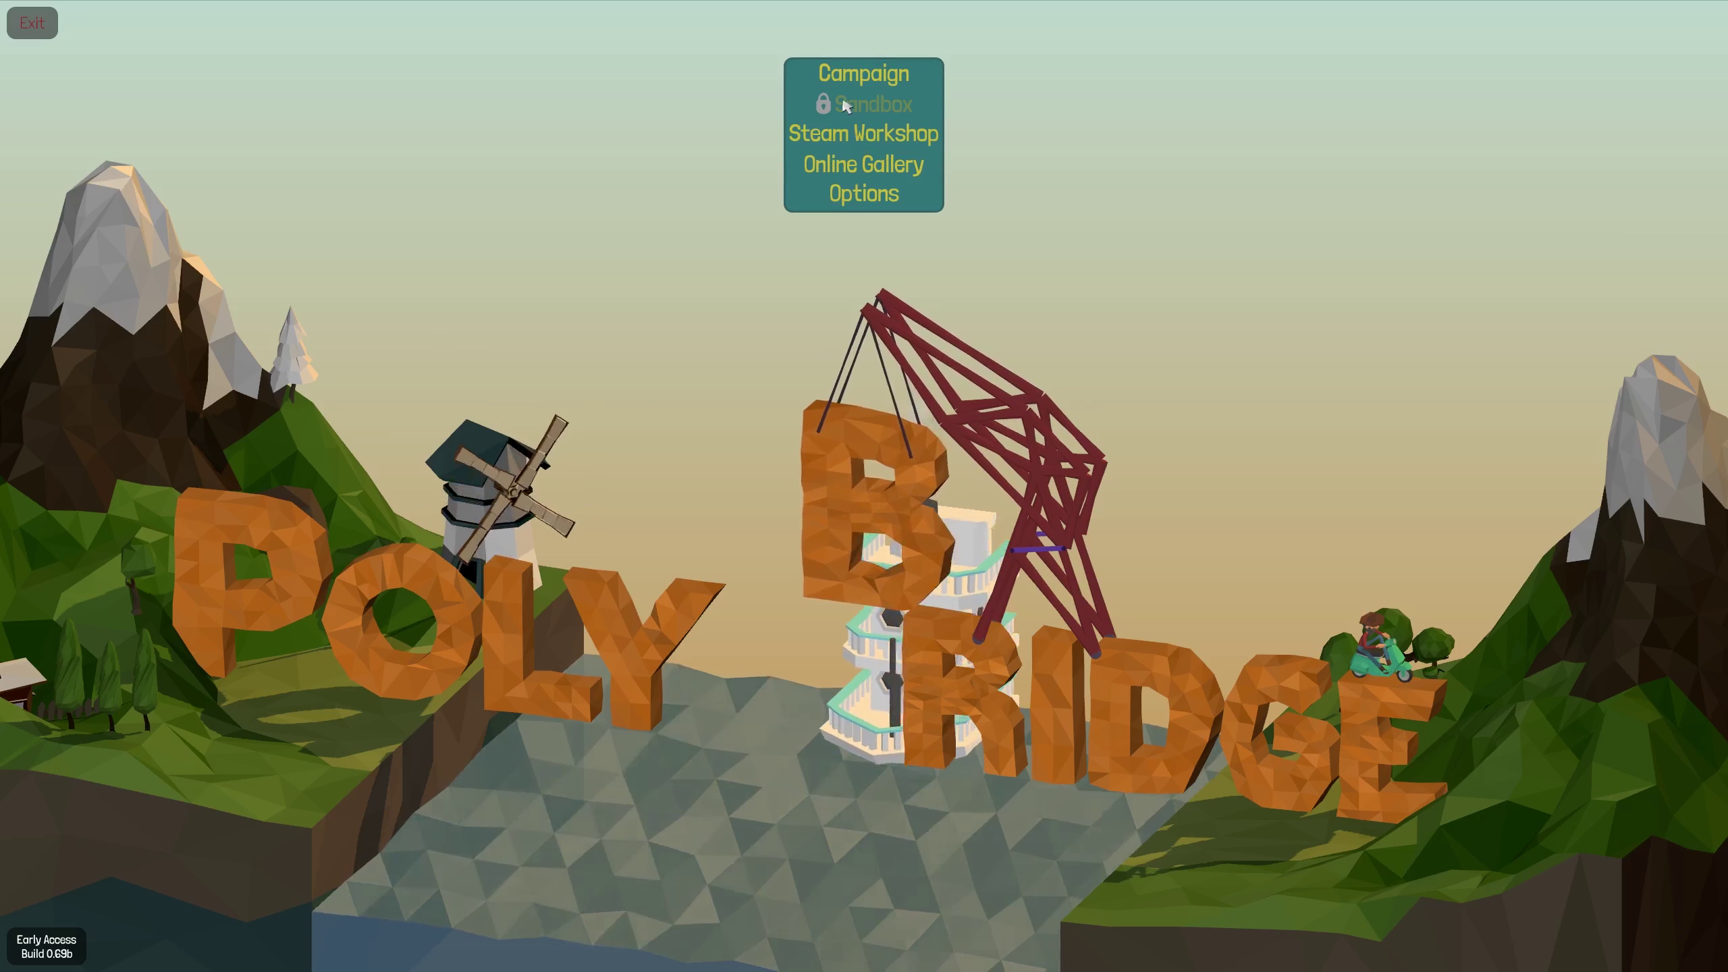
# Load the Alpine Meadows '10m Jump' campaign level, which has a $5,000 budget and wood only
pyautogui.click(877, 79)
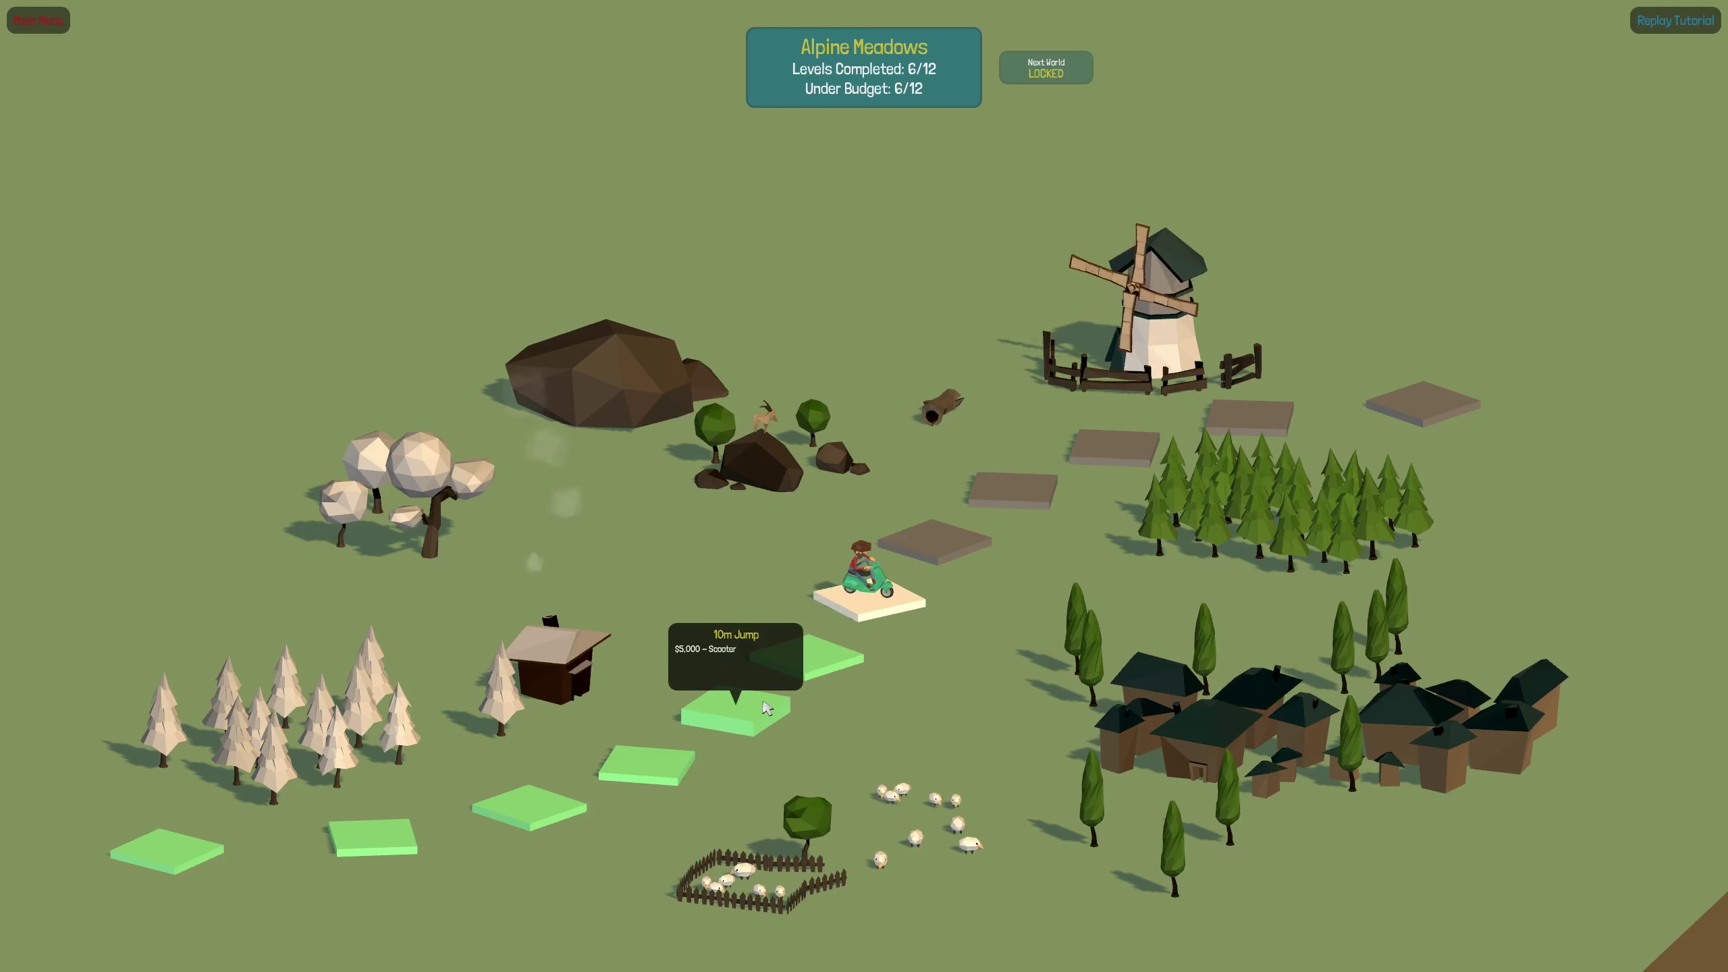
pyautogui.click(765, 708)
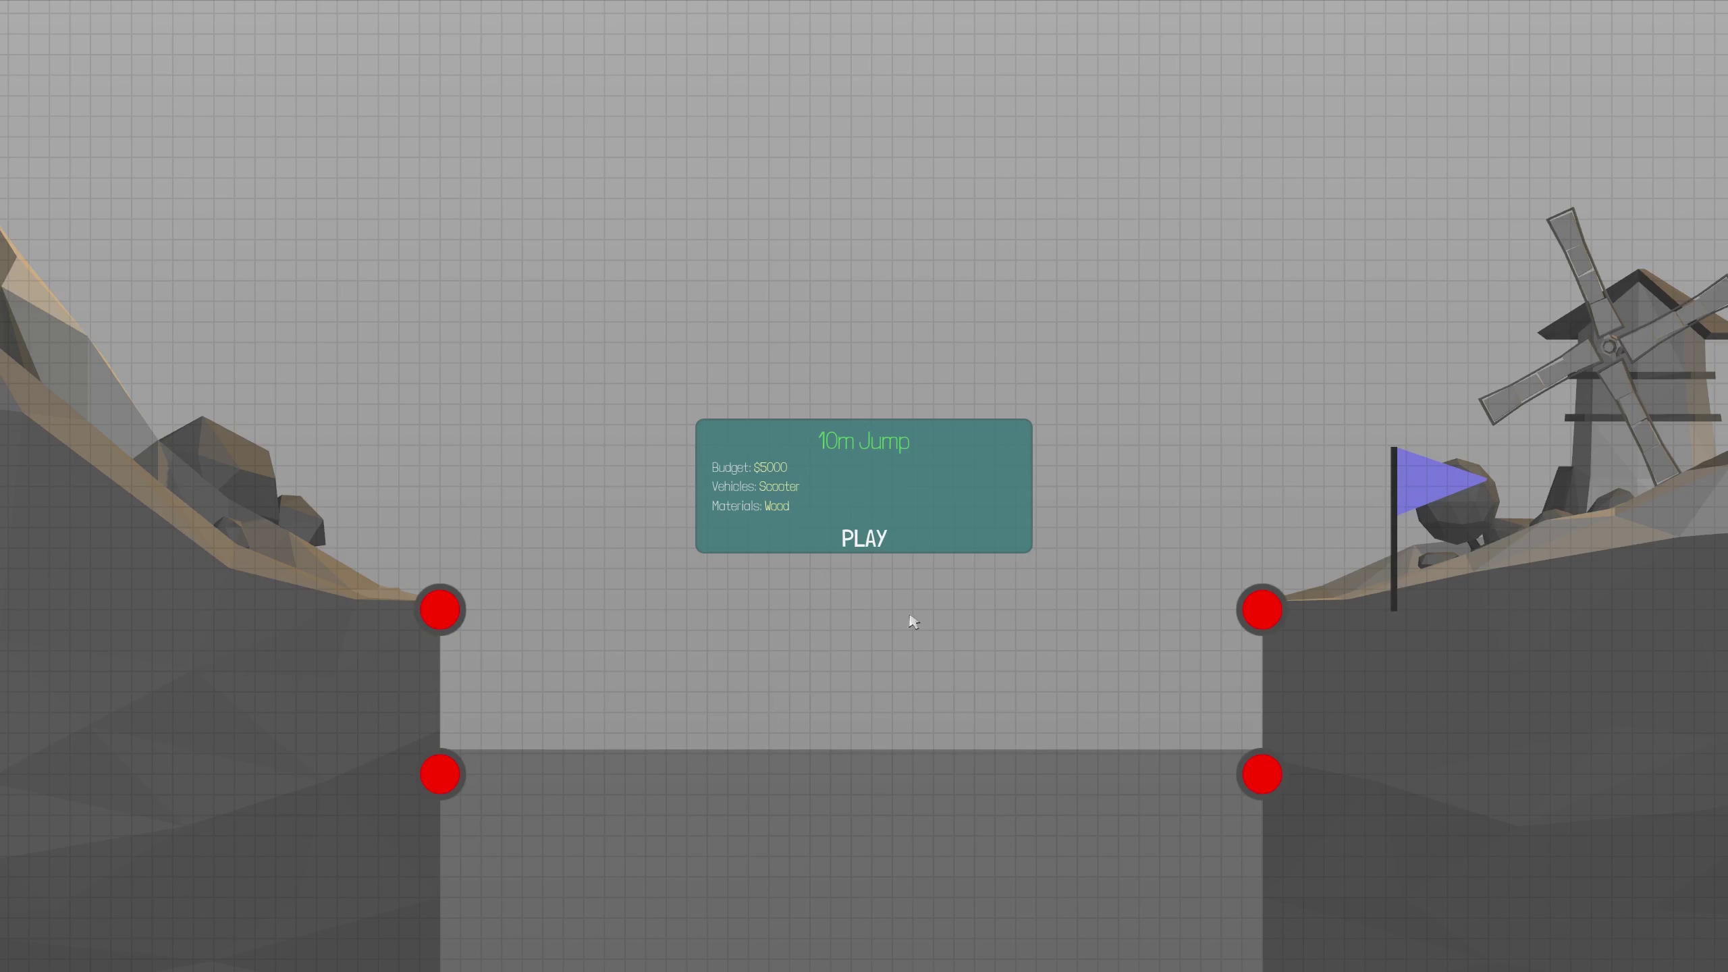
# Start the 10m Jump level and glance at the building material wheel
pyautogui.click(864, 540)
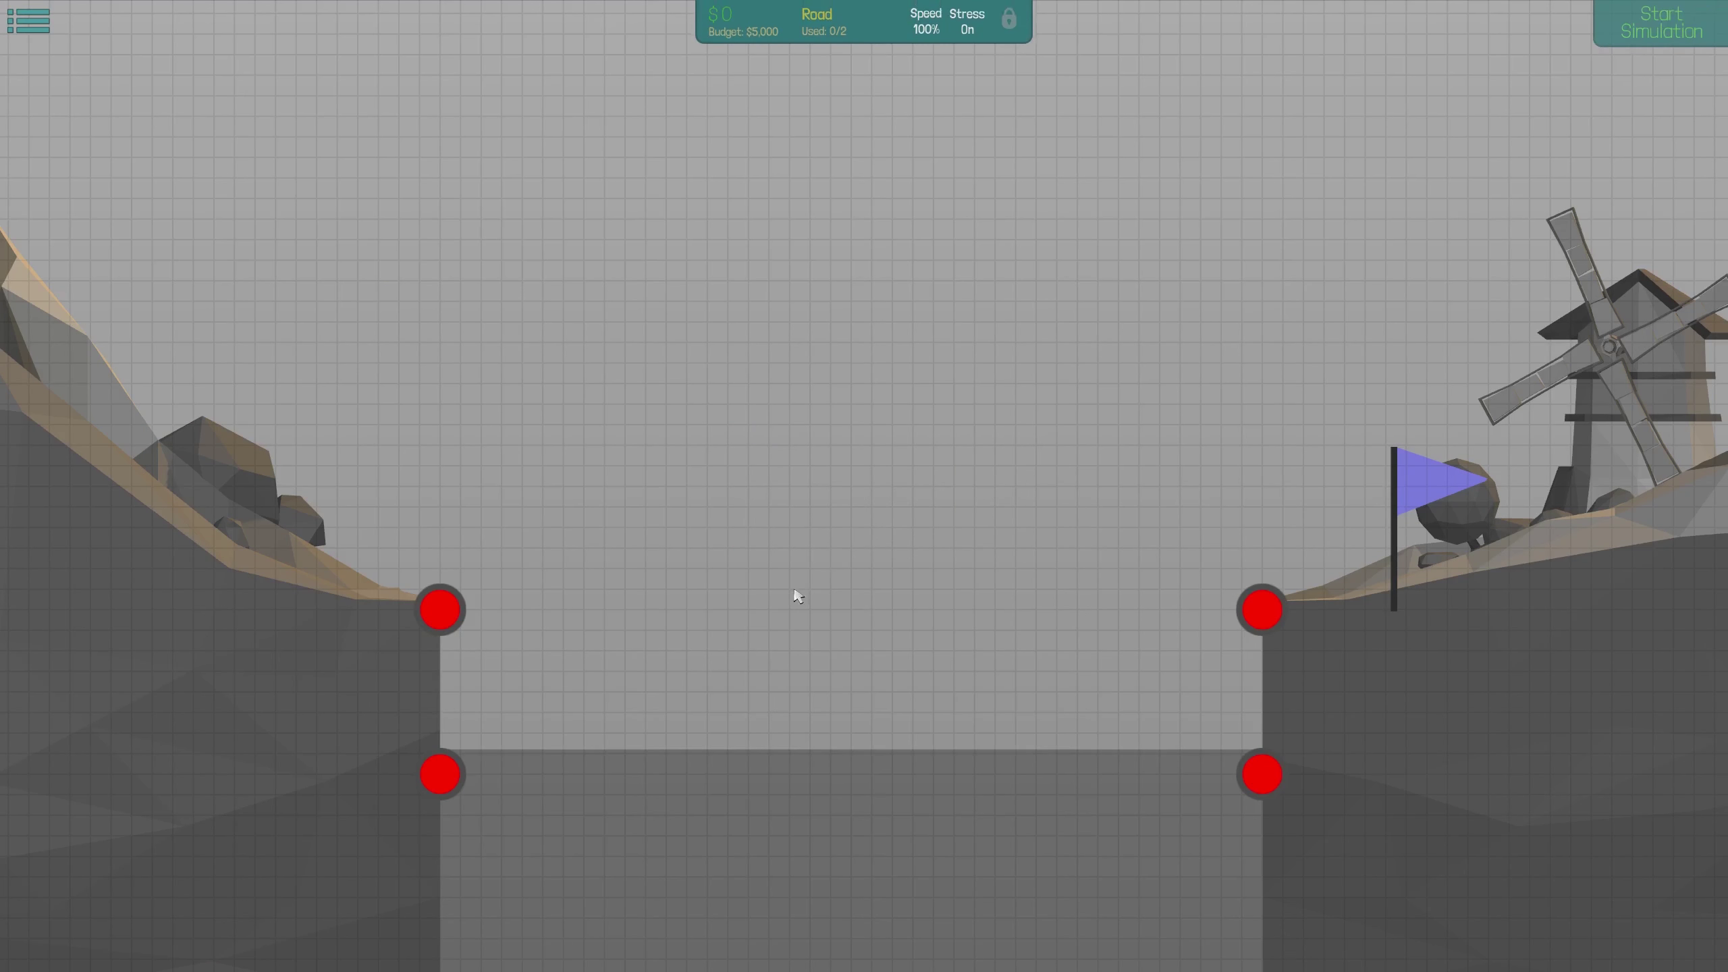
pyautogui.rightClick(760, 413)
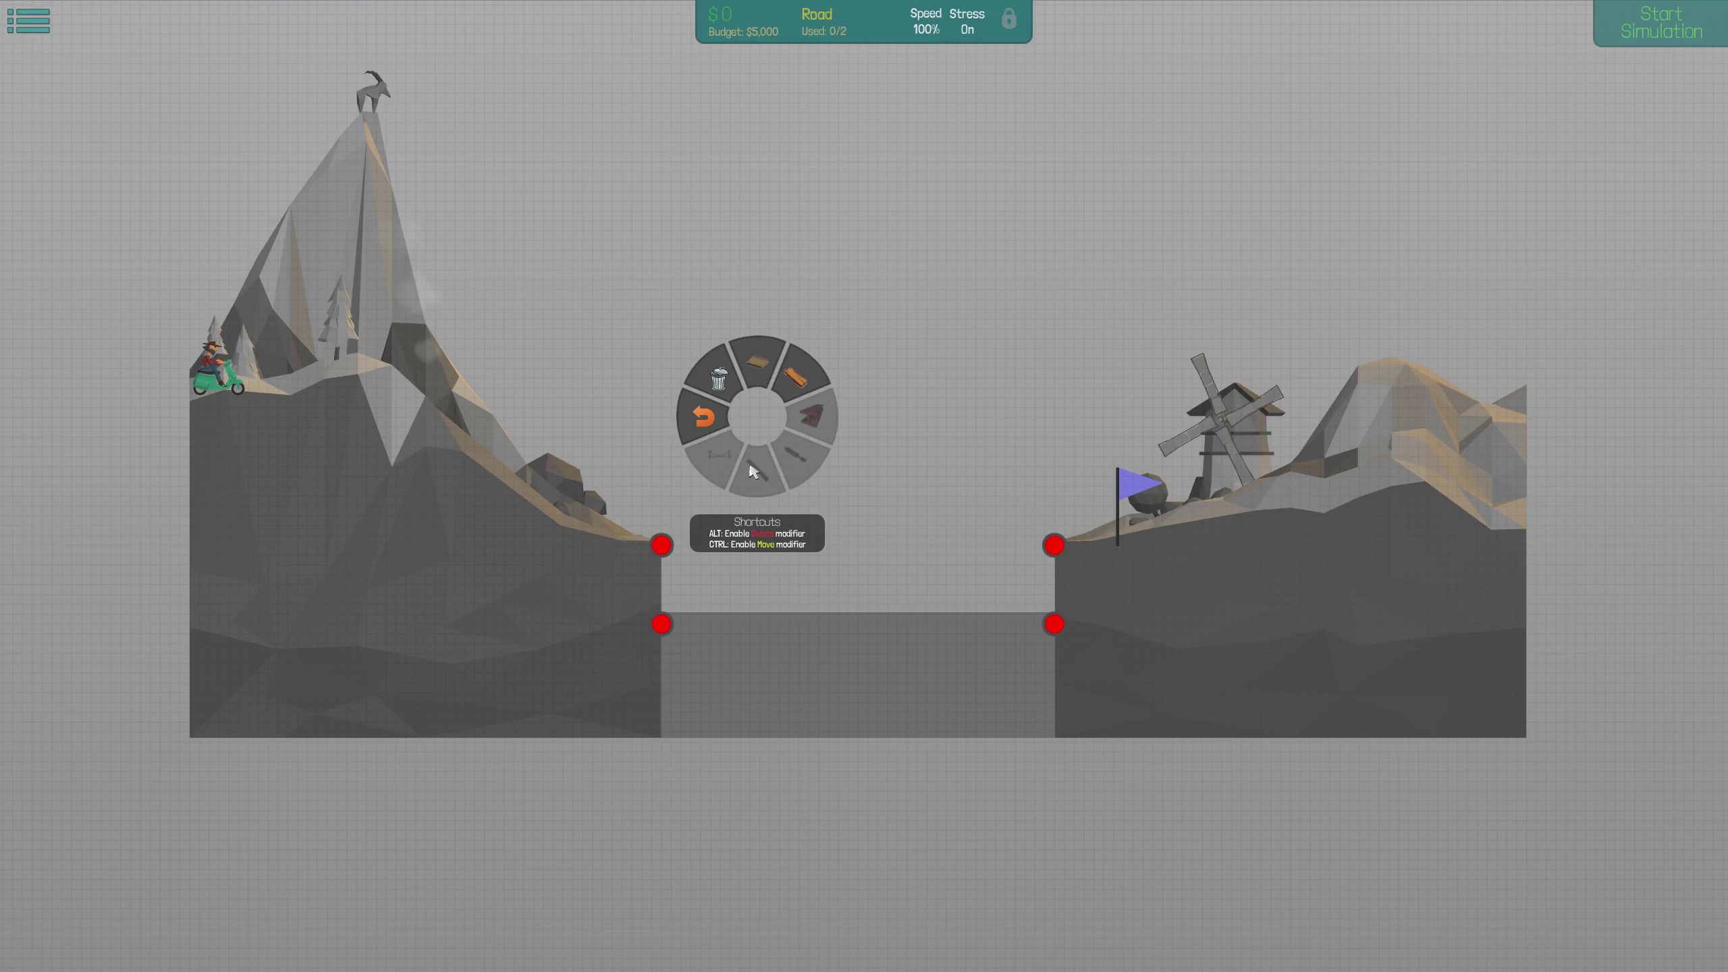
pyautogui.click(1040, 427)
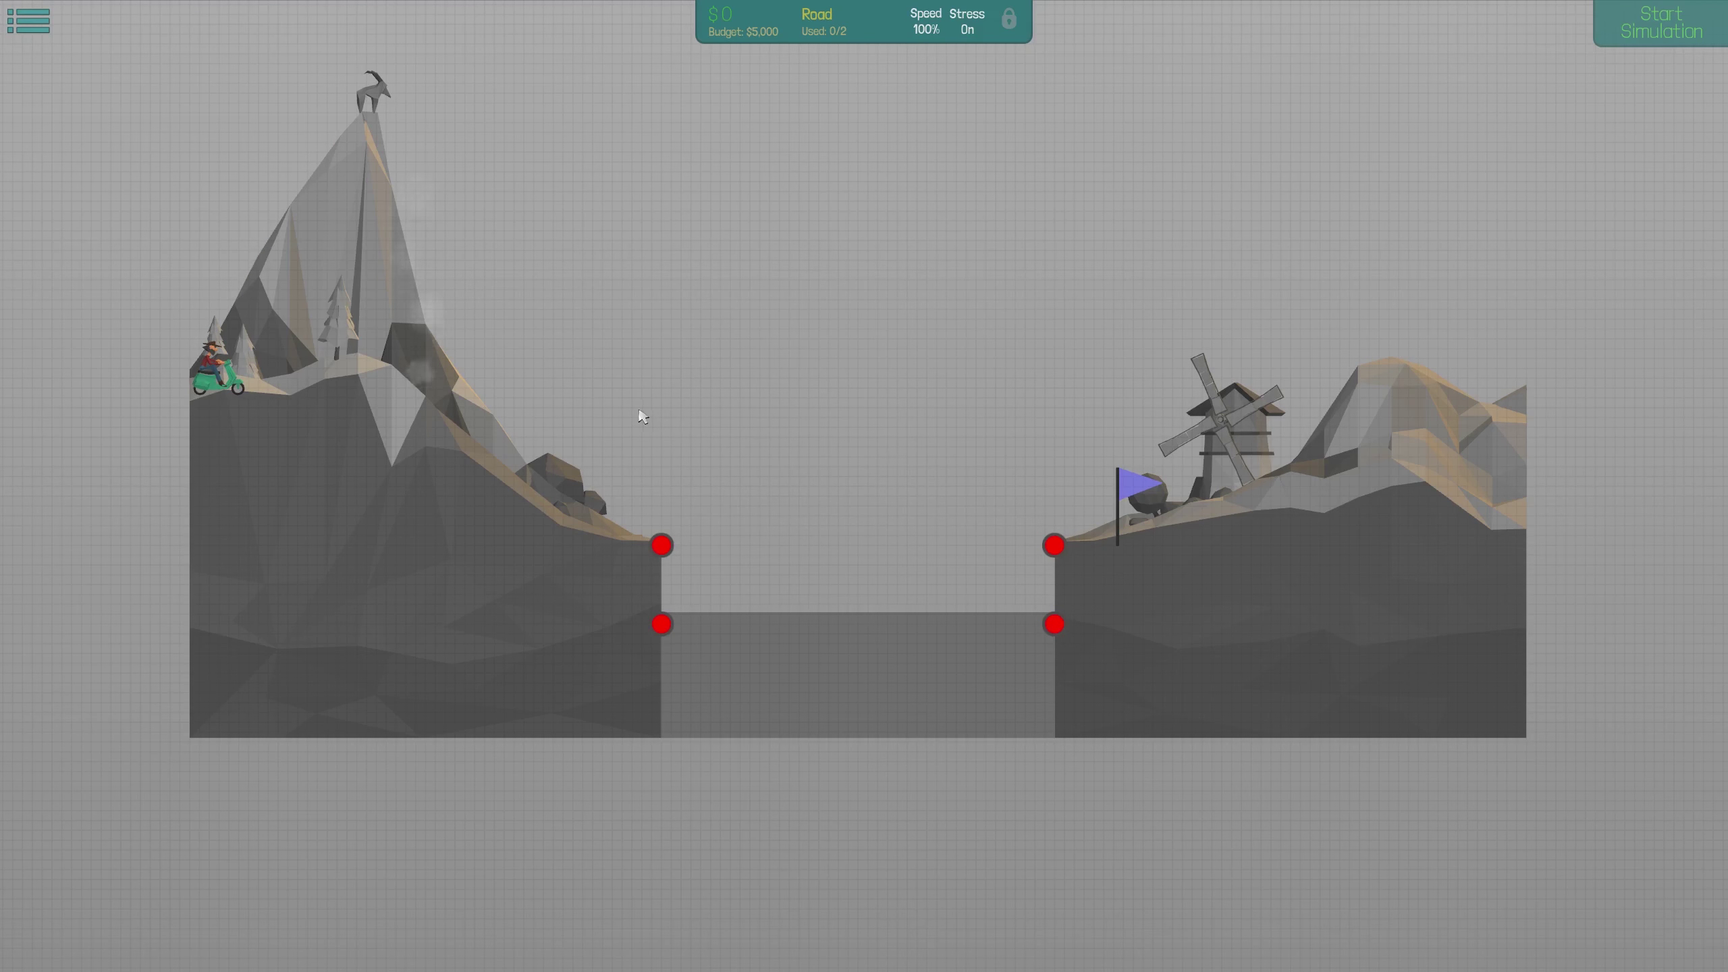
pyautogui.scroll(2, 699, 617)
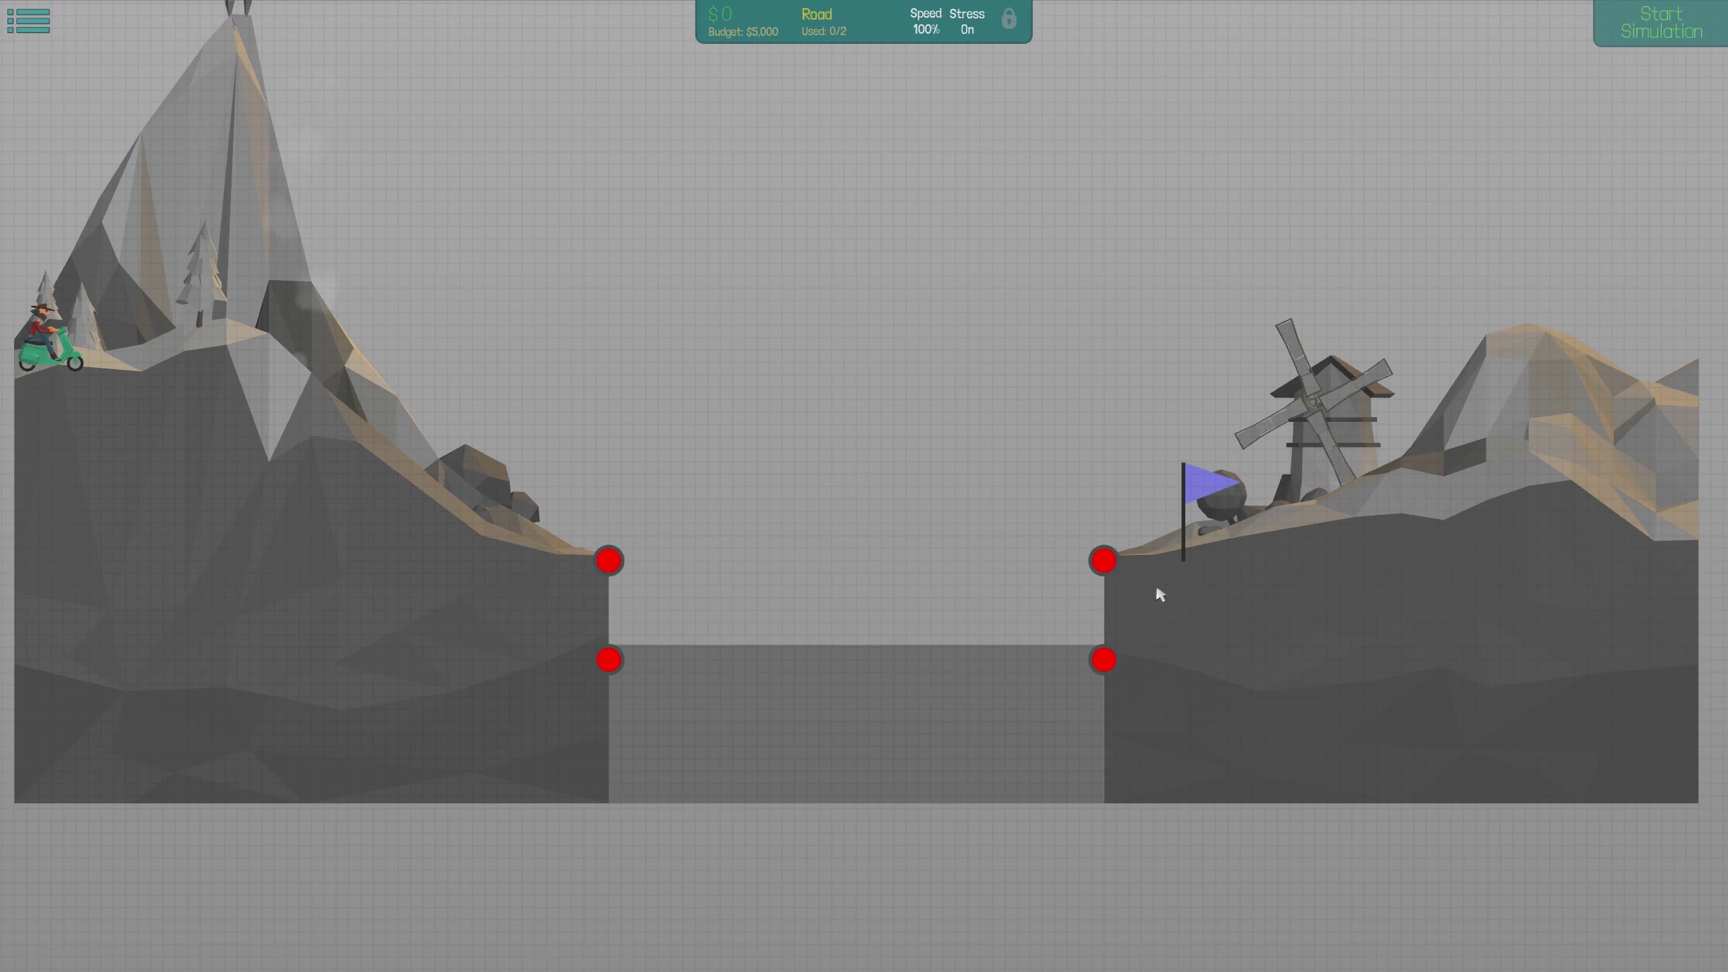
# Test the empty gap with no bridge, stop, and keep Road as the material
pyautogui.click(1602, 35)
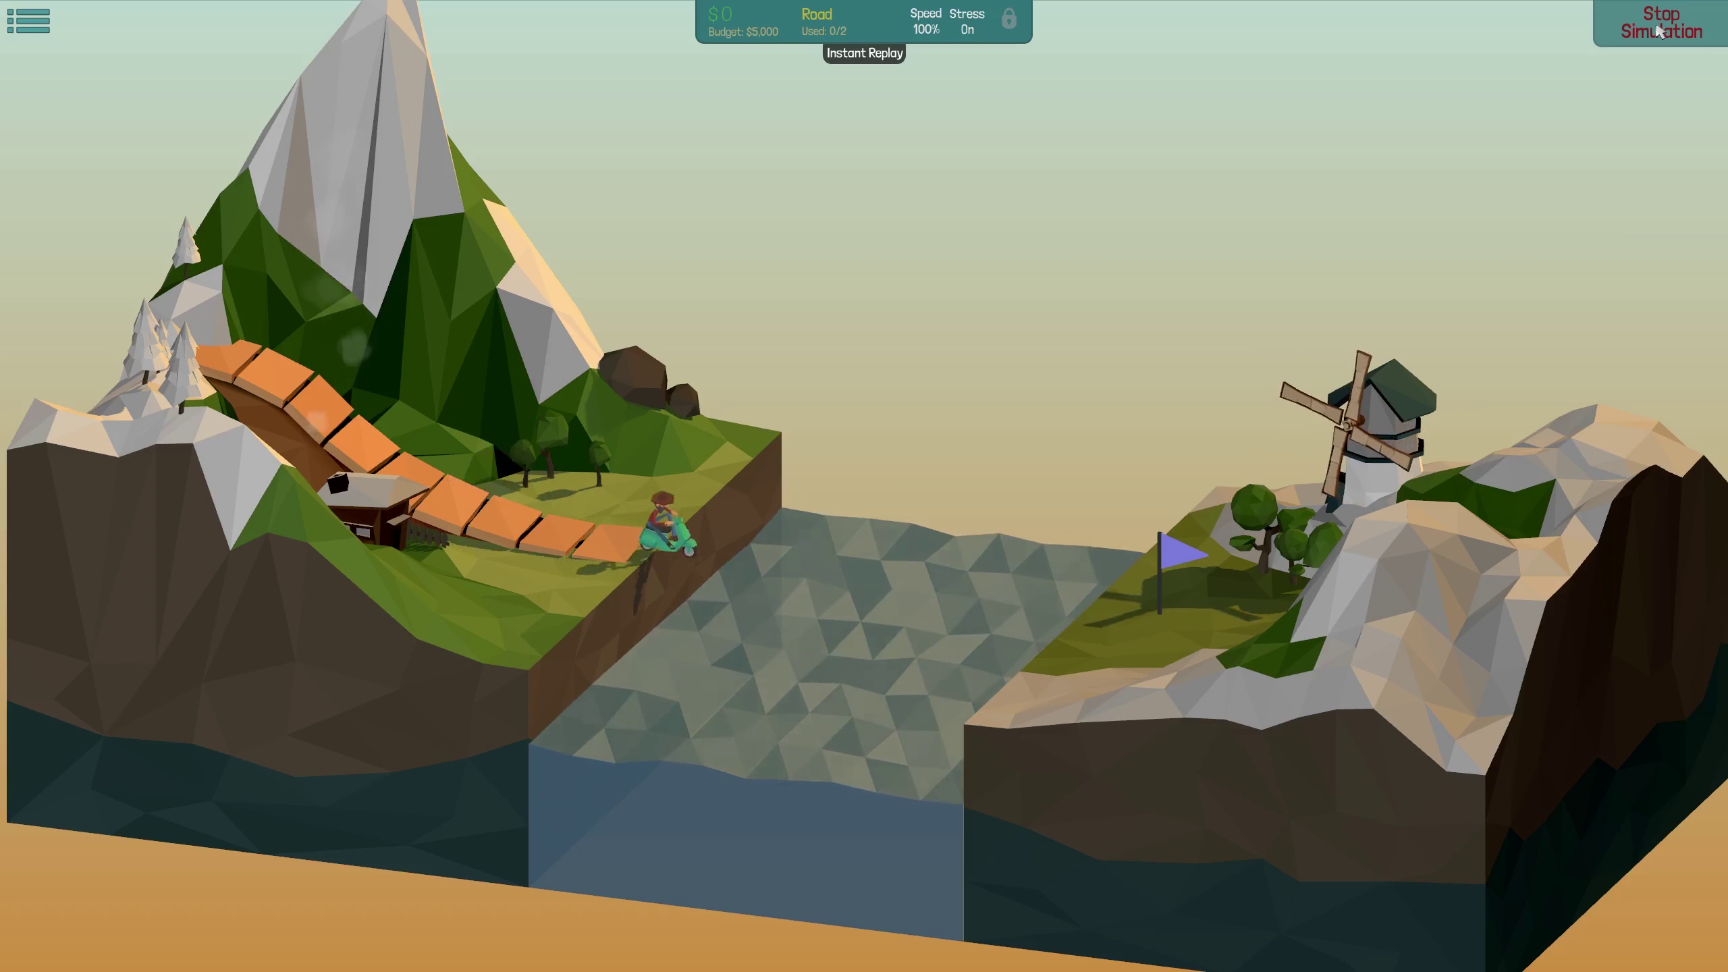
pyautogui.click(1659, 30)
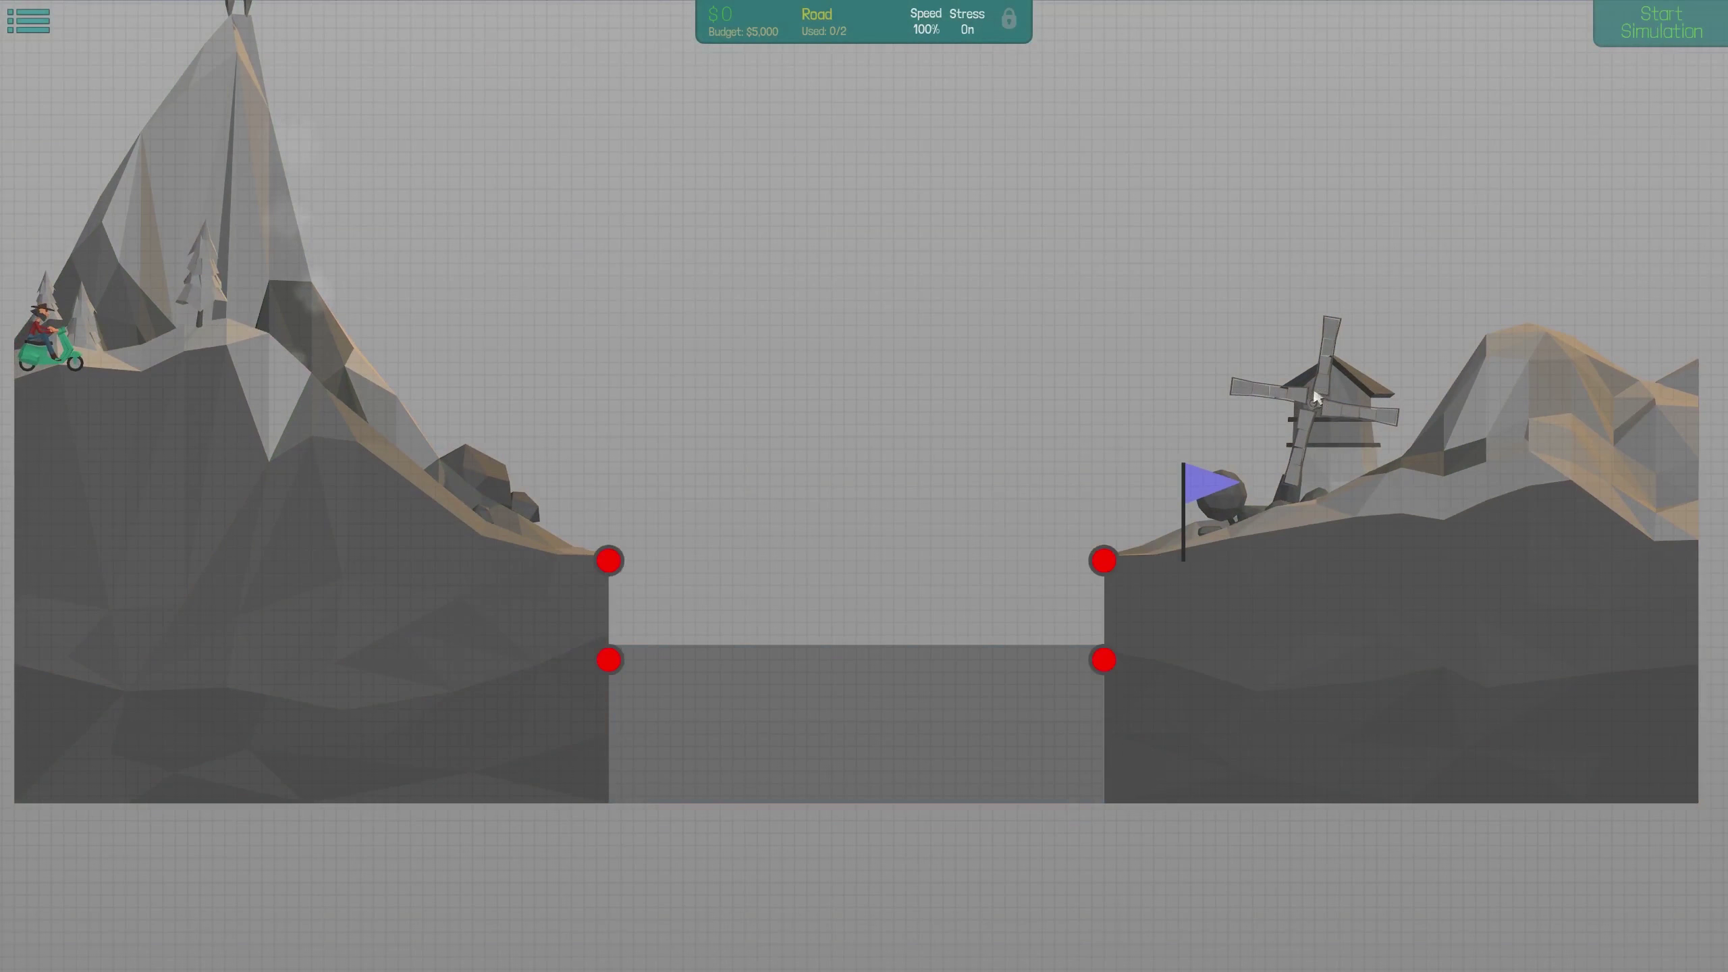
pyautogui.scroll(-3, 898, 638)
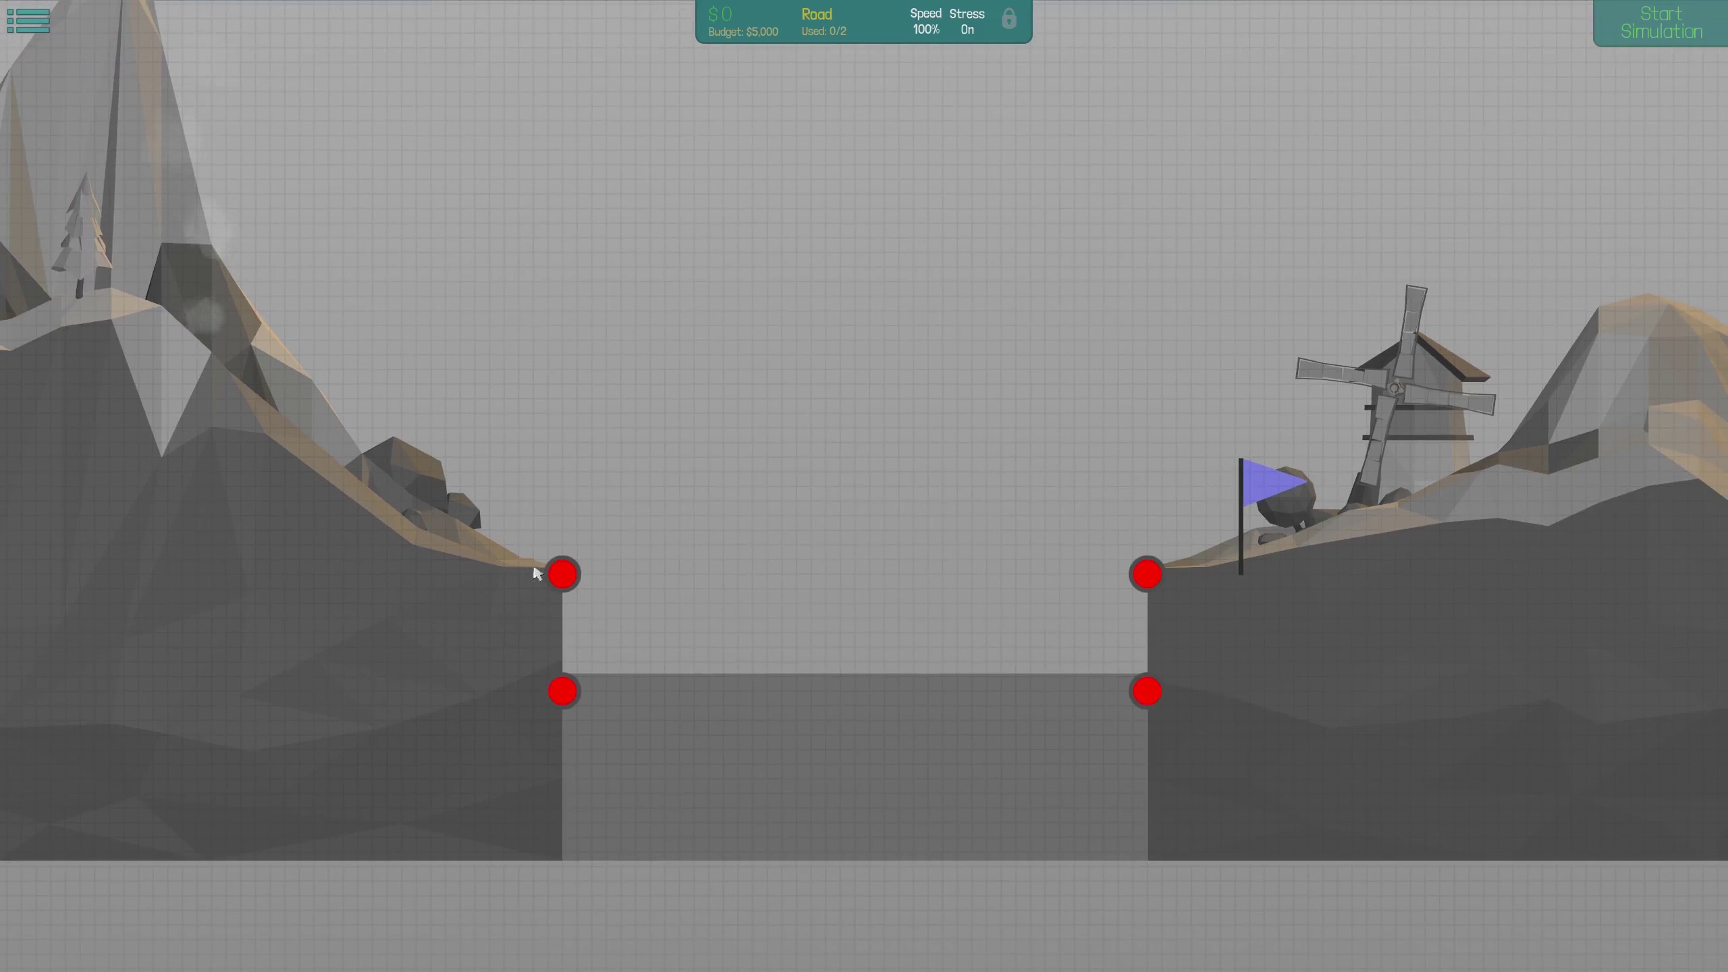
pyautogui.rightClick(828, 430)
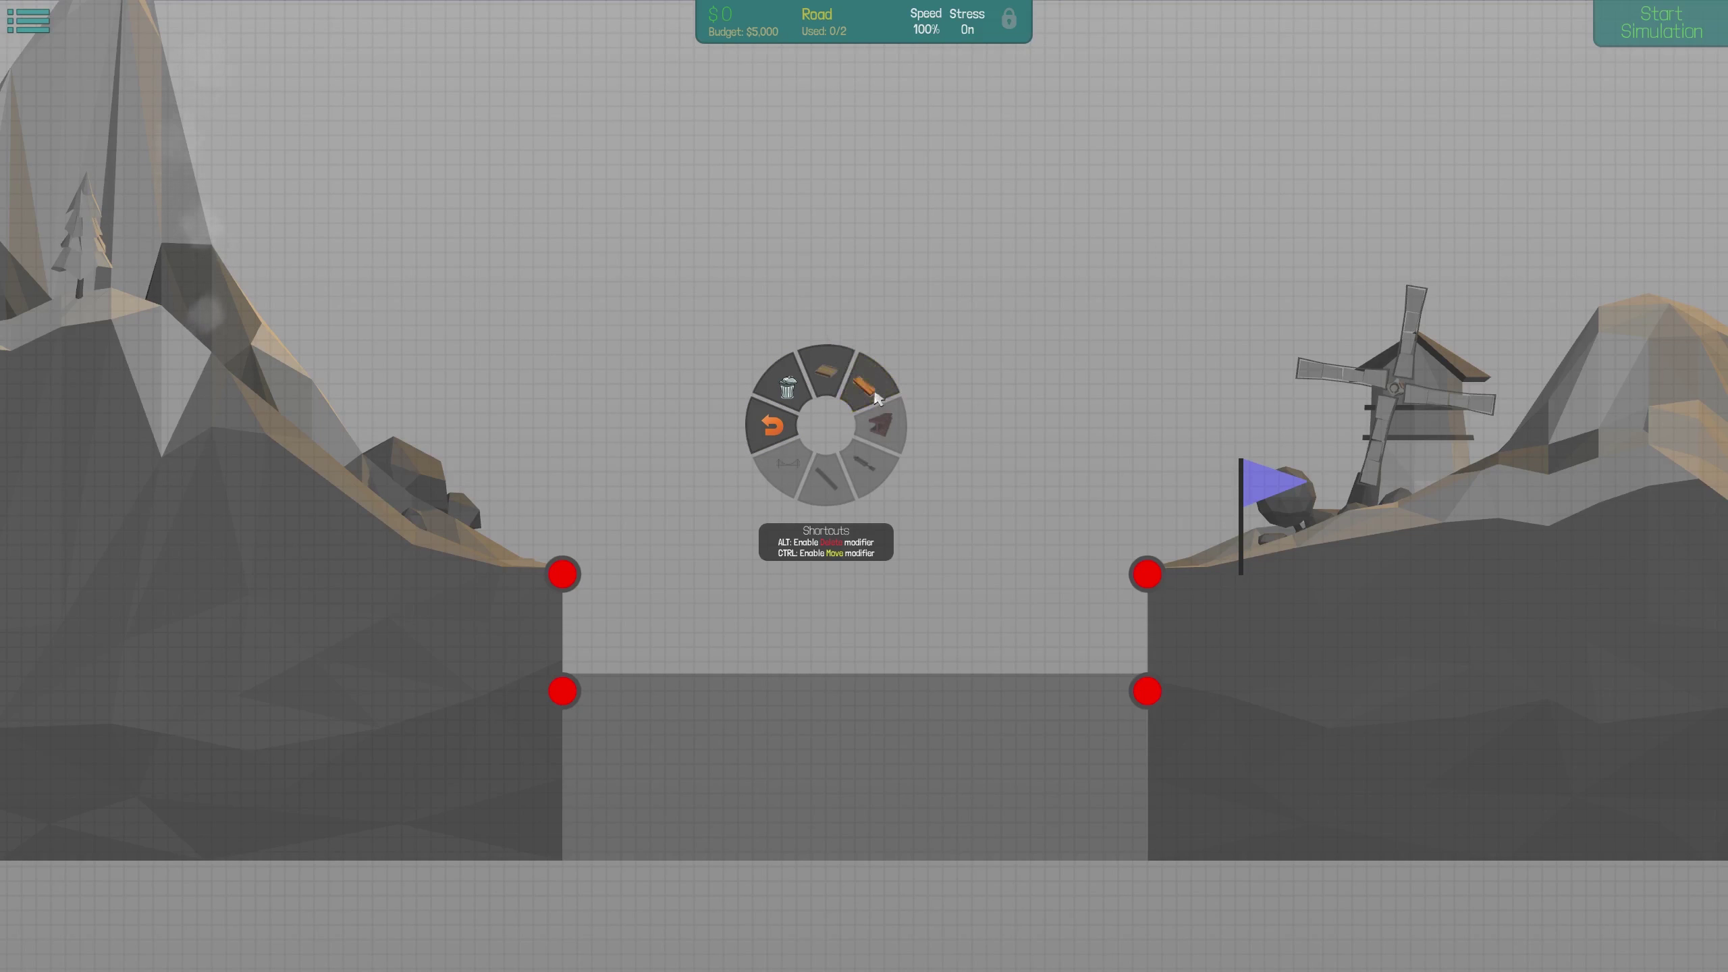
pyautogui.click(831, 370)
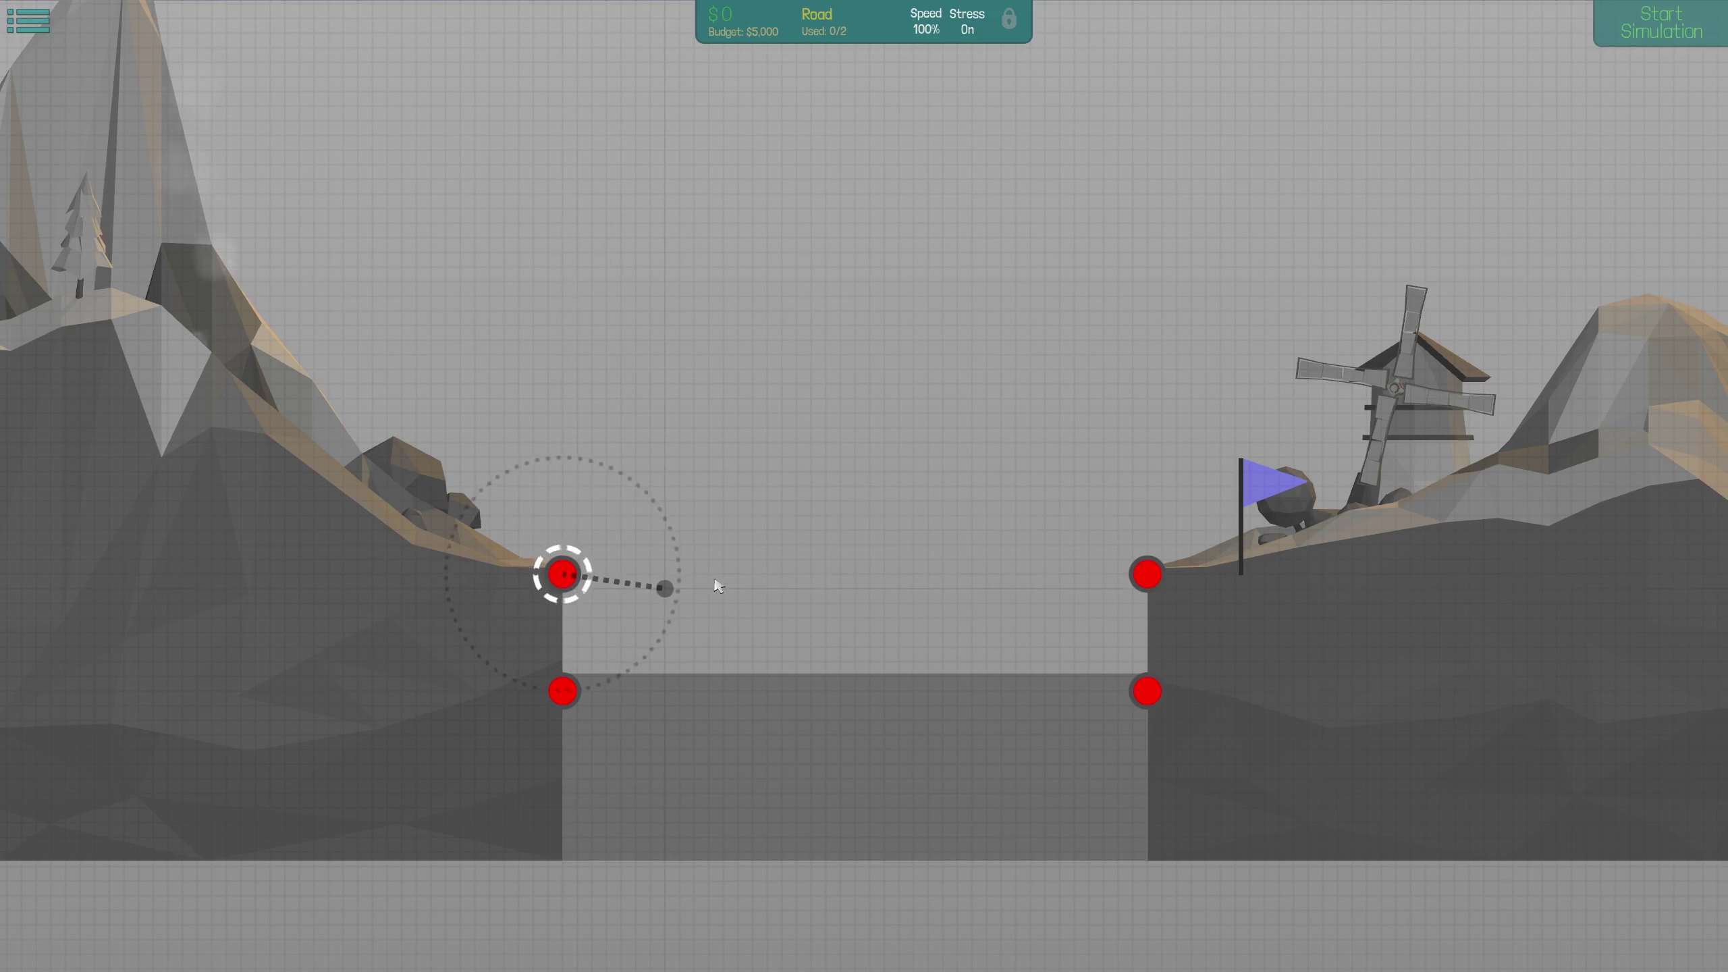
# Lay two road pieces from the left anchor, the second angled upward, then choose Wood
pyautogui.click(739, 574)
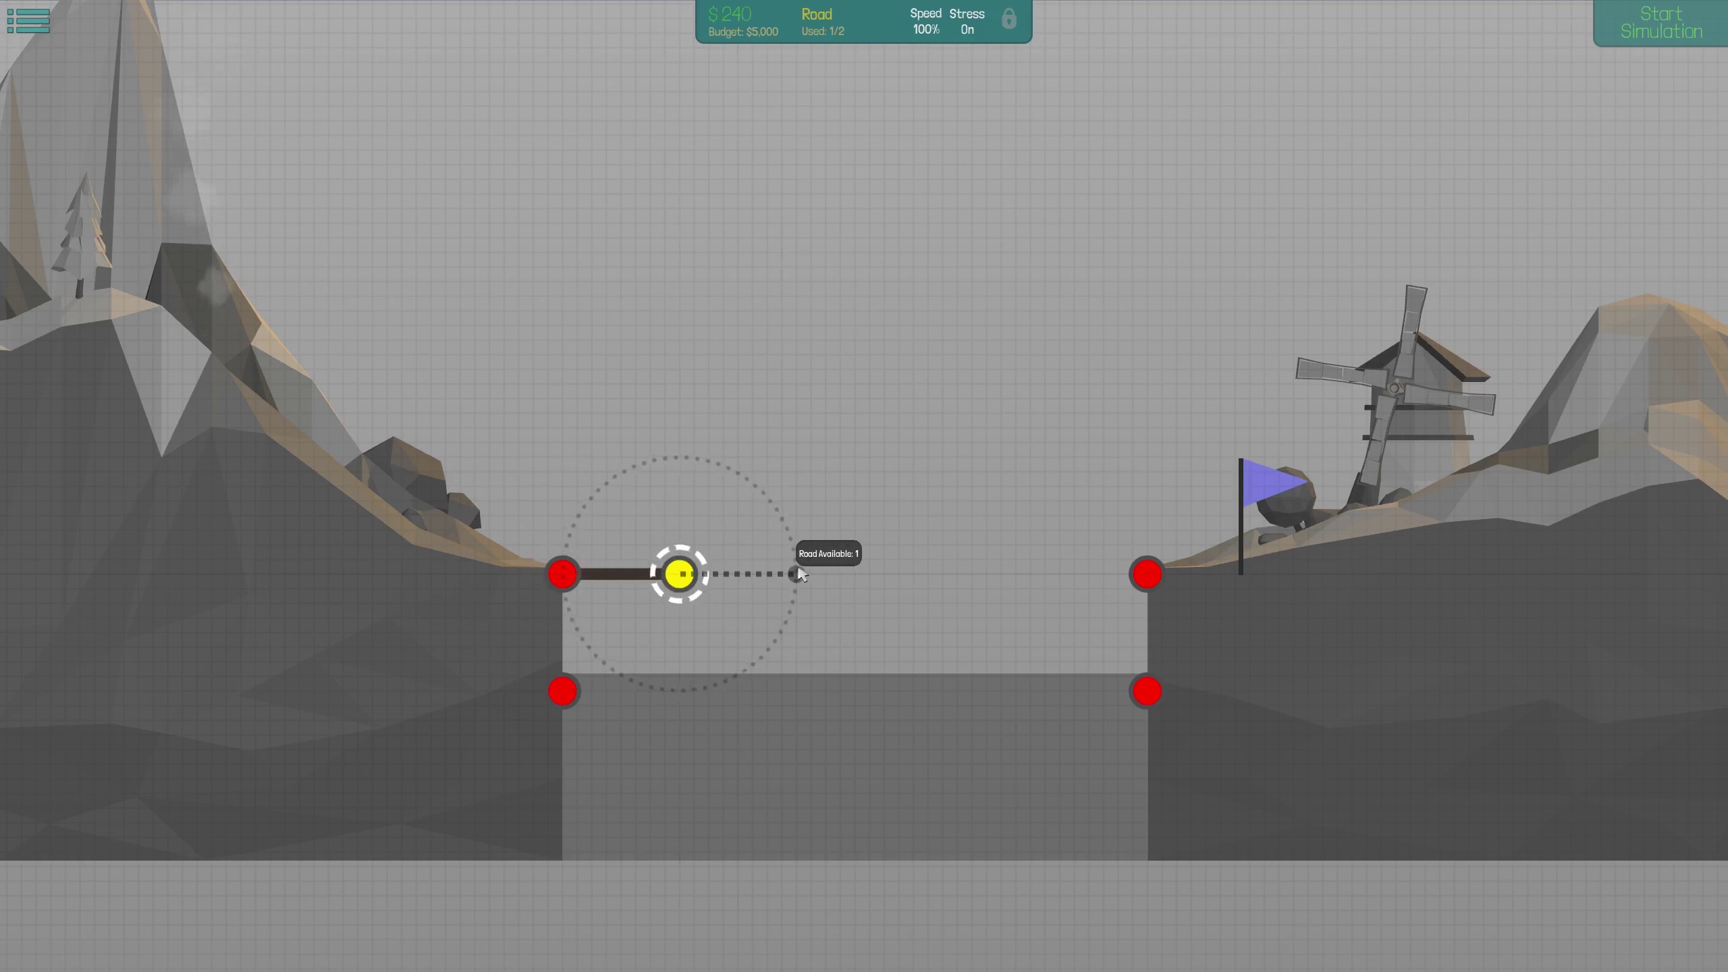
pyautogui.click(811, 524)
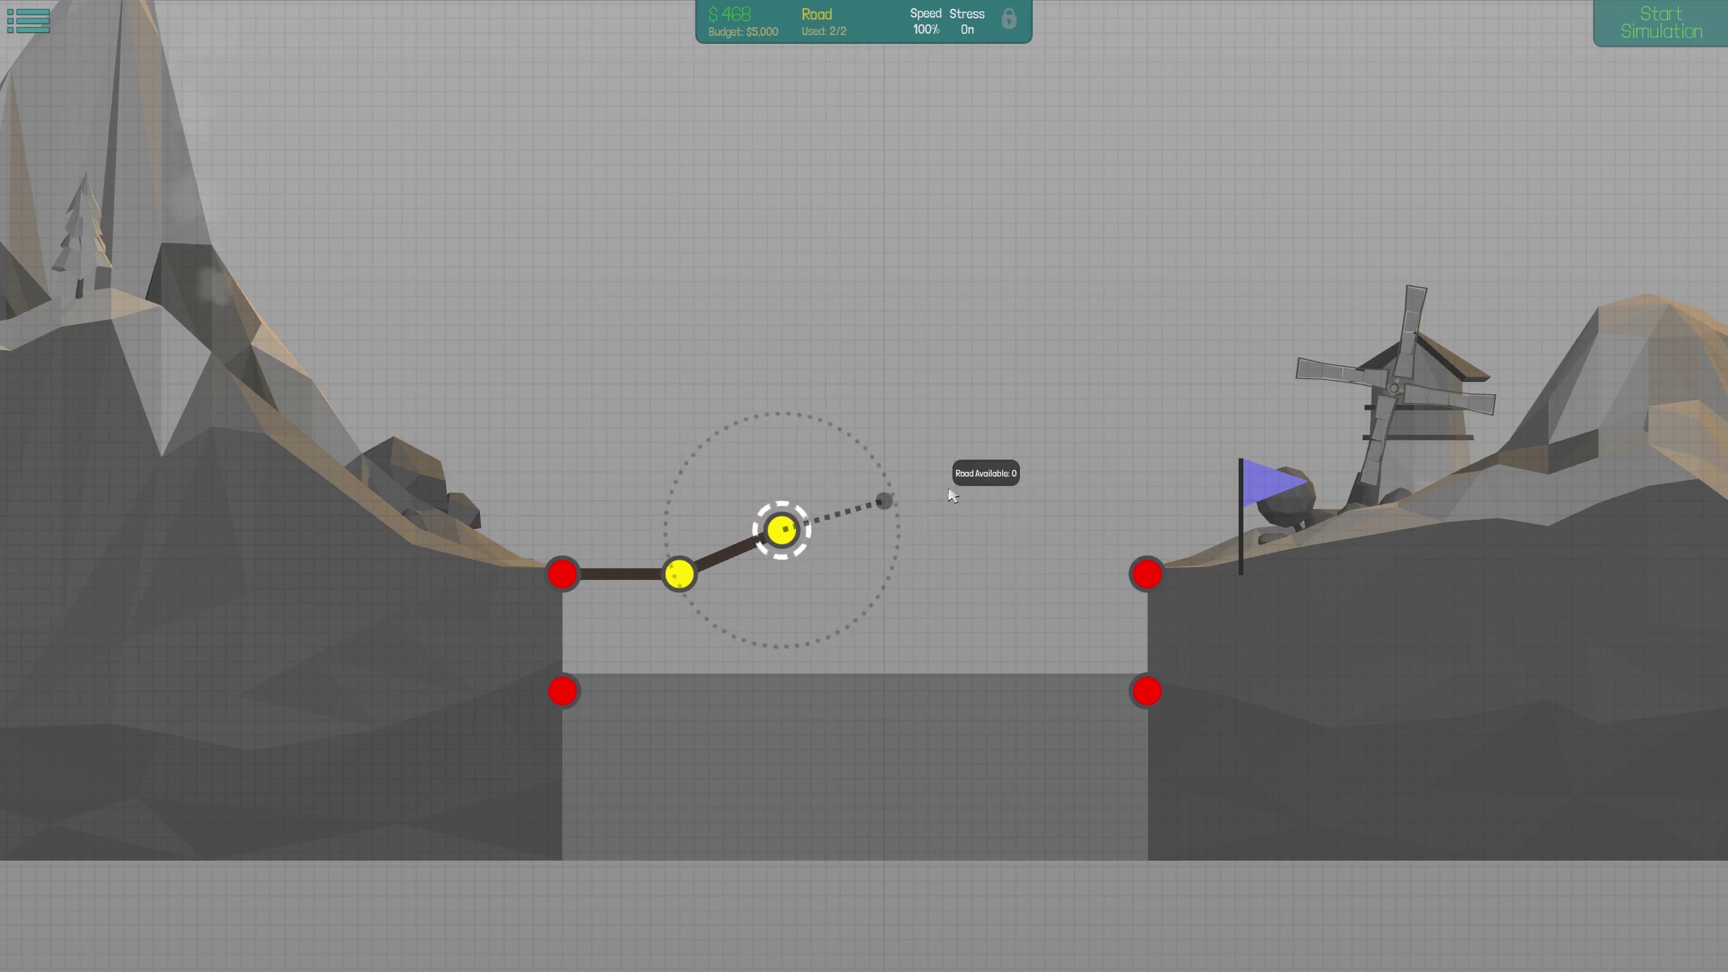
pyautogui.rightClick(904, 468)
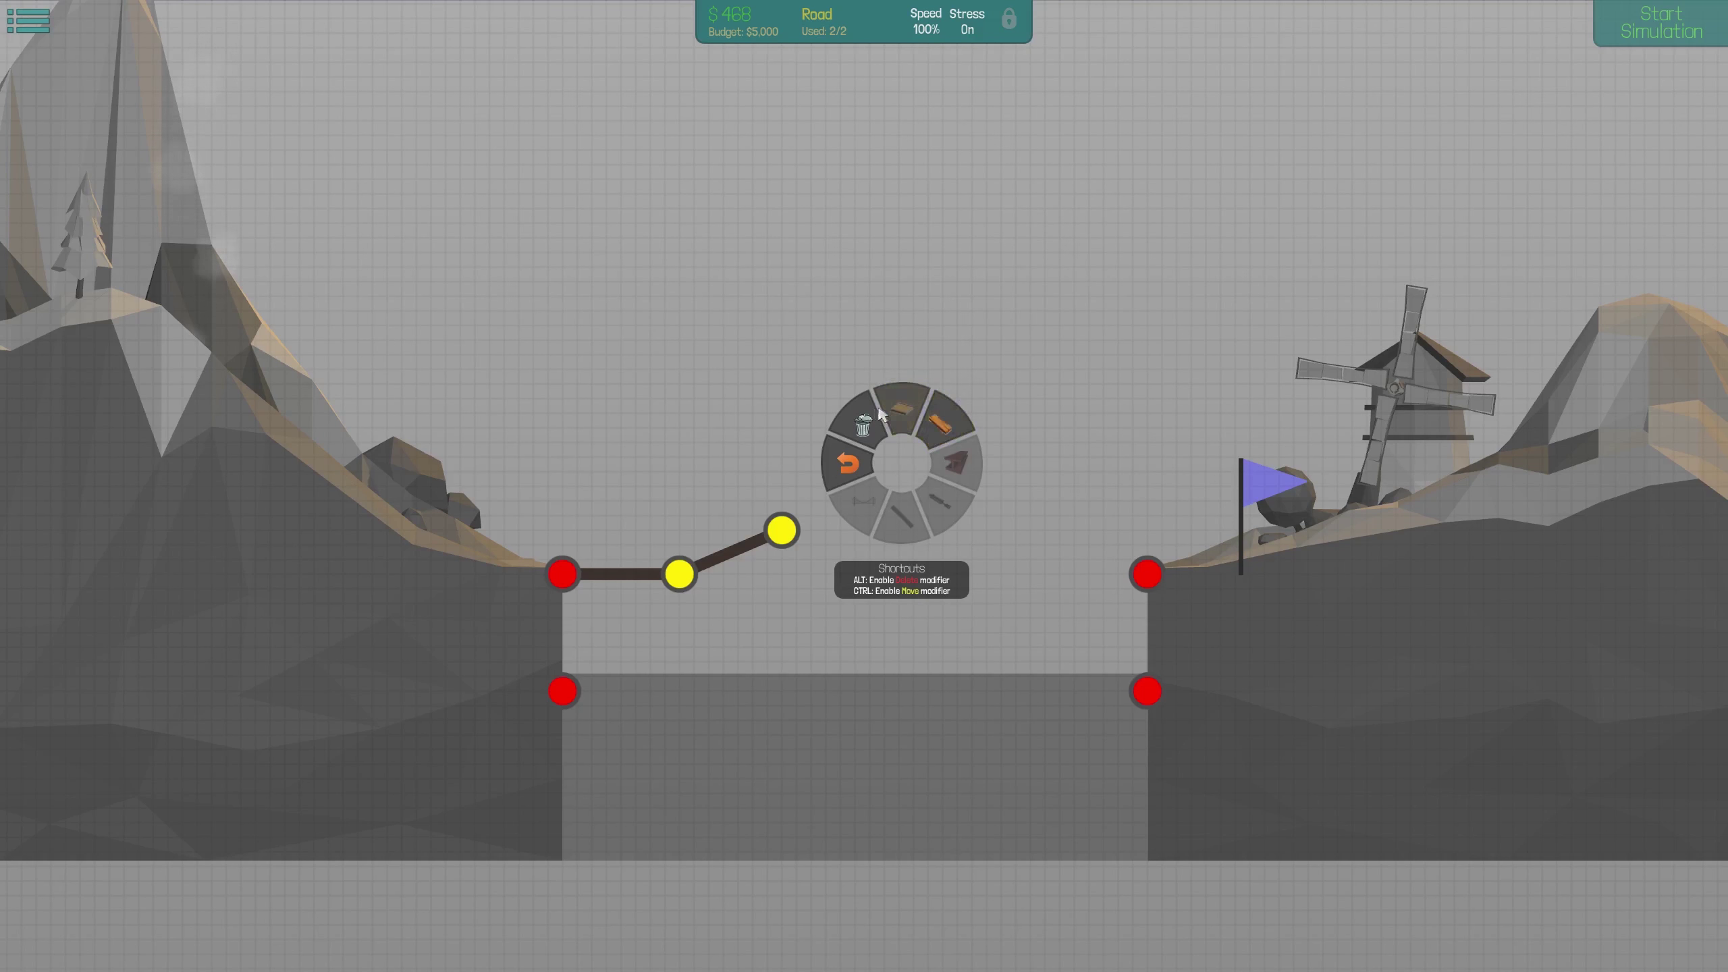
pyautogui.click(935, 426)
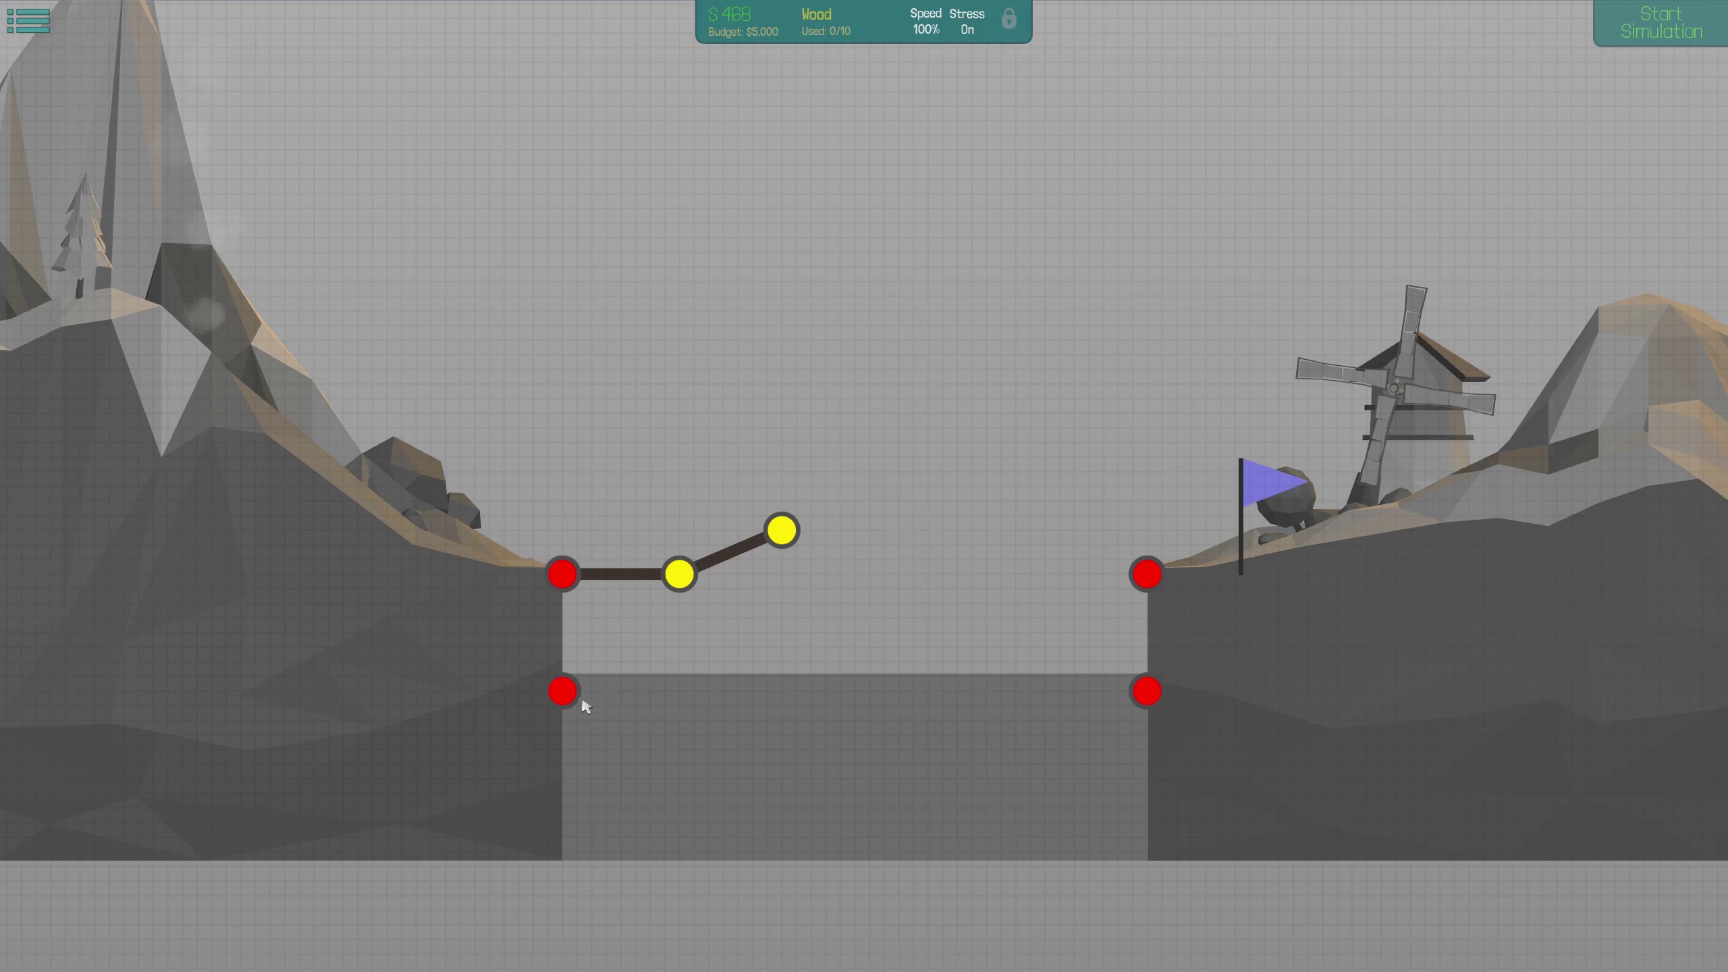
# Brace the road with wood beams and test, completing the level for $2,508
pyautogui.click(680, 581)
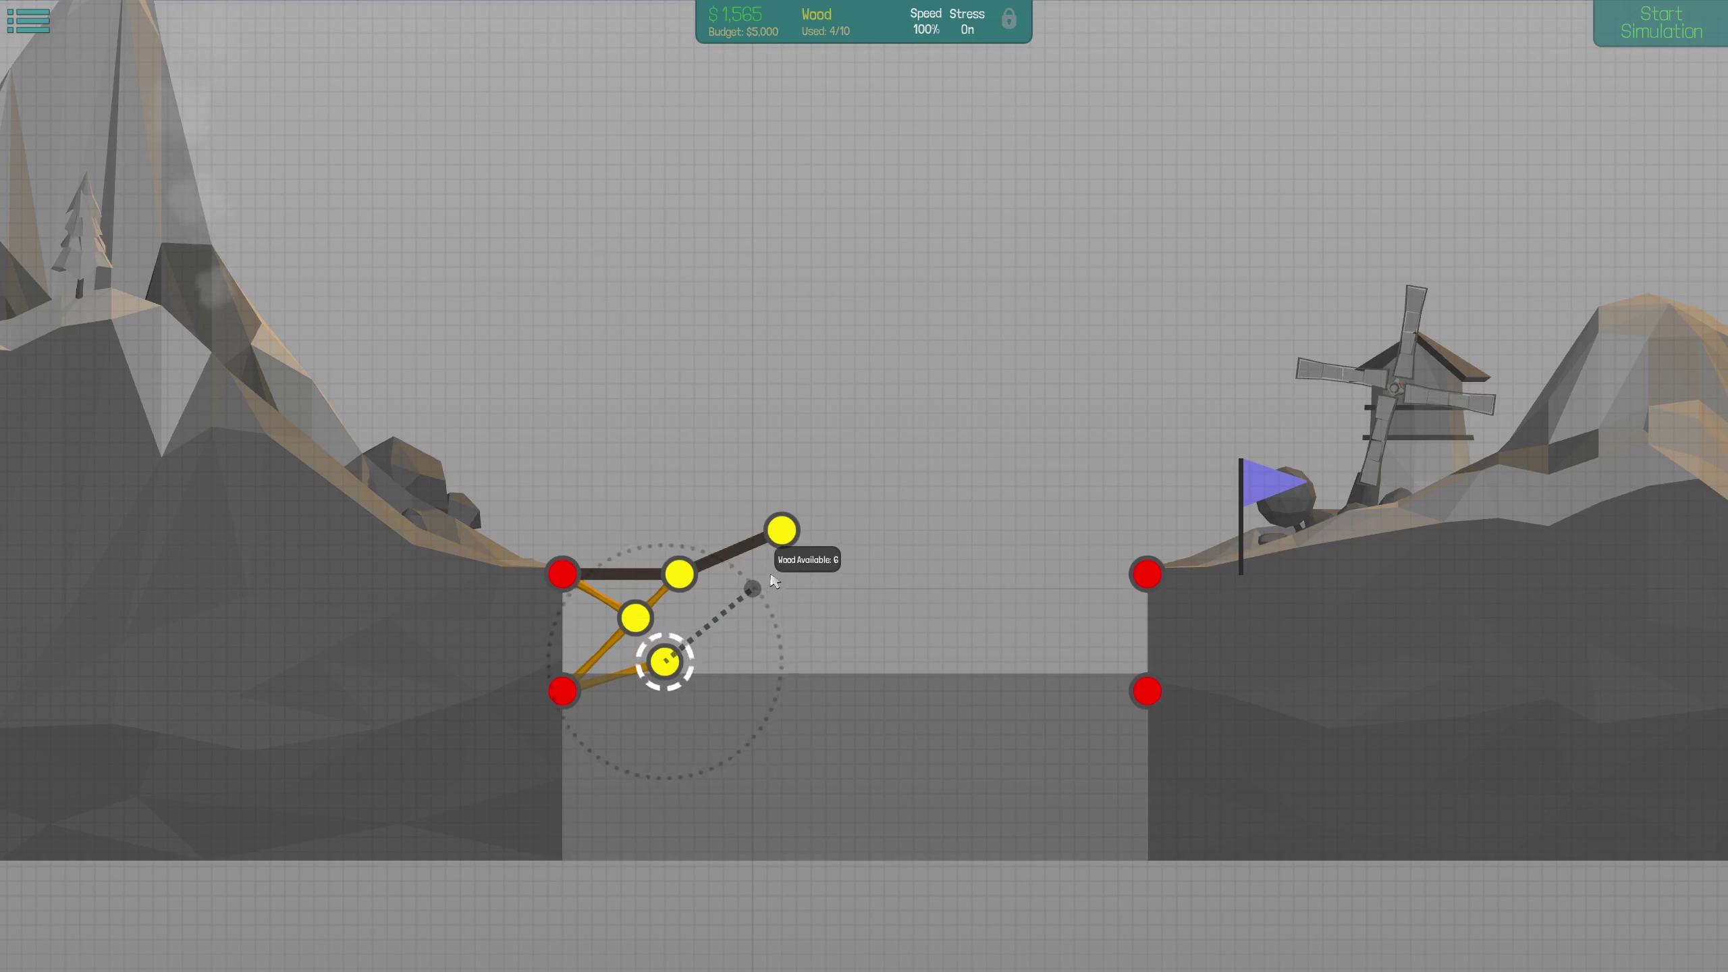
pyautogui.click(752, 588)
pyautogui.click(782, 528)
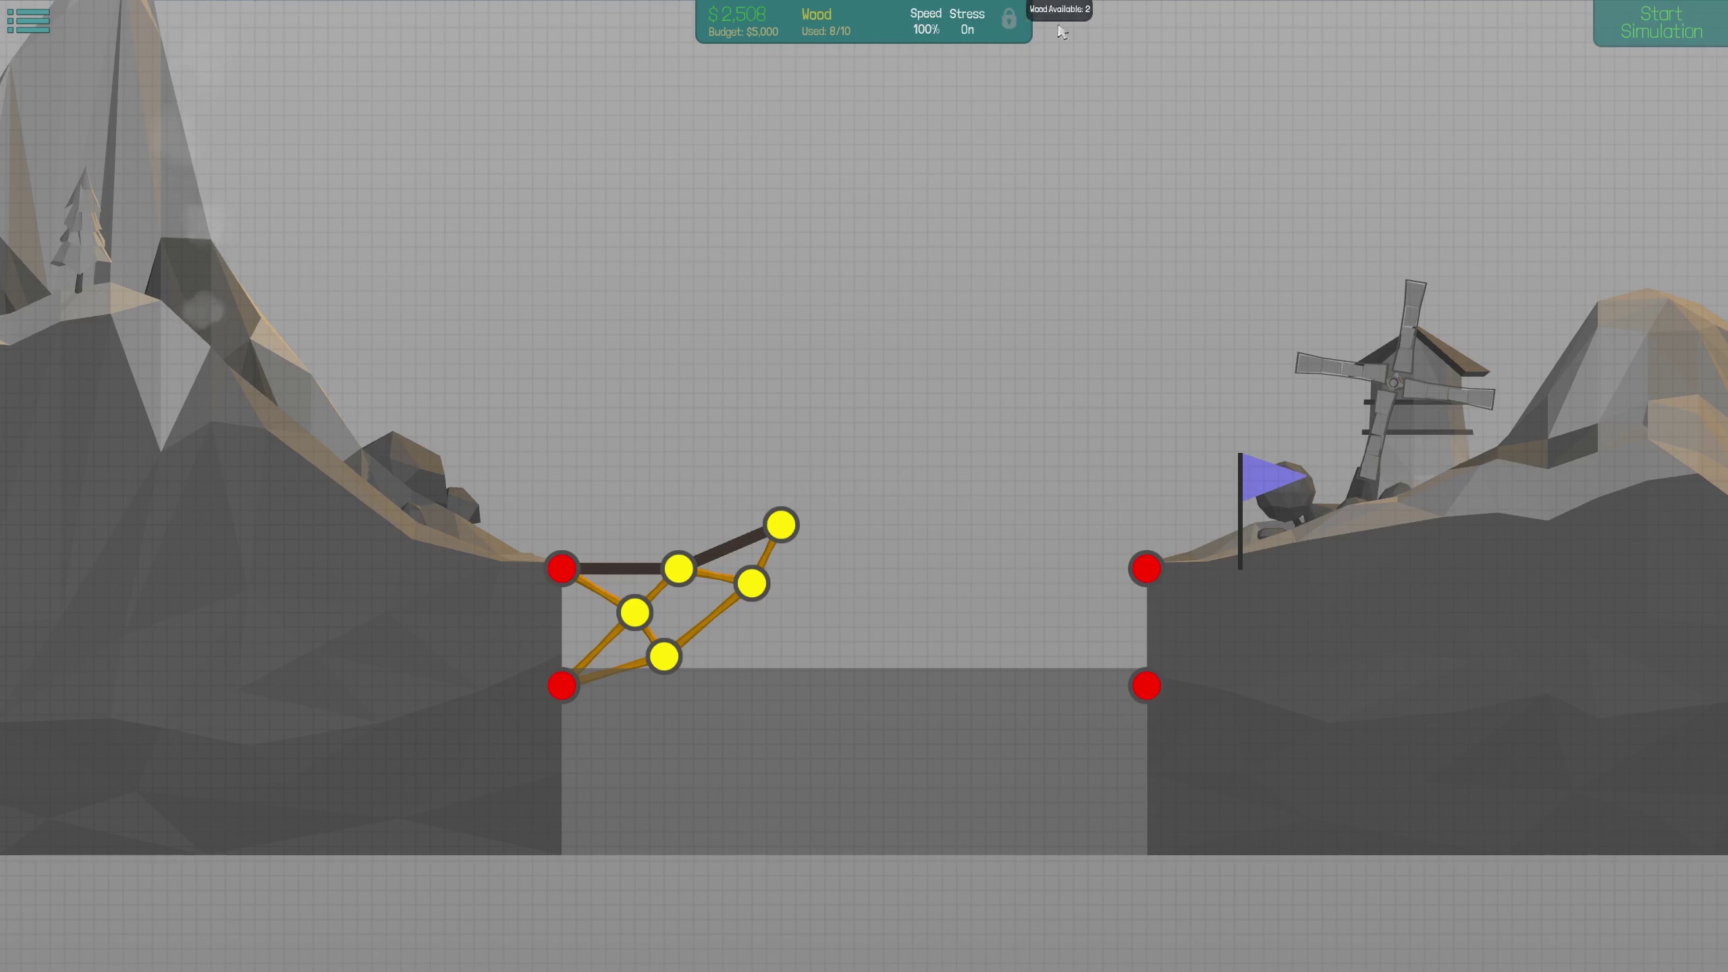
pyautogui.click(1630, 33)
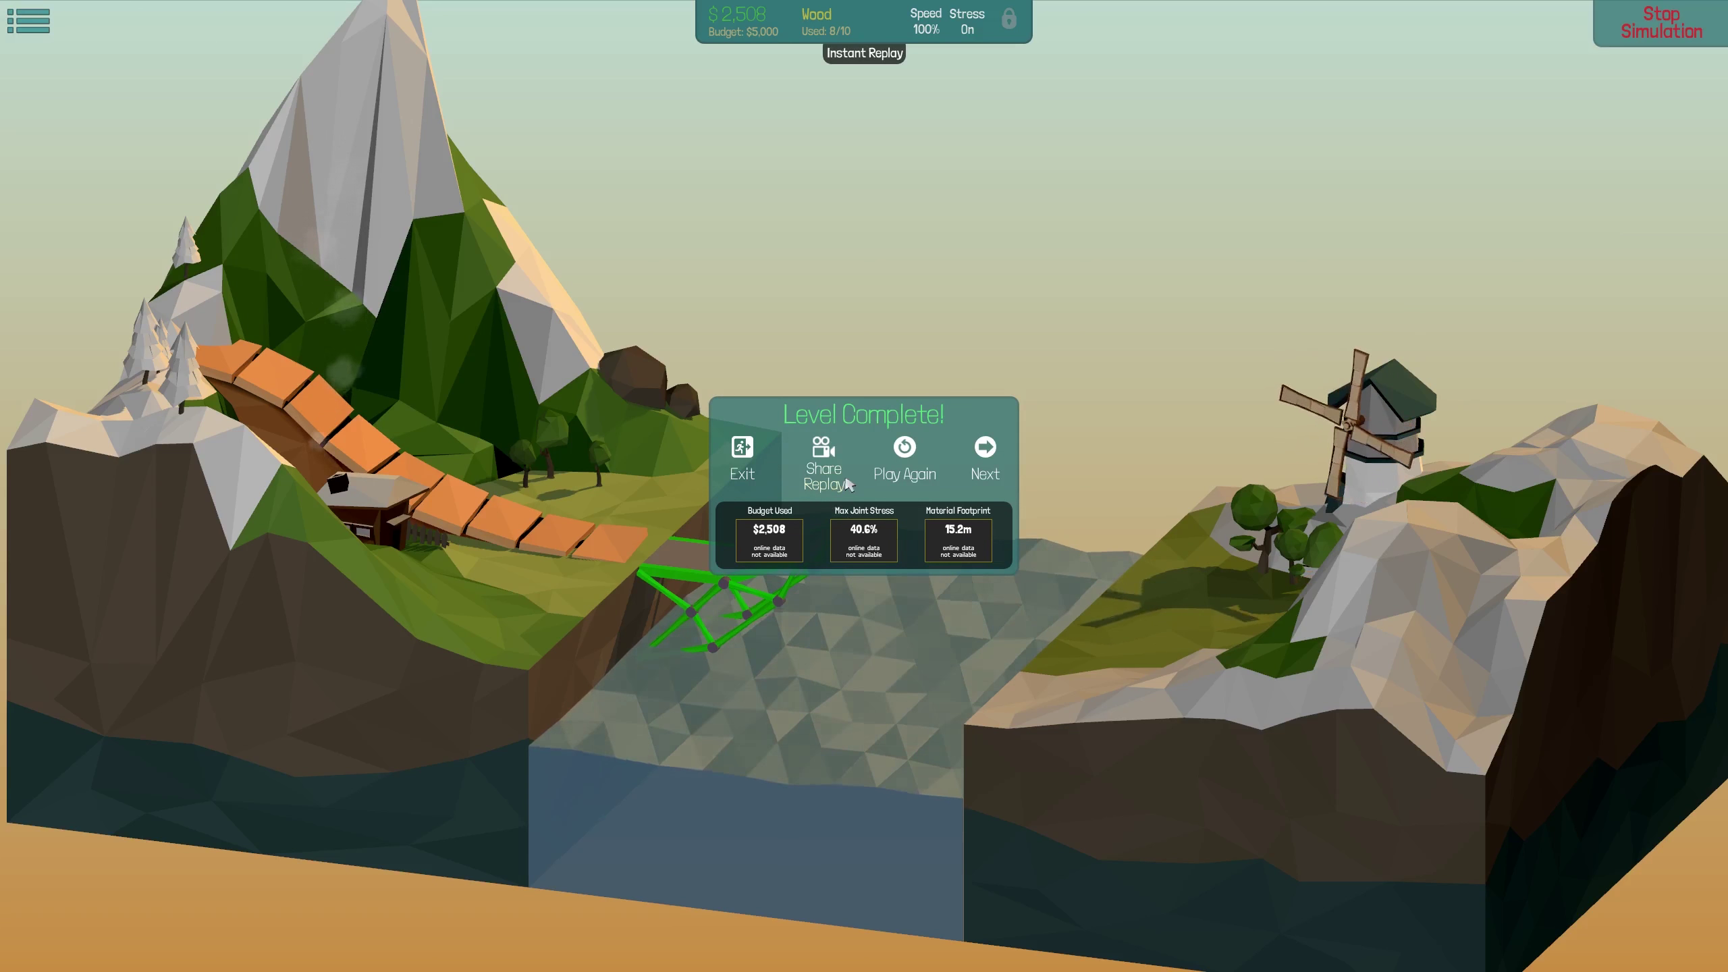
pyautogui.click(986, 456)
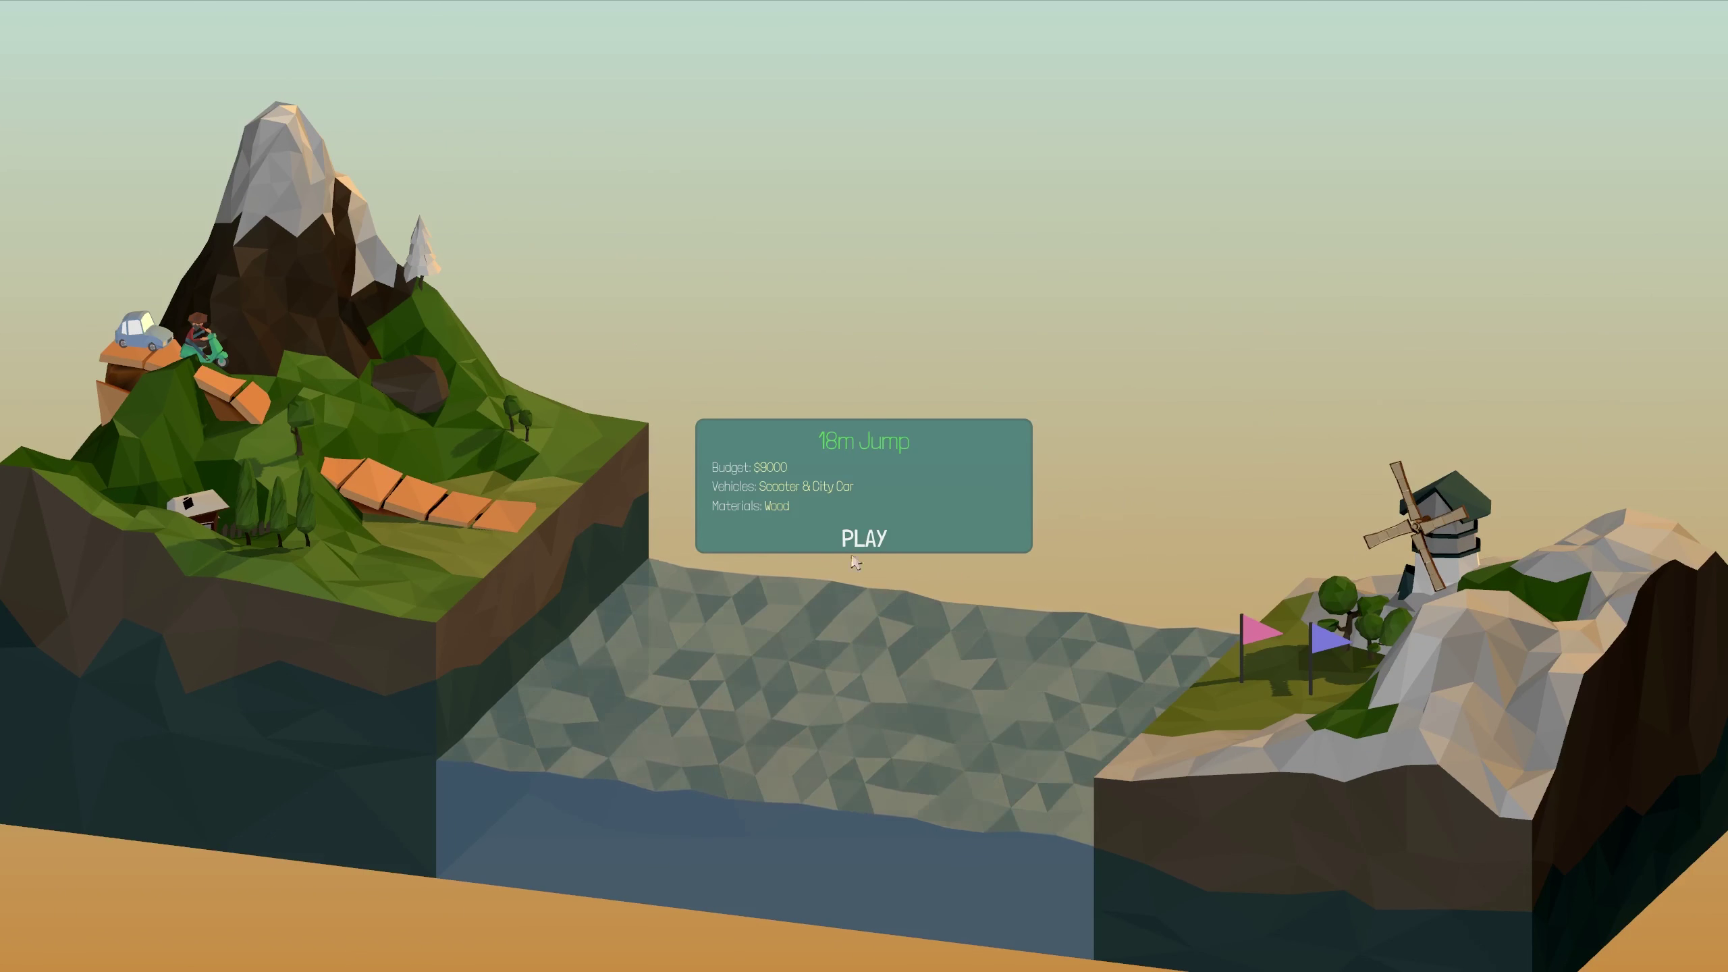
# On 18m Jump, lay three road pieces toward the pier and test; the vehicles fall short
pyautogui.click(861, 539)
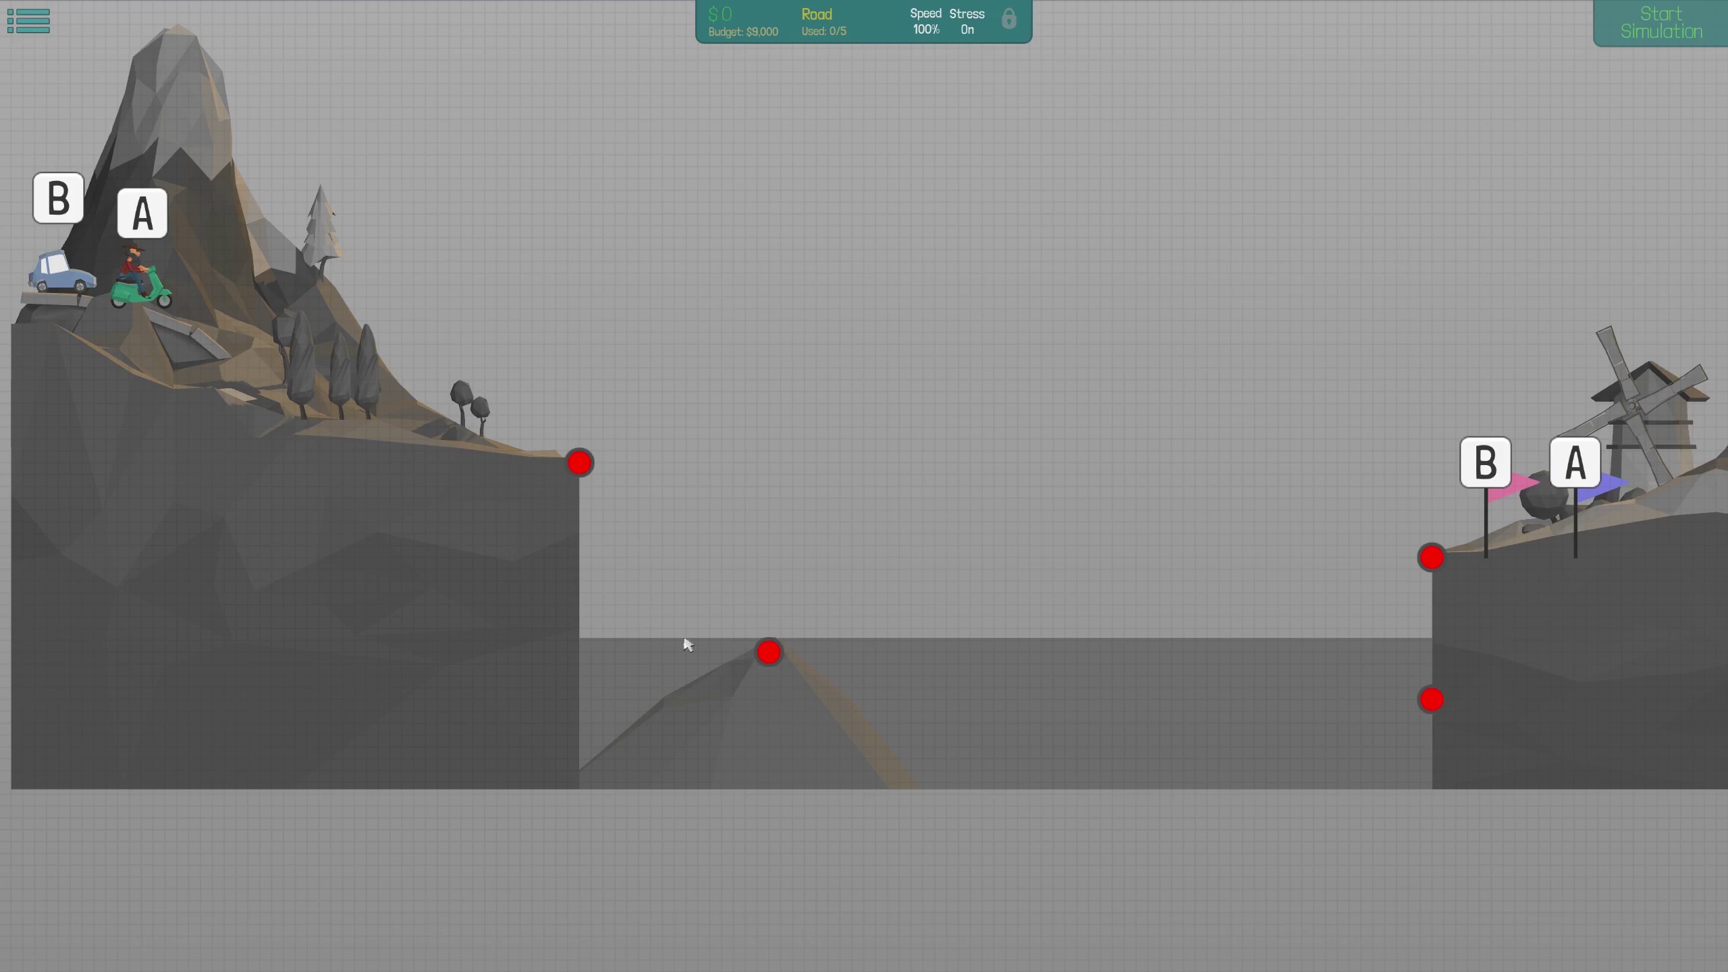
pyautogui.click(714, 466)
pyautogui.click(851, 460)
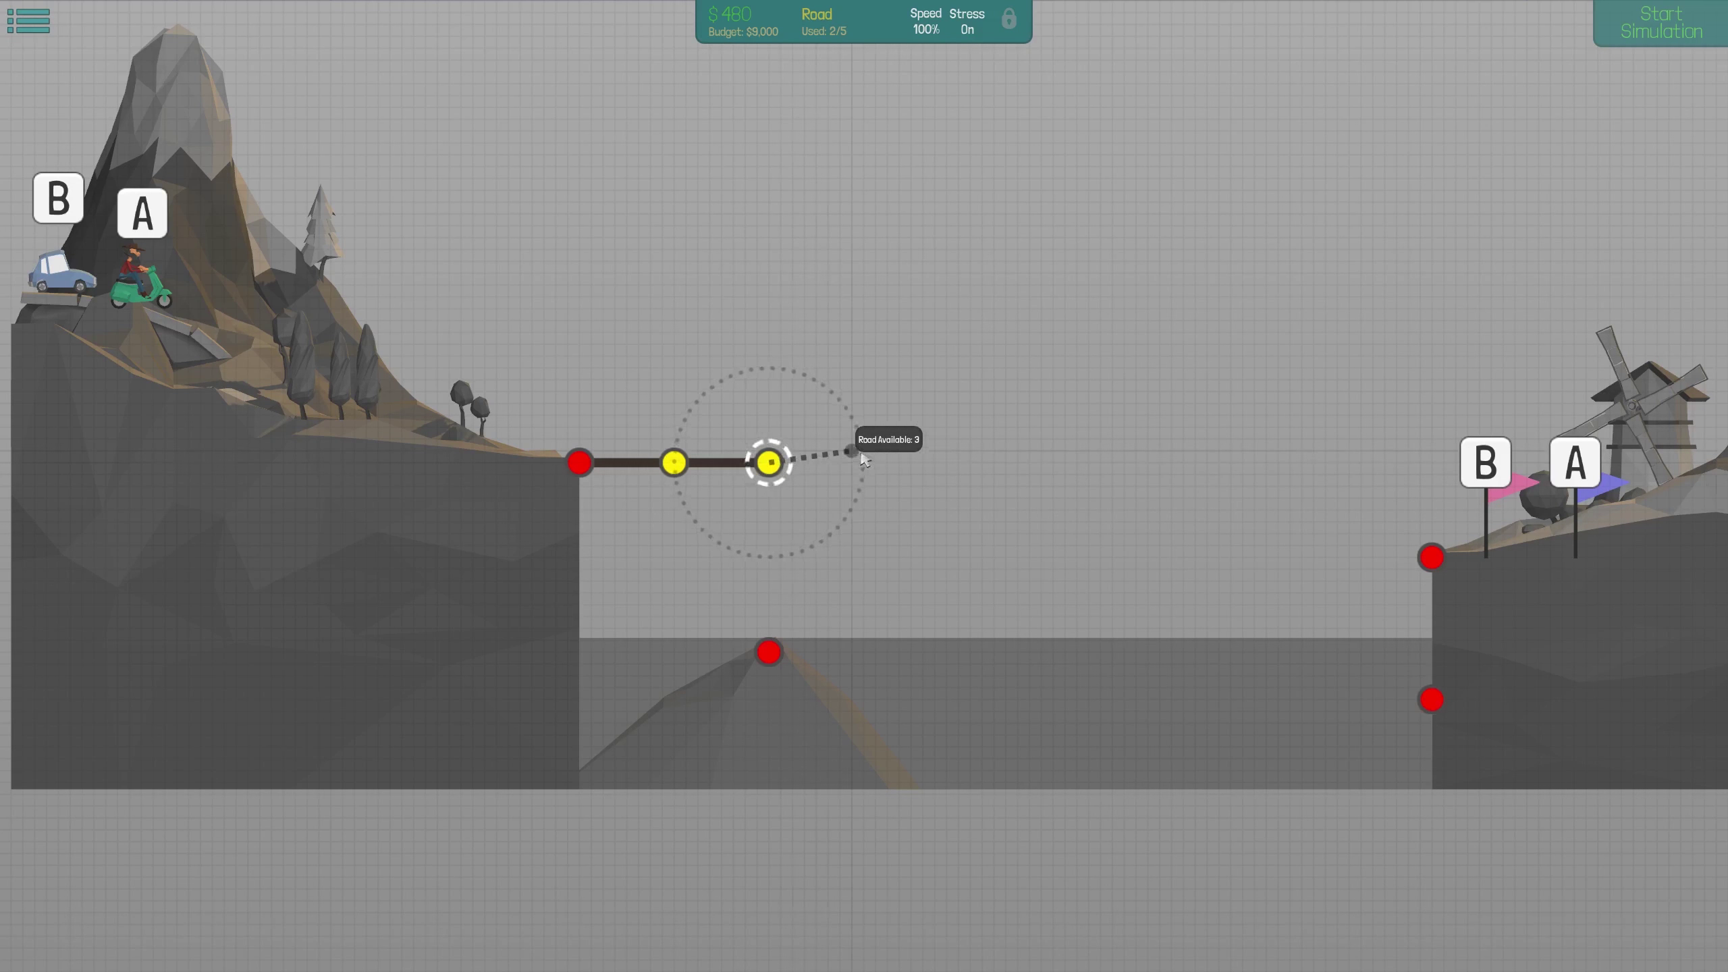
pyautogui.click(912, 430)
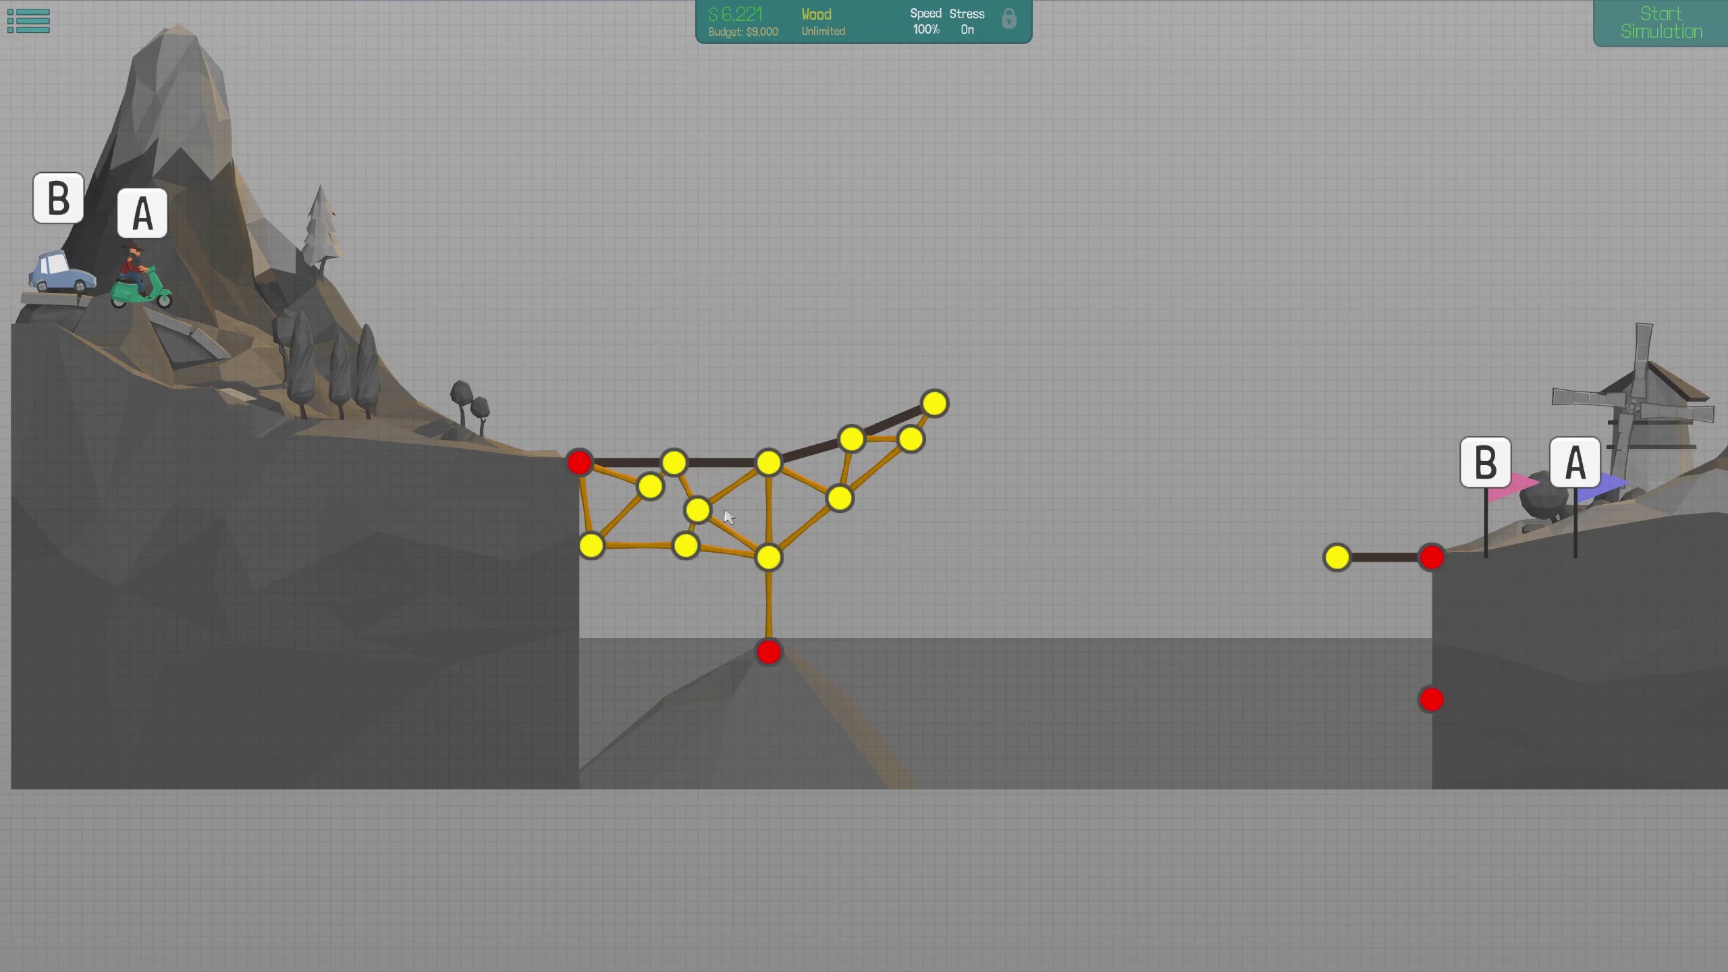
pyautogui.click(1679, 36)
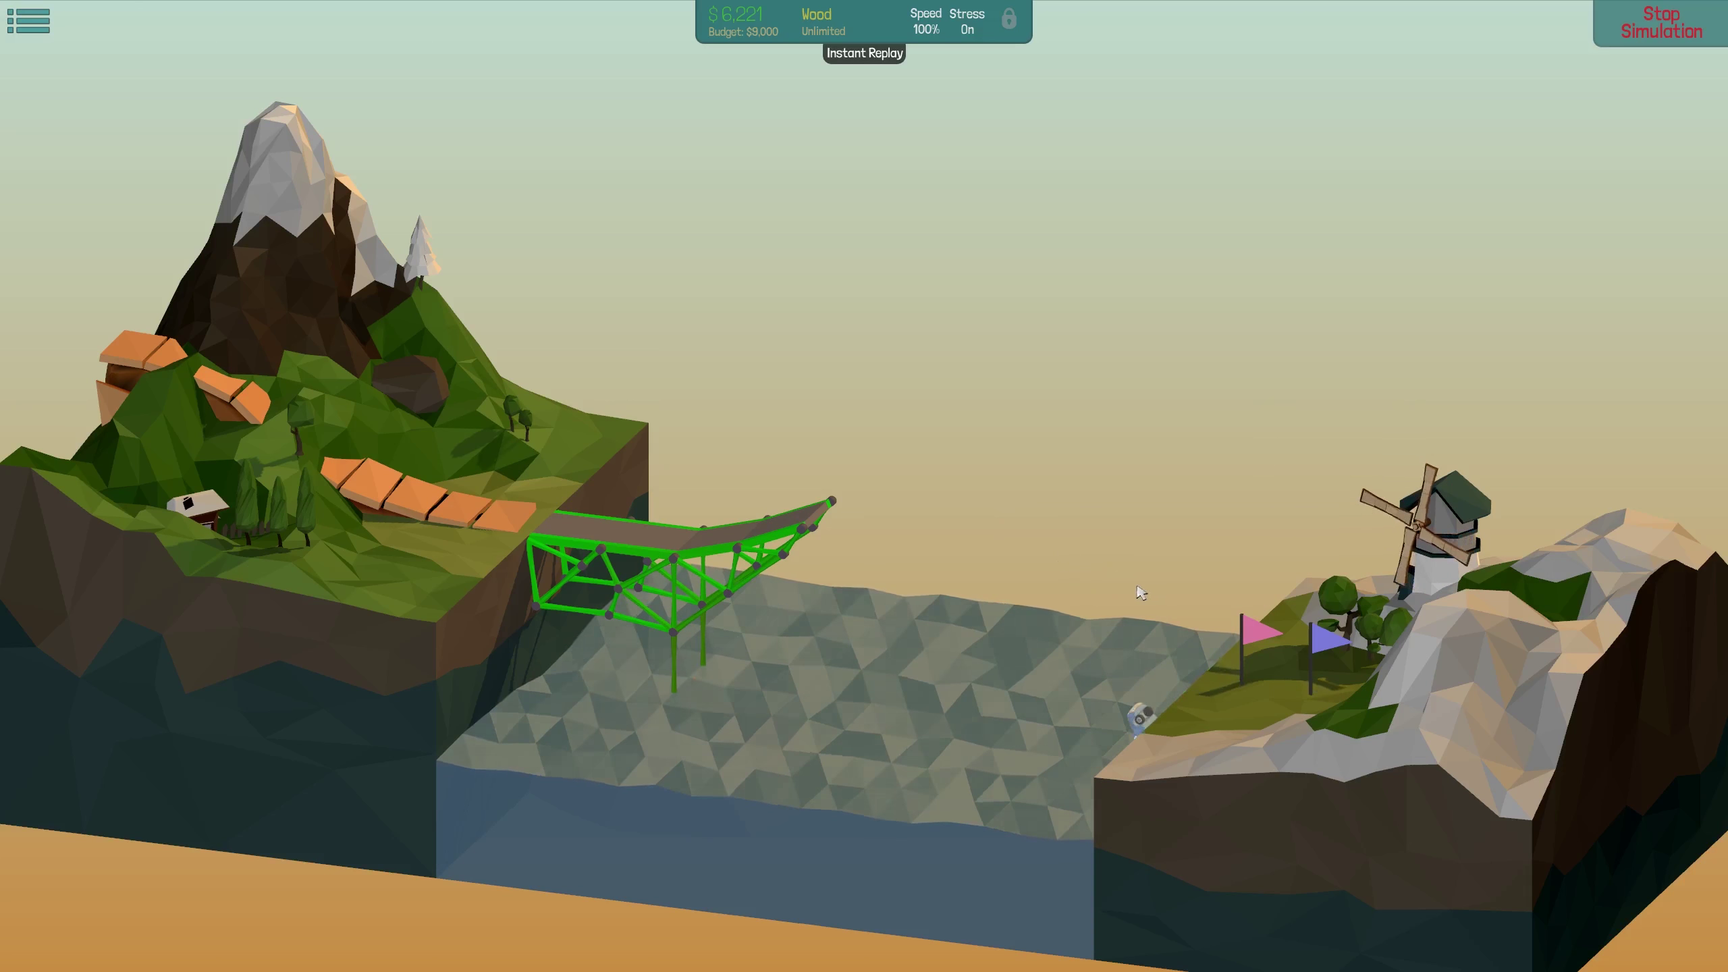
pyautogui.moveTo(1265, 456)
pyautogui.mouseDown()
pyautogui.moveTo(1317, 538)
pyautogui.moveTo(1018, 559)
pyautogui.mouseUp()
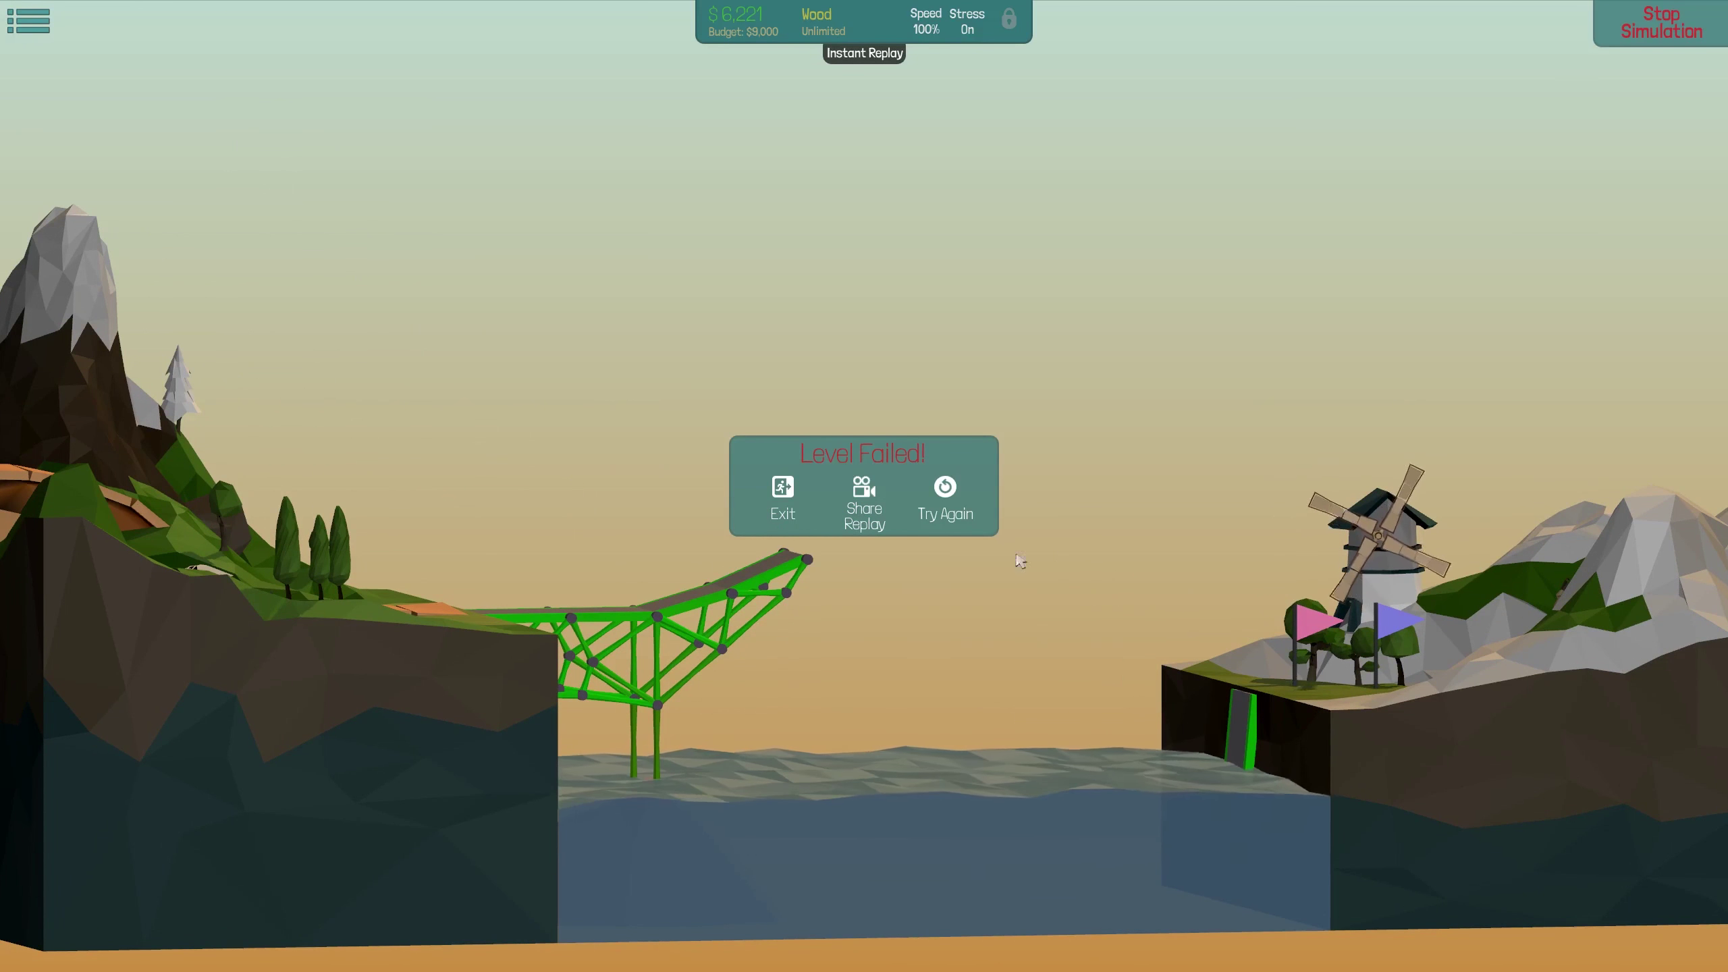
# Rerun the 18m Jump test until it completes for $7,193, then continue to 16m Over Bridge
pyautogui.click(945, 497)
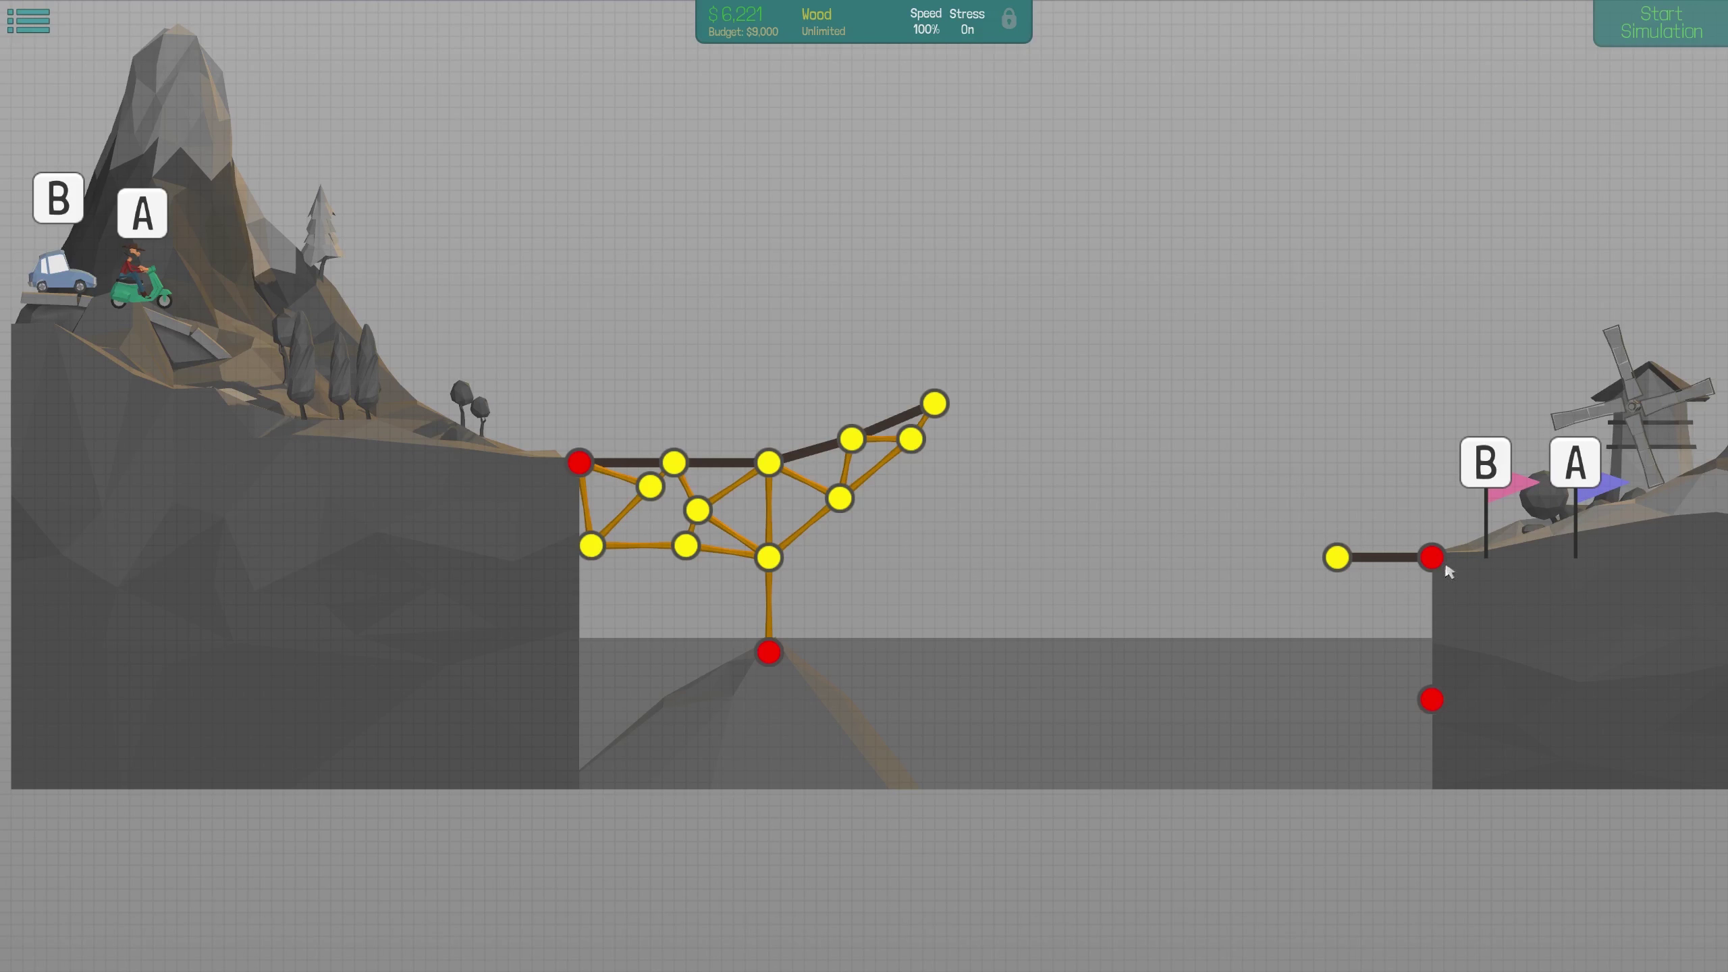
pyautogui.click(1618, 49)
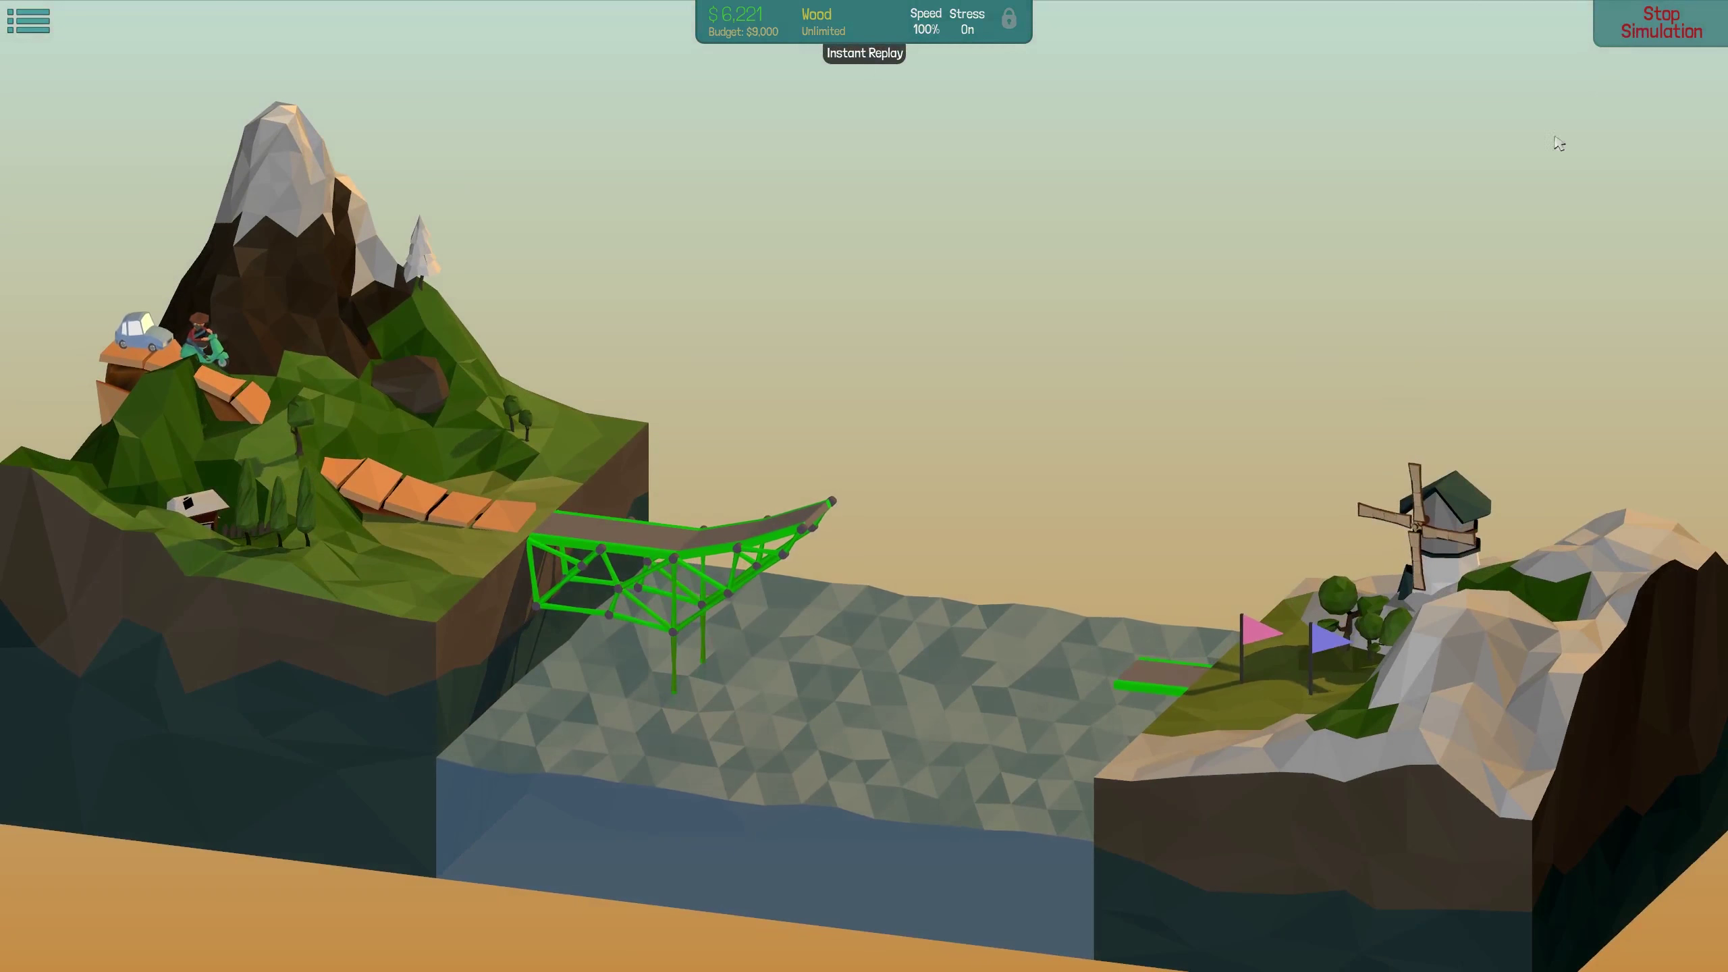
pyautogui.press('space')
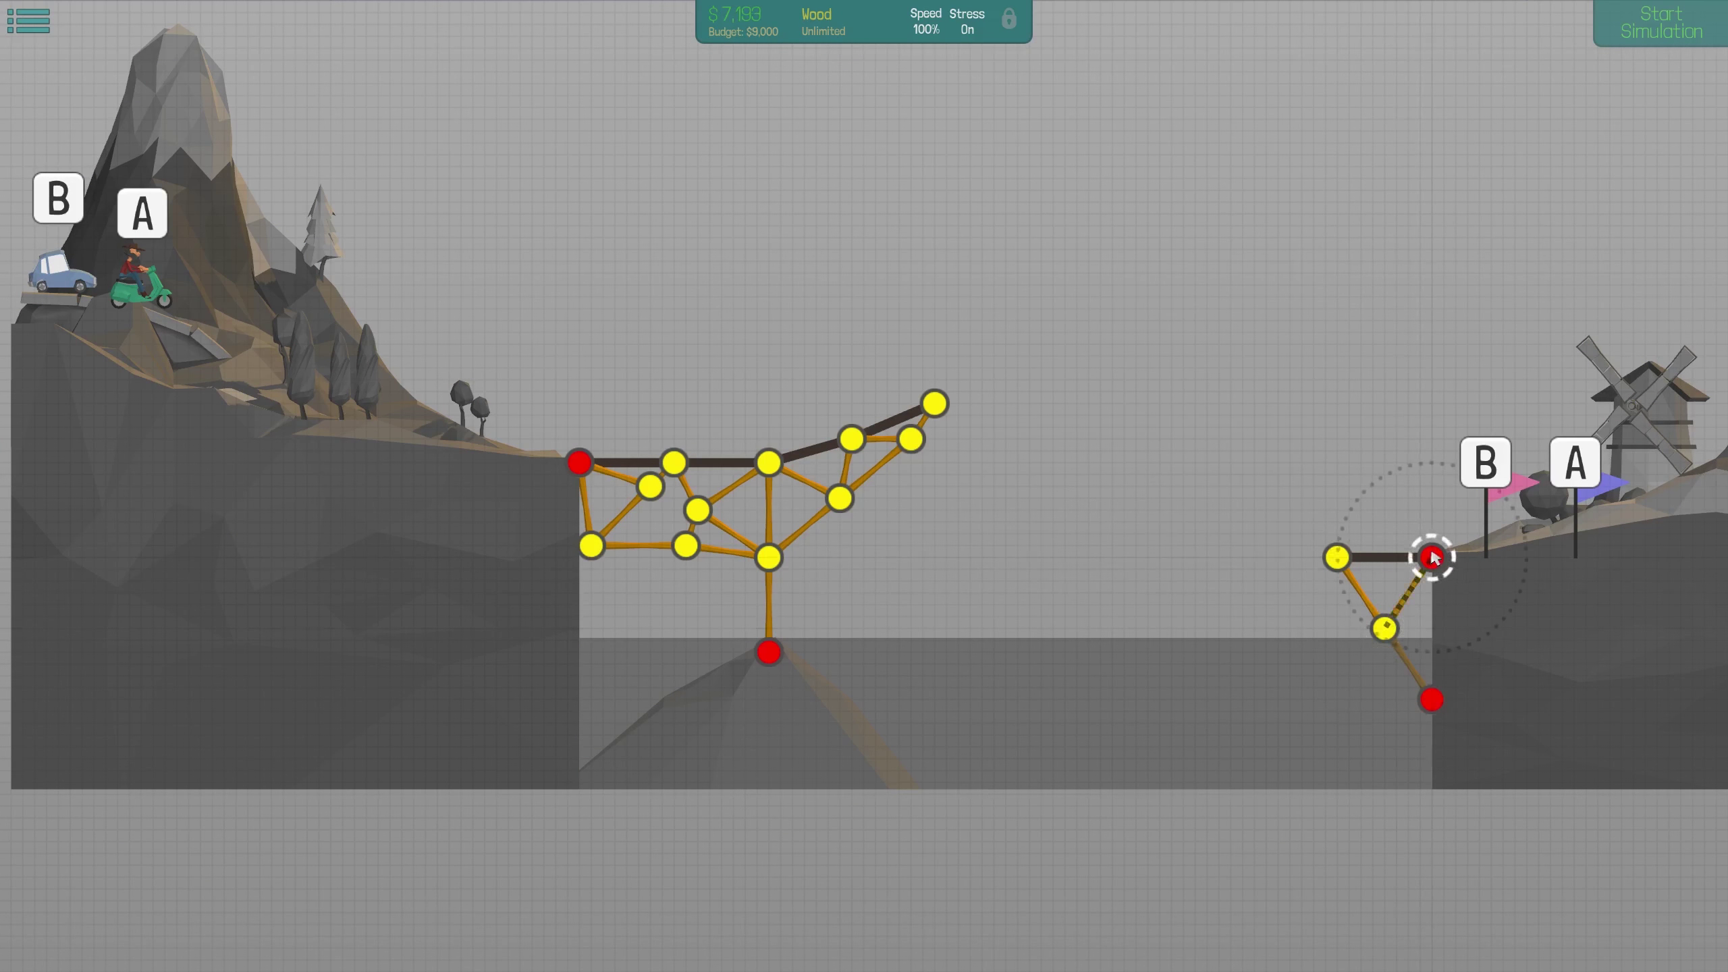
pyautogui.click(1688, 26)
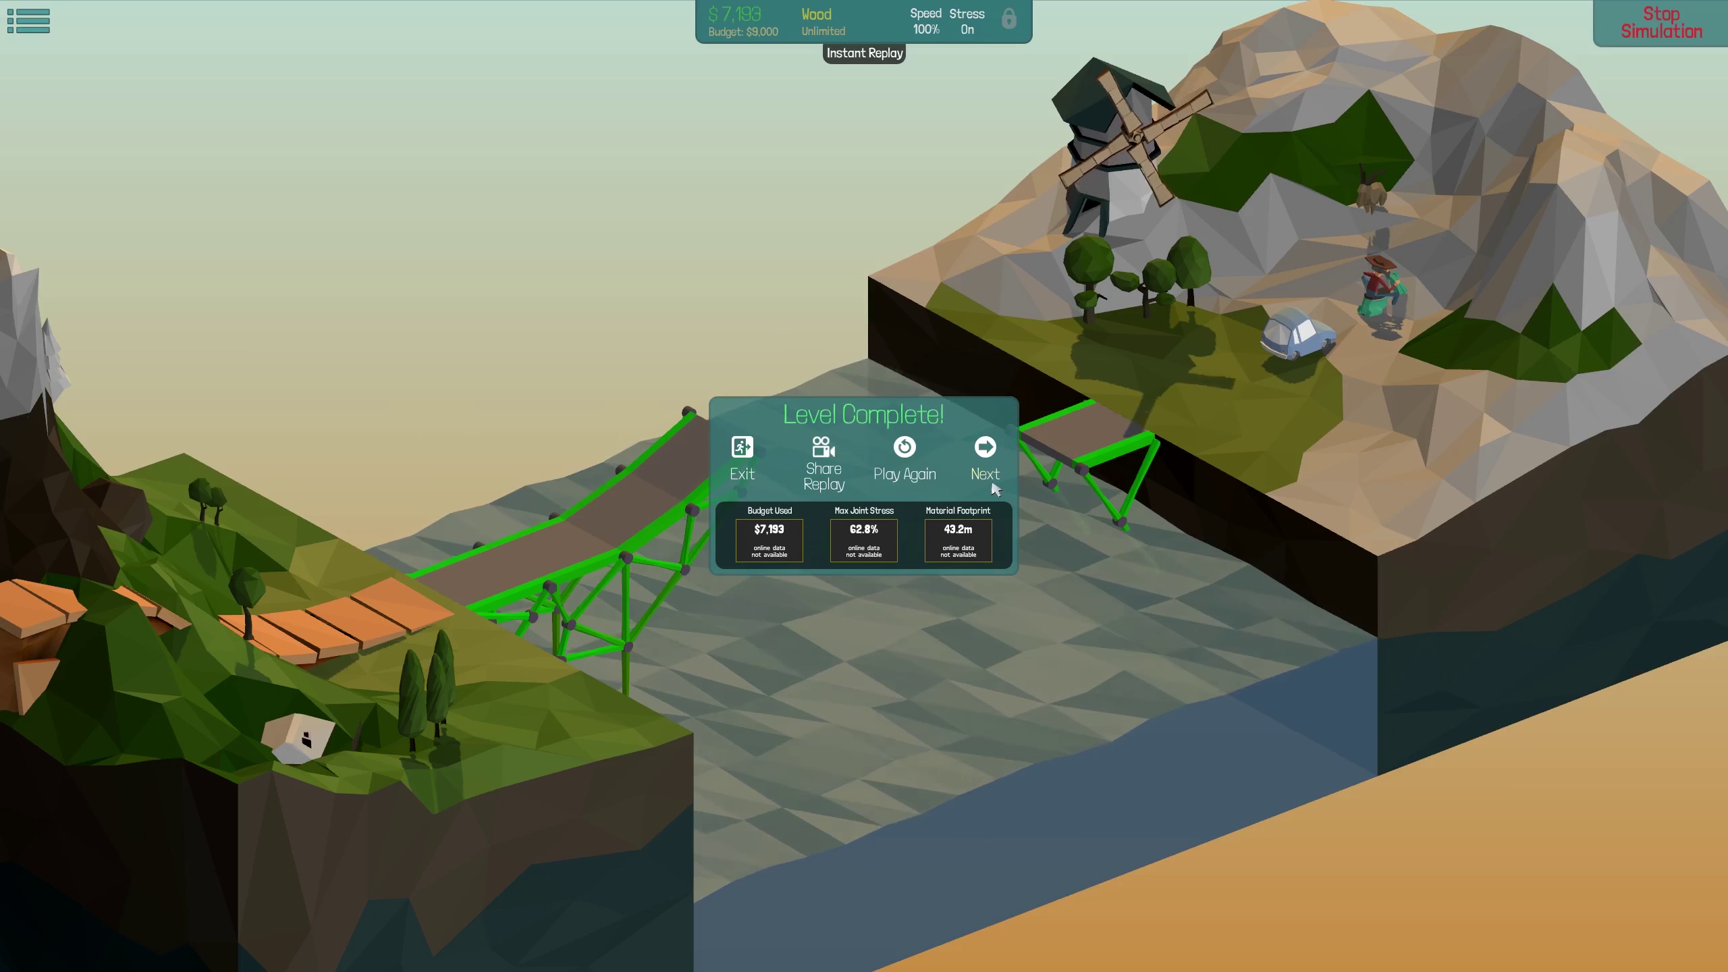
pyautogui.click(981, 459)
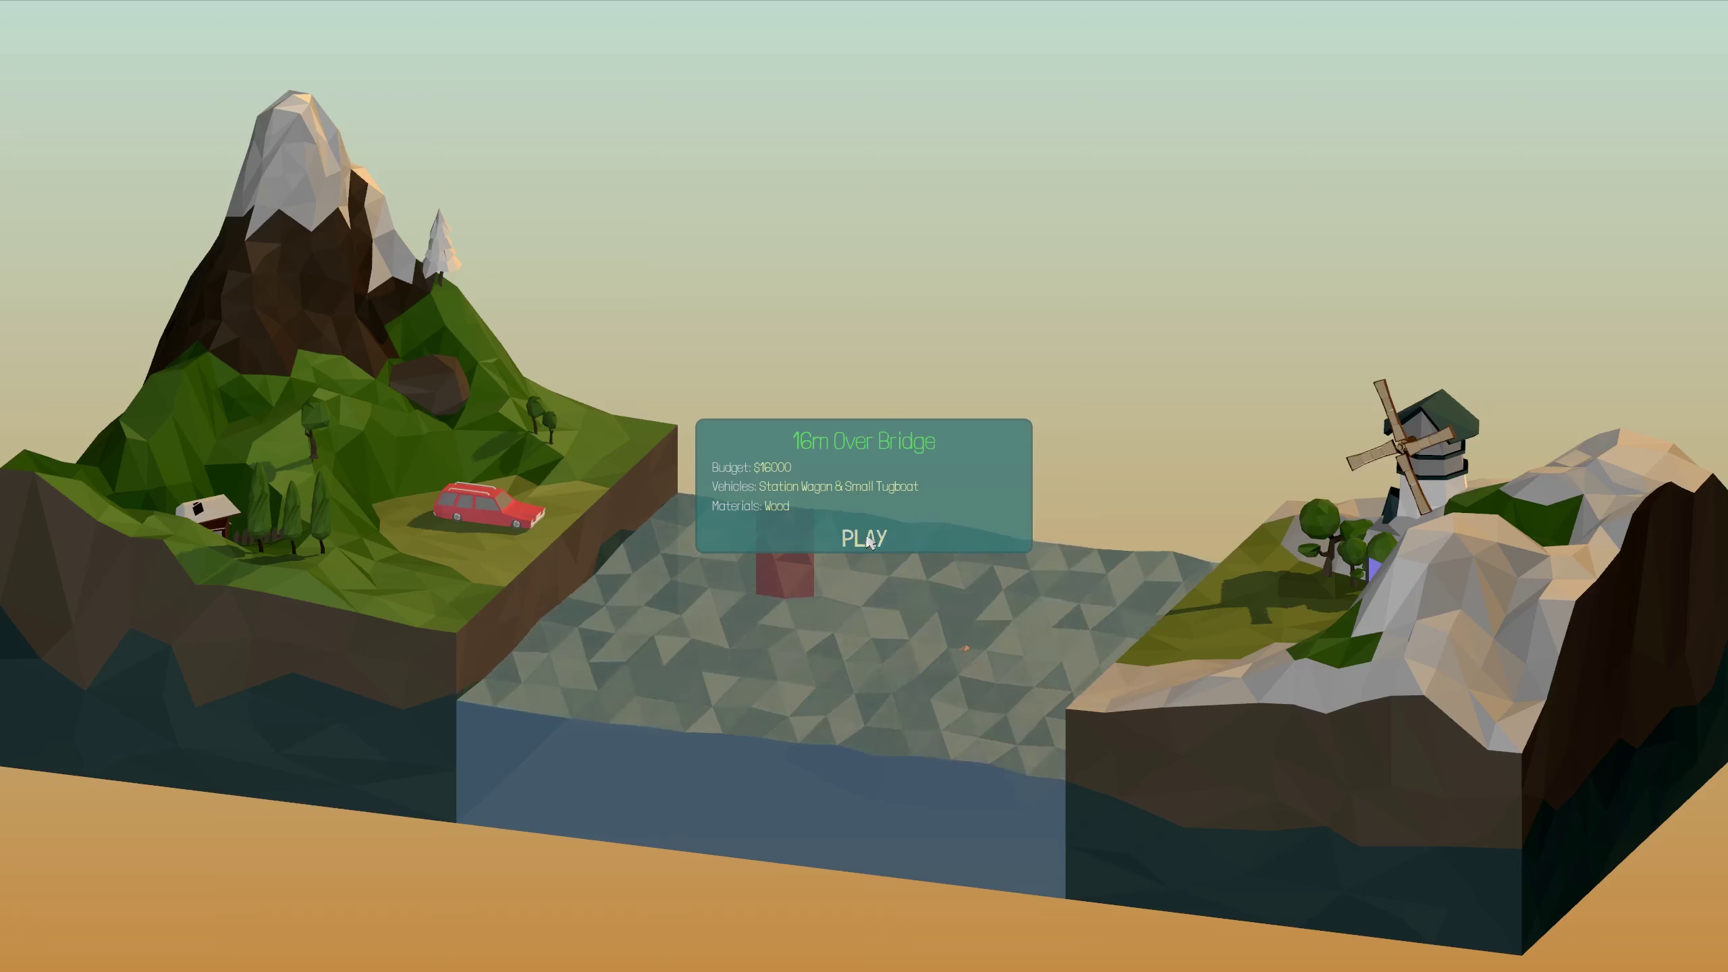
# Start 16m Over Bridge and preview the boat passing on the water
pyautogui.click(869, 541)
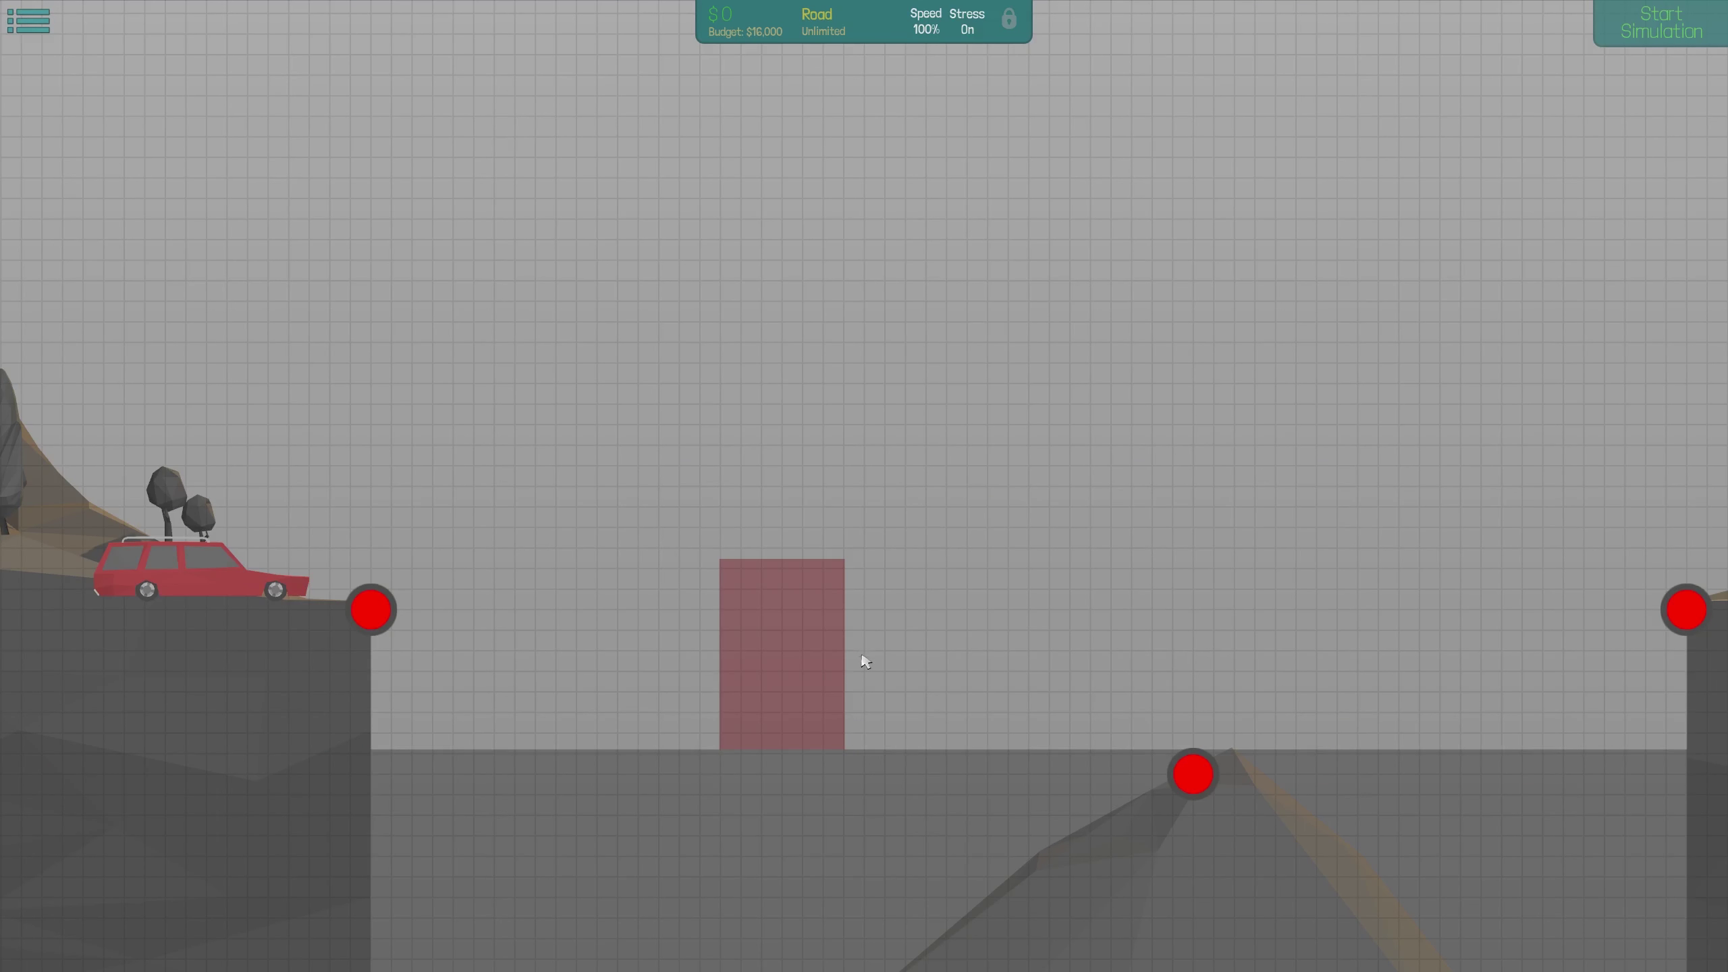
pyautogui.press('space')
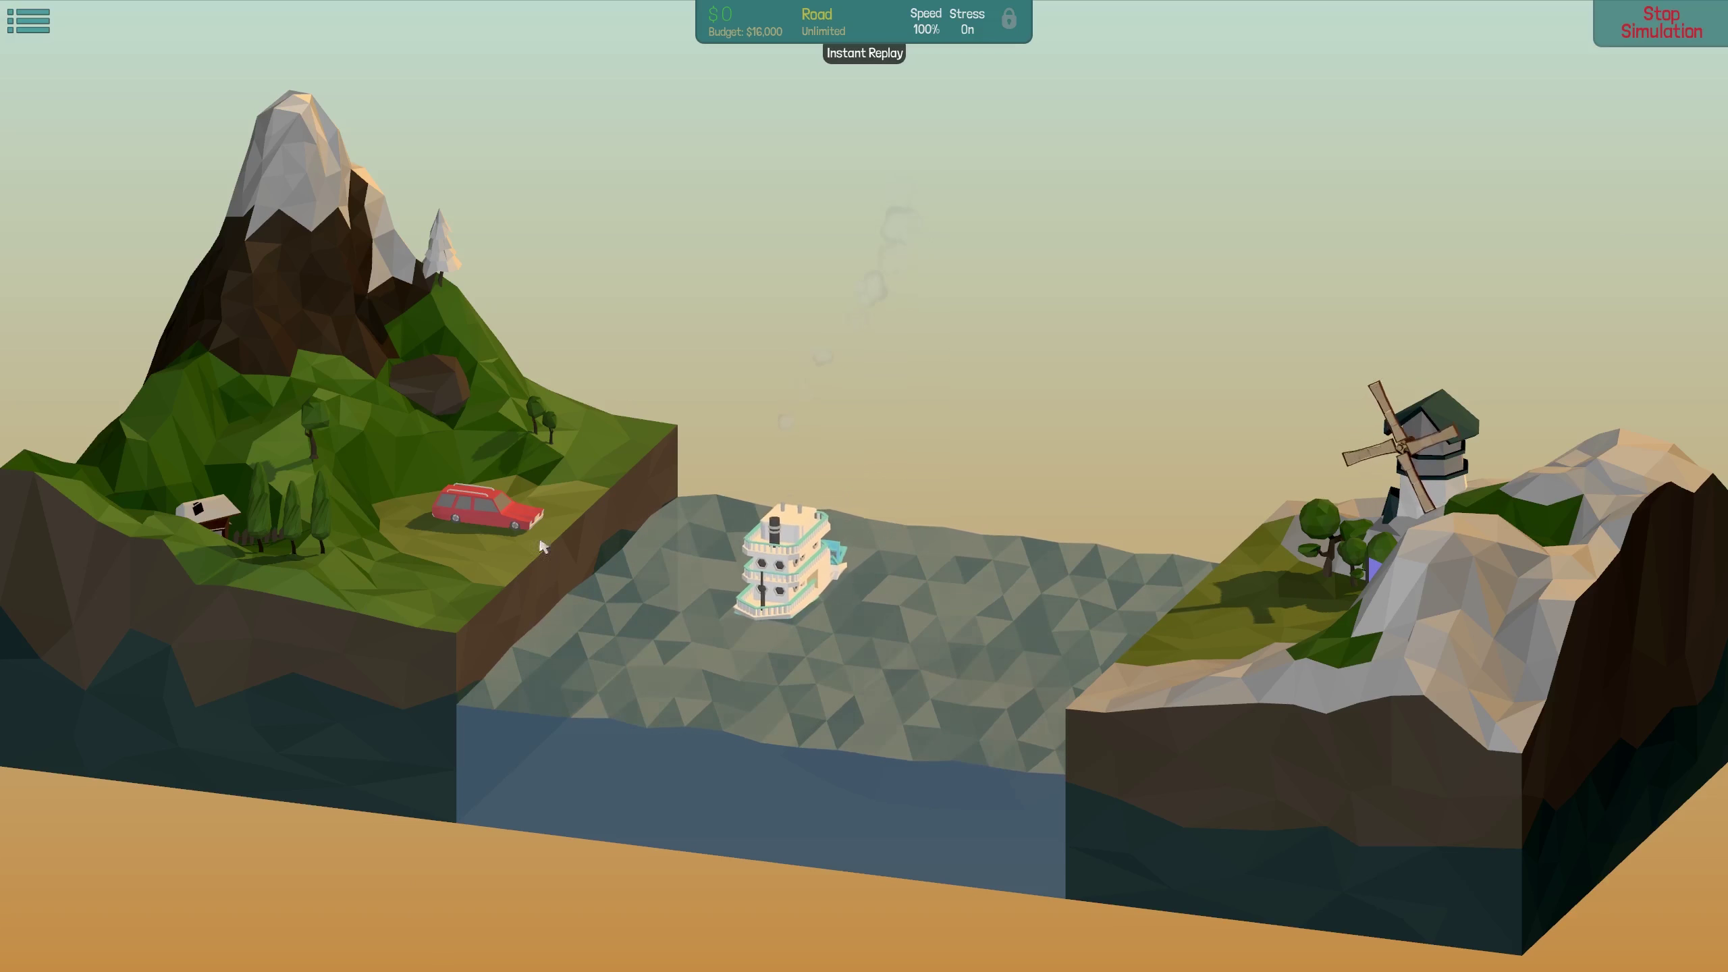
pyautogui.press('space')
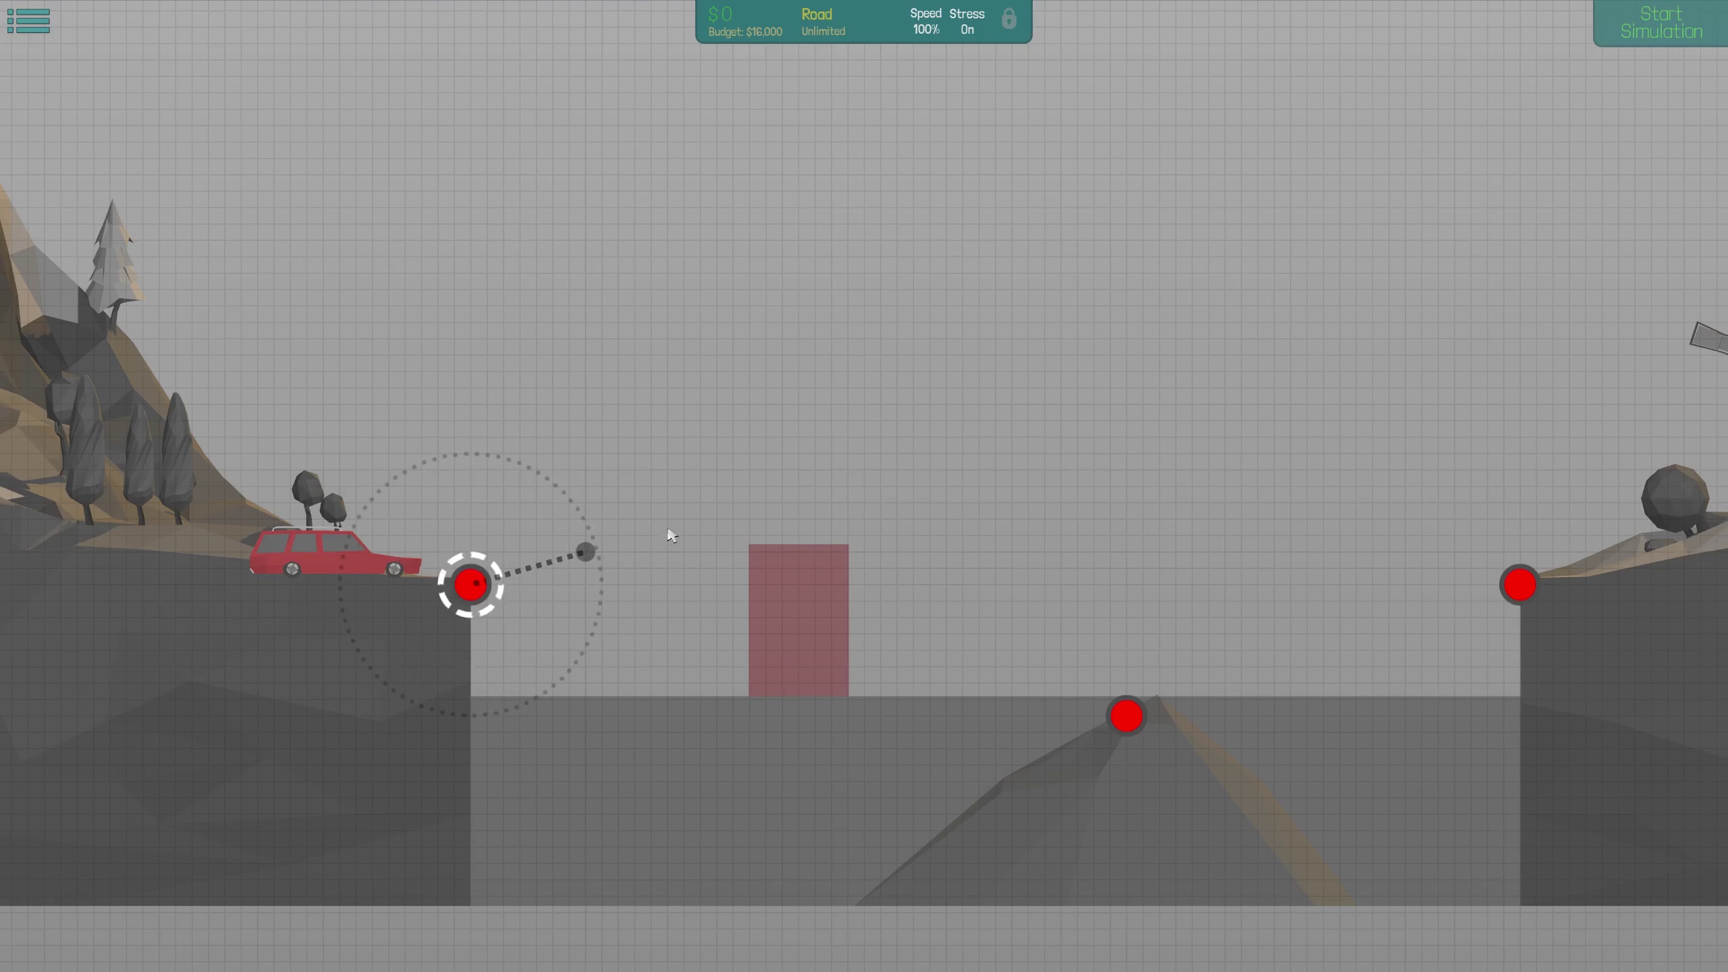
# Draw an arched road deck from the left anchor over the red block to the right anchor, plus one wood brace
pyautogui.click(678, 488)
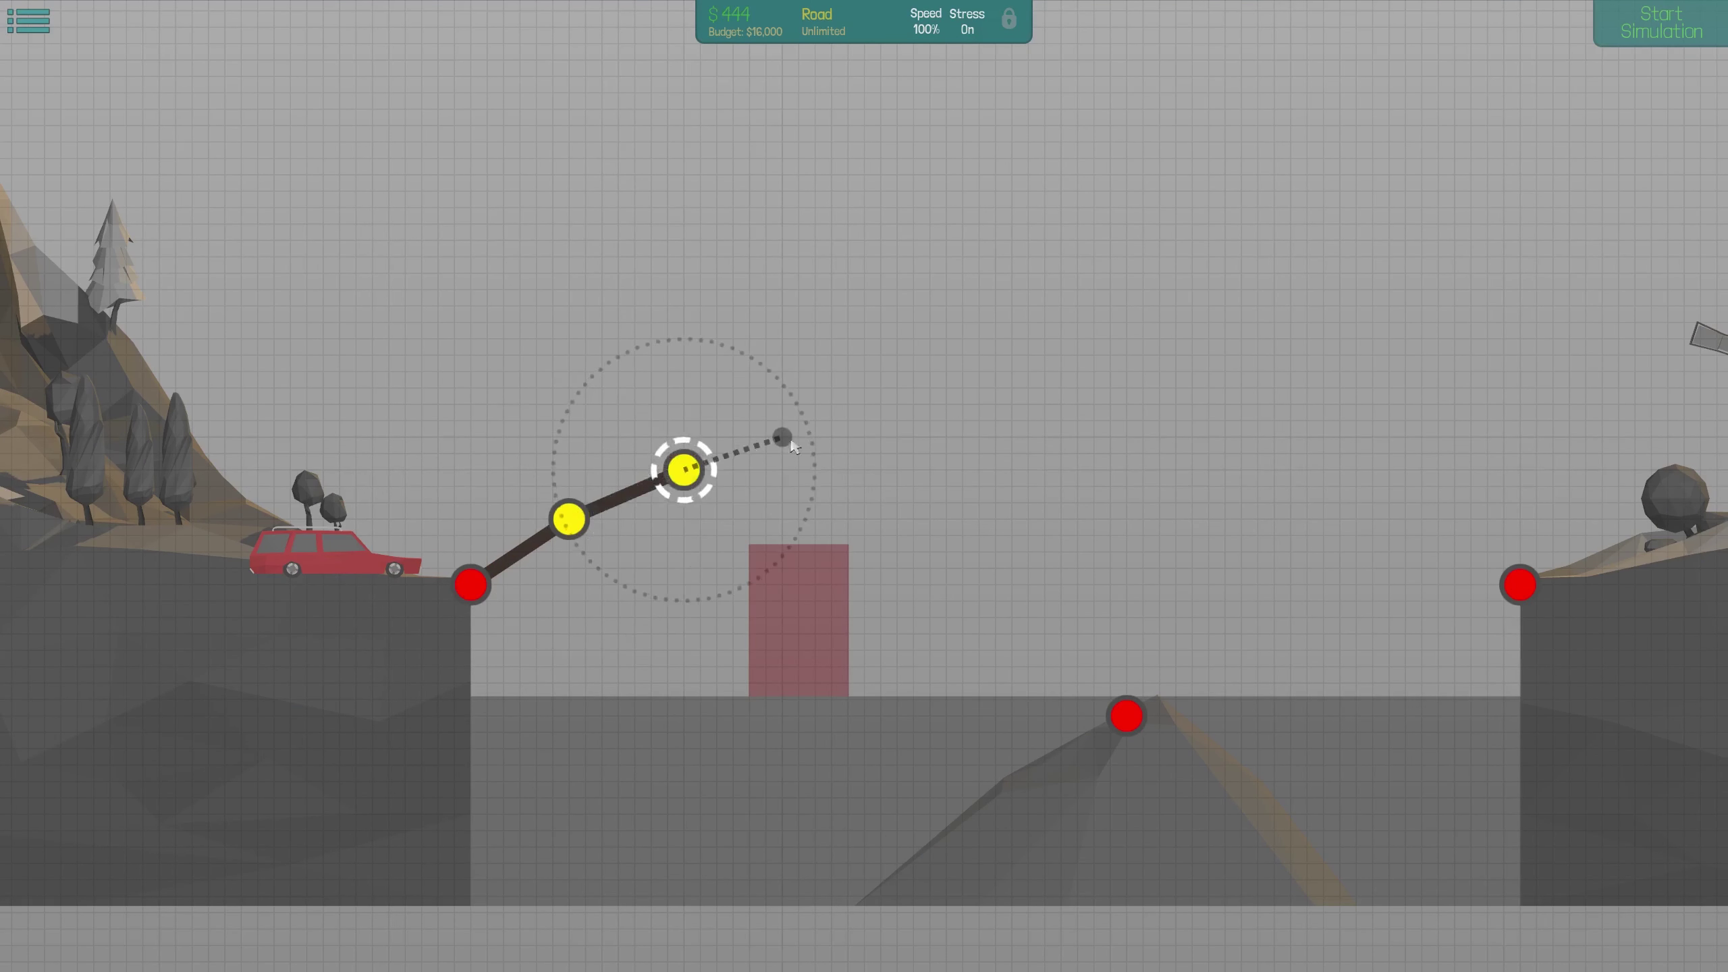
pyautogui.click(970, 464)
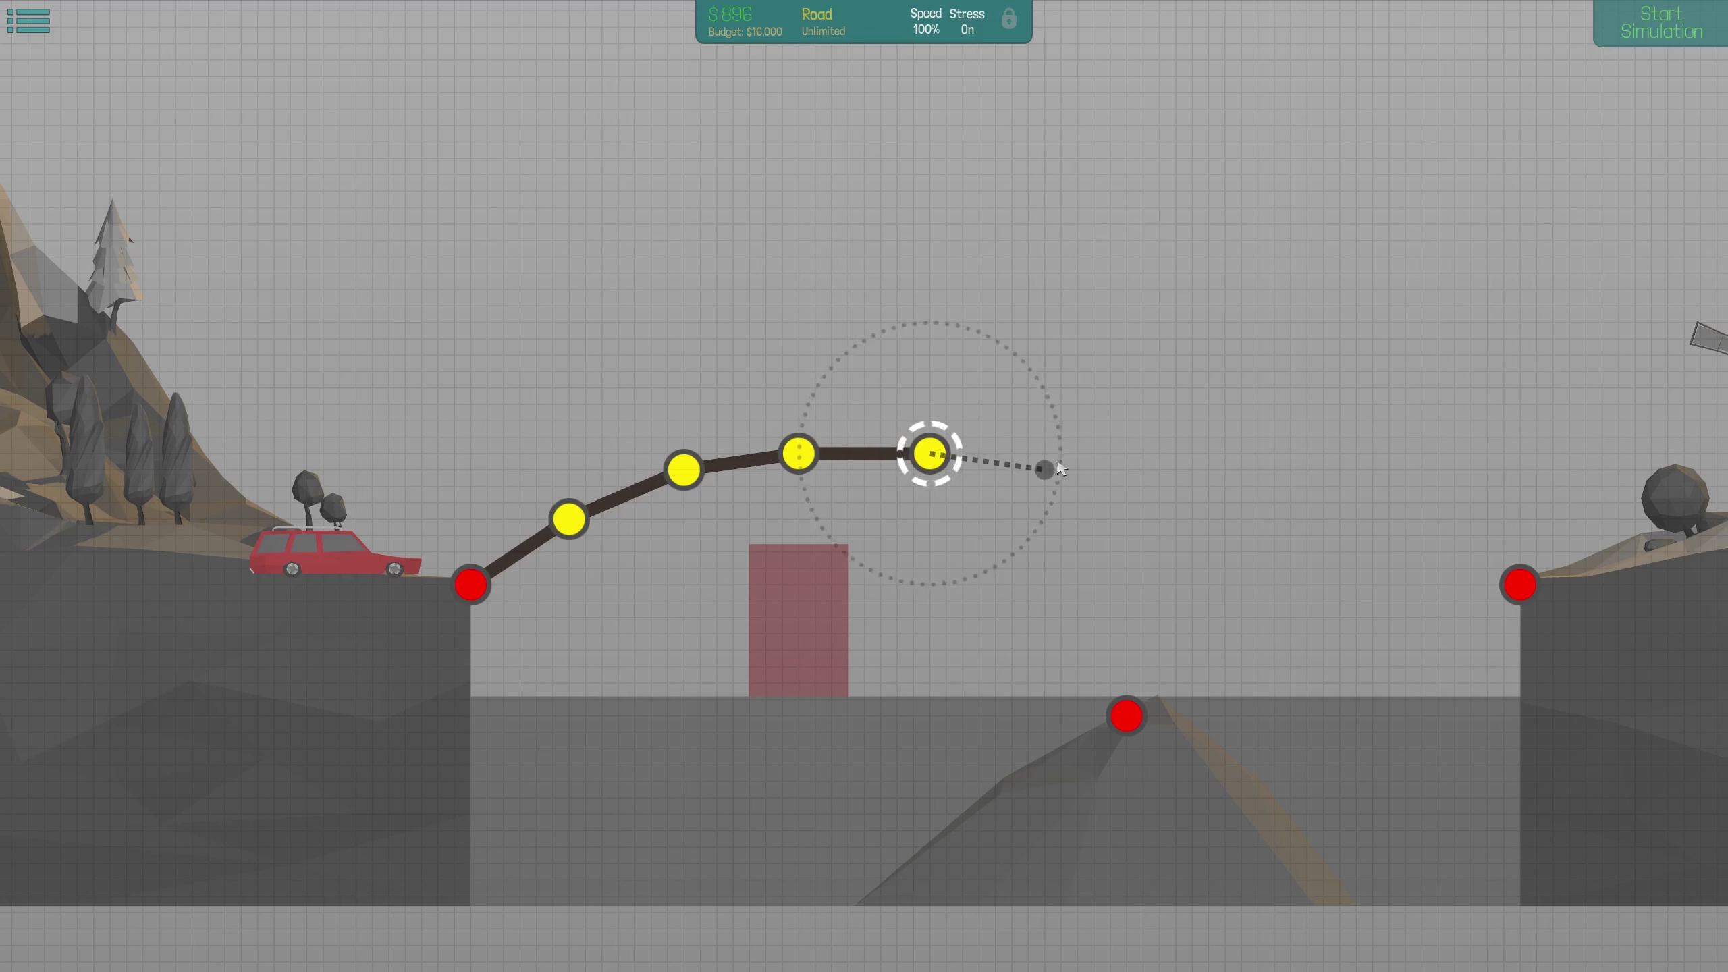
pyautogui.click(1120, 459)
pyautogui.click(1258, 459)
pyautogui.click(1350, 506)
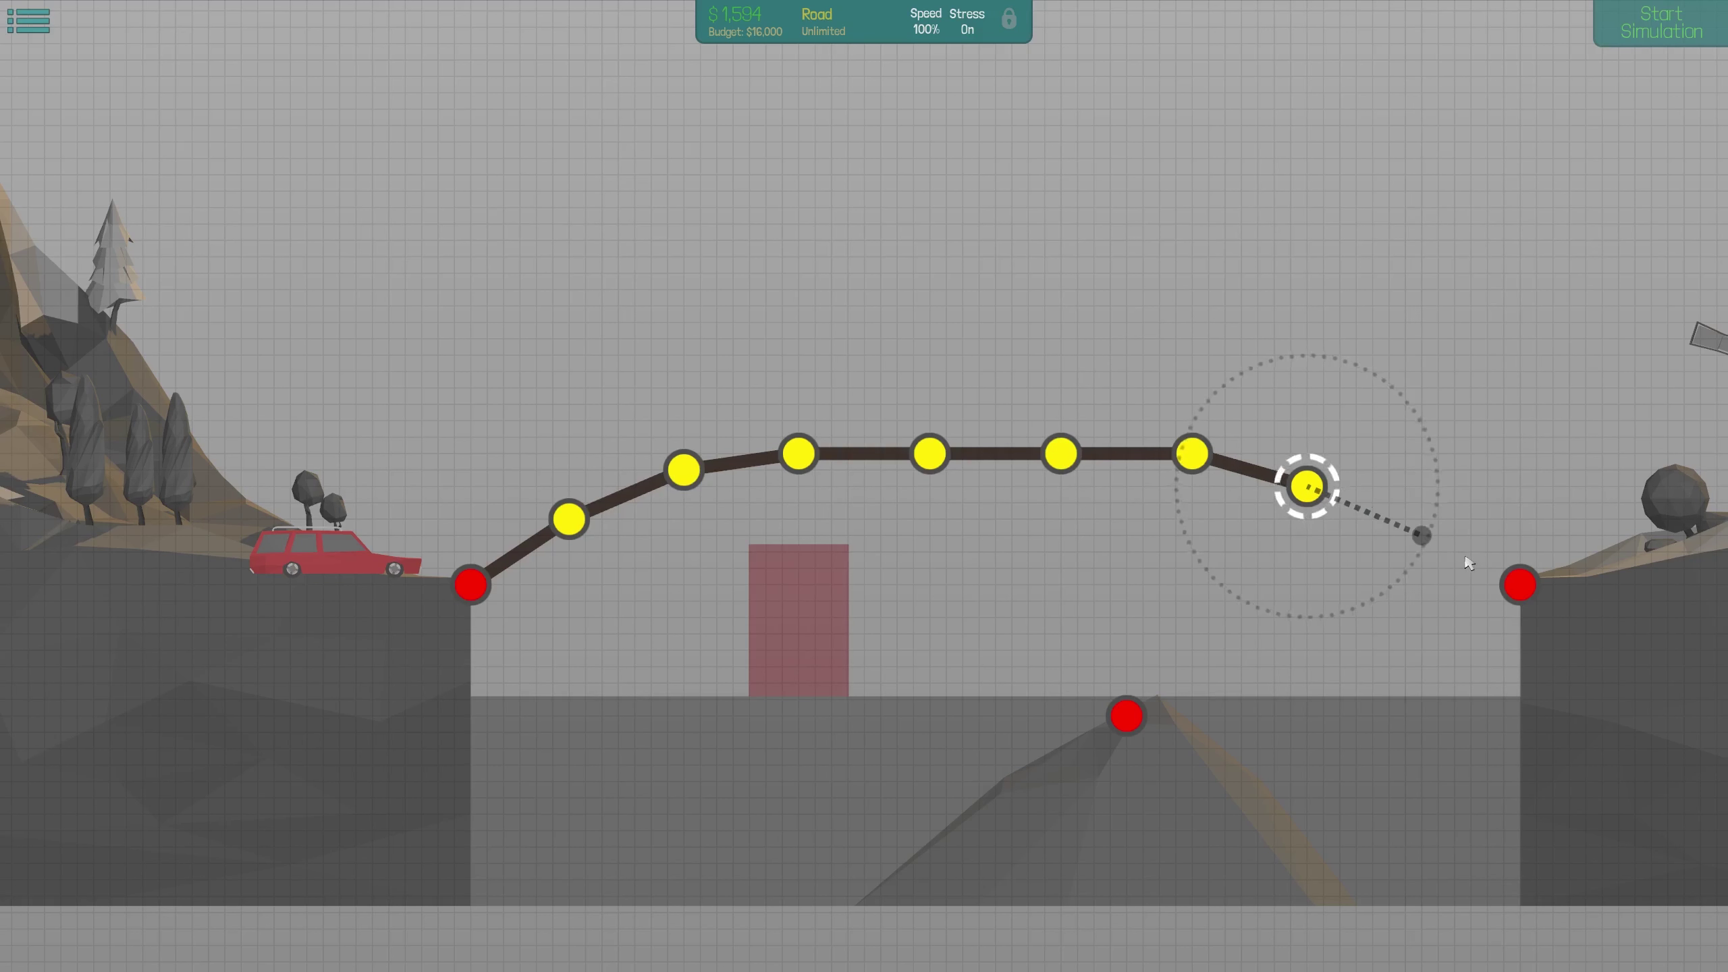
pyautogui.click(1468, 563)
pyautogui.click(684, 469)
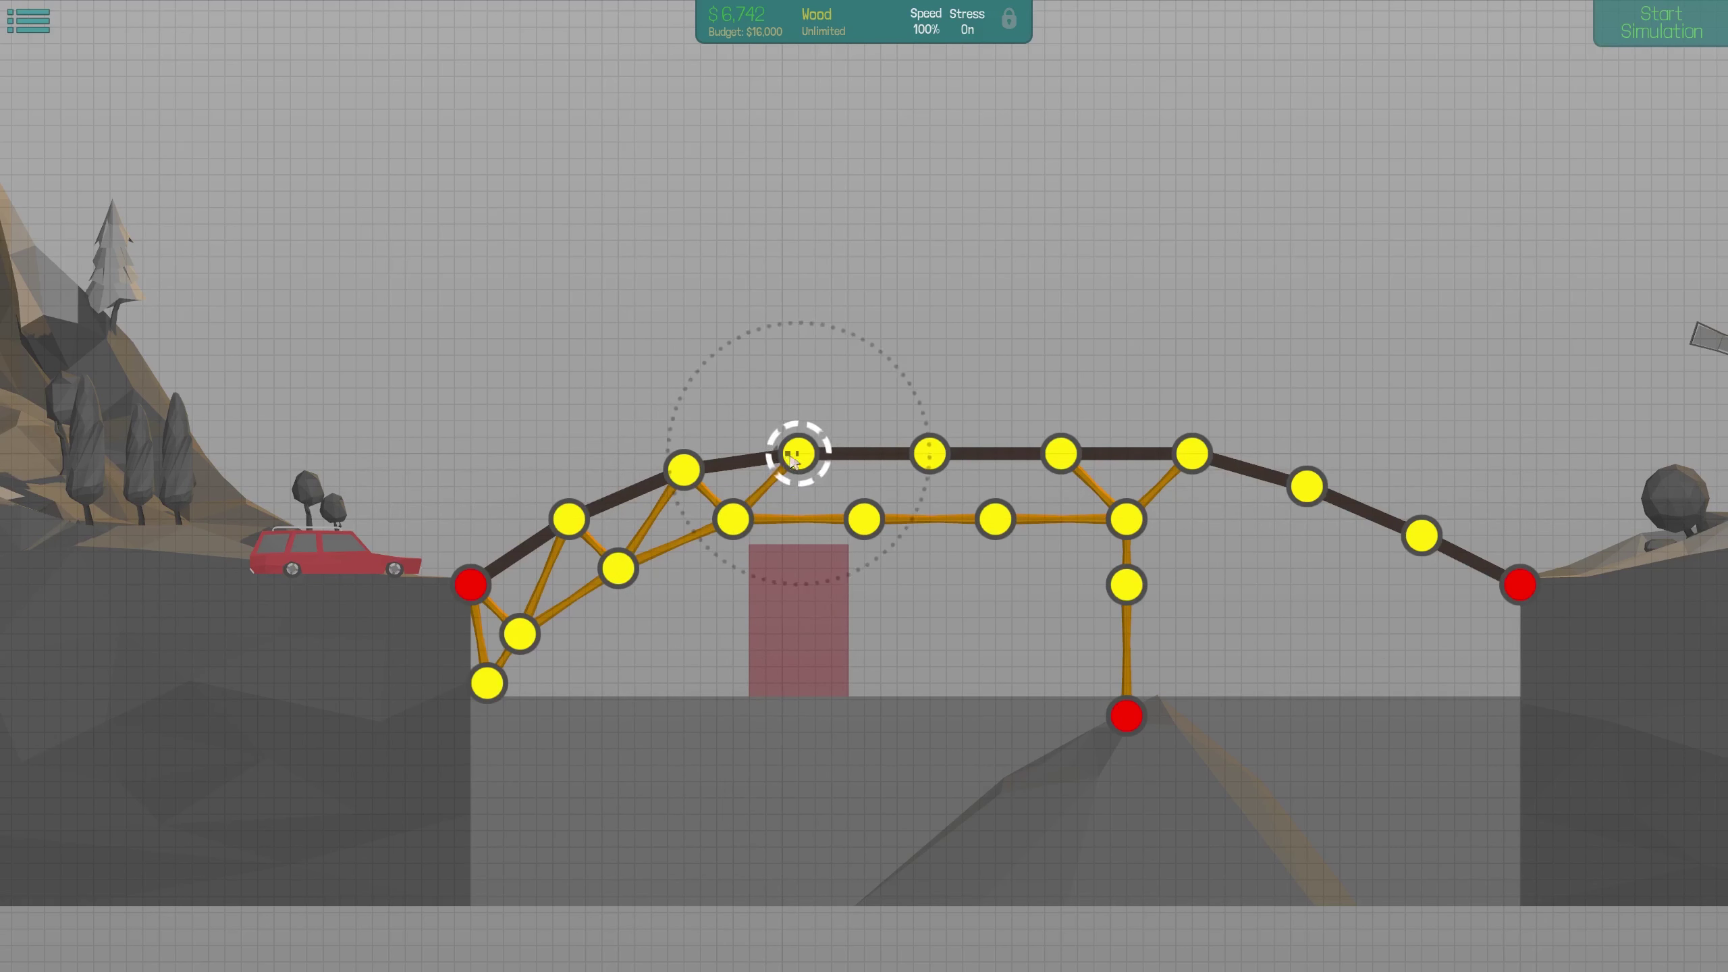
pyautogui.click(864, 519)
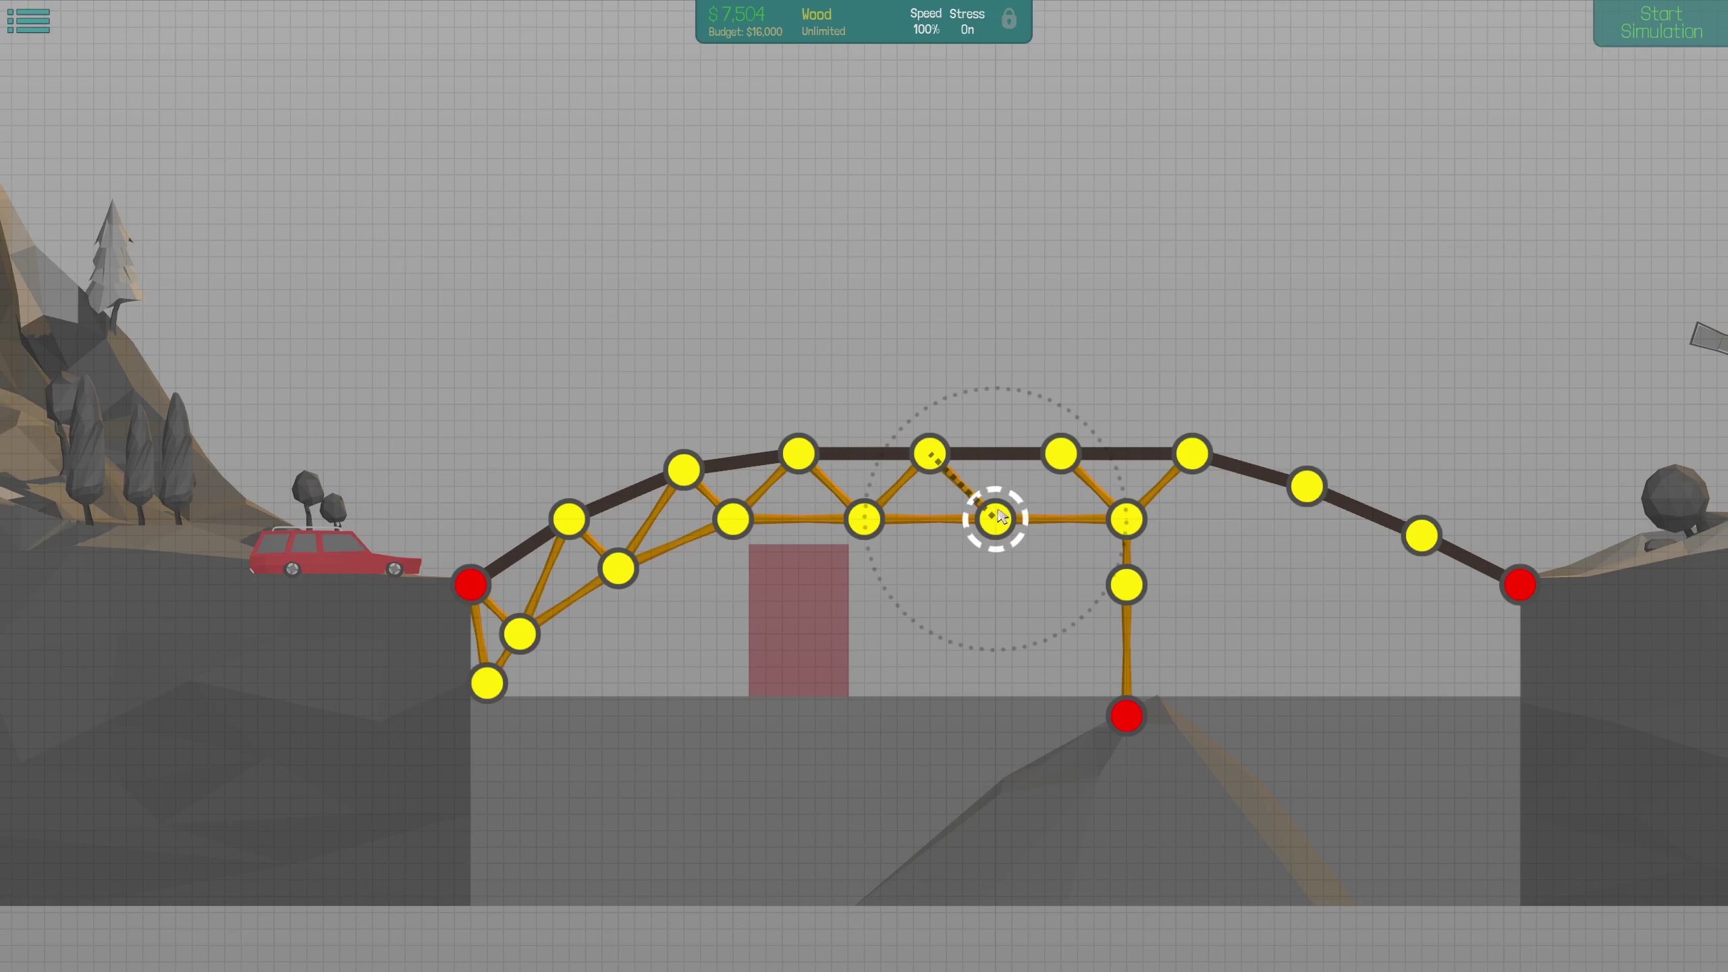
# After a failed test, add a wood brace toward the right bank and retest
pyautogui.click(1683, 15)
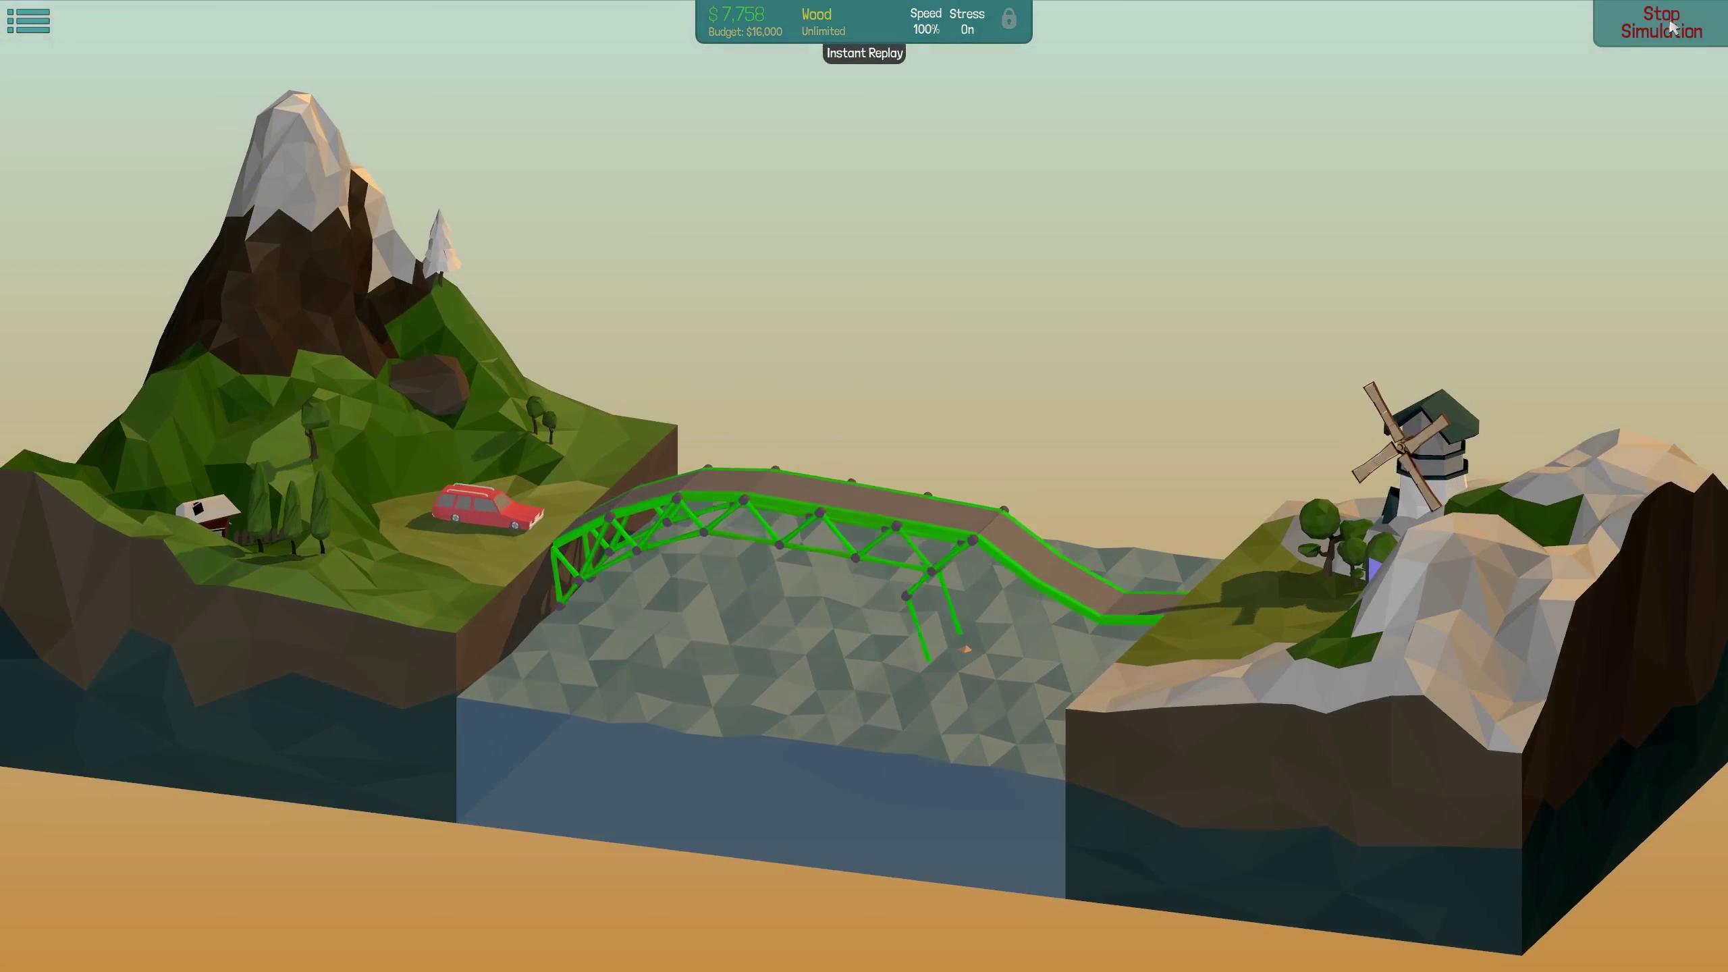
pyautogui.click(1683, 14)
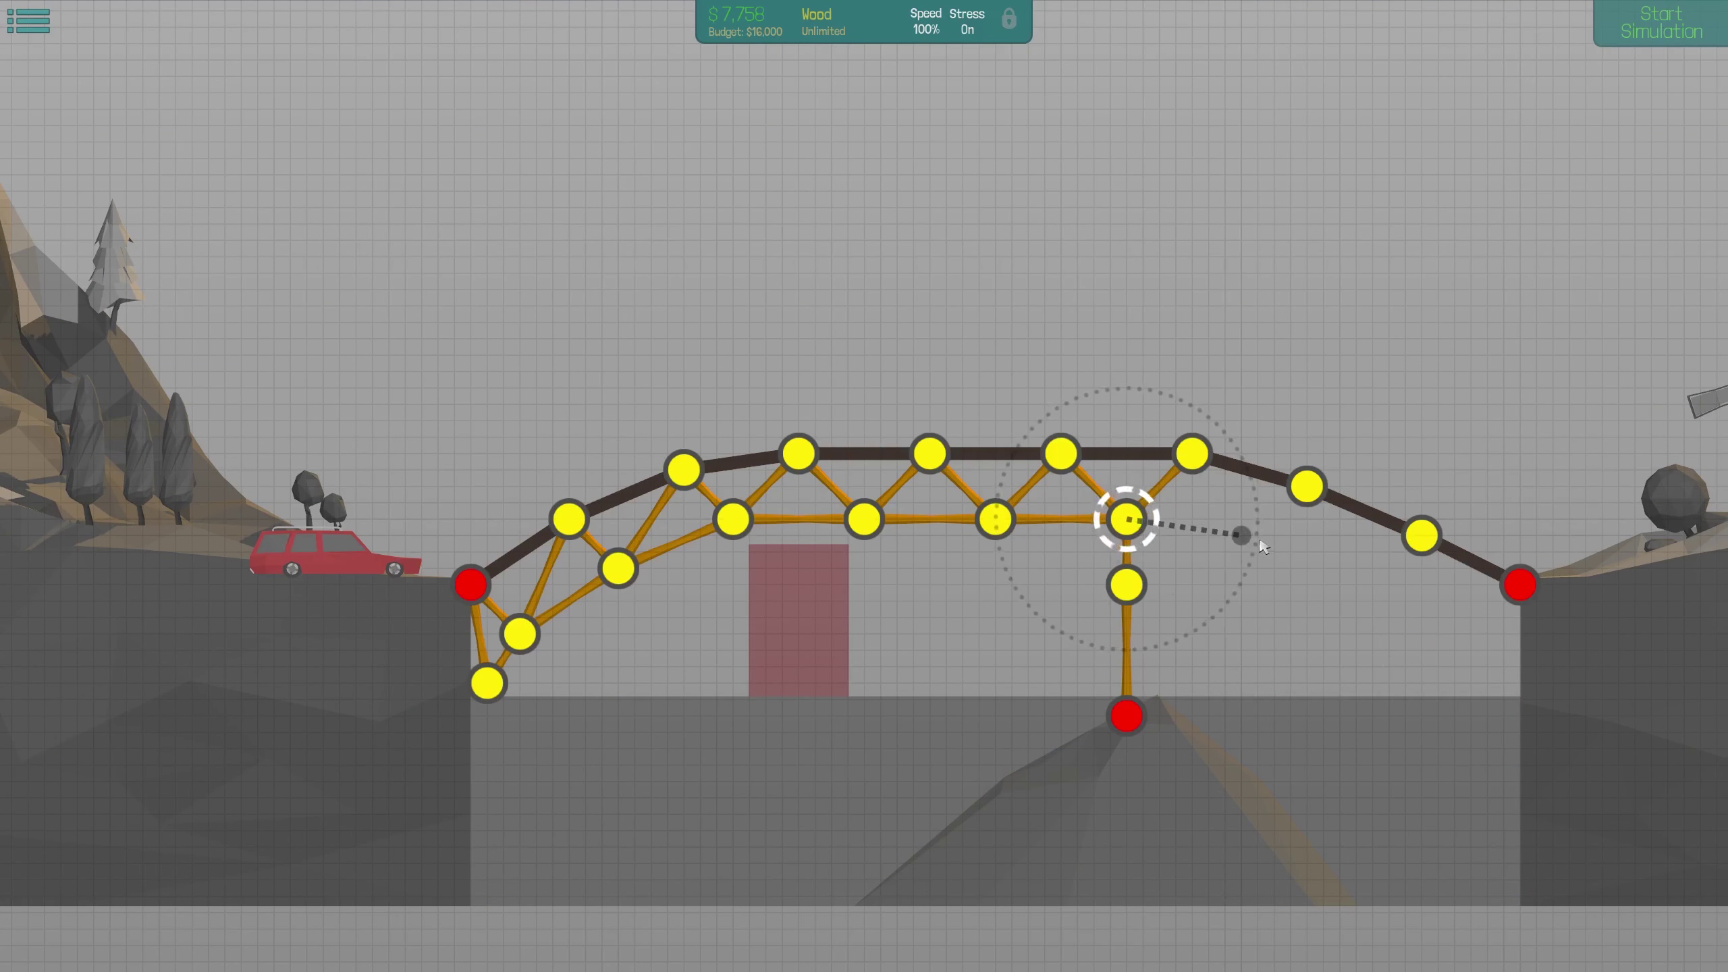
pyautogui.click(1243, 549)
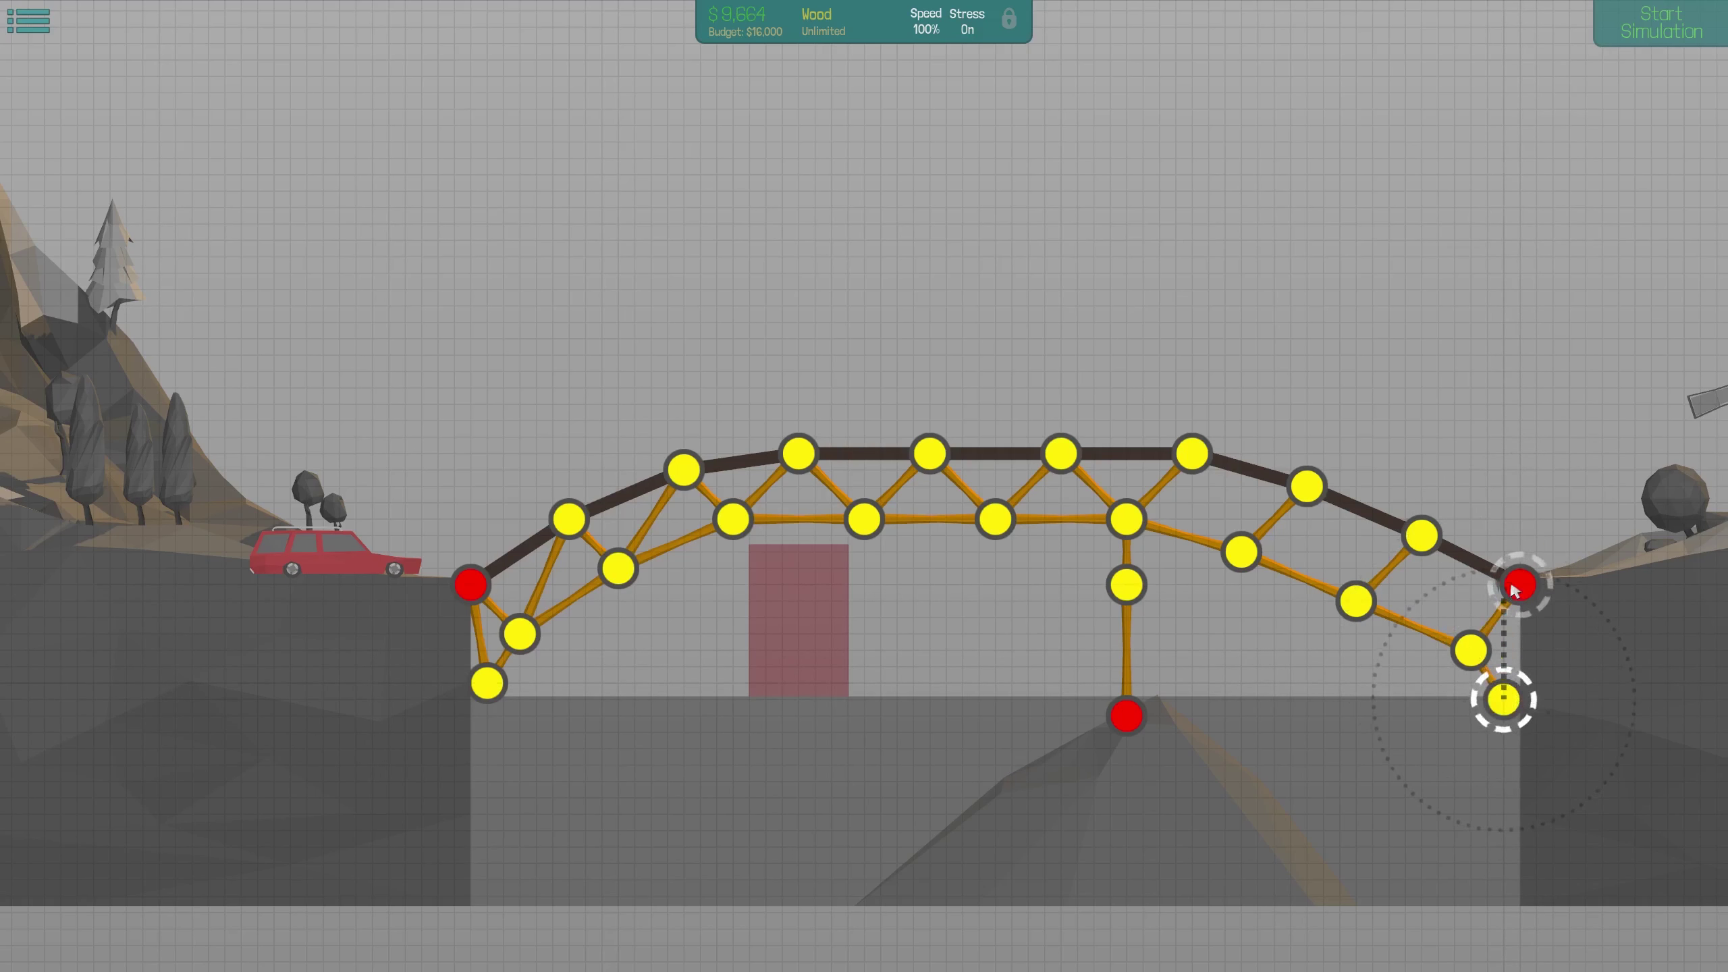
pyautogui.click(1612, 36)
pyautogui.click(1611, 35)
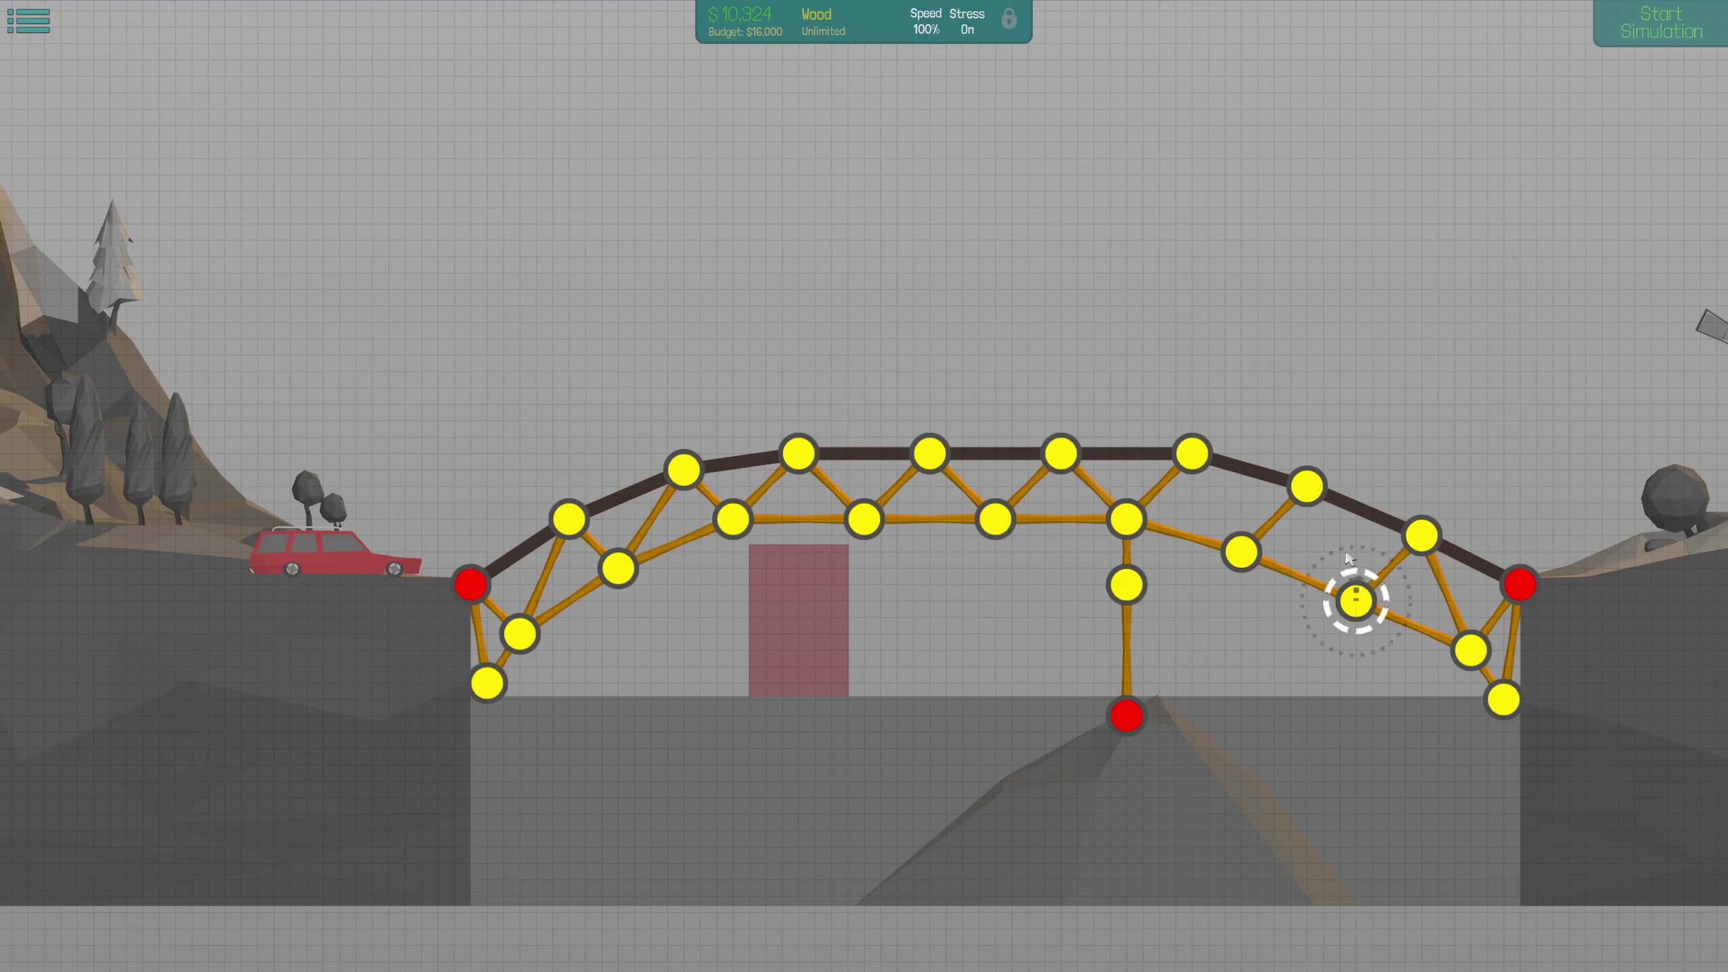
# Run the final test, following the car across, completing the level for $10,967
pyautogui.click(1626, 35)
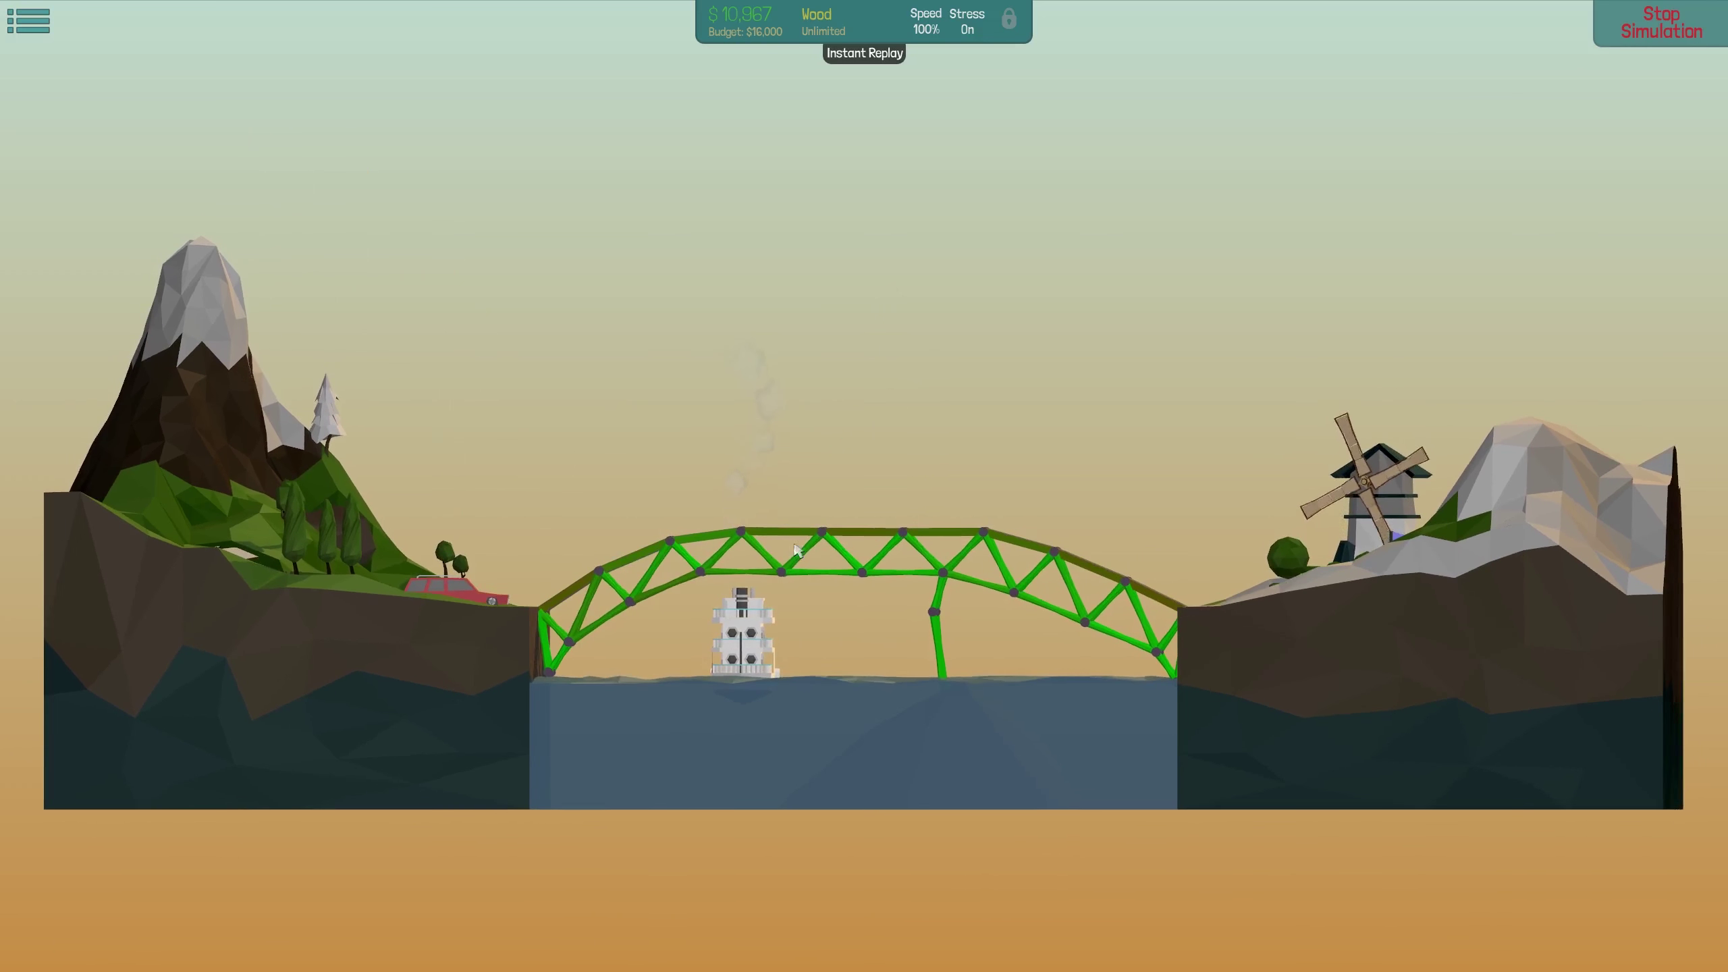
pyautogui.scroll(3, 796, 552)
pyautogui.scroll(1, 777, 595)
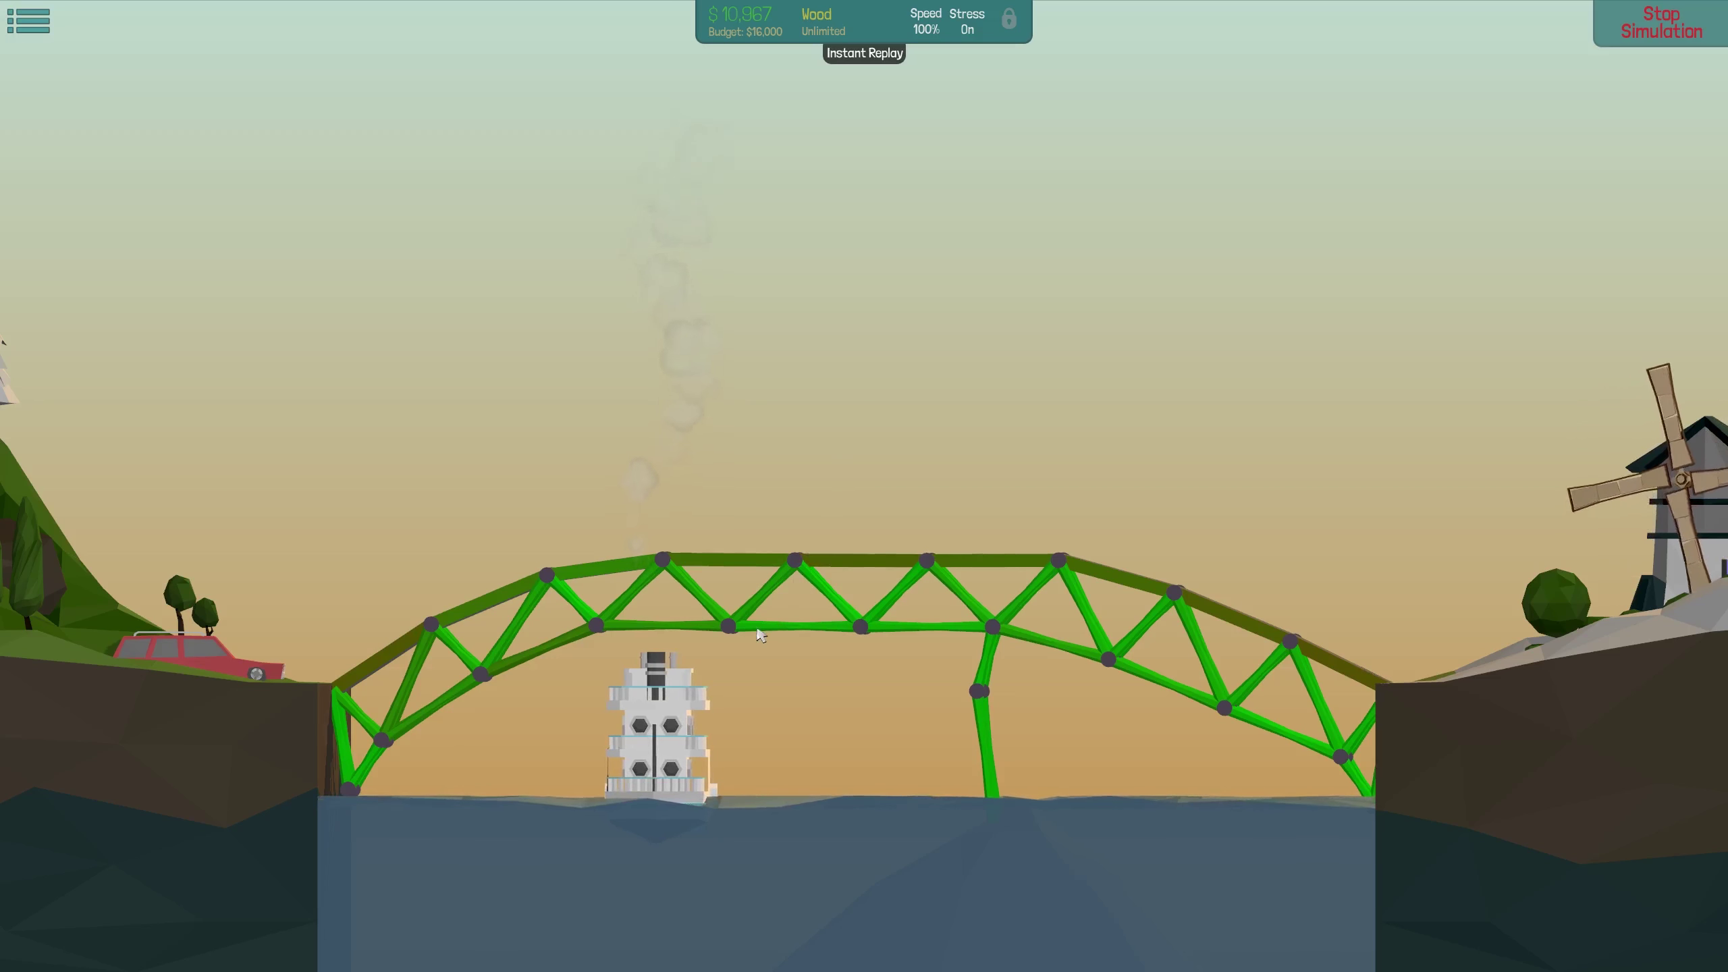
pyautogui.moveTo(758, 635)
pyautogui.mouseDown()
pyautogui.moveTo(986, 678)
pyautogui.moveTo(825, 686)
pyautogui.mouseUp()
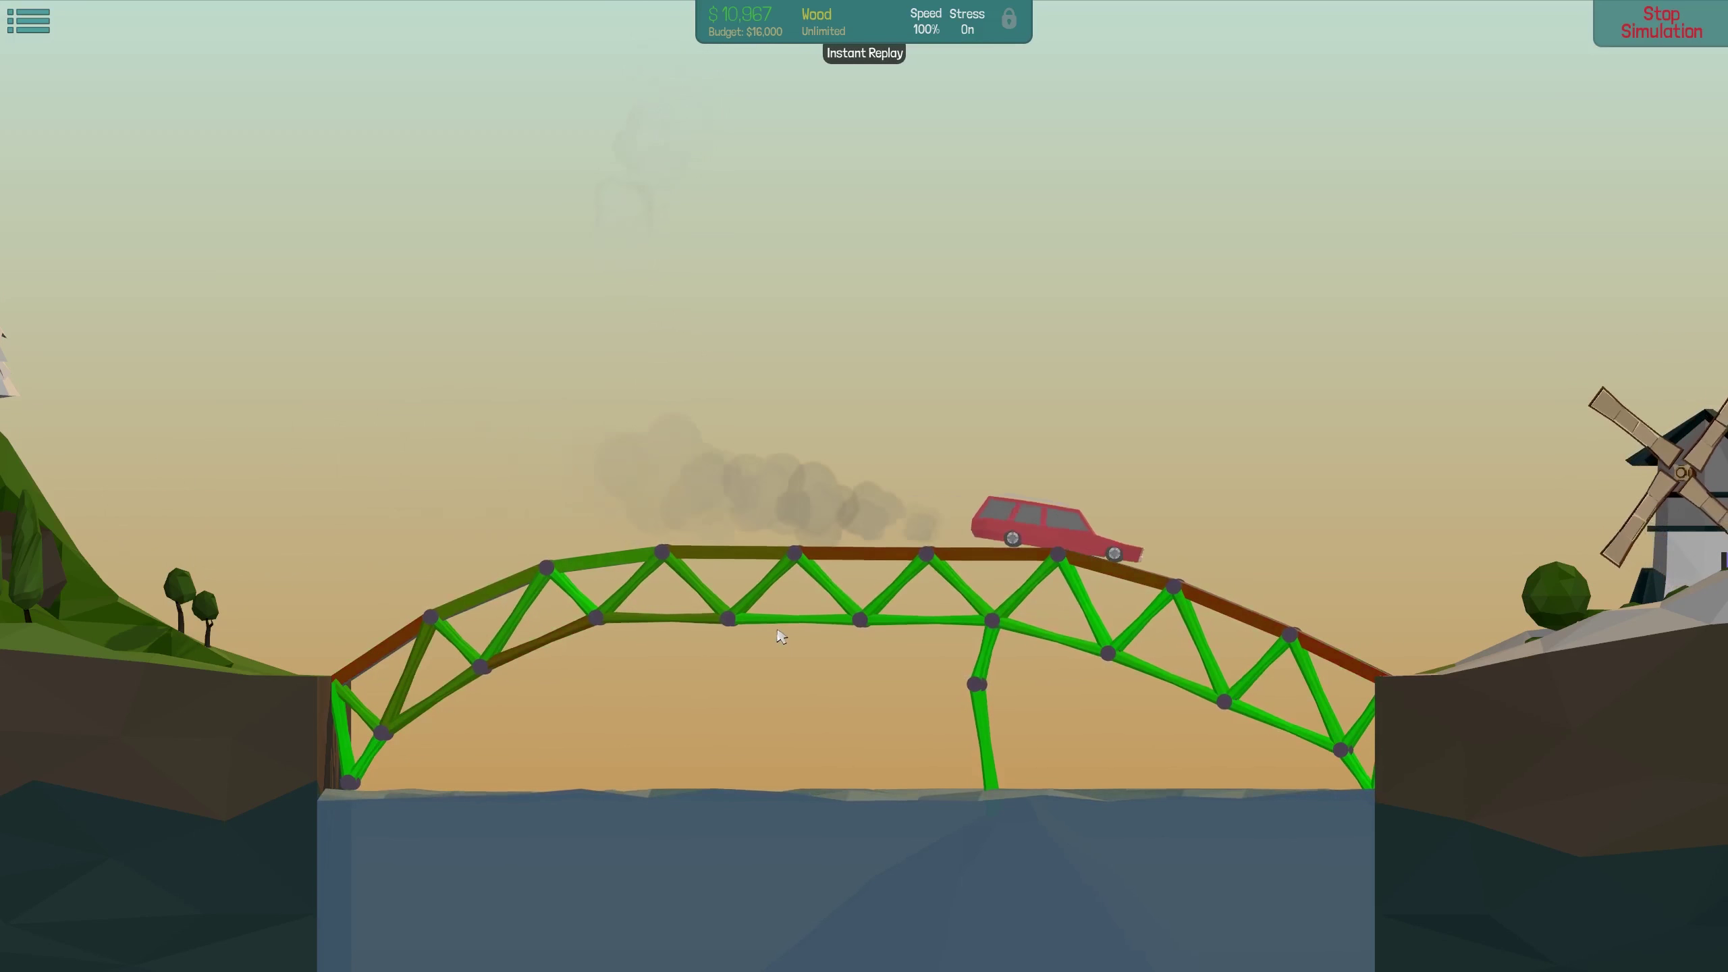
pyautogui.moveTo(779, 636); pyautogui.dragTo(1204, 907)
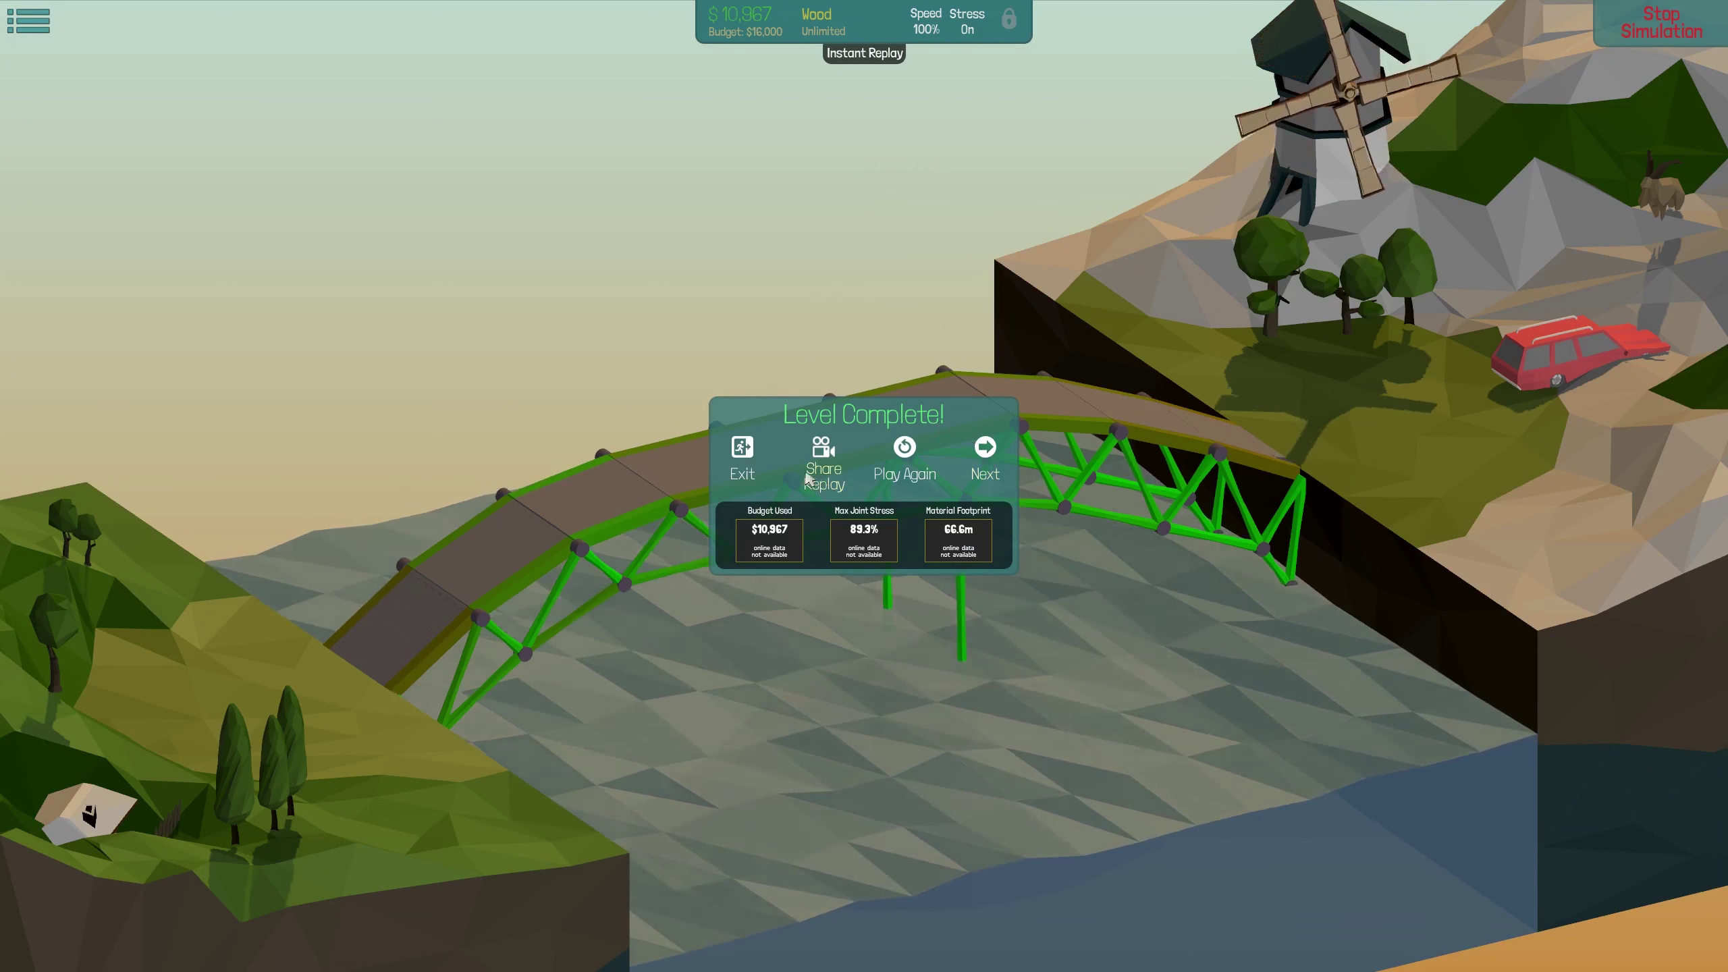
pyautogui.click(985, 455)
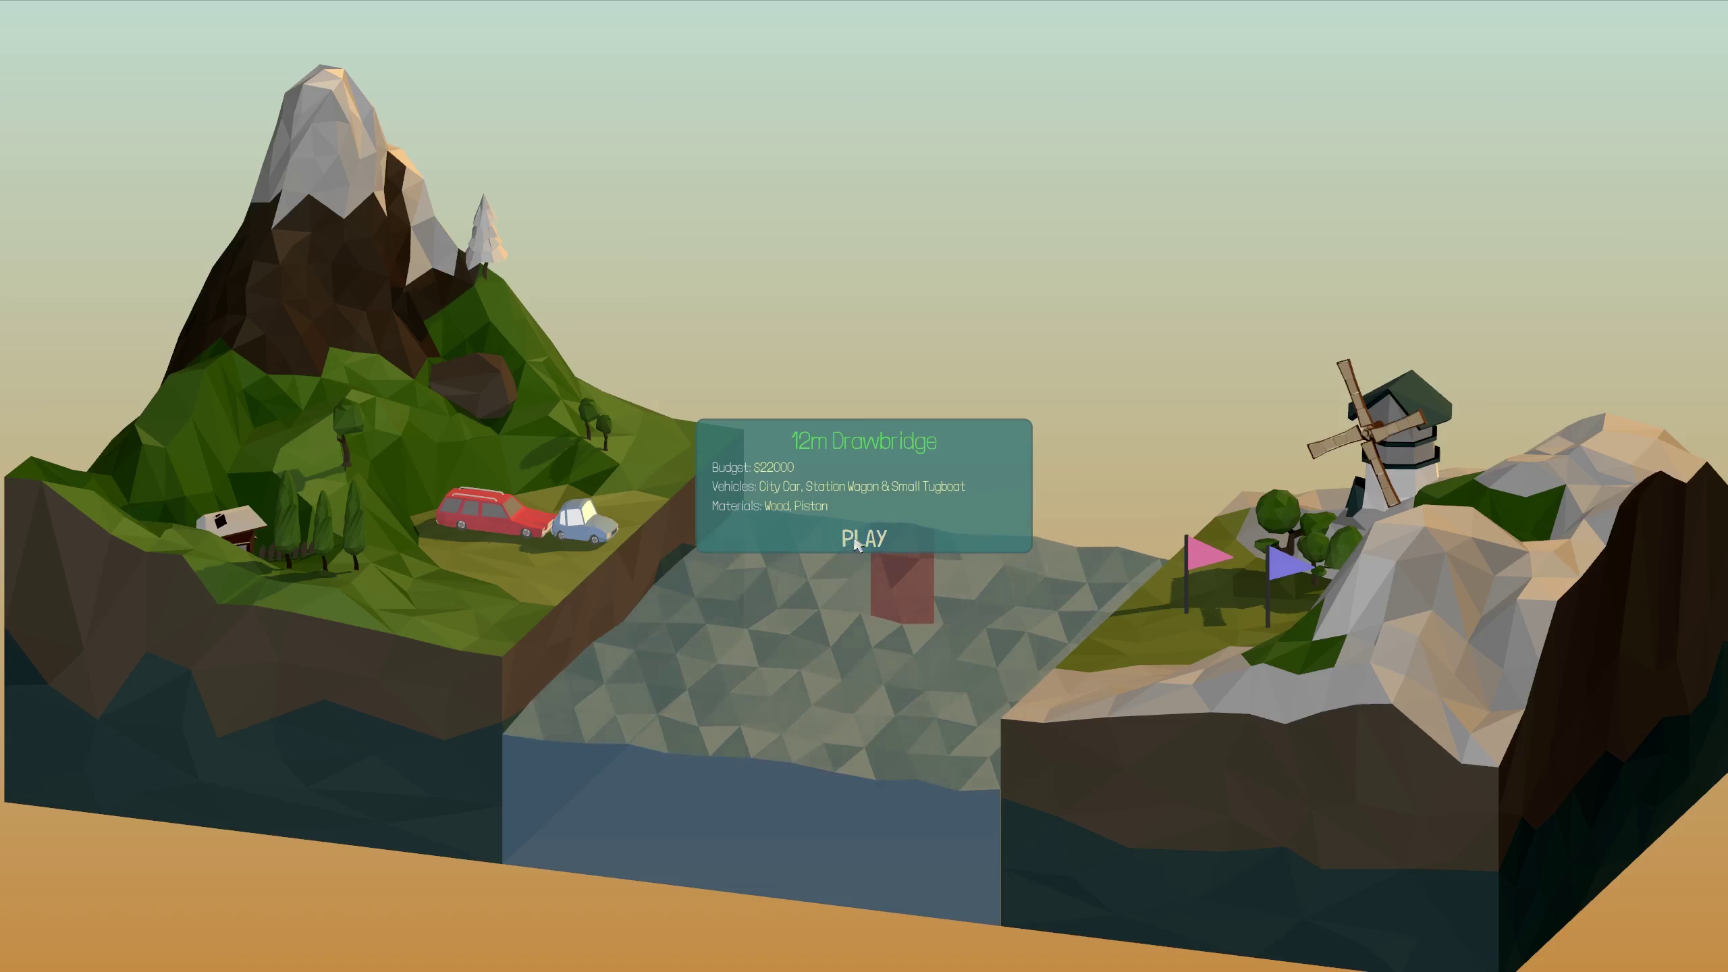
# Start 12m Drawbridge, select Wood, and cancel a stray beam from the anchor
pyautogui.click(849, 548)
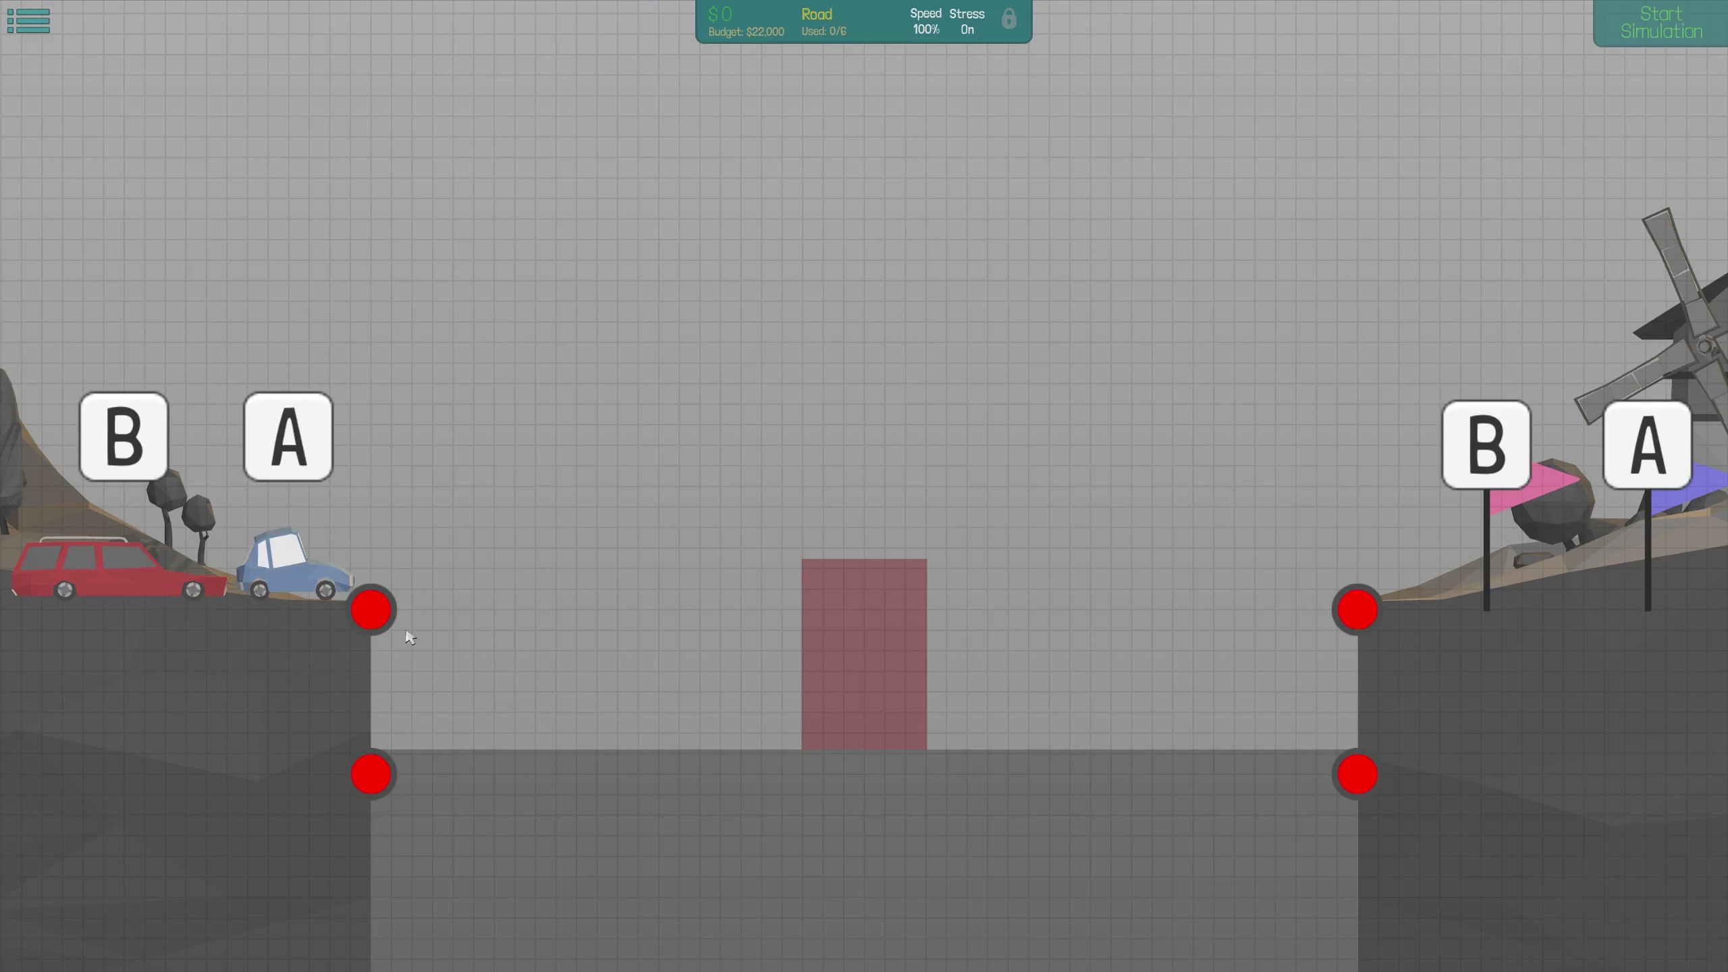
pyautogui.scroll(-2, 676, 610)
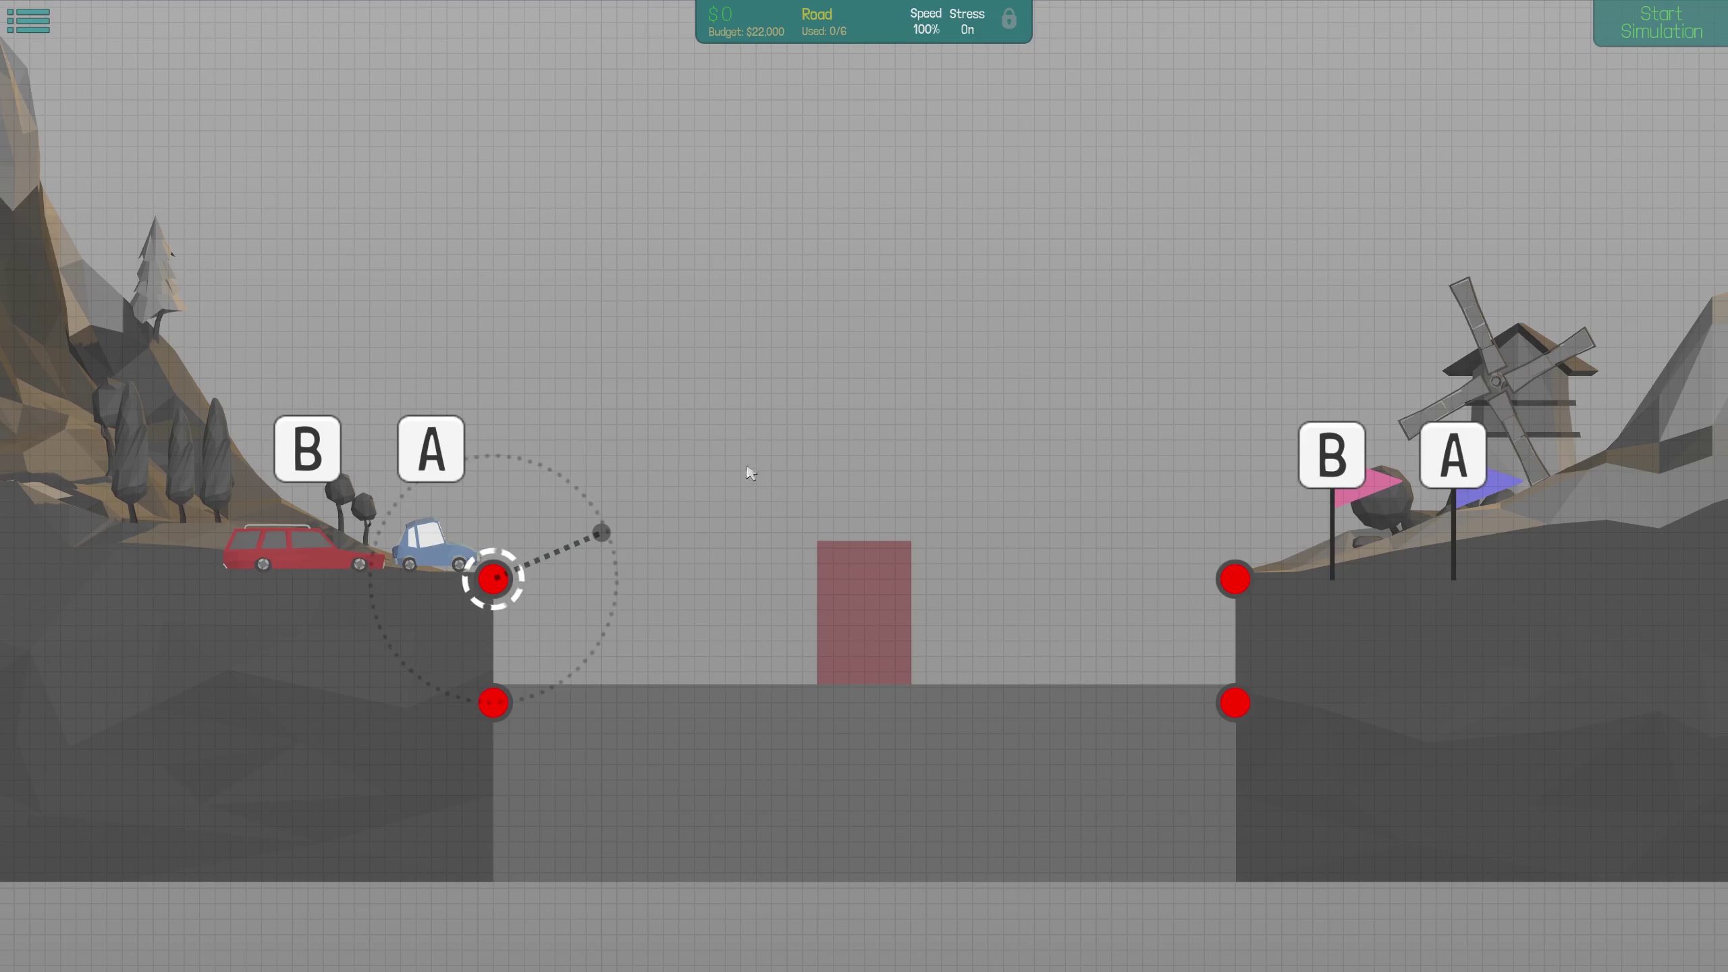
pyautogui.rightClick(703, 467)
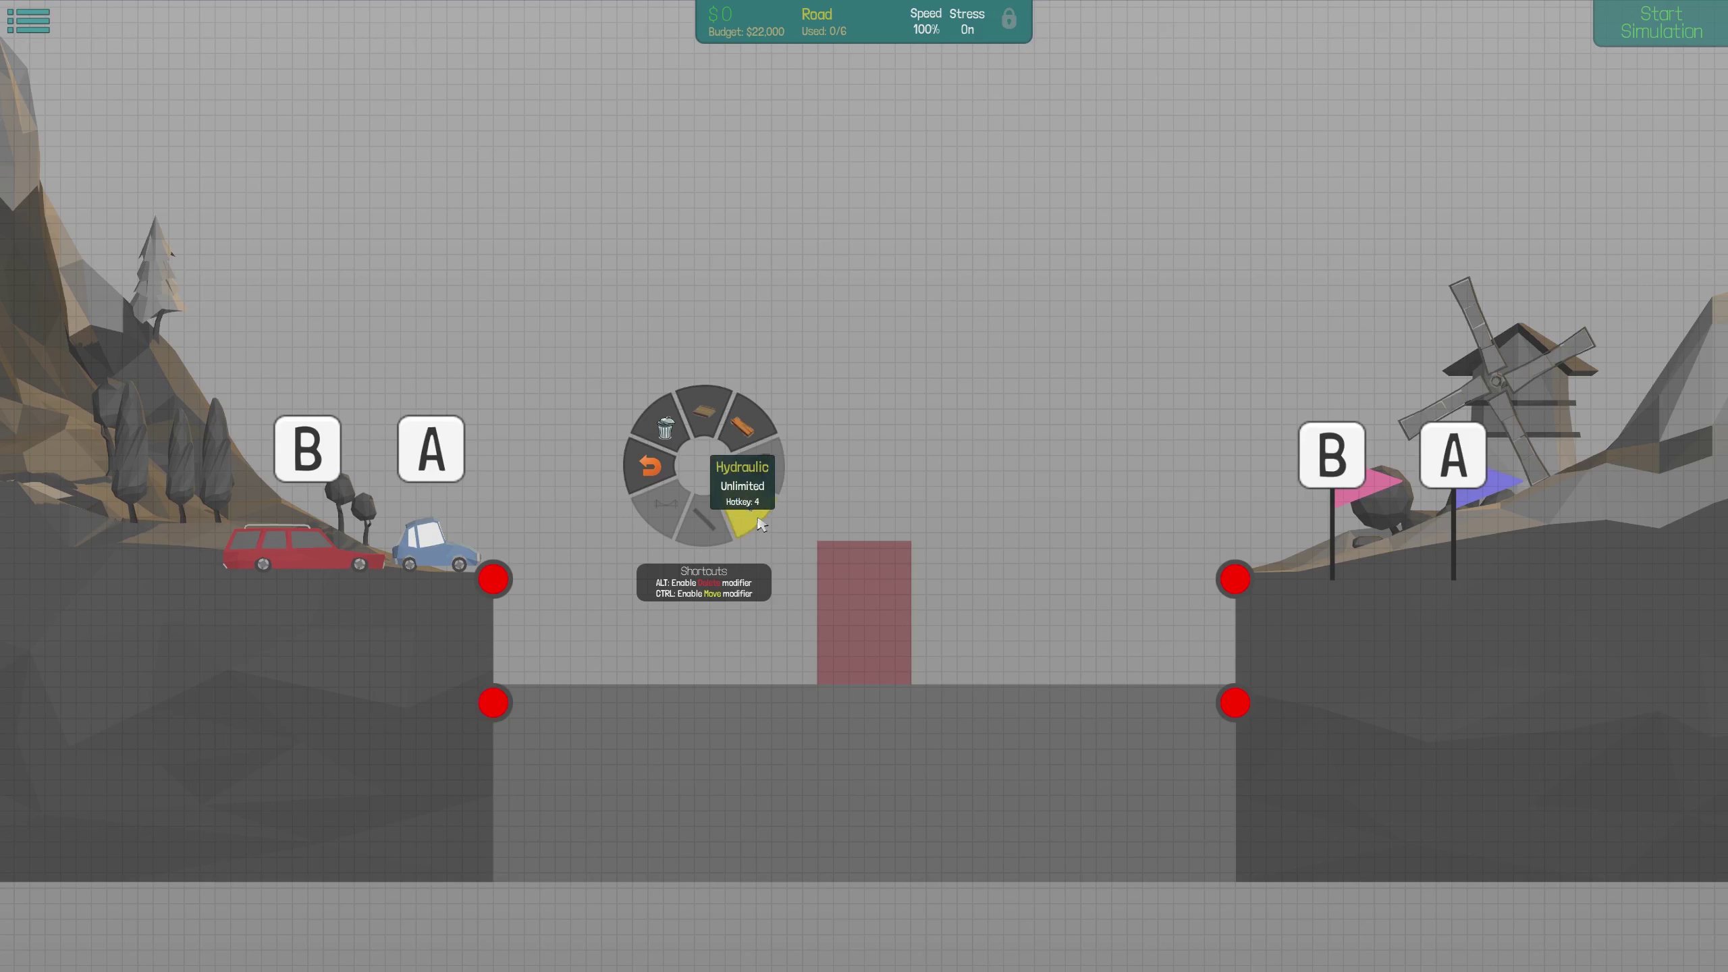
pyautogui.click(743, 425)
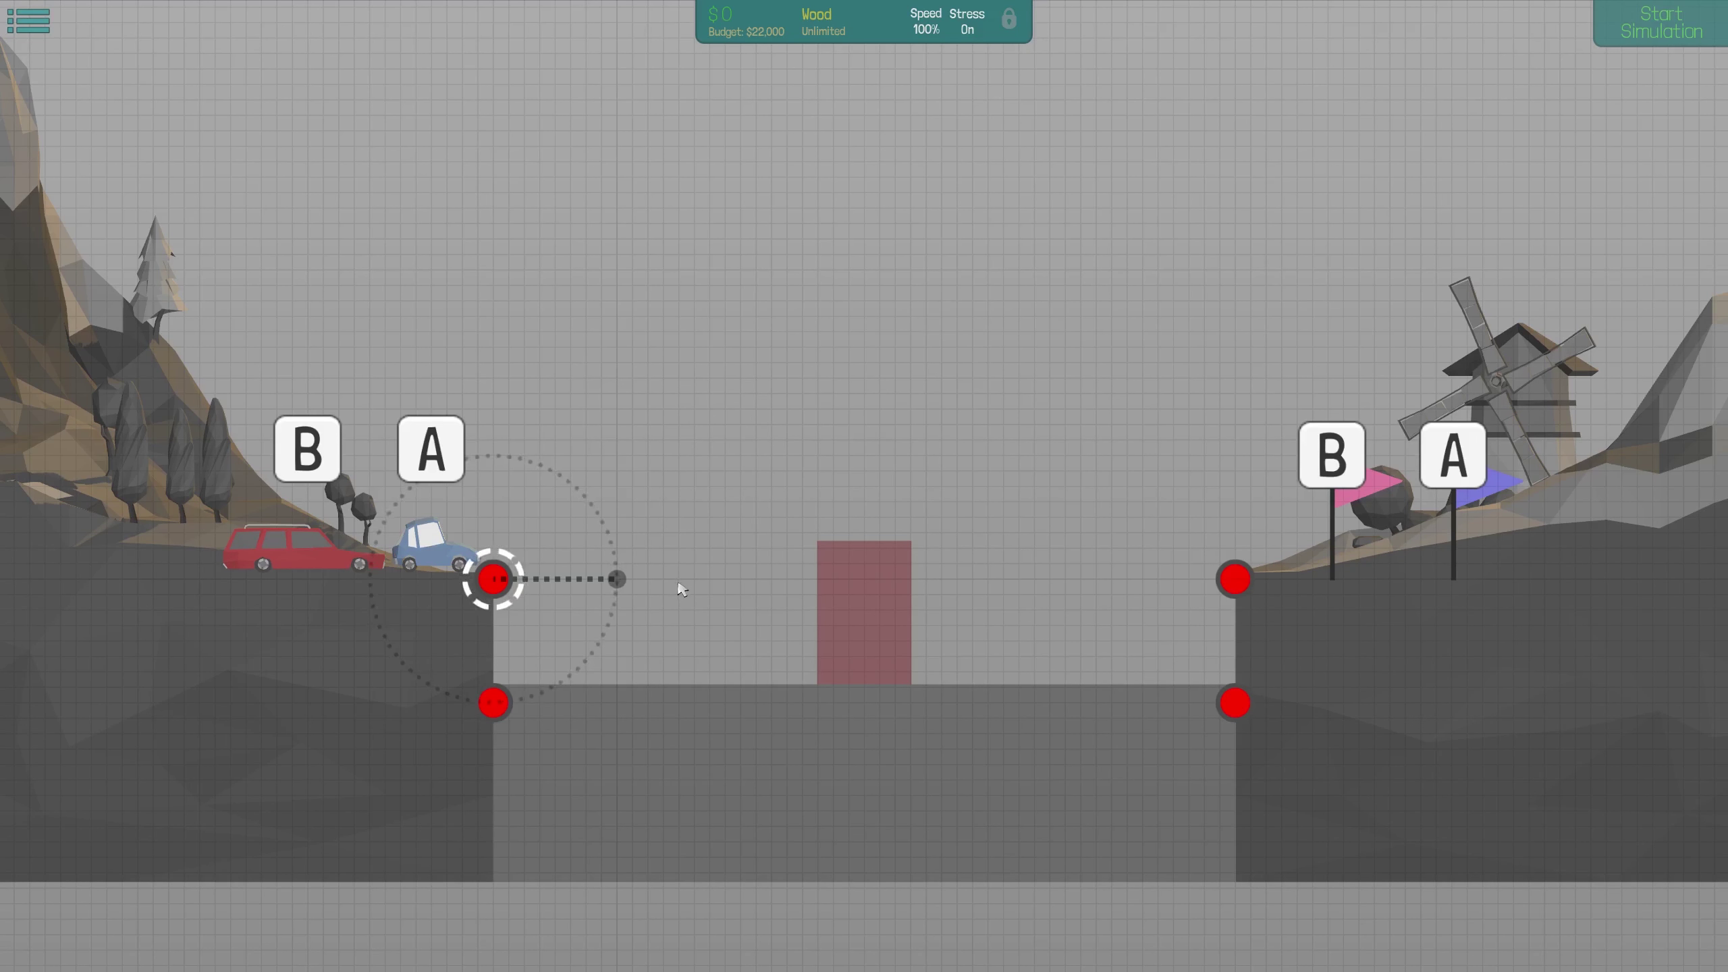
pyautogui.moveTo(680, 583); pyautogui.dragTo(594, 588)
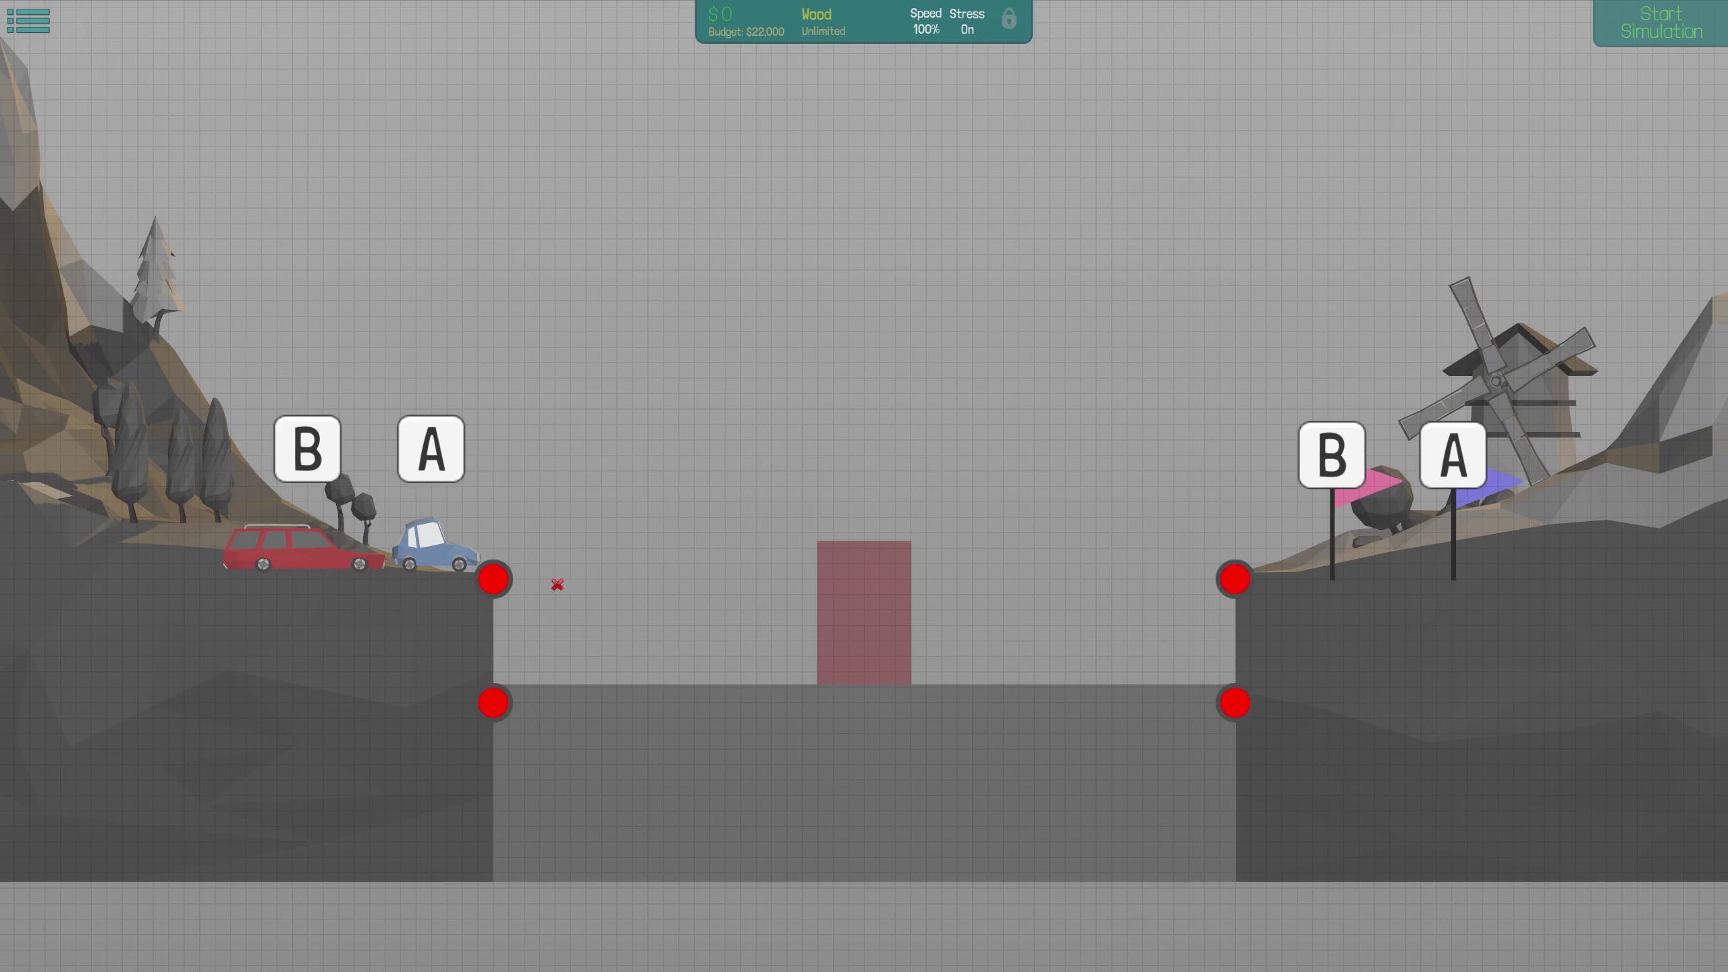
# Switch back to Road and lay a deck across four joints, left anchor to right anchor
pyautogui.rightClick(494, 581)
pyautogui.rightClick(495, 582)
pyautogui.press('1')
pyautogui.click(617, 579)
pyautogui.click(741, 579)
pyautogui.click(901, 584)
pyautogui.click(1026, 581)
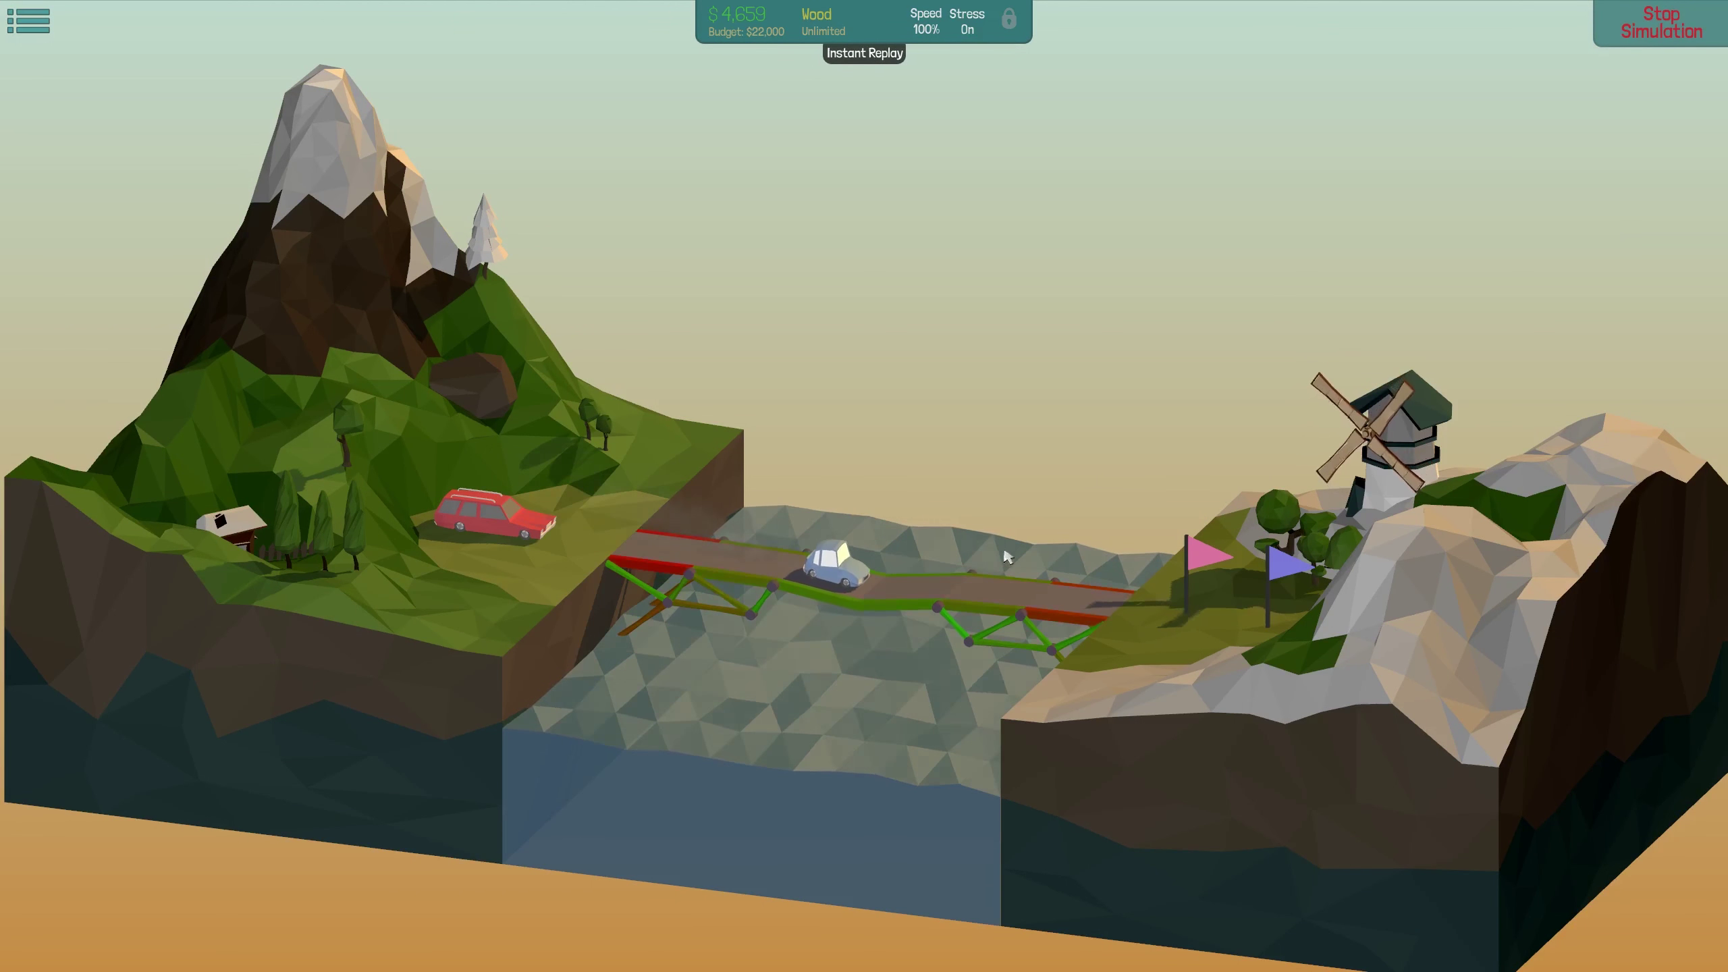
# Stop the test and draw a wood truss member up from the left anchor
pyautogui.click(1634, 32)
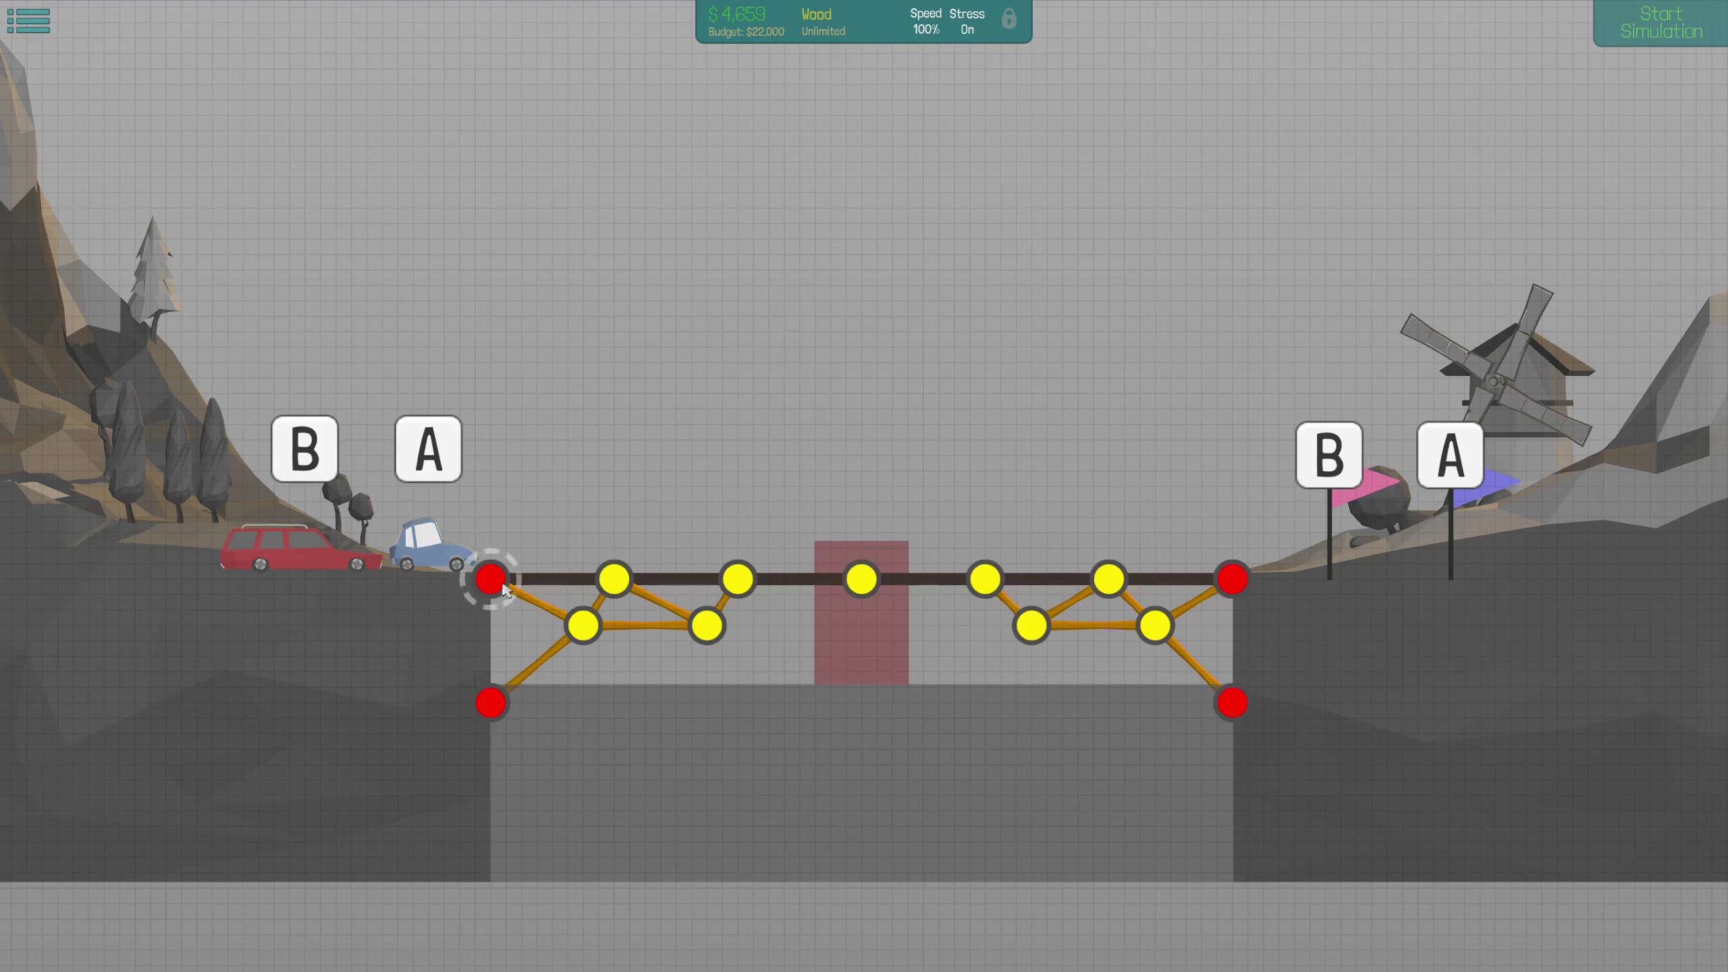
pyautogui.rightClick(733, 451)
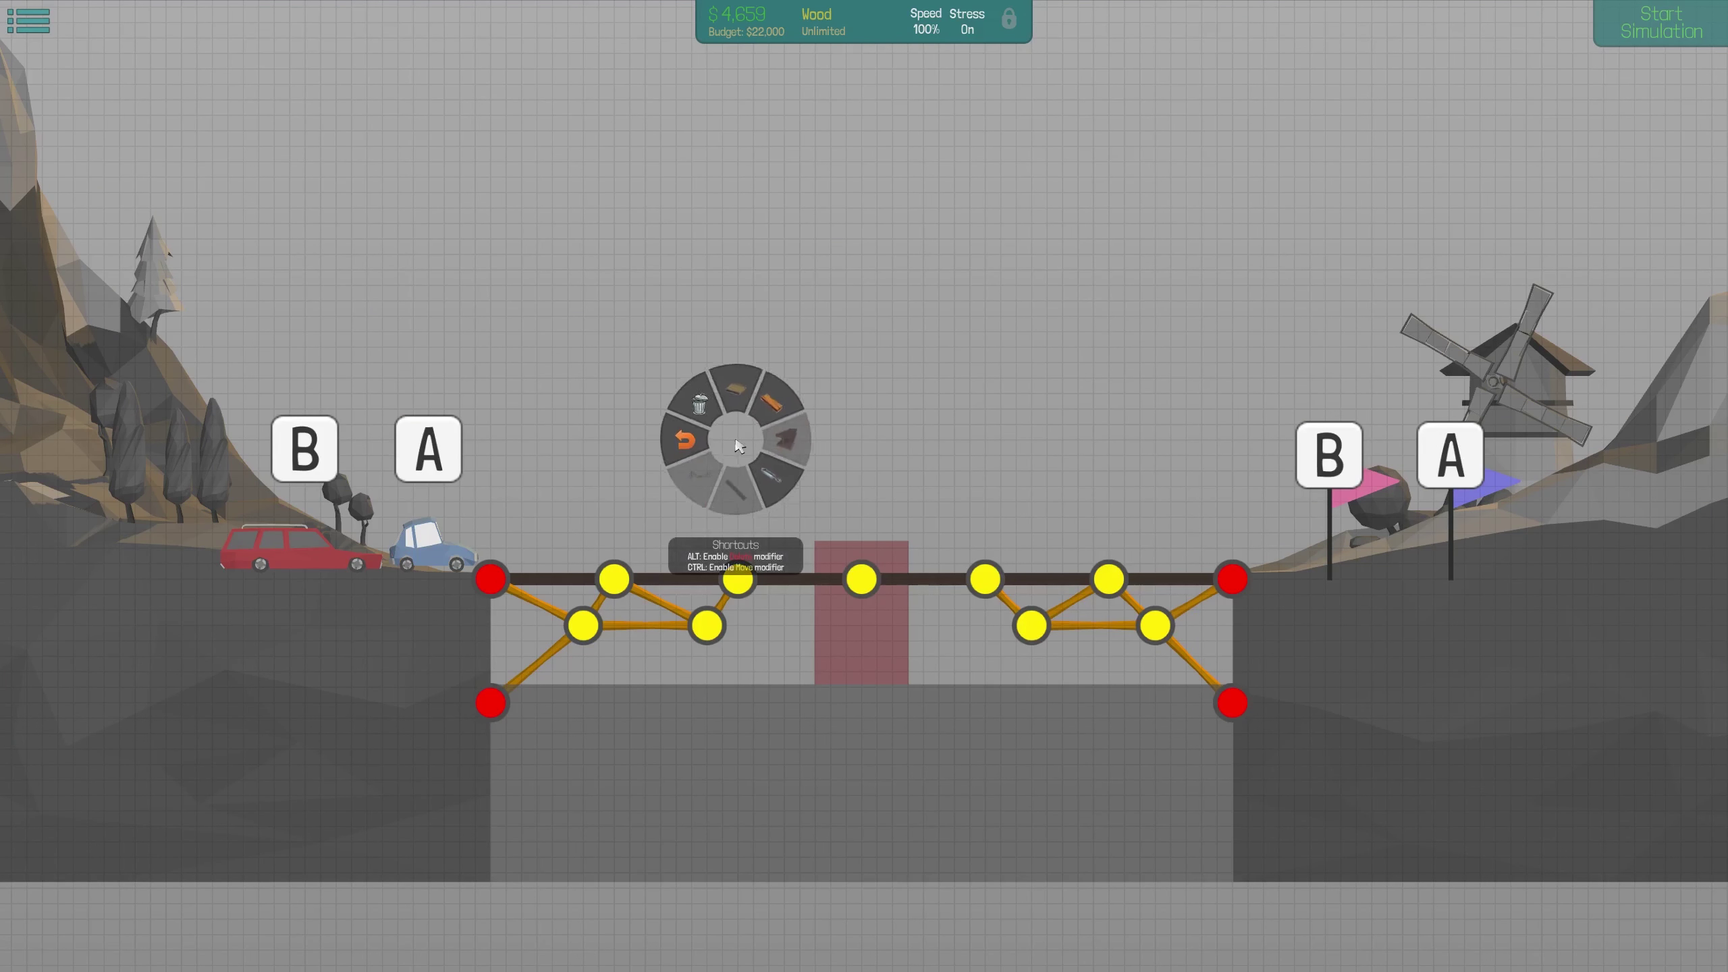
pyautogui.click(567, 487)
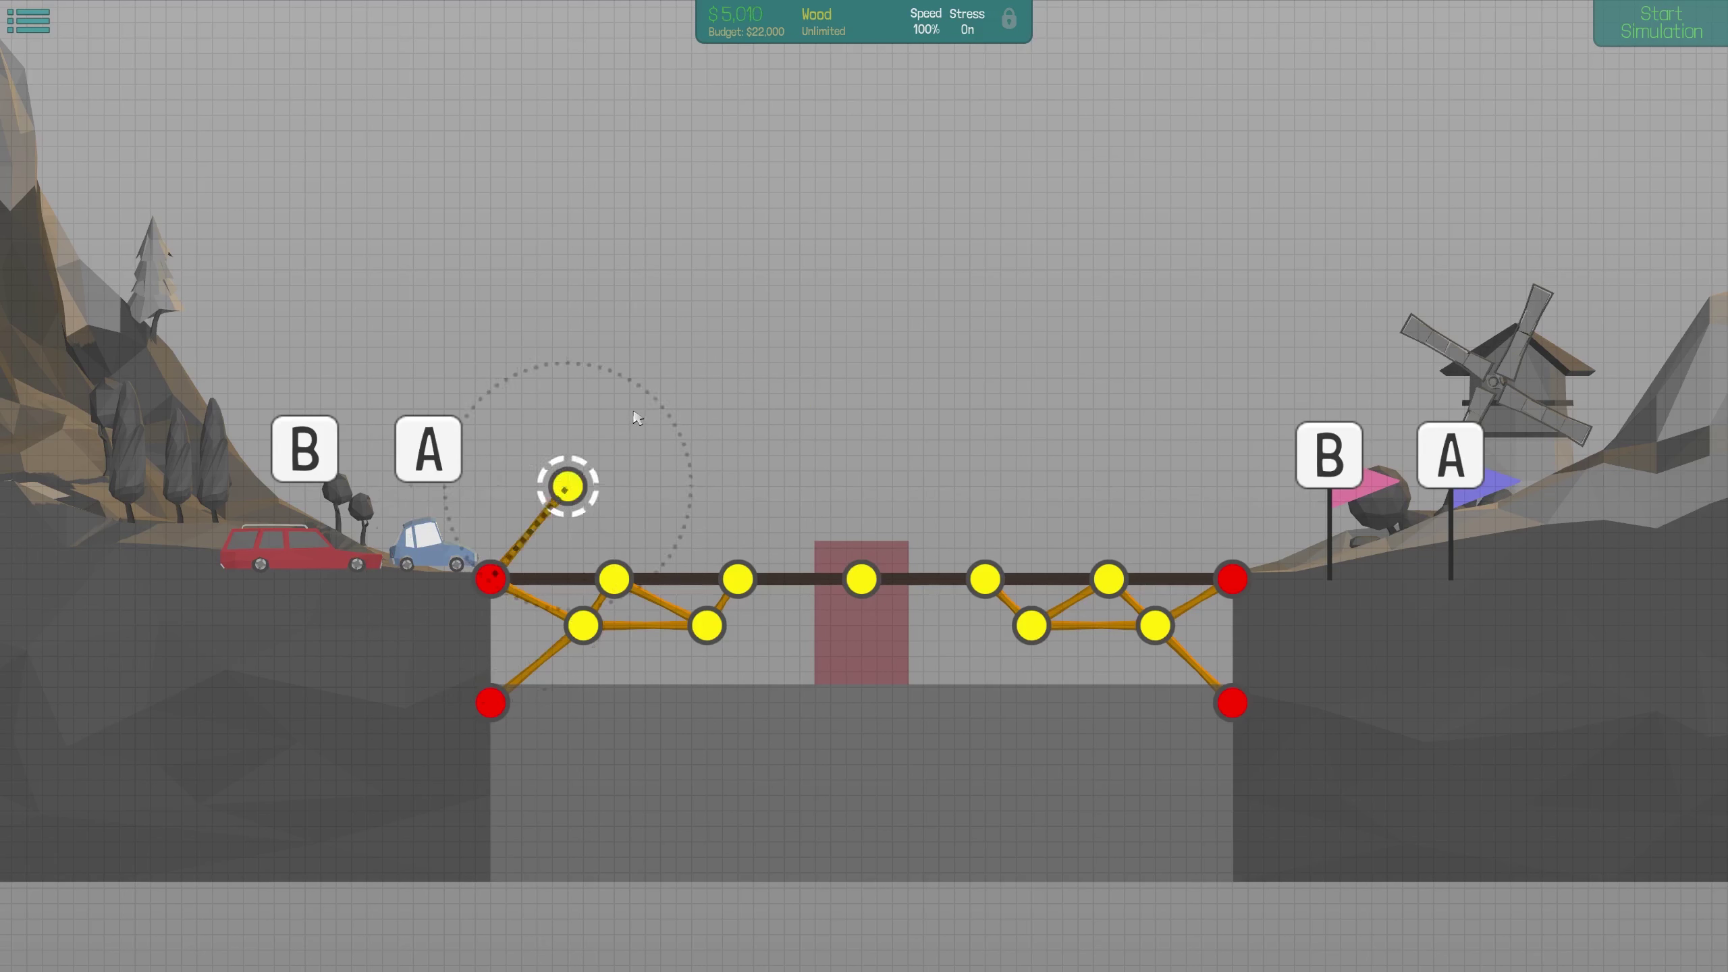
pyautogui.click(720, 481)
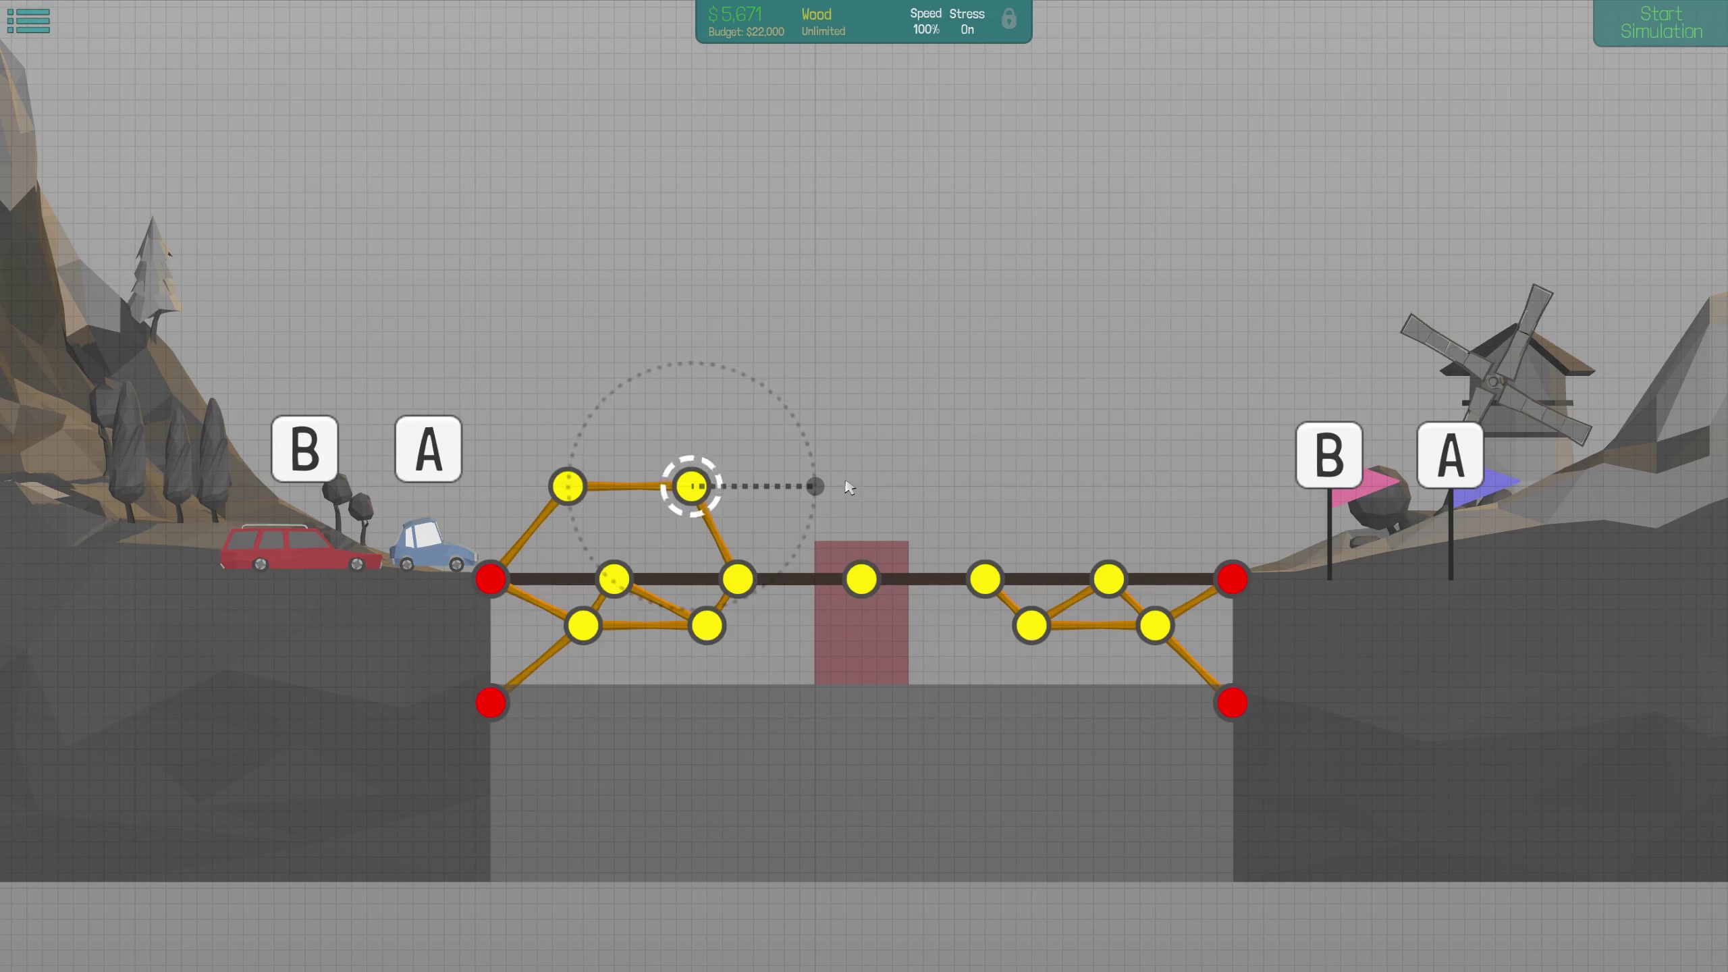
pyautogui.rightClick(848, 488)
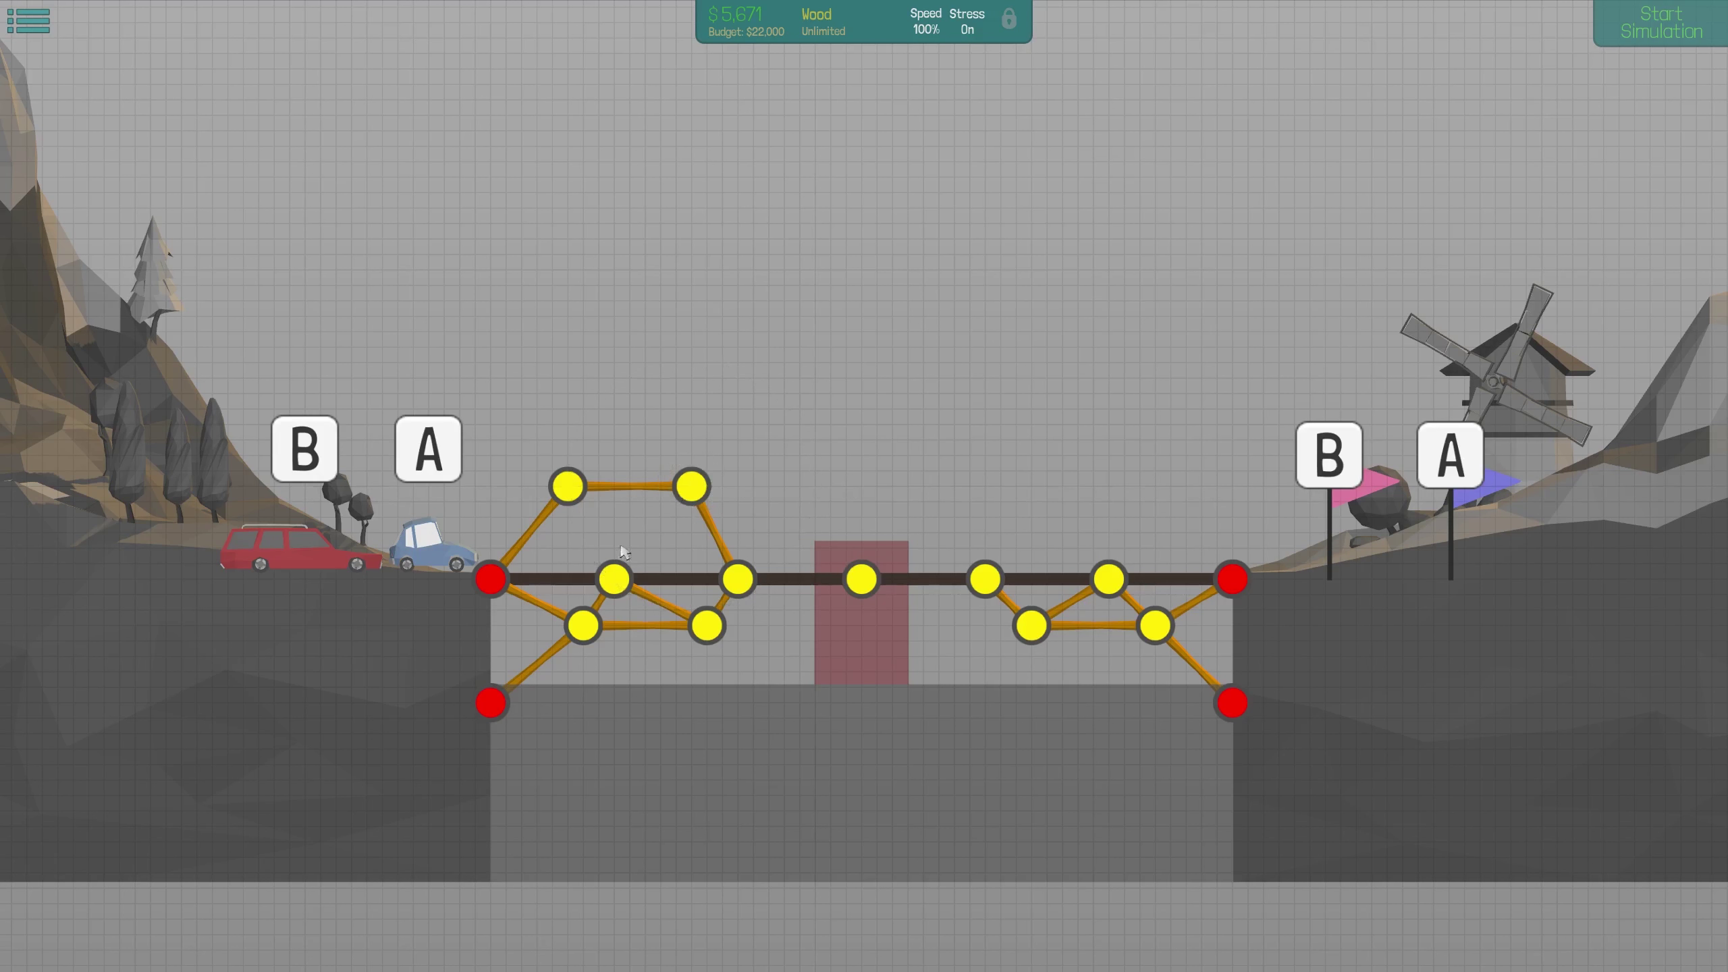
# Build the right-half wood truss mirroring the left one, bringing the cost to $7,987
pyautogui.click(614, 581)
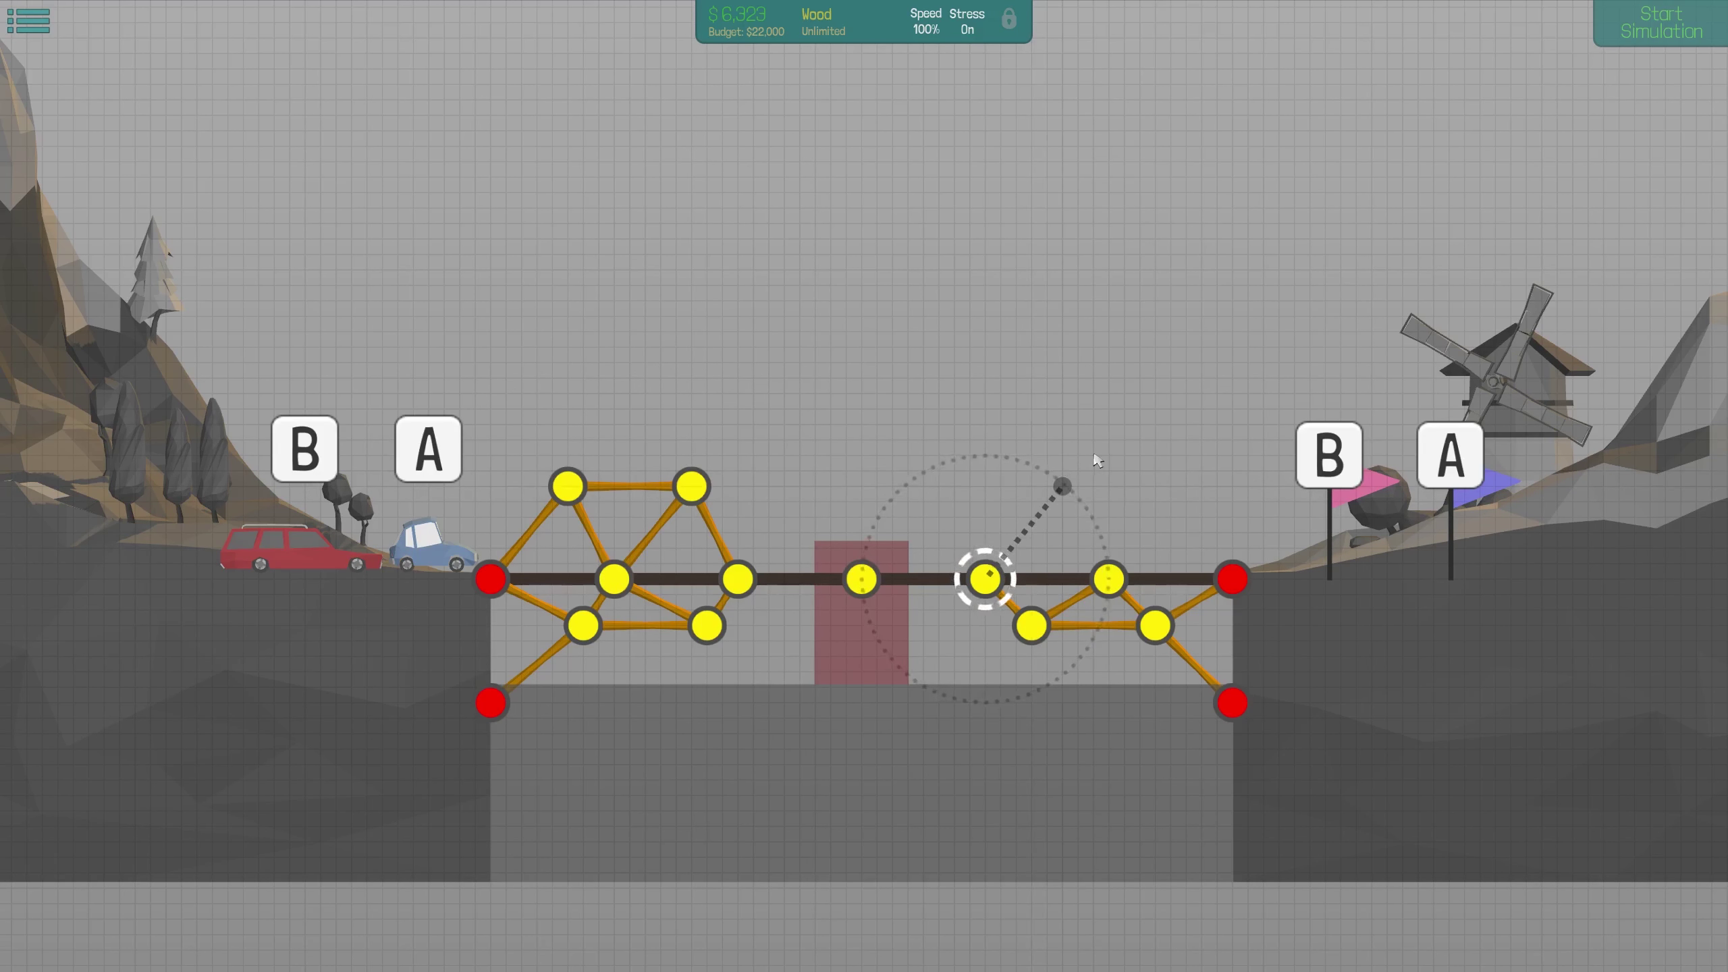
pyautogui.click(1155, 486)
pyautogui.click(1030, 486)
pyautogui.click(986, 581)
pyautogui.click(1108, 581)
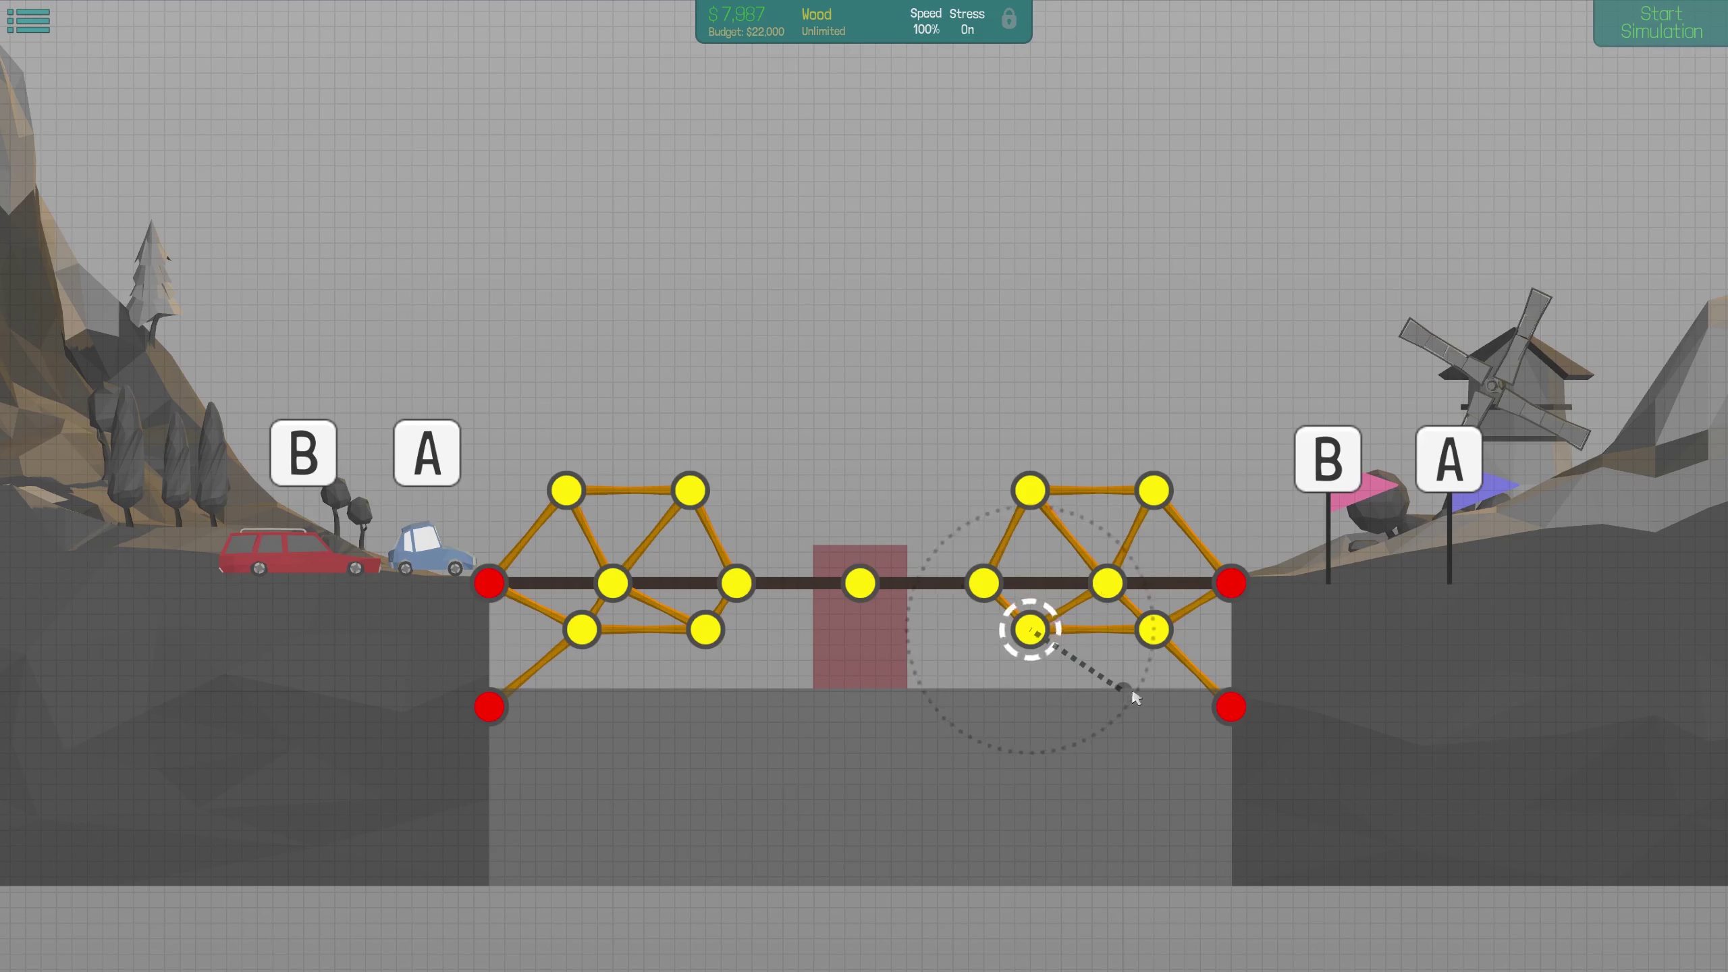
pyautogui.click(1648, 28)
pyautogui.click(1647, 28)
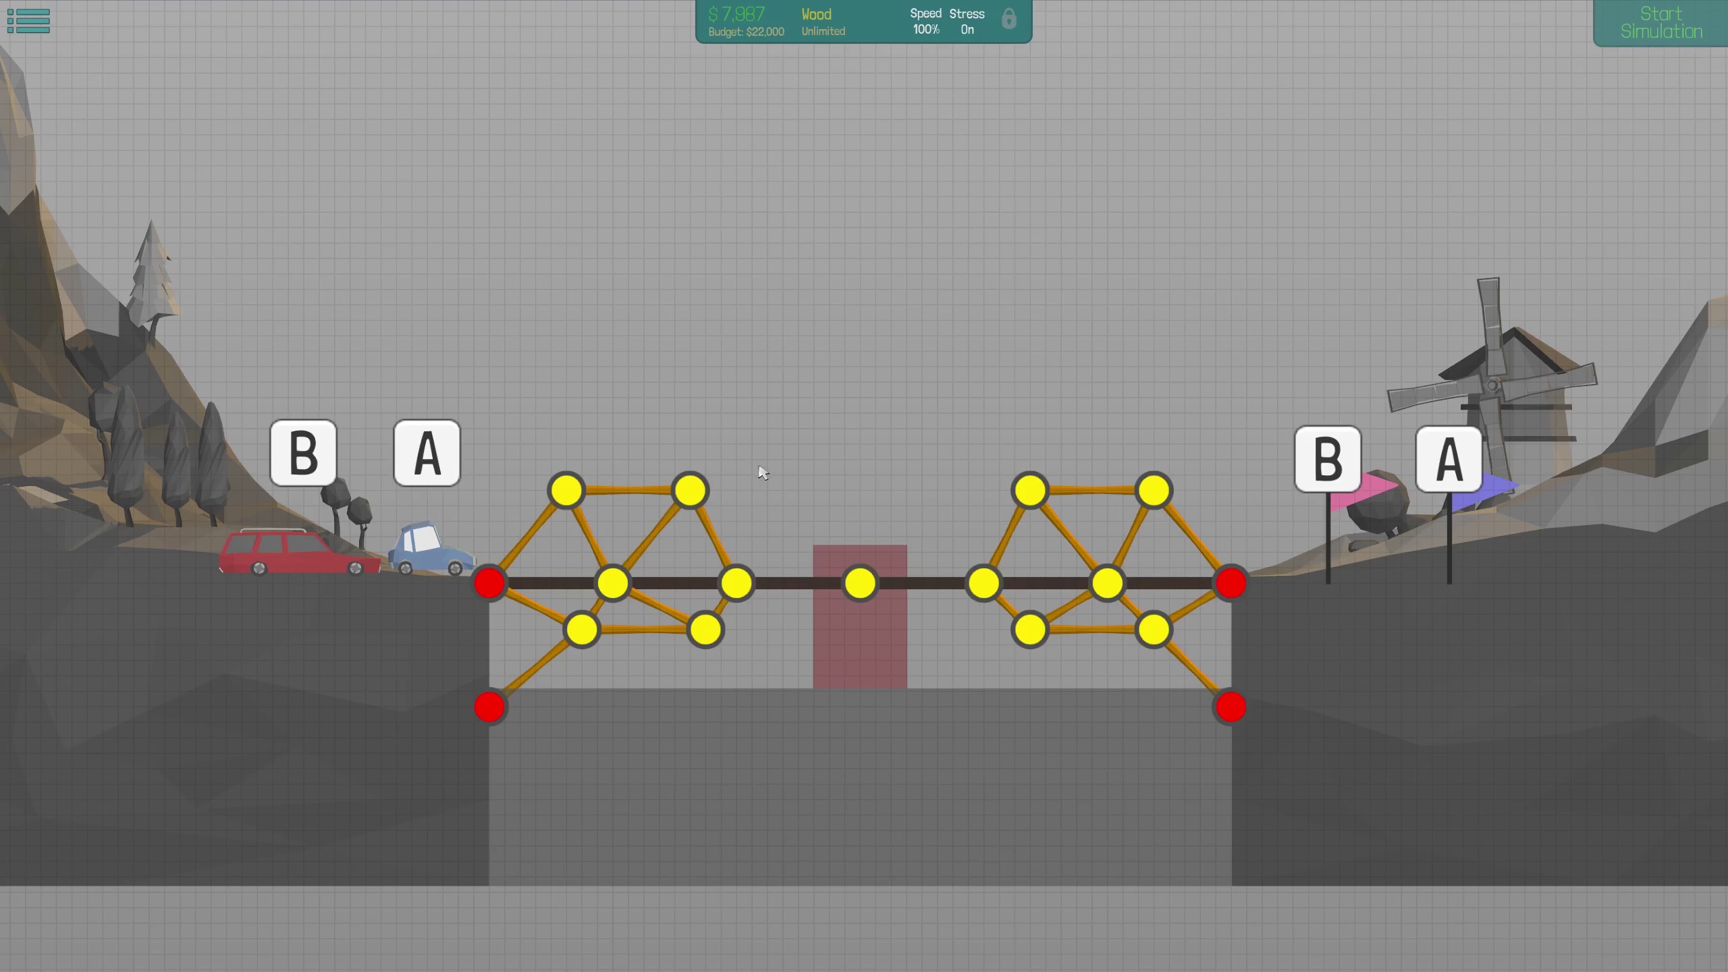
# Pistons from the centre joint to both truss tops, split centre joint, then test; the $12,685 bridge collapses
pyautogui.rightClick(762, 472)
pyautogui.click(789, 540)
pyautogui.click(860, 580)
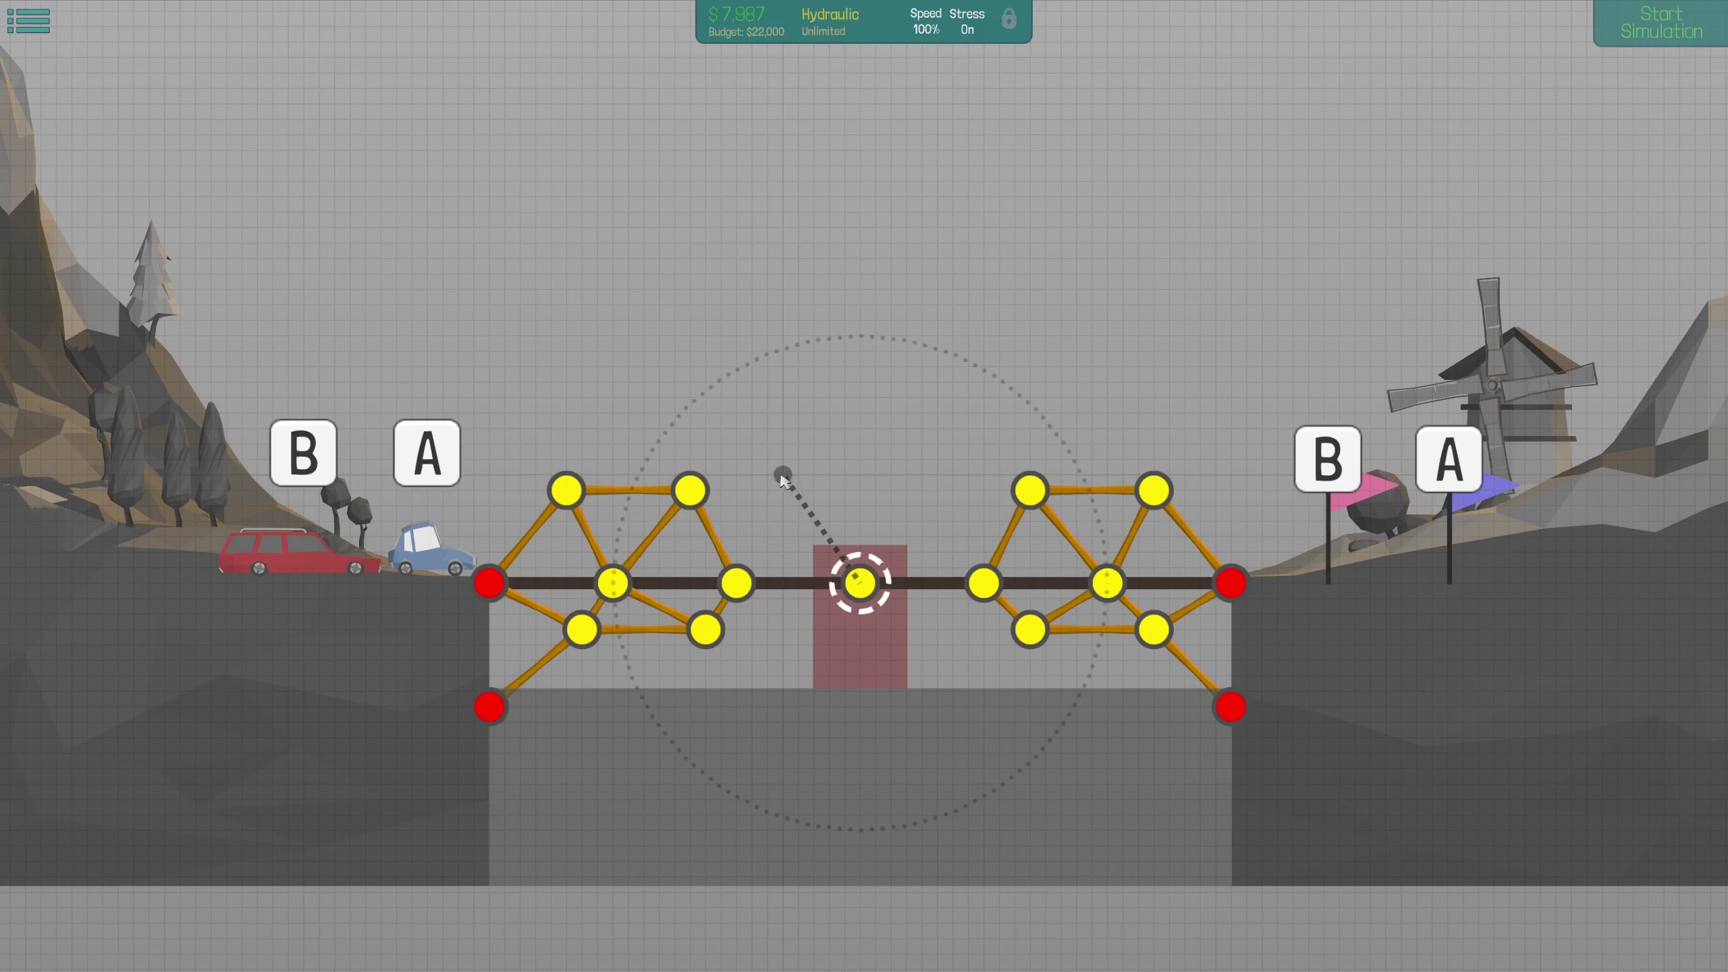
pyautogui.click(689, 490)
pyautogui.click(1029, 489)
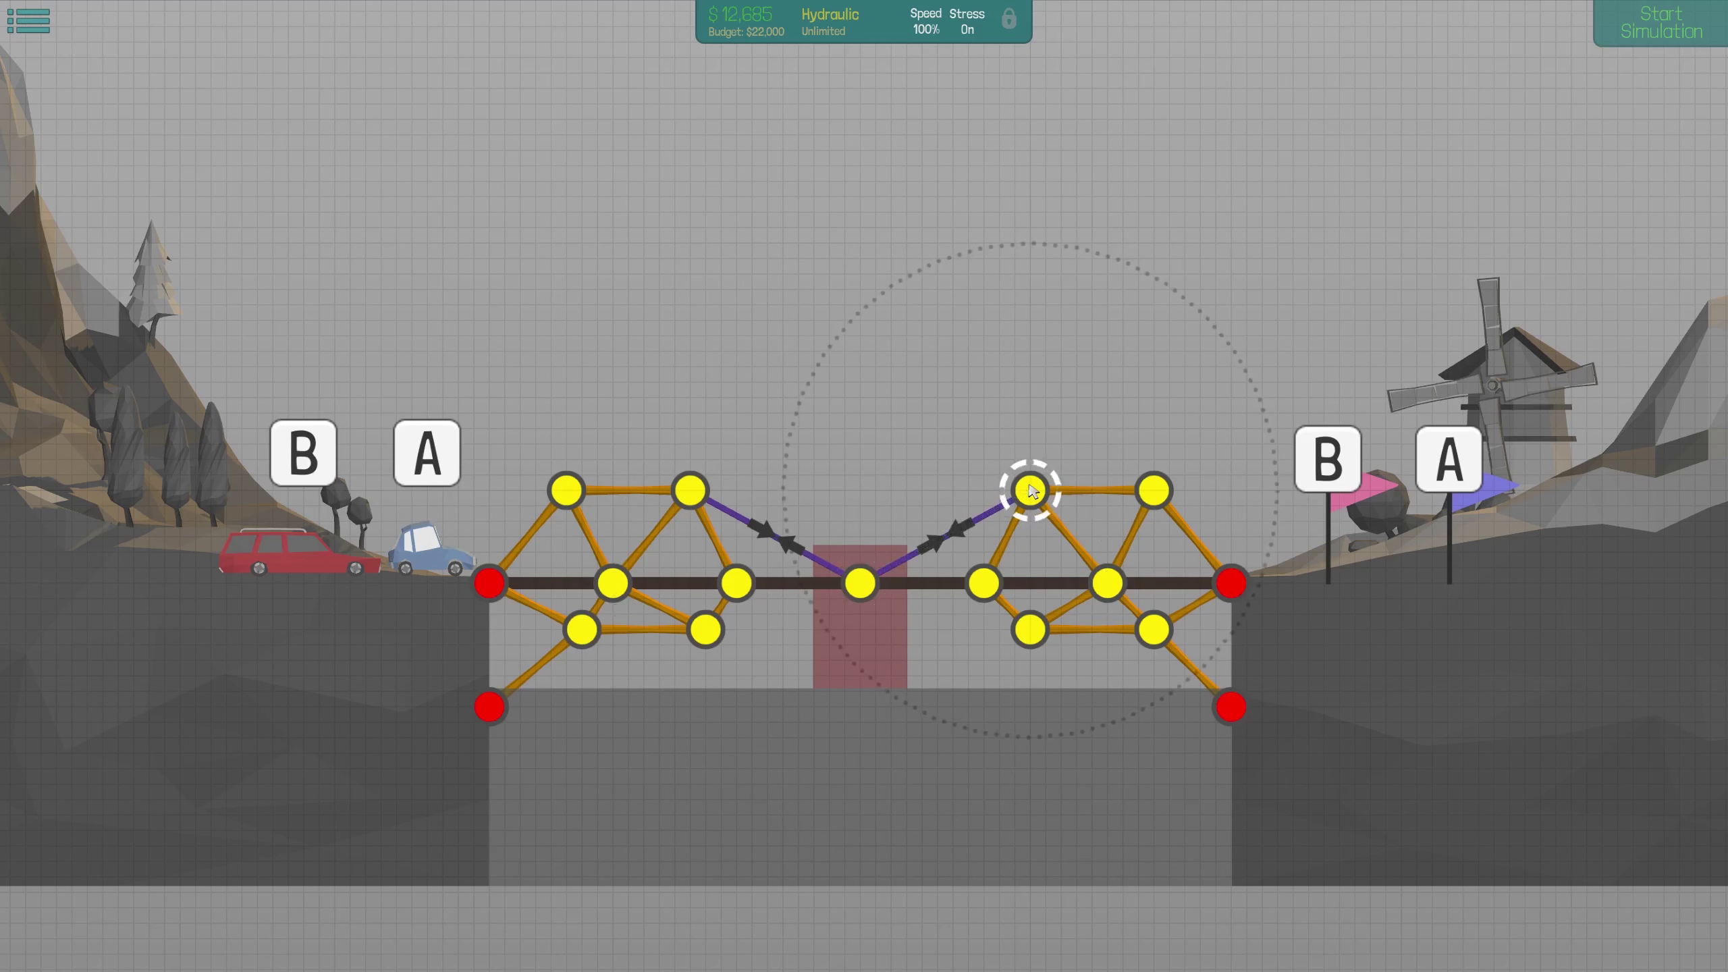
pyautogui.click(854, 580)
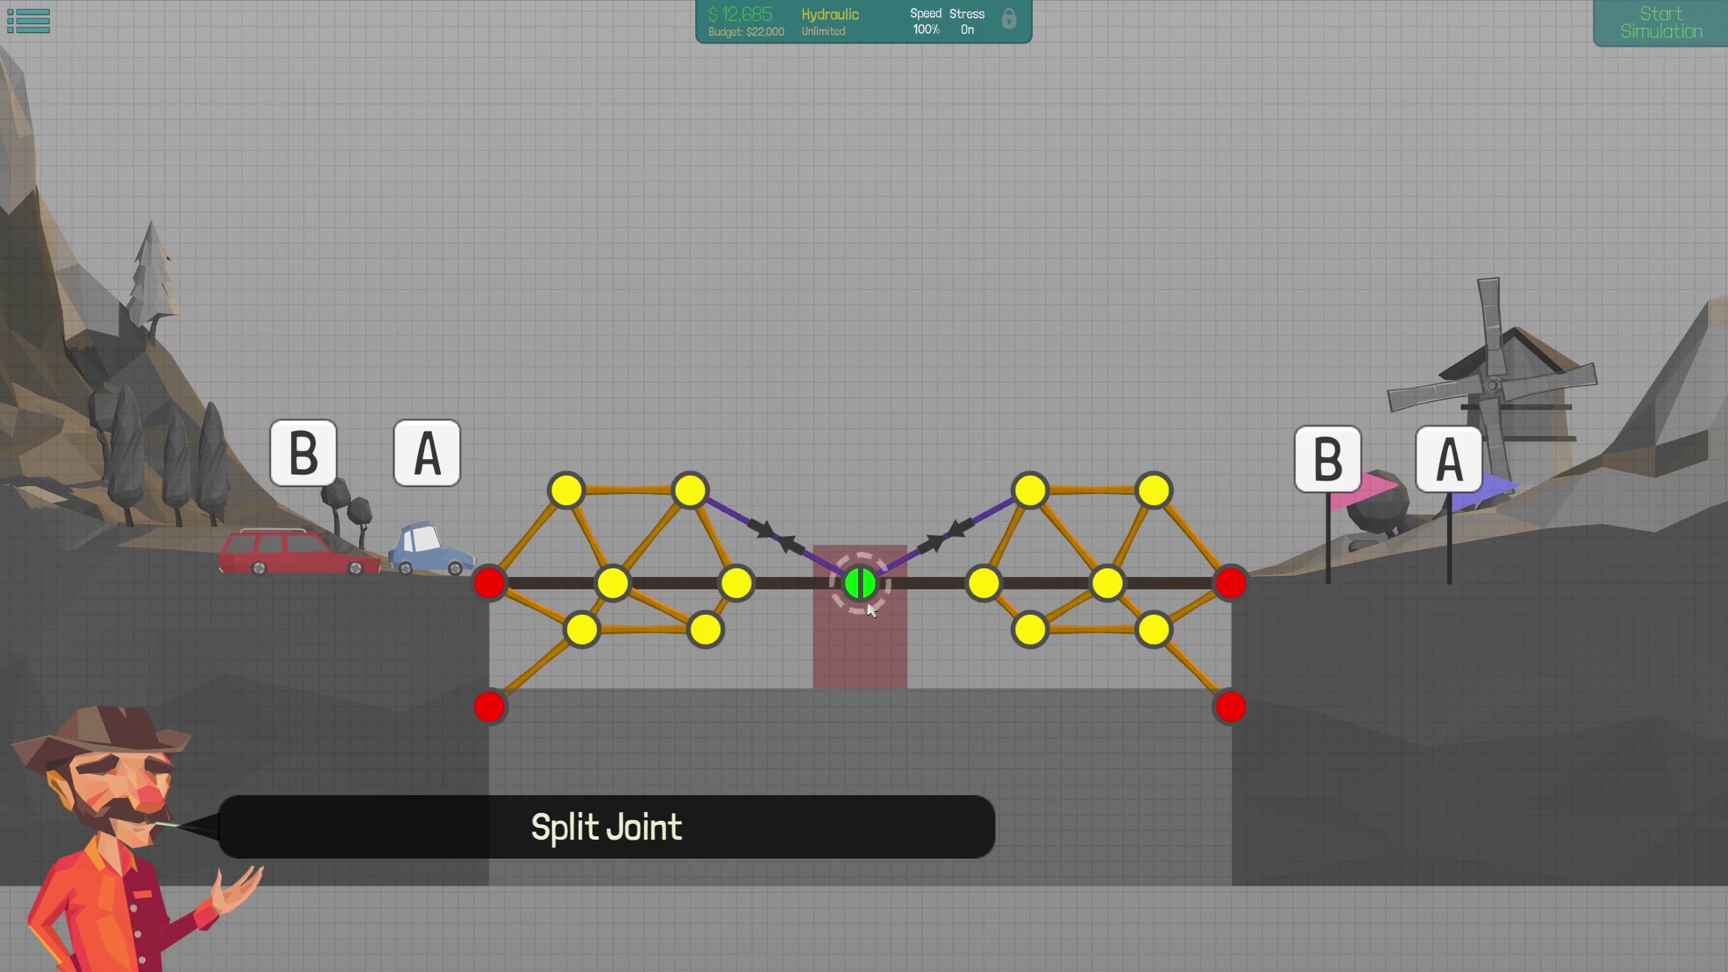
pyautogui.click(1691, 25)
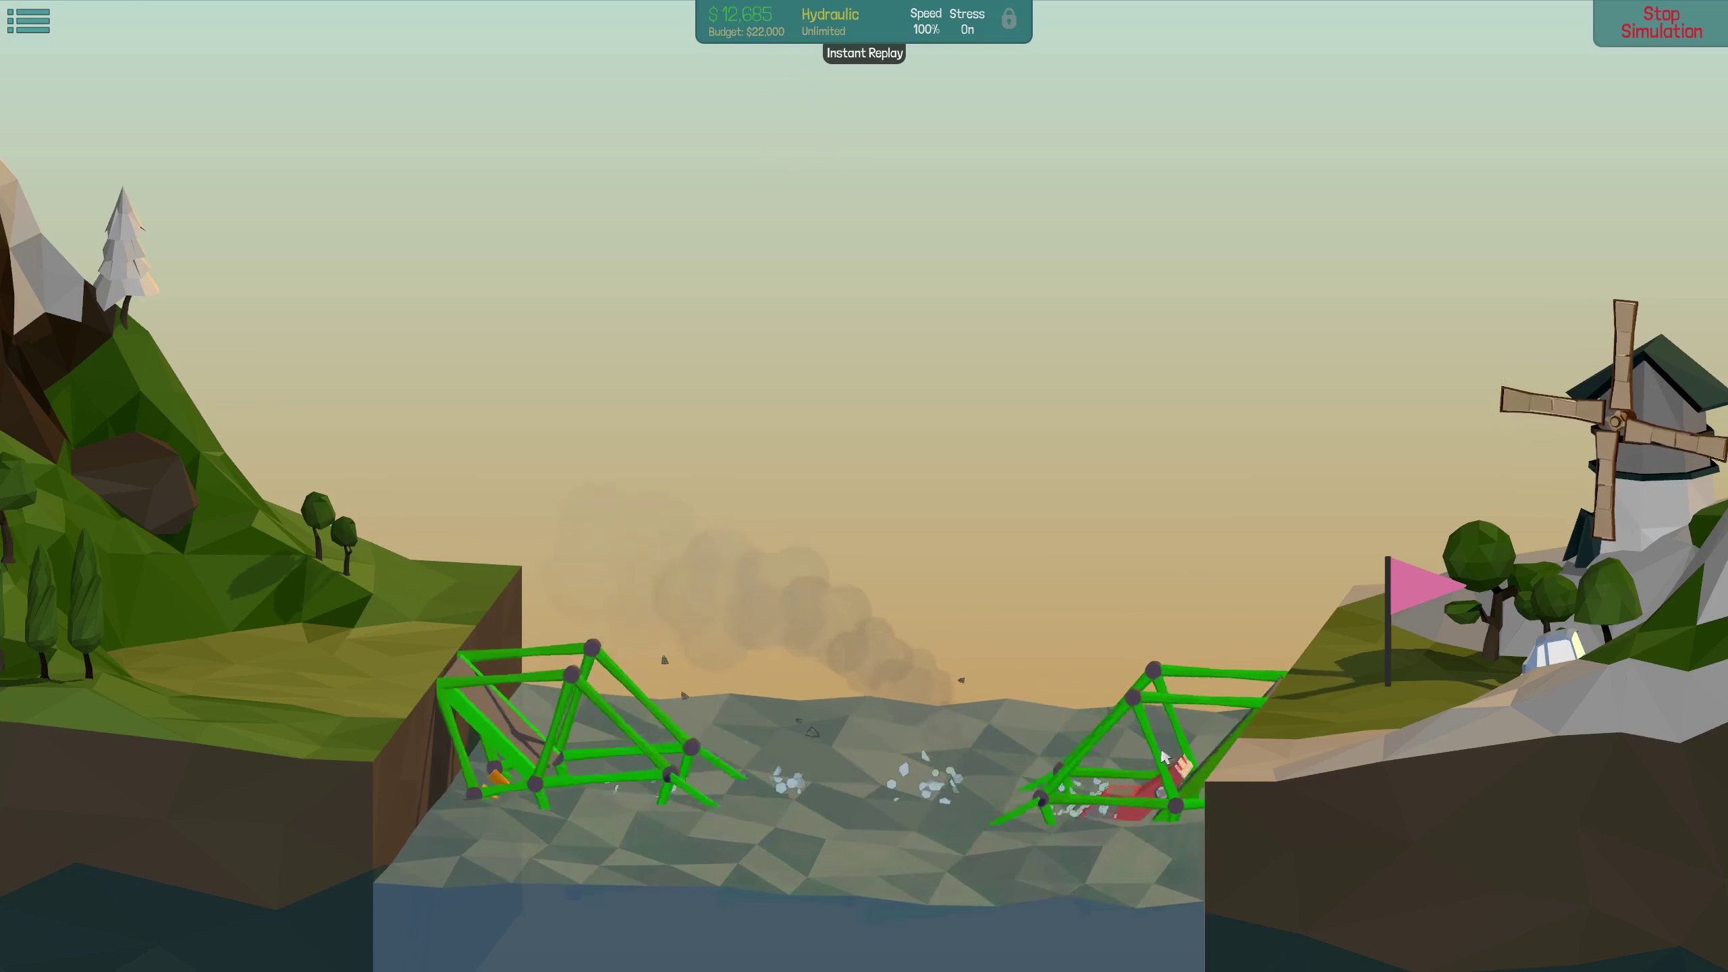
# Add a split joint between the left anchors and a vertical wood beam down from the upper anchor
pyautogui.press('space')
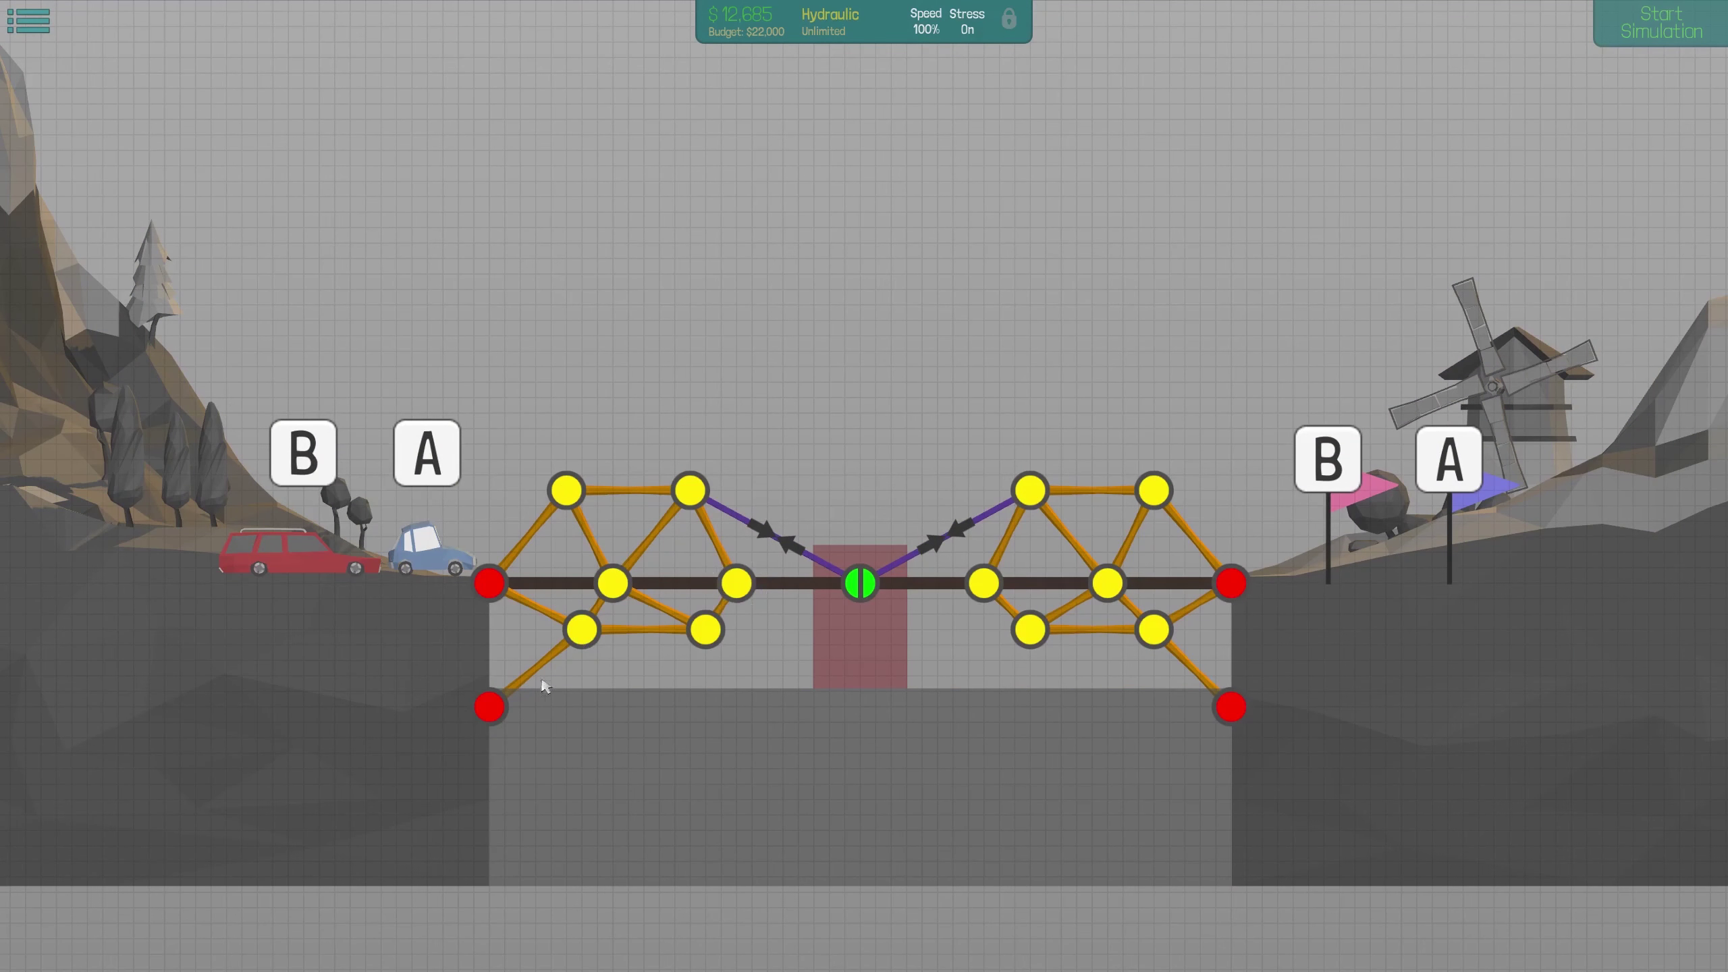
pyautogui.moveTo(520, 631); pyautogui.dragTo(489, 584)
pyautogui.click(512, 654)
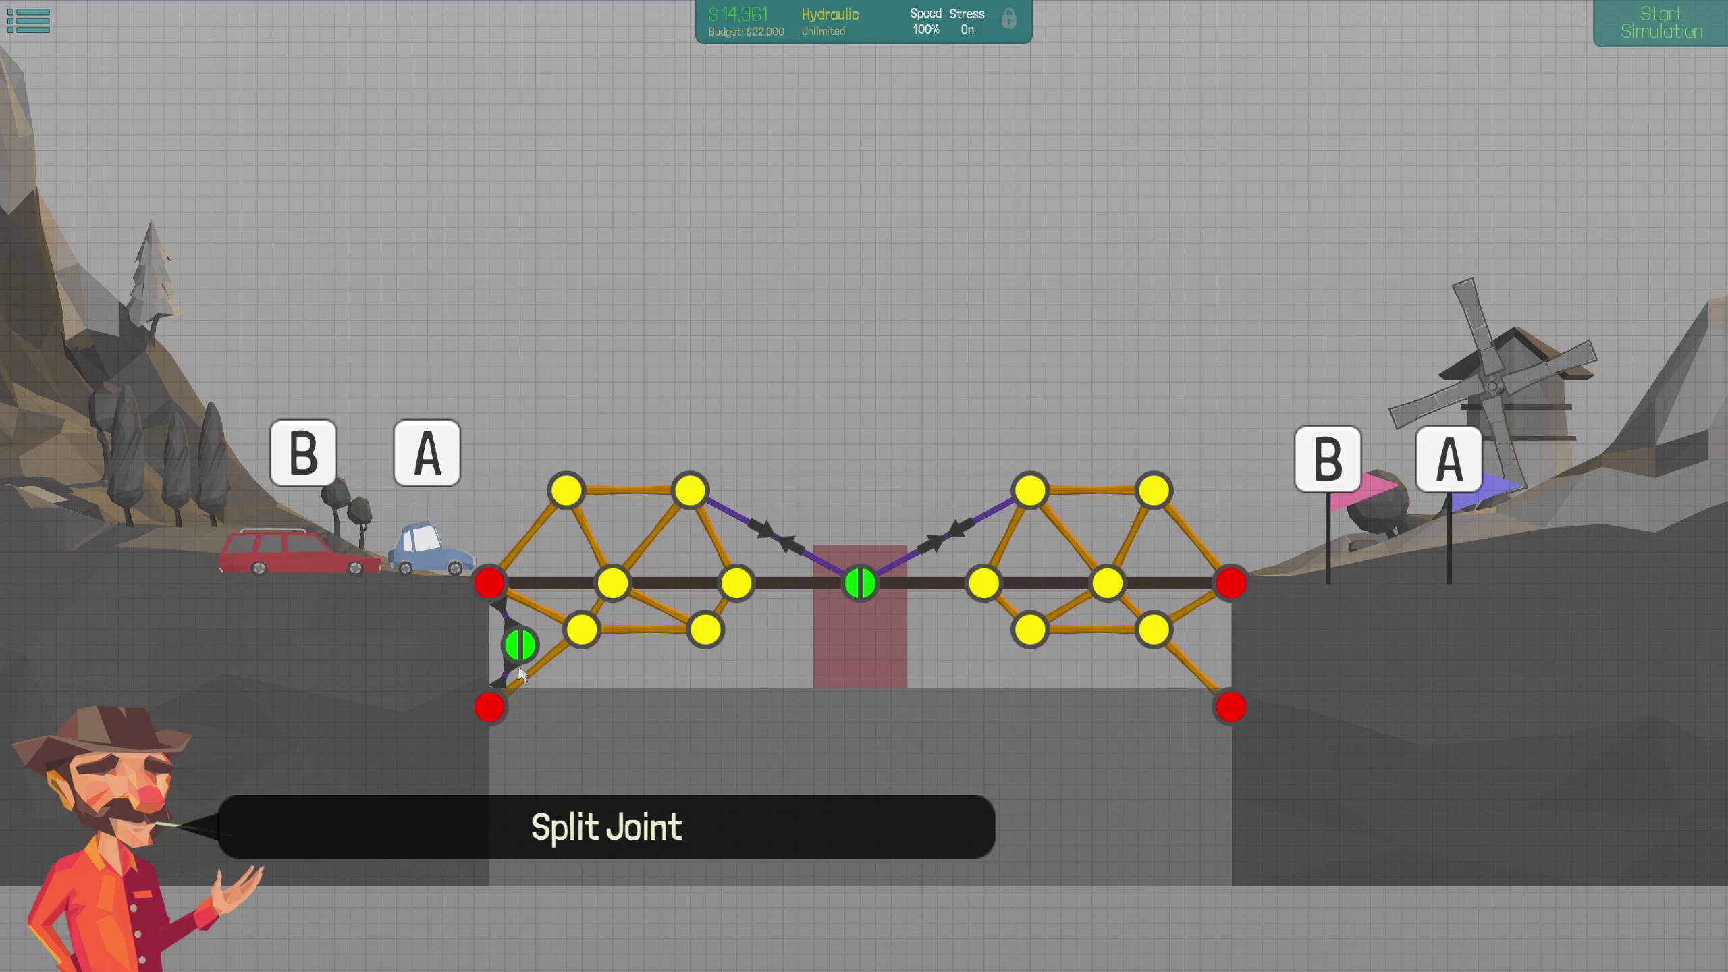
pyautogui.rightClick(506, 649)
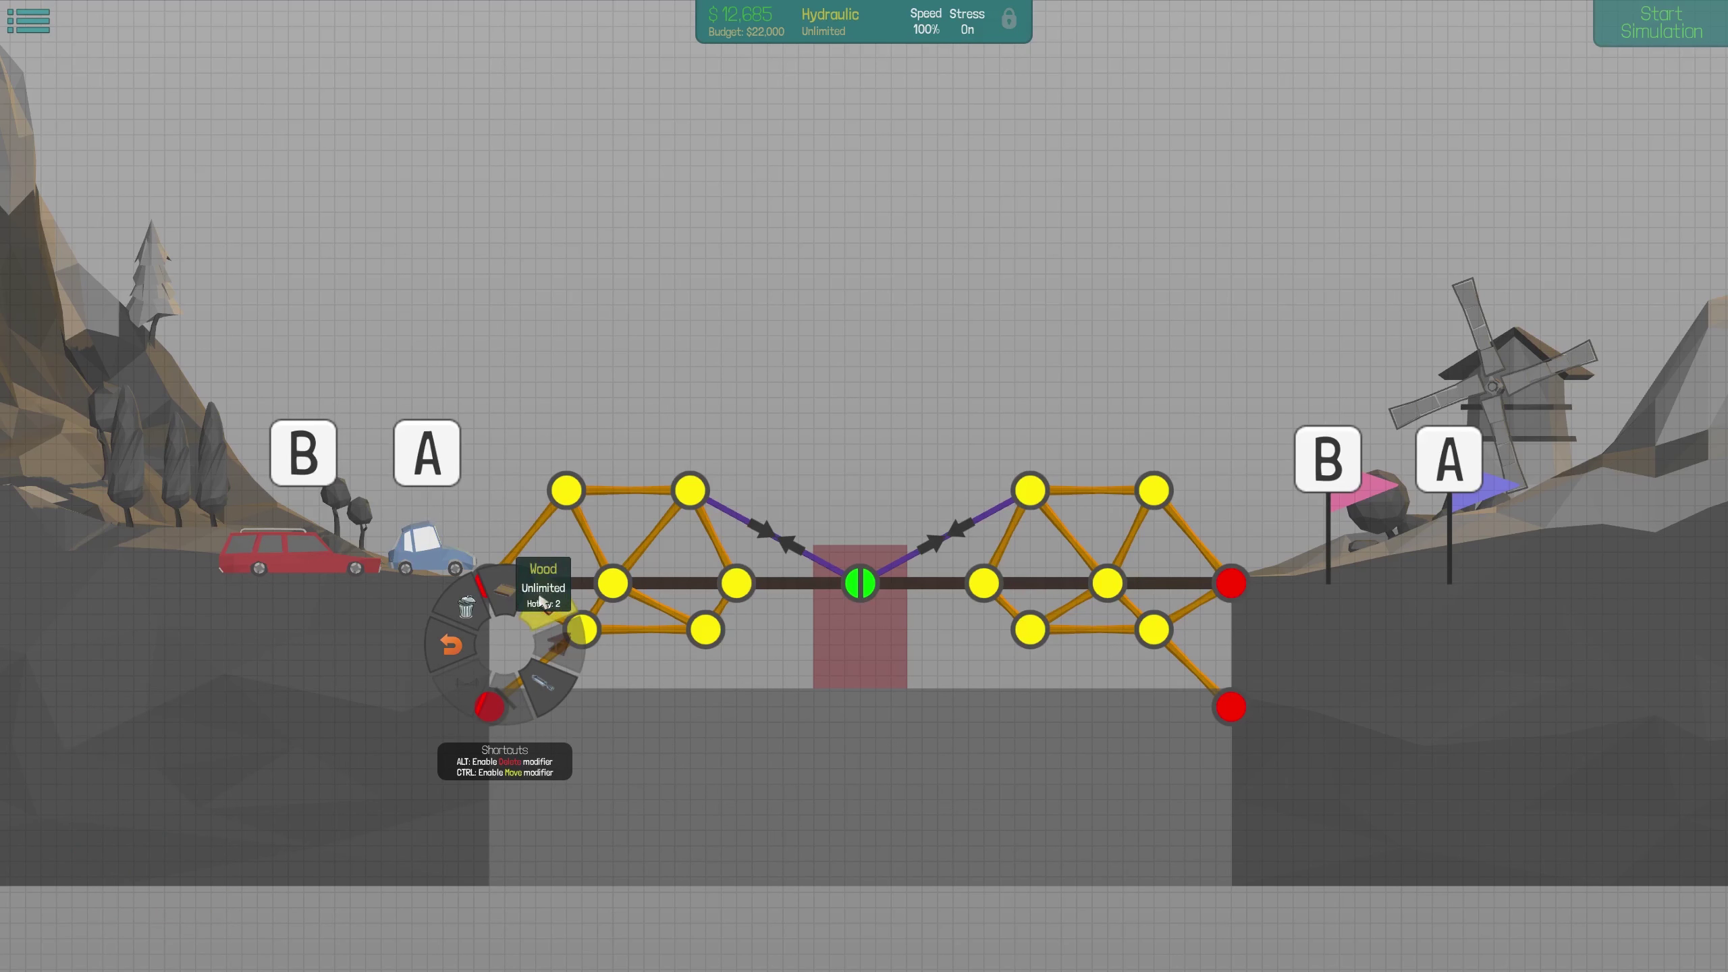
pyautogui.moveTo(488, 583); pyautogui.dragTo(490, 699)
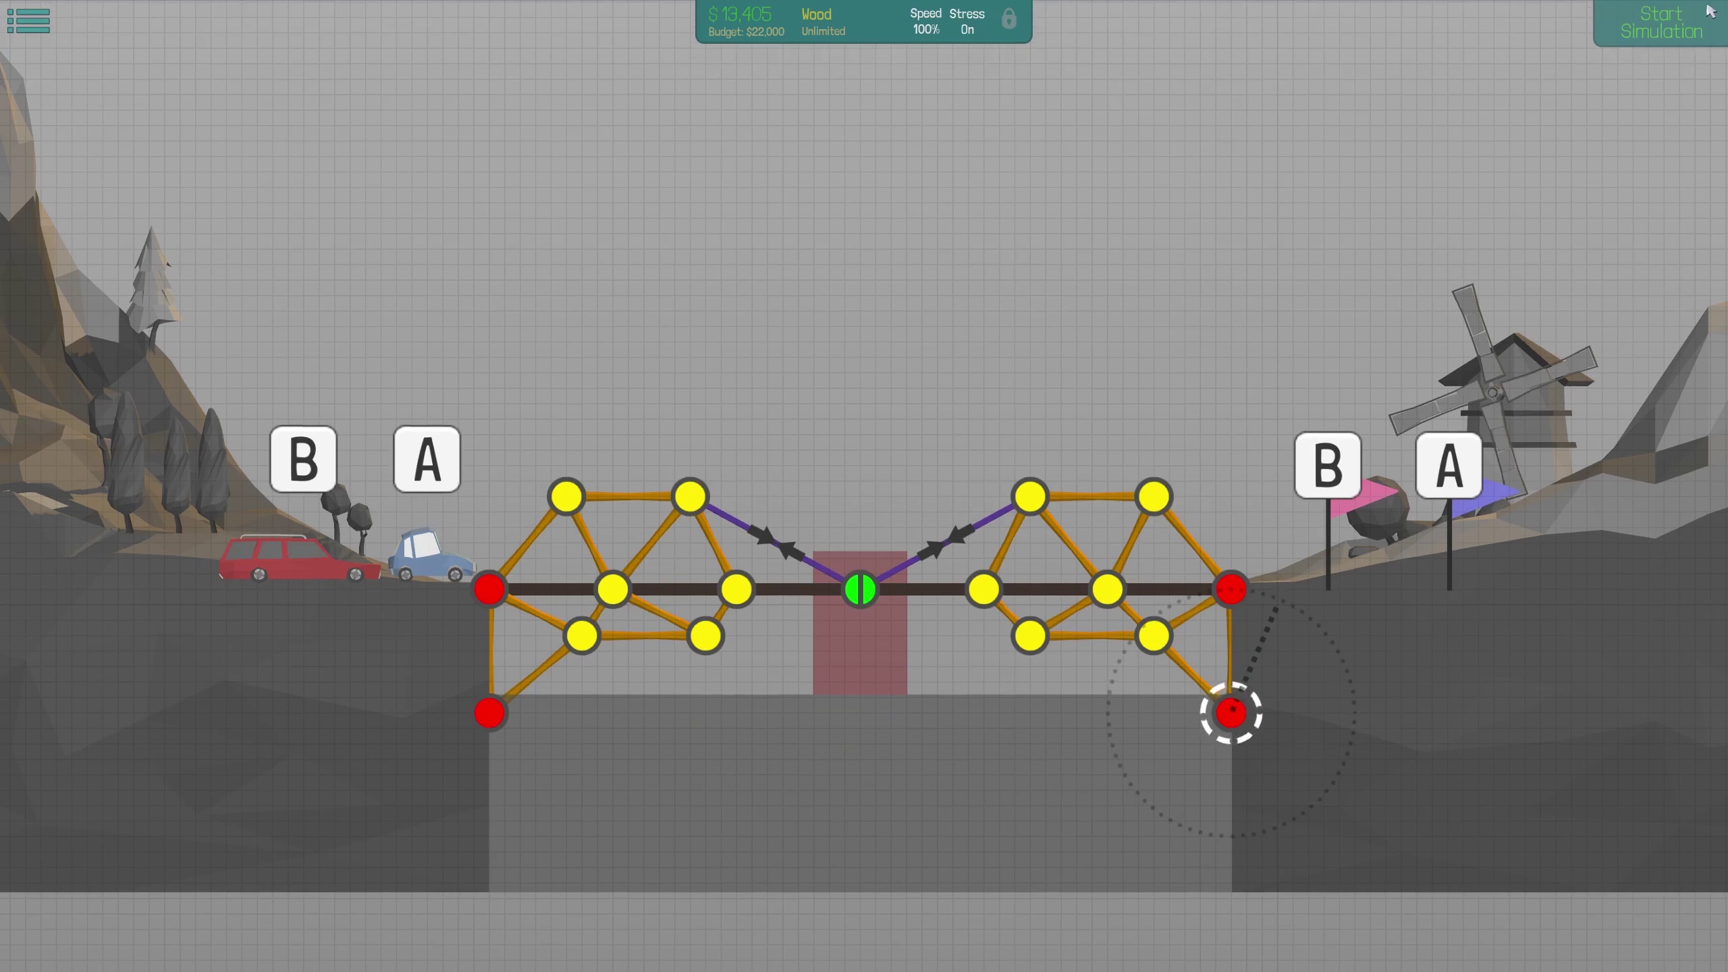
# Test the $13,405 bridge at changed speeds; it collapses under the car
pyautogui.click(1672, 30)
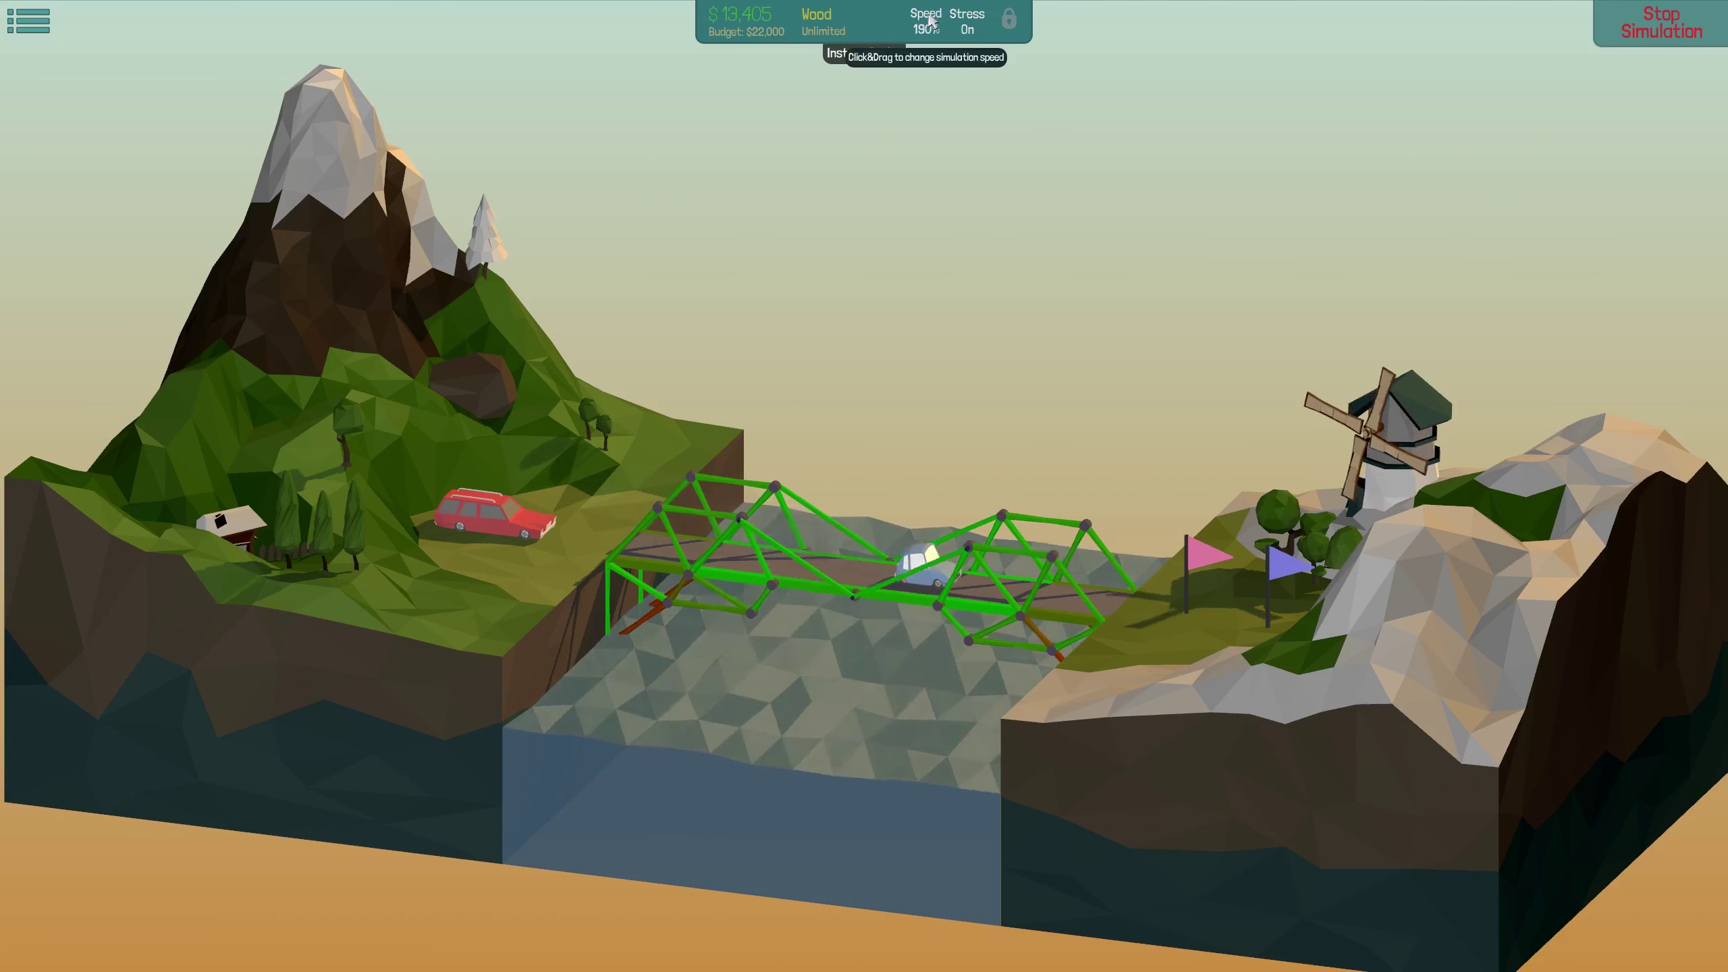
pyautogui.moveTo(931, 28); pyautogui.dragTo(944, 14)
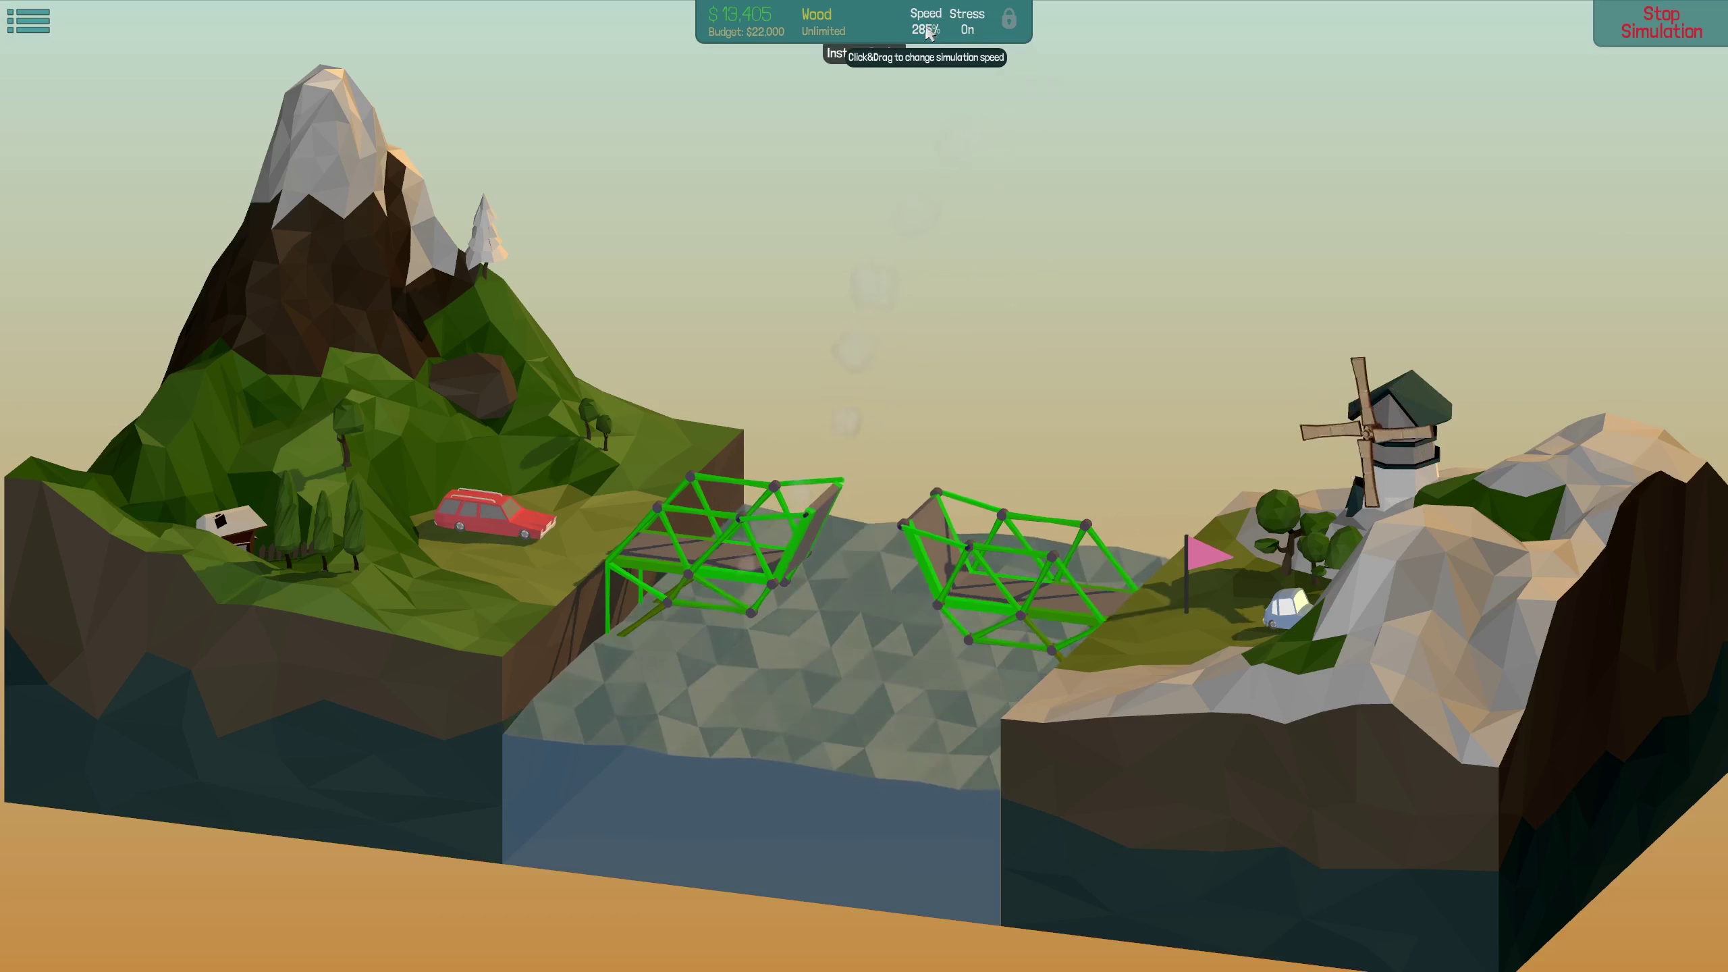
pyautogui.moveTo(931, 31)
pyautogui.mouseDown()
pyautogui.moveTo(915, 116)
pyautogui.moveTo(913, 81)
pyautogui.mouseUp()
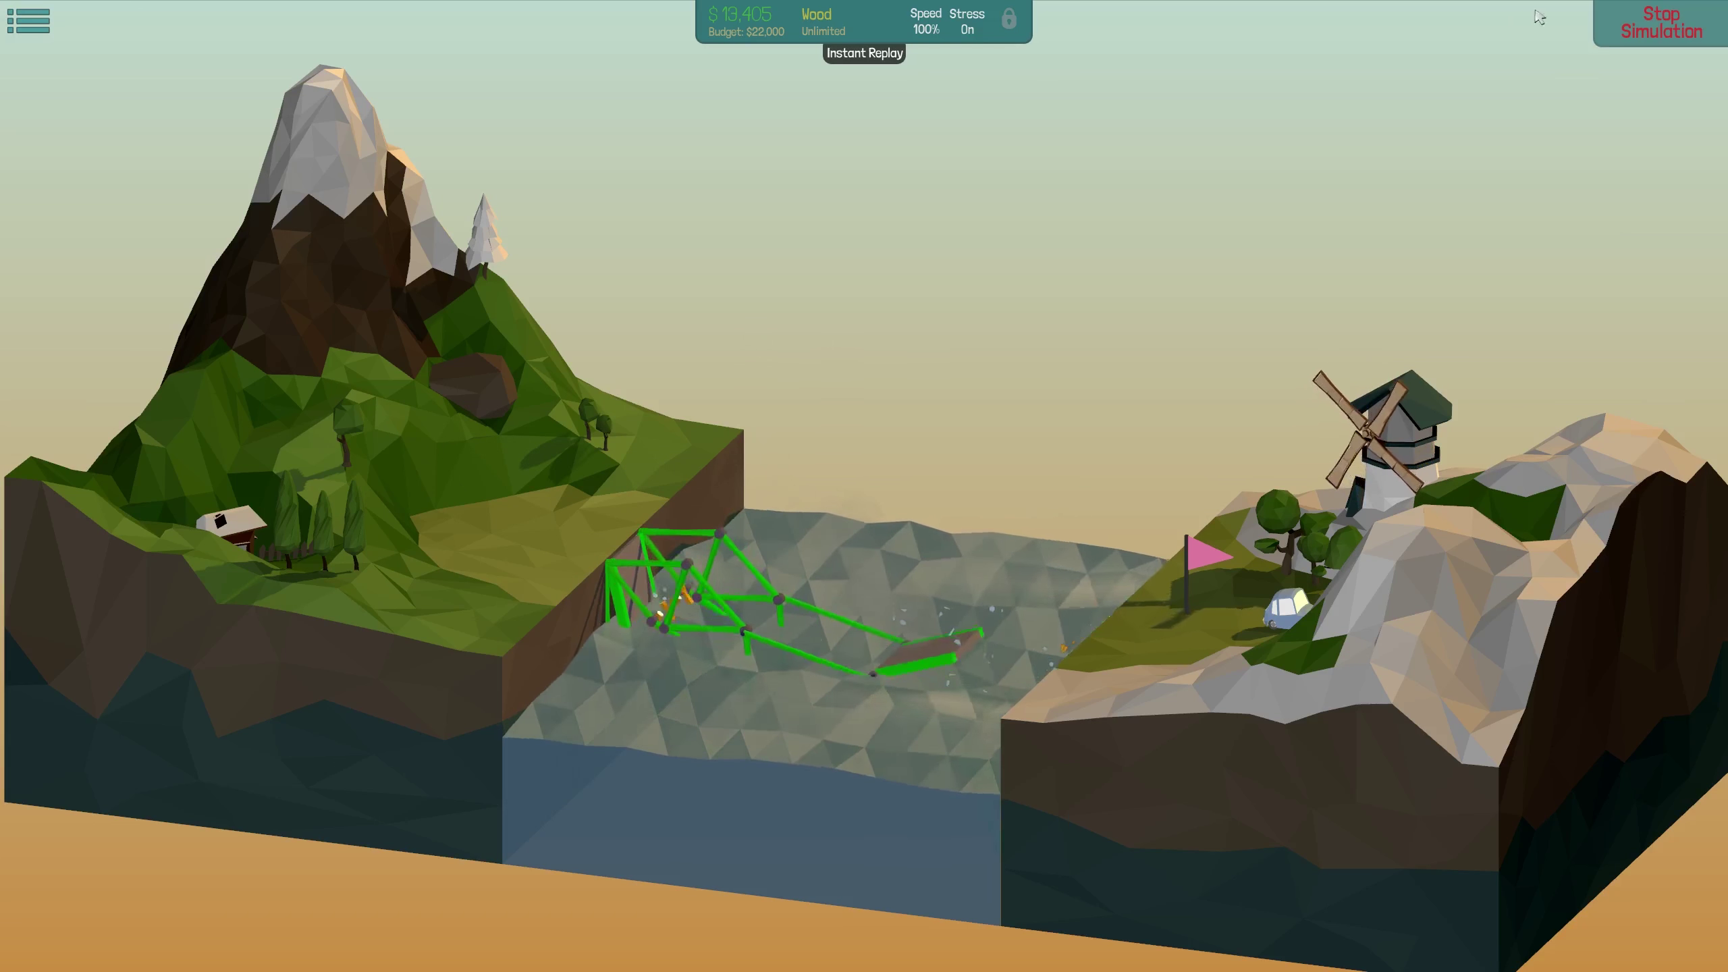
pyautogui.click(784, 494)
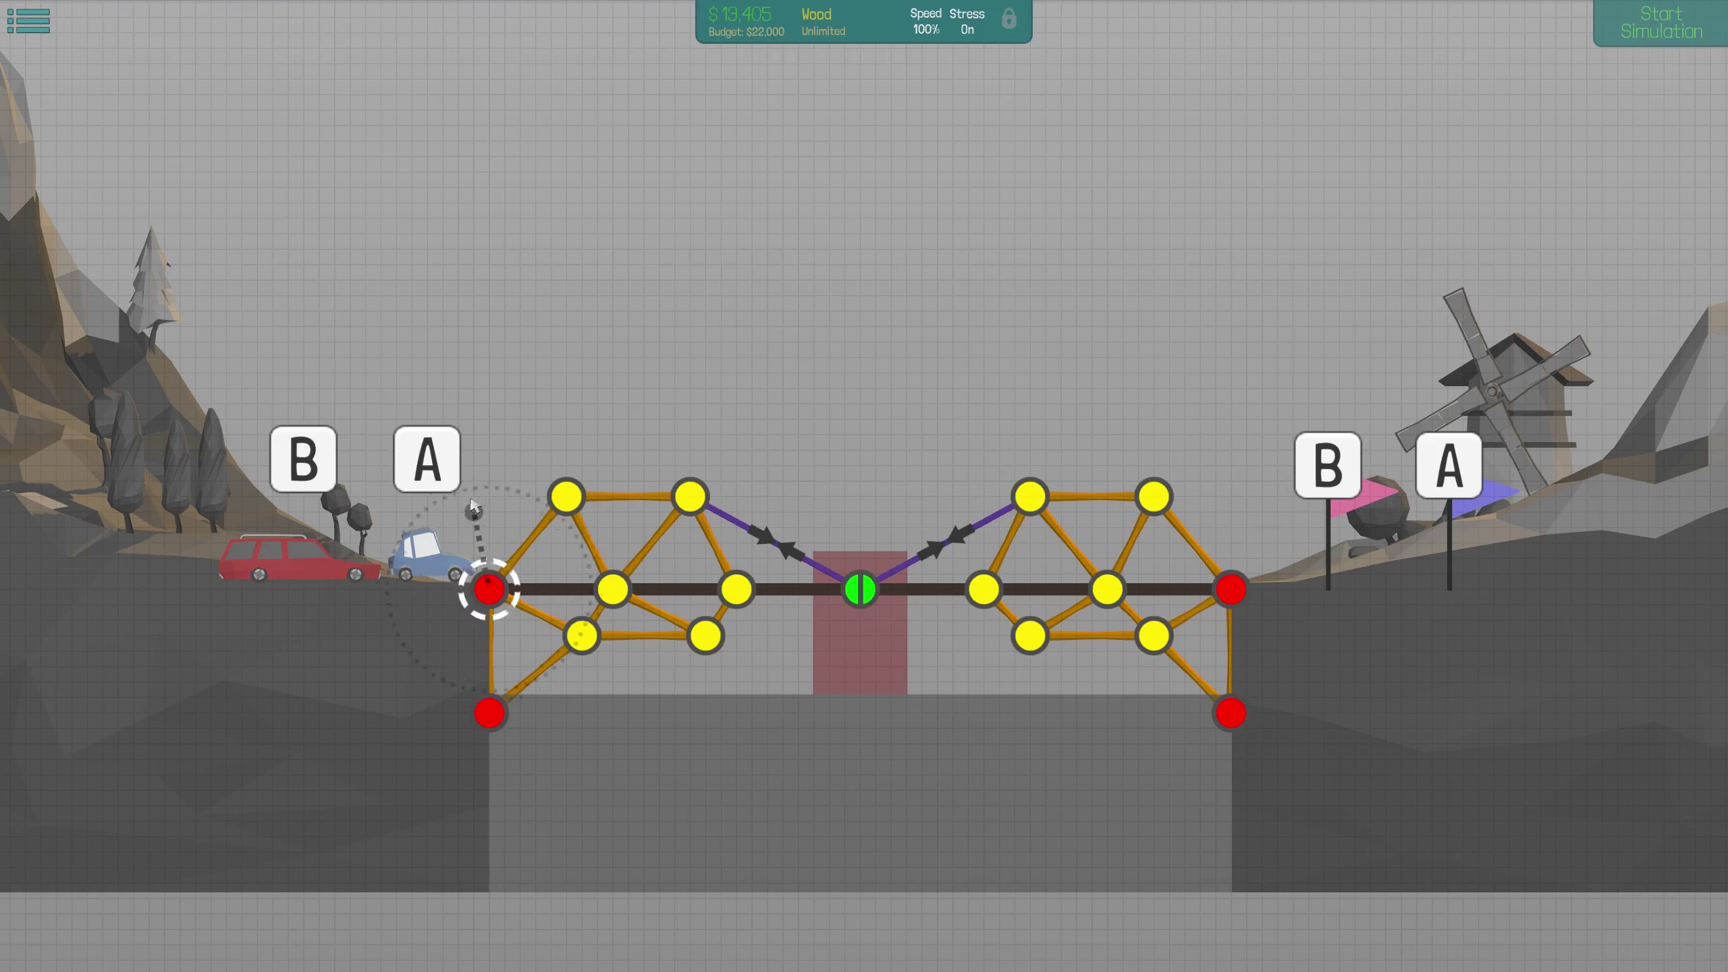
# Raise posts above both deck anchors, split the right post's top, and remove weak joints
pyautogui.click(489, 496)
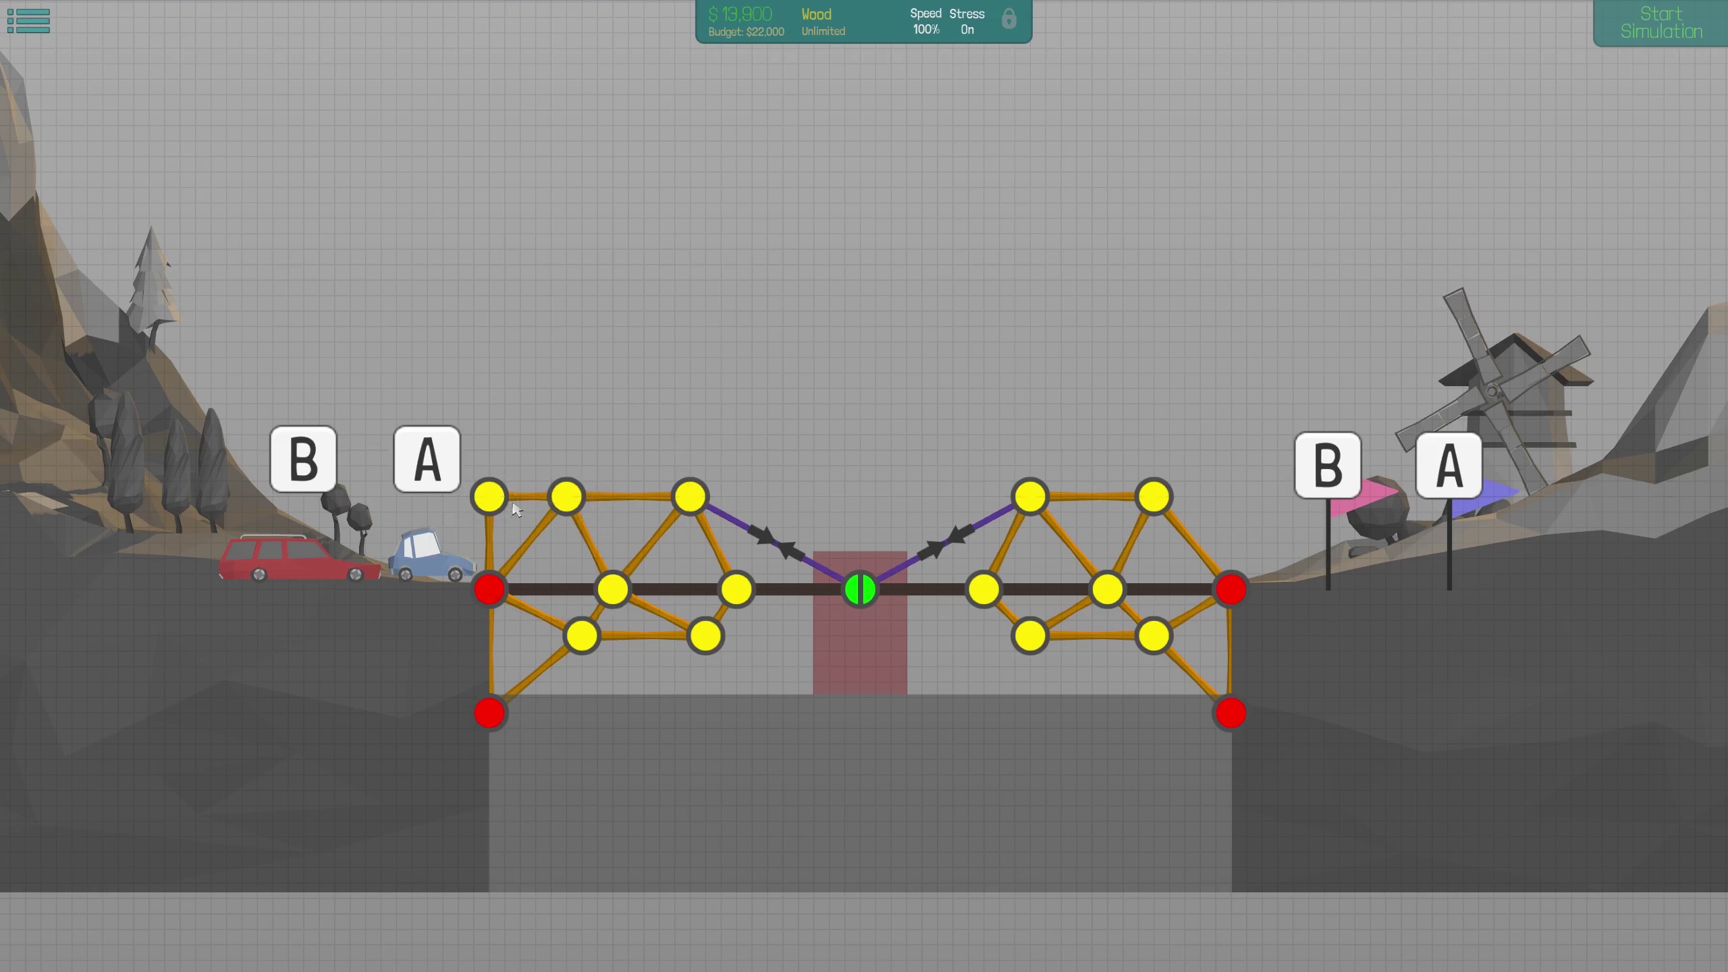
pyautogui.moveTo(1230, 496); pyautogui.dragTo(1231, 482)
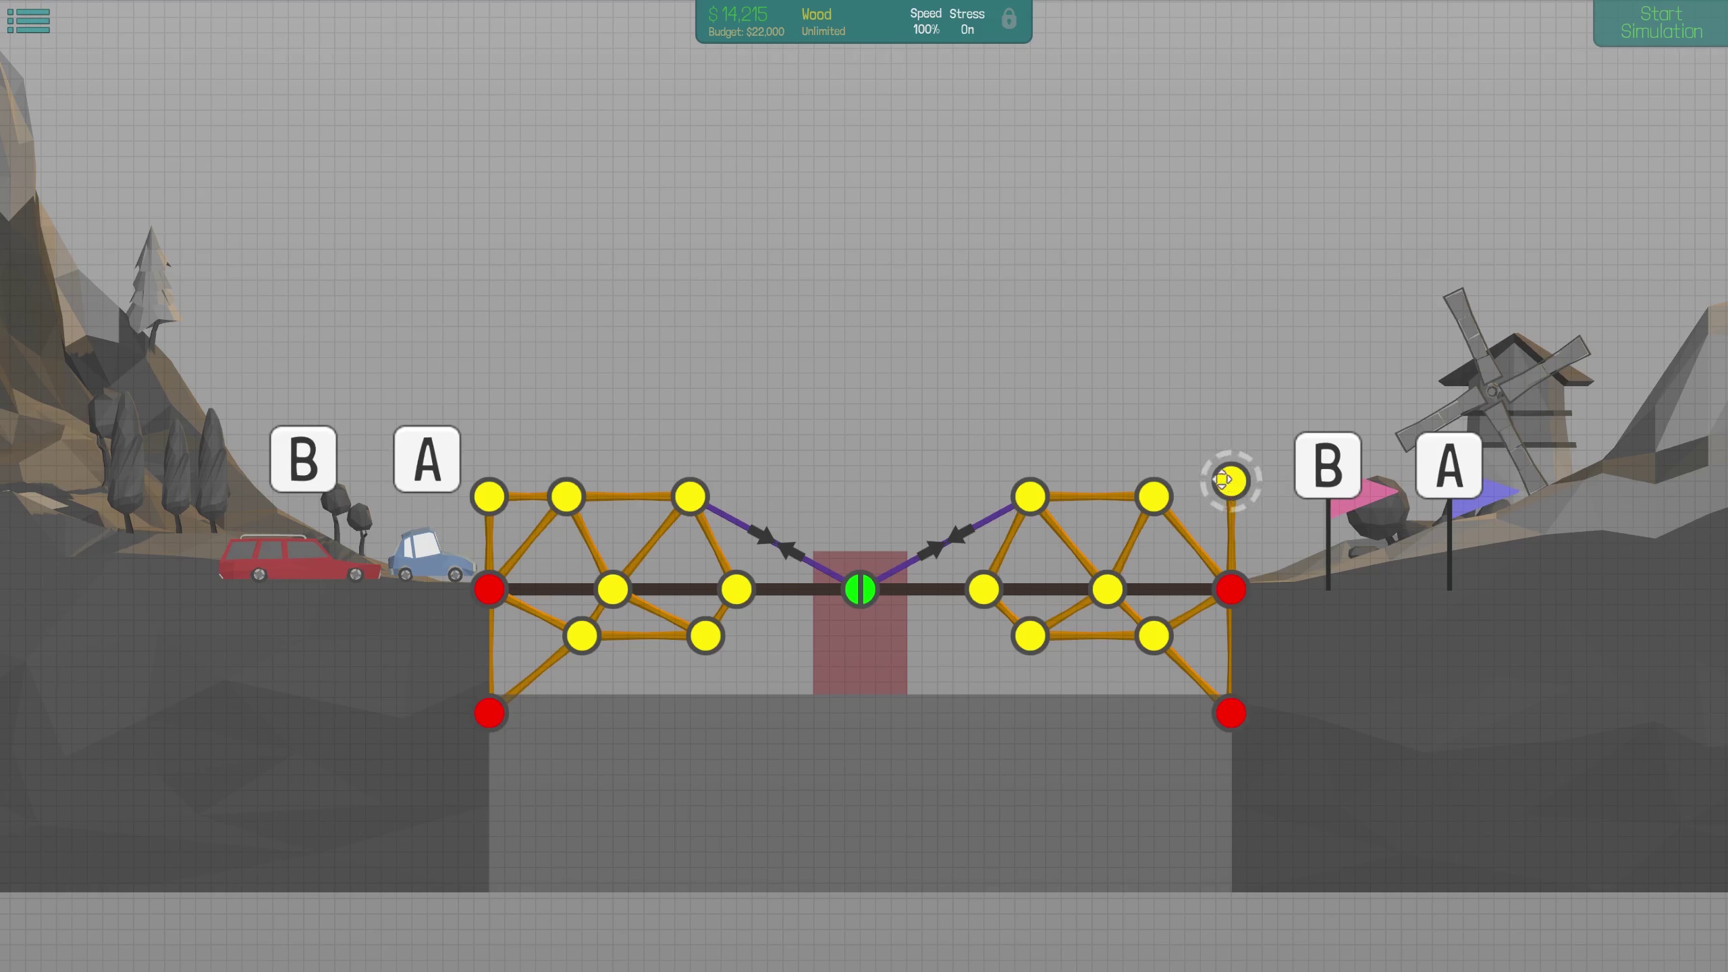
pyautogui.click(1231, 481)
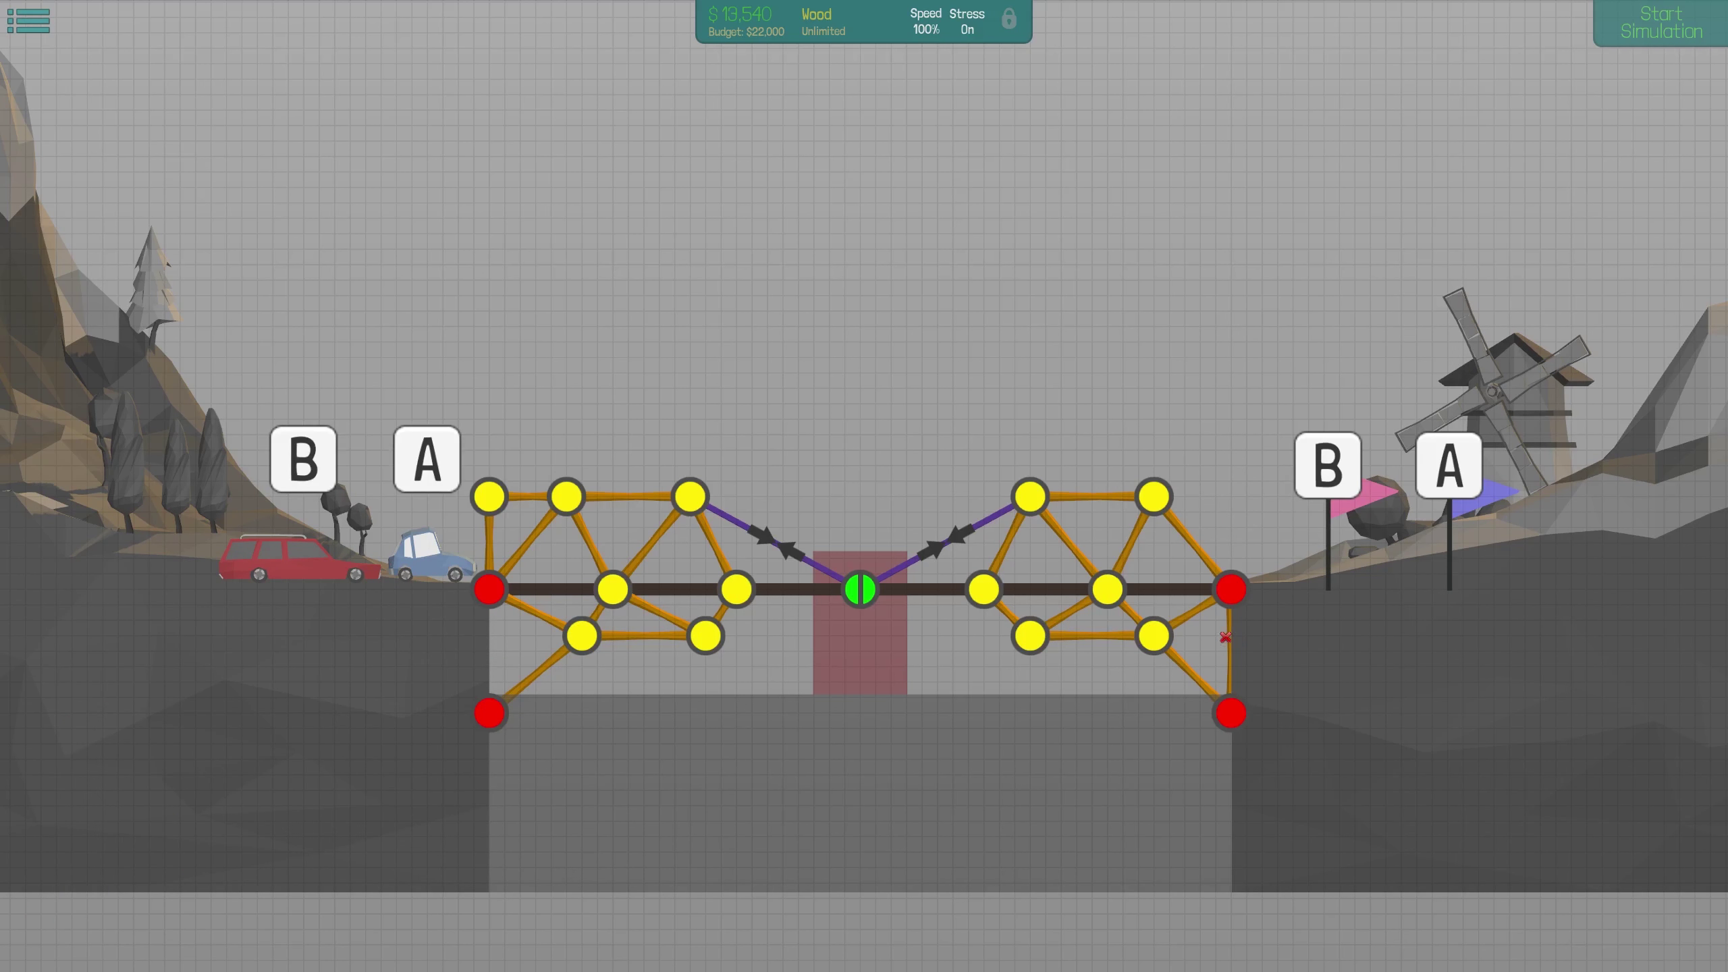
pyautogui.rightClick(702, 634)
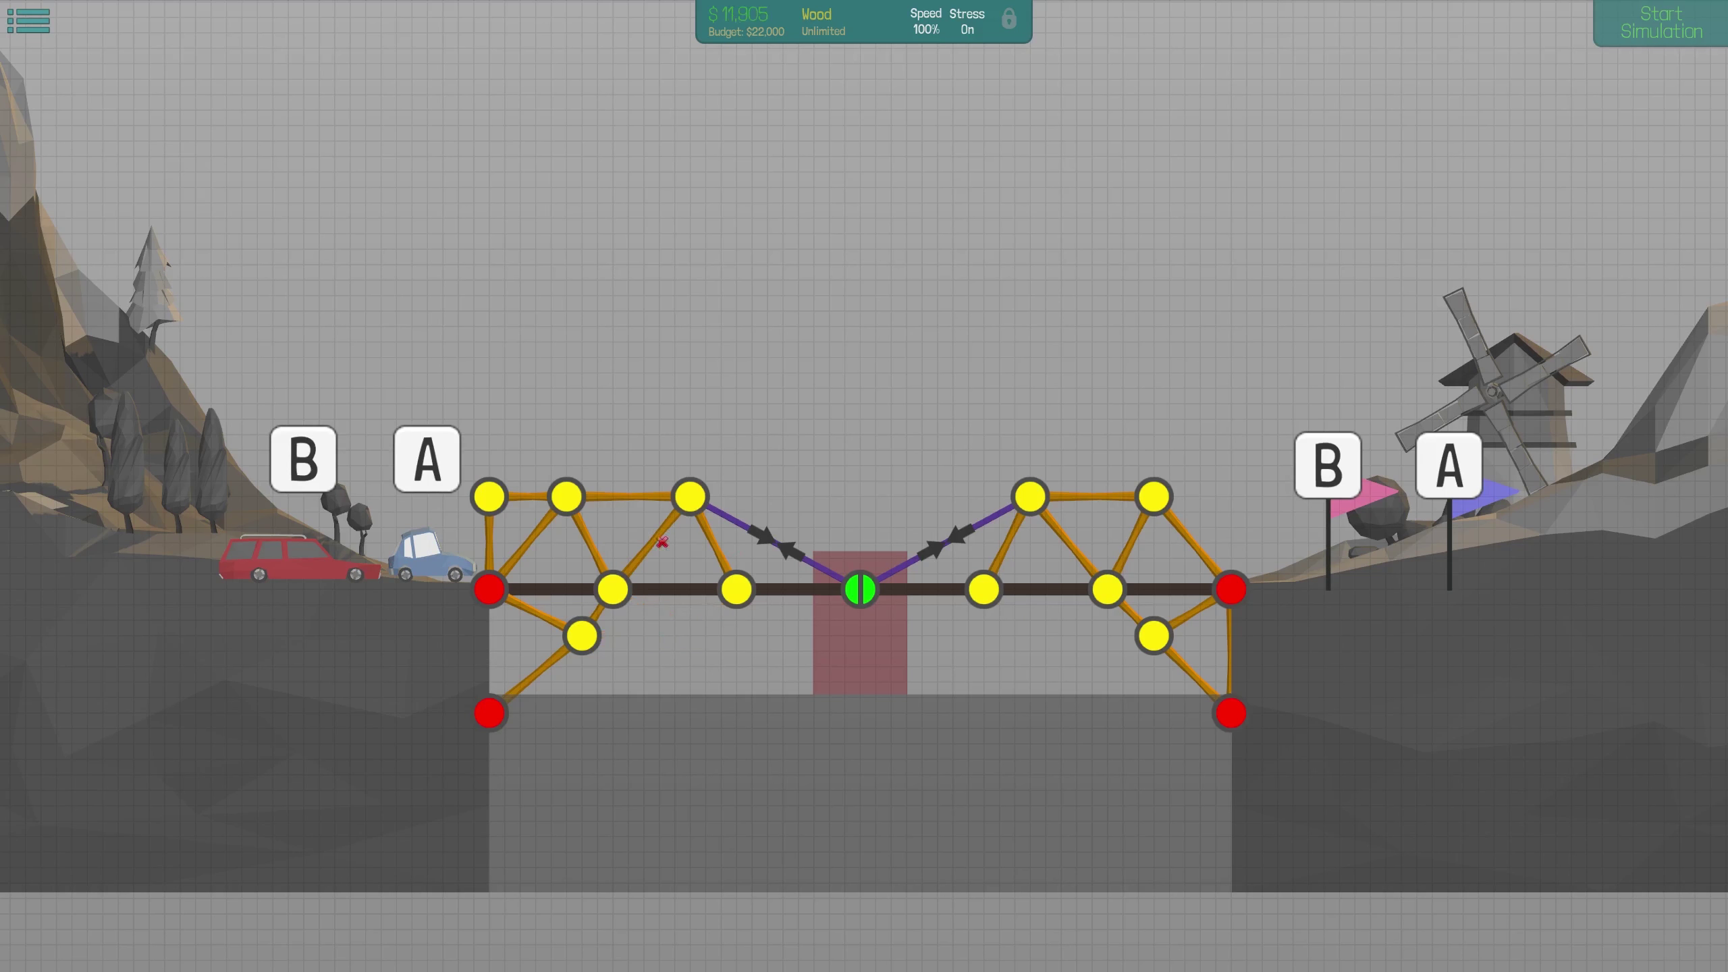
pyautogui.rightClick(489, 497)
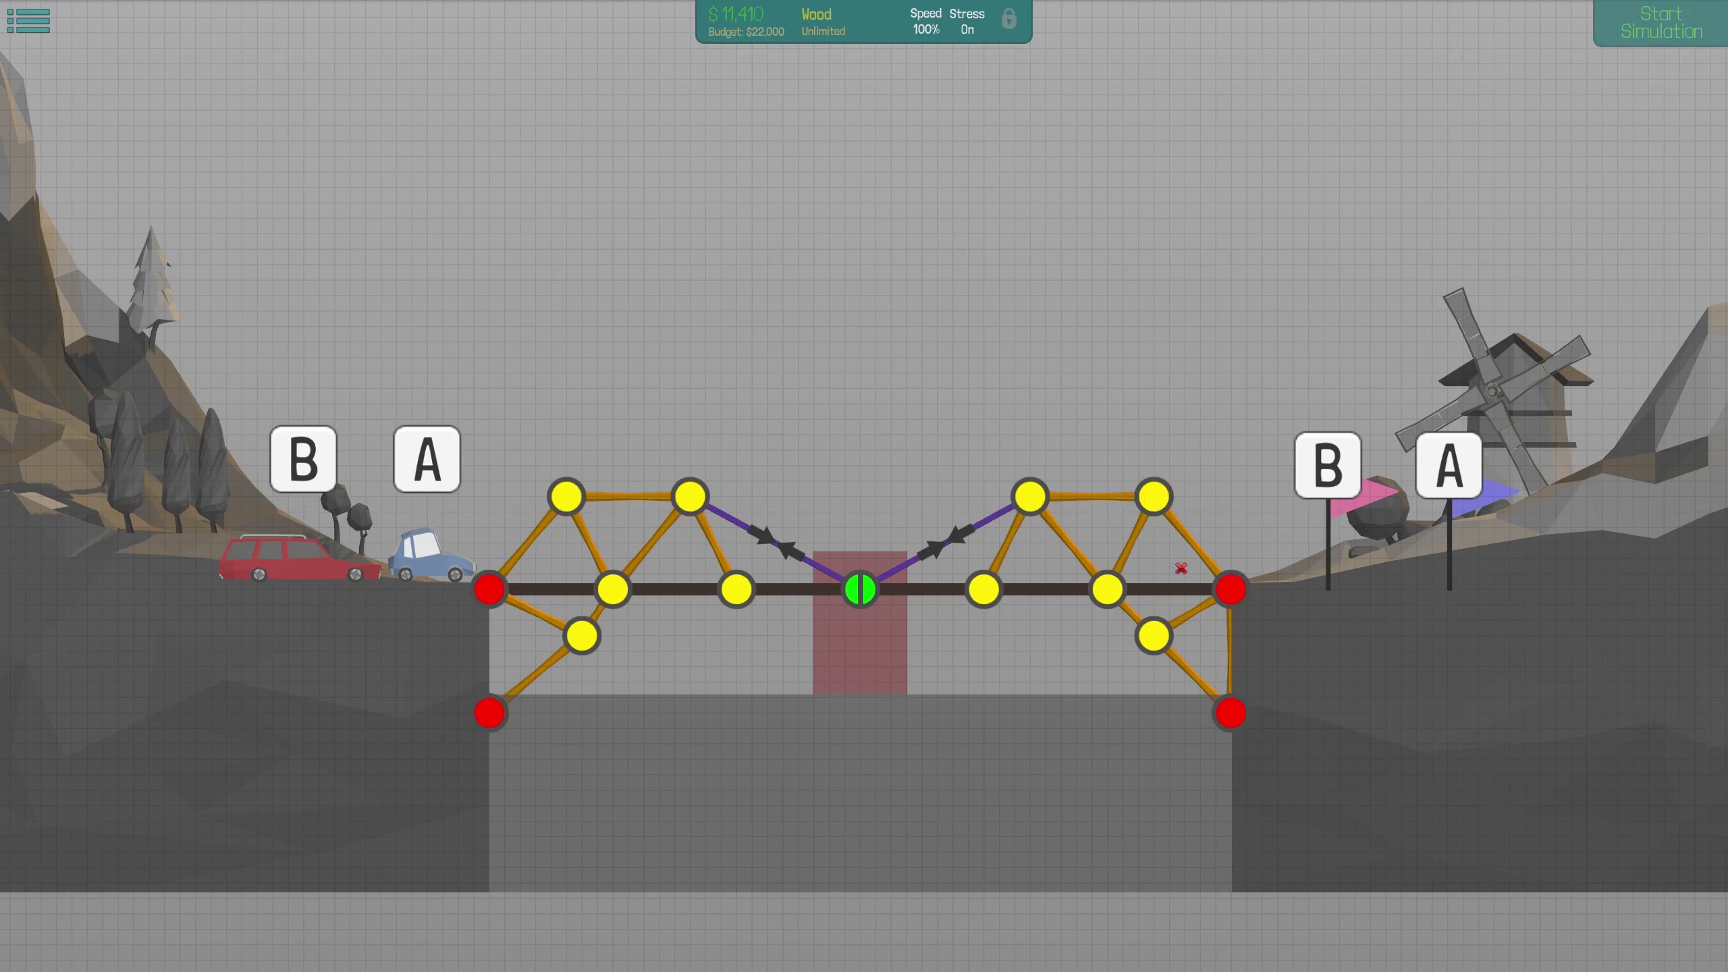
# Briefly run the simulation, then add a bracing joint below the left deck anchor
pyautogui.click(1650, 27)
pyautogui.press('space')
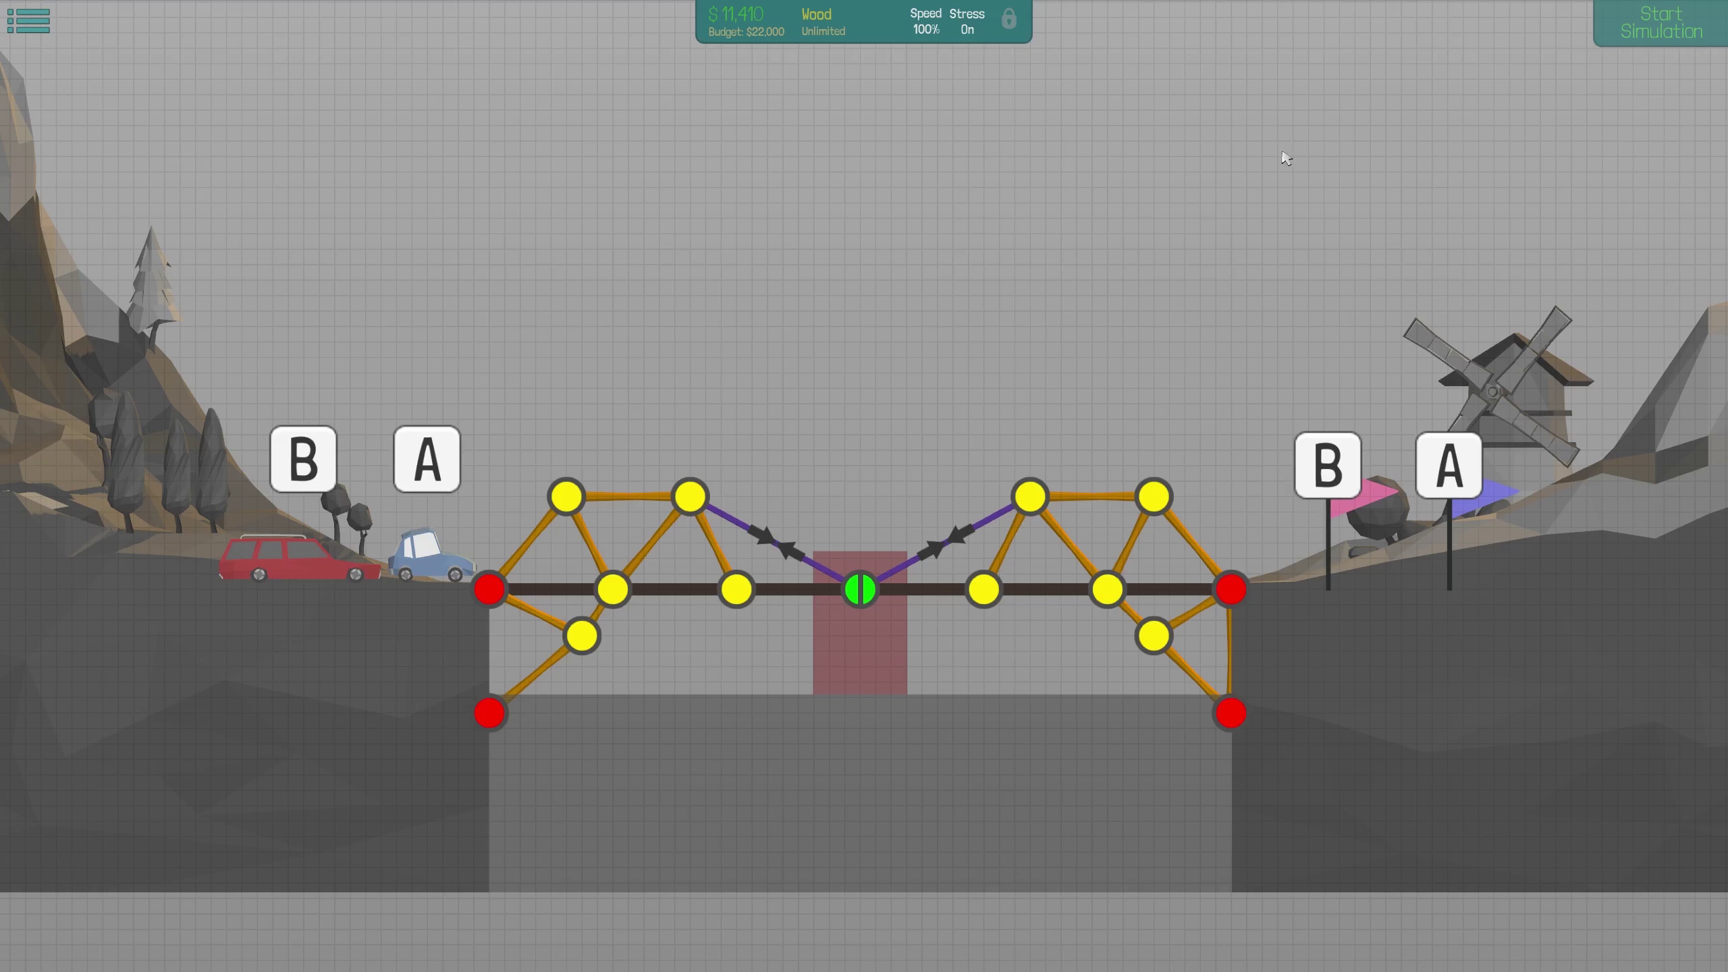
pyautogui.rightClick(1185, 246)
pyautogui.click(518, 652)
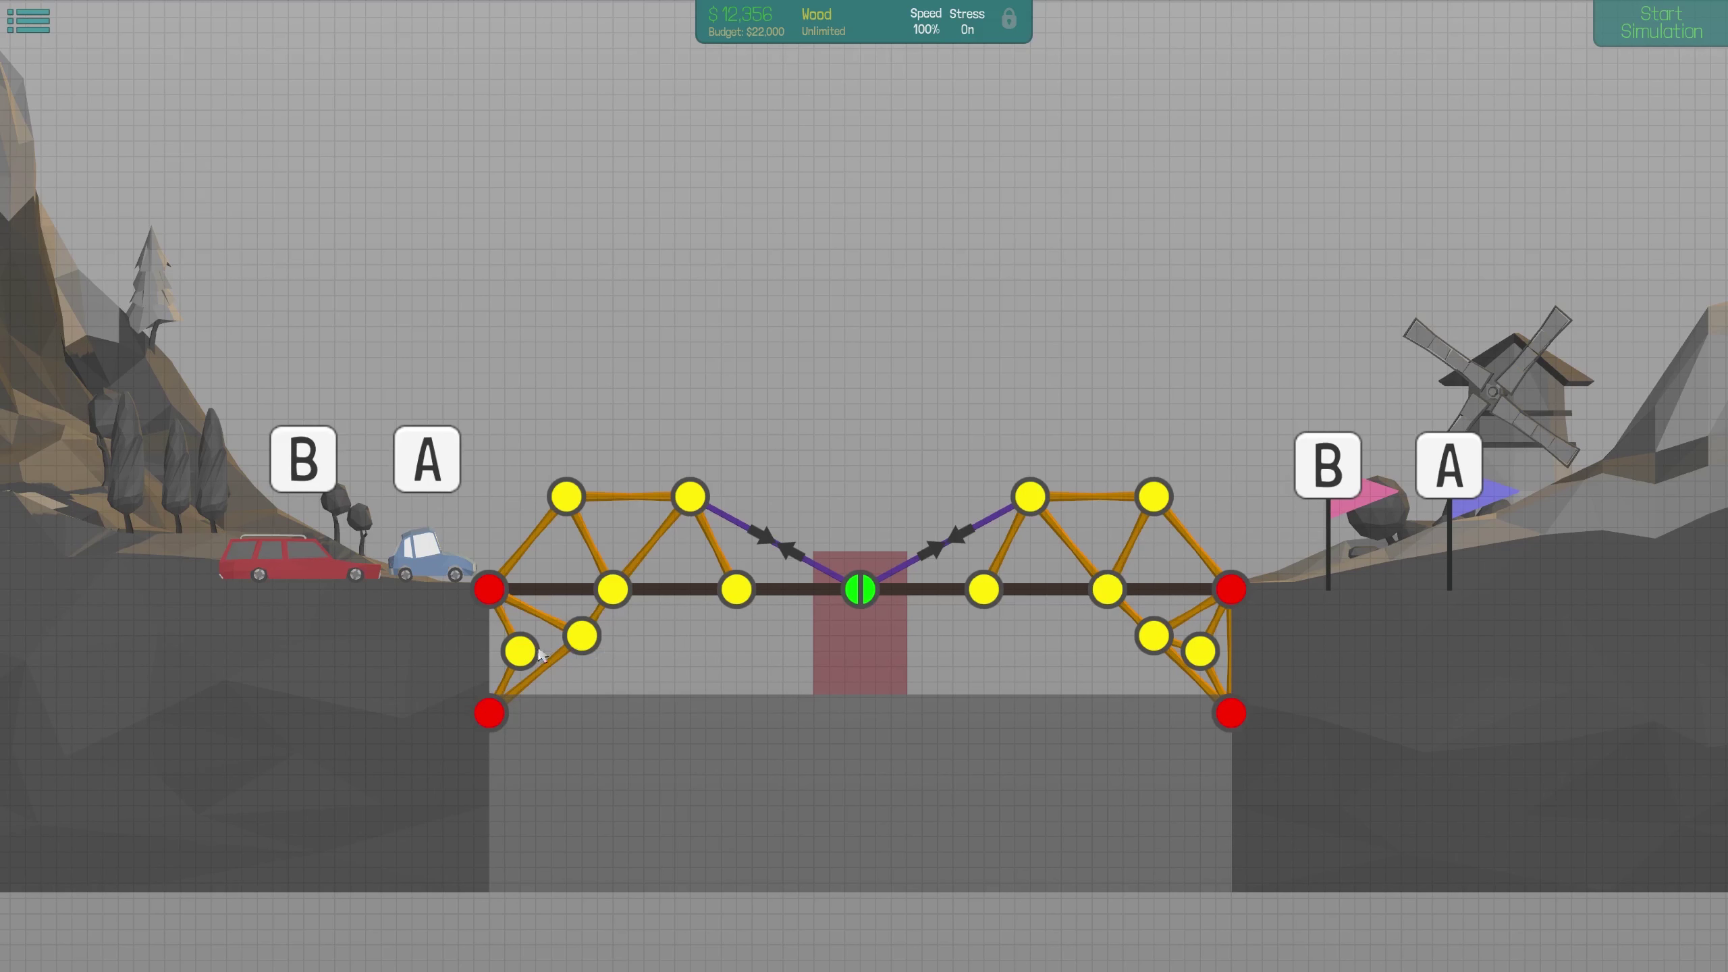
# Test the revised bridge at higher speed until Level Complete, then advance to the next level
pyautogui.click(1632, 27)
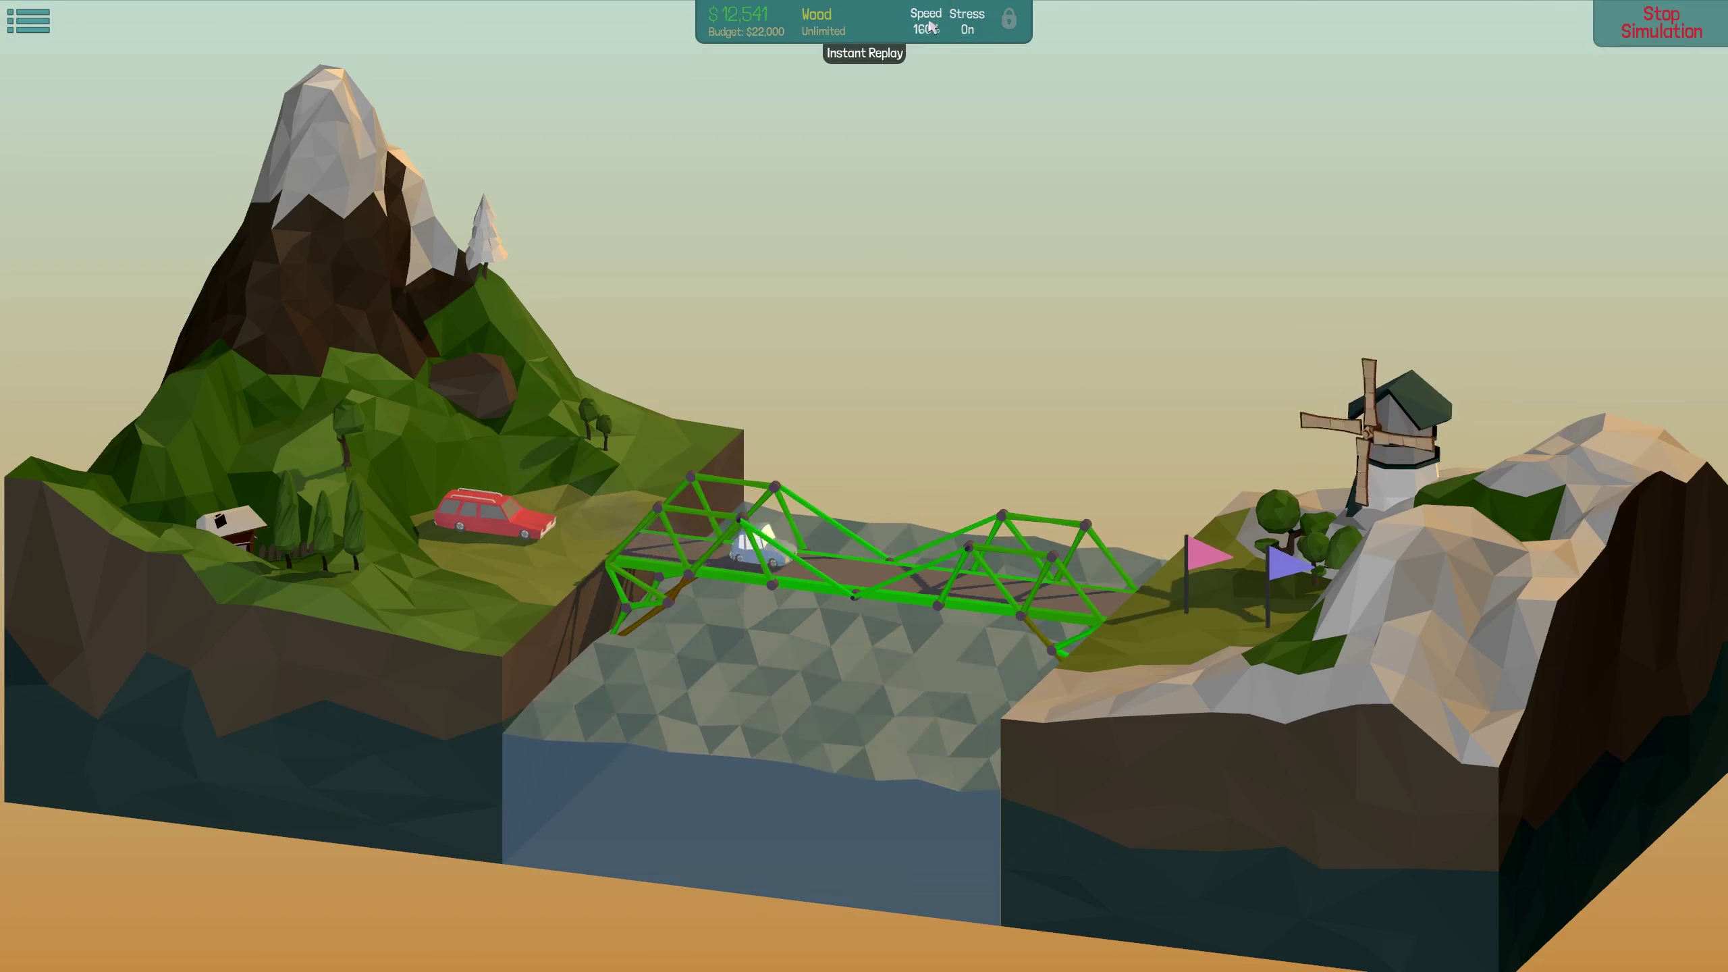
pyautogui.moveTo(927, 22)
pyautogui.mouseDown()
pyautogui.moveTo(970, 7)
pyautogui.moveTo(922, 34)
pyautogui.mouseUp()
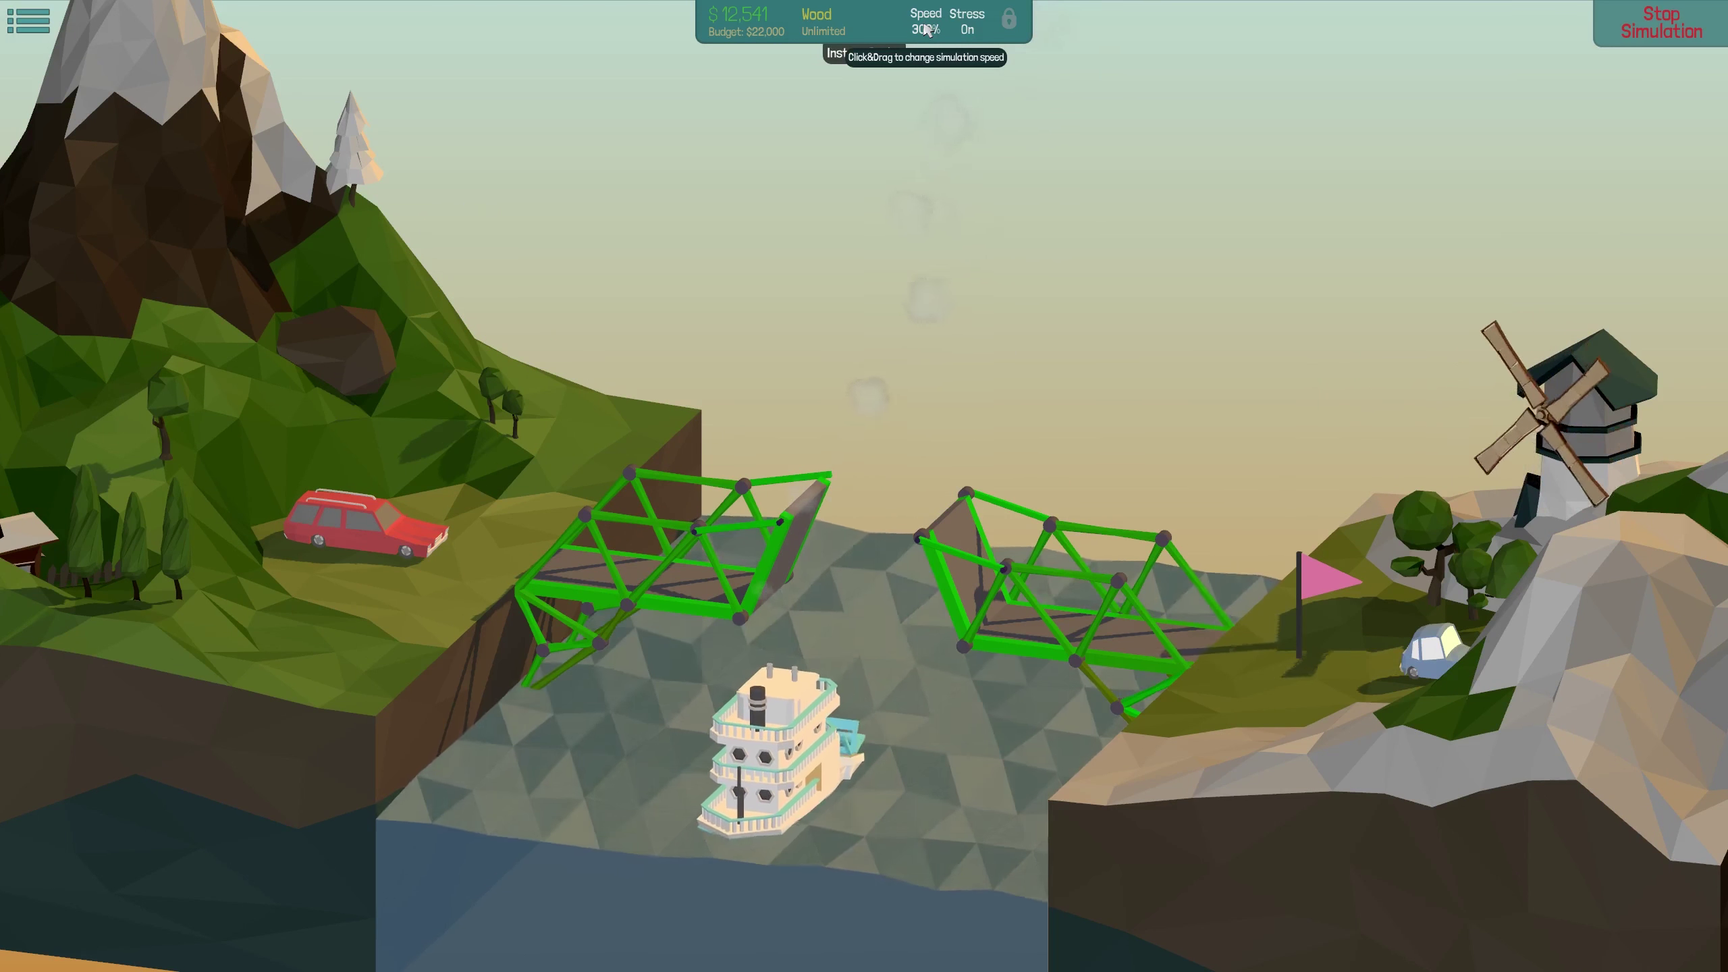
pyautogui.click(894, 28)
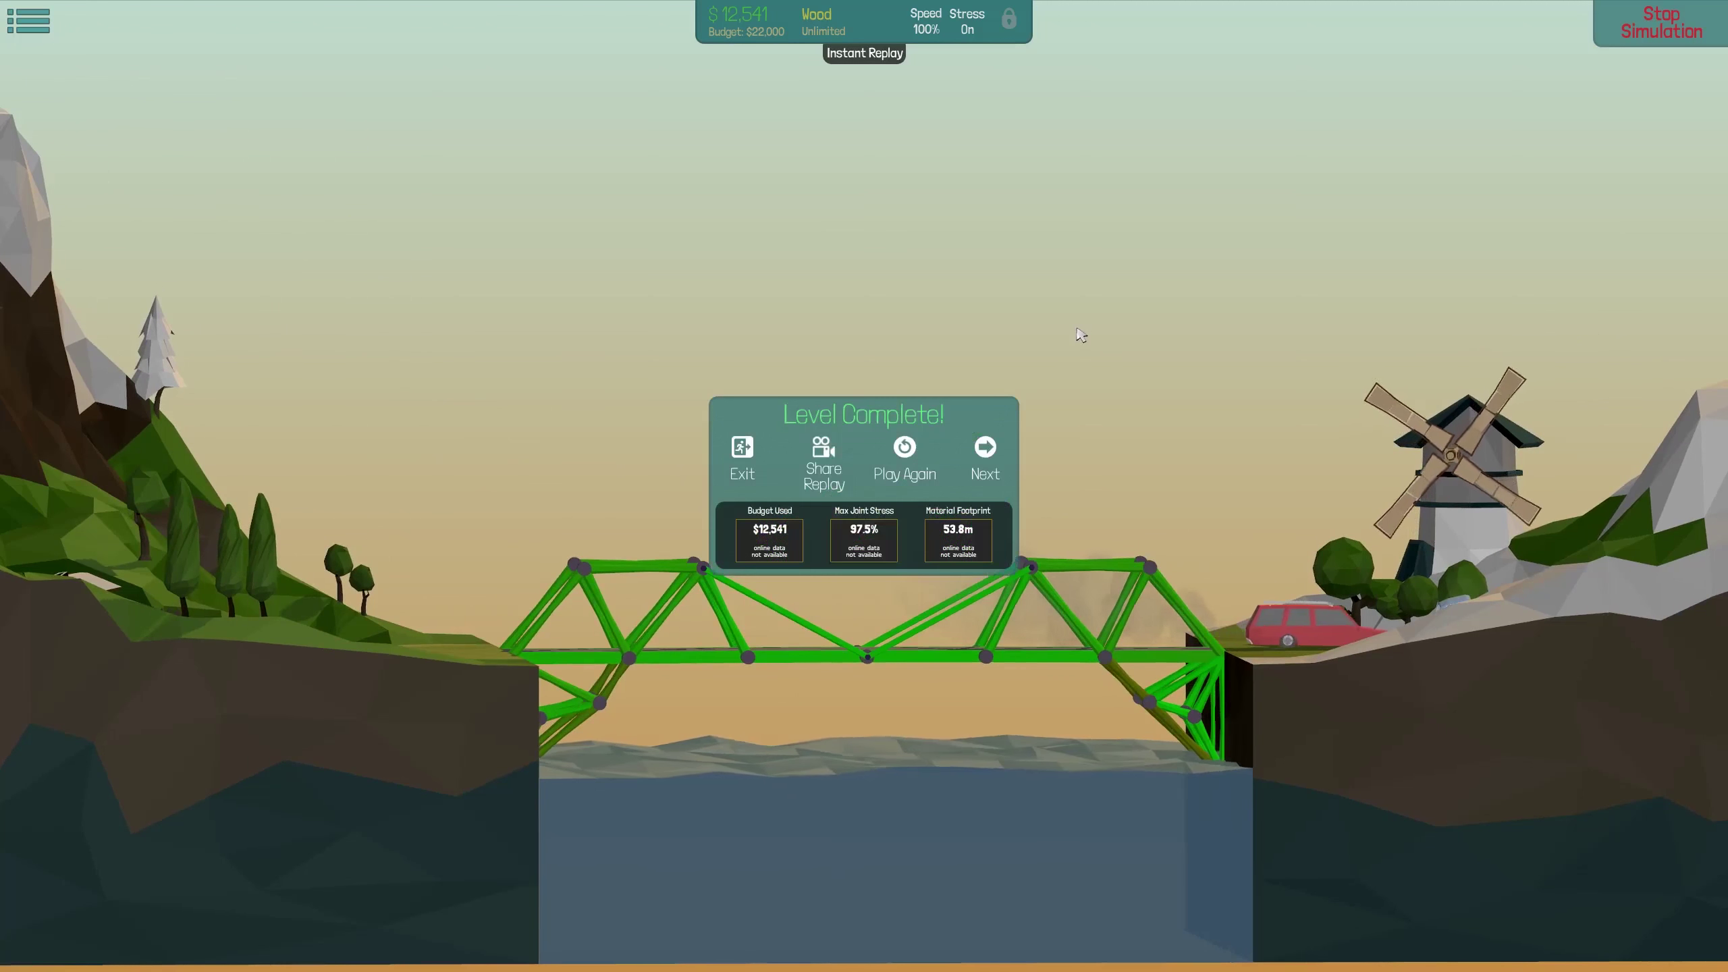
pyautogui.click(986, 453)
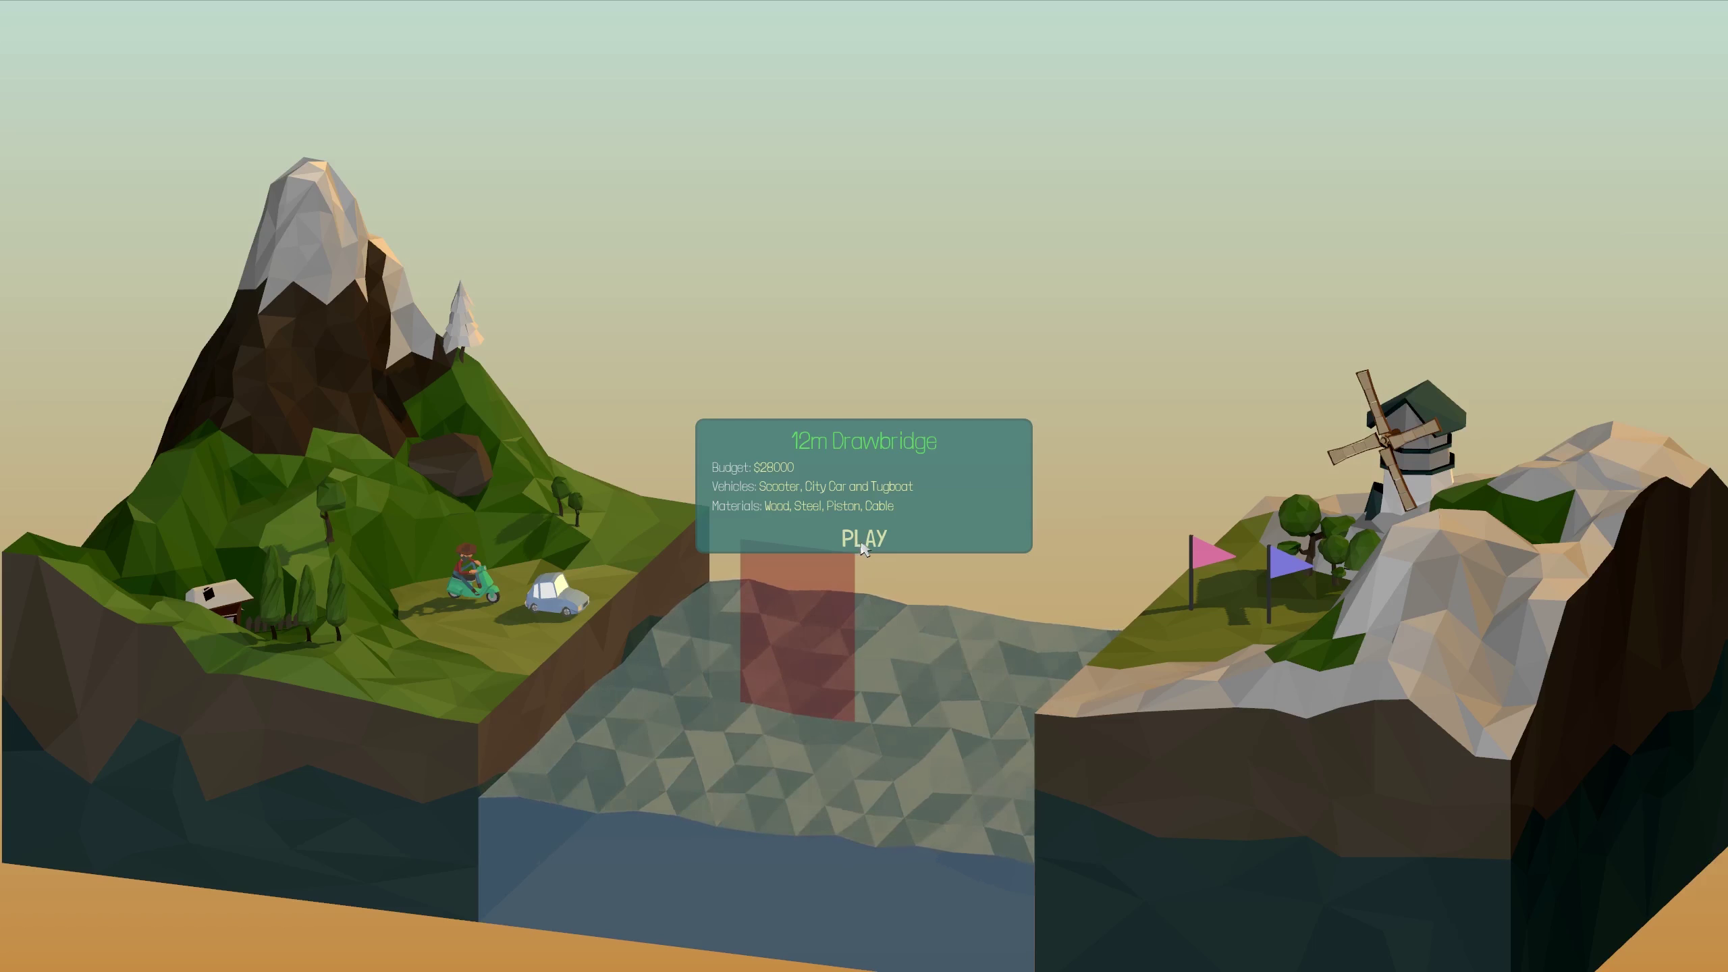
# Start the 12m Drawbridge level, cancel a stray steel beam, and select Road as the material
pyautogui.click(862, 540)
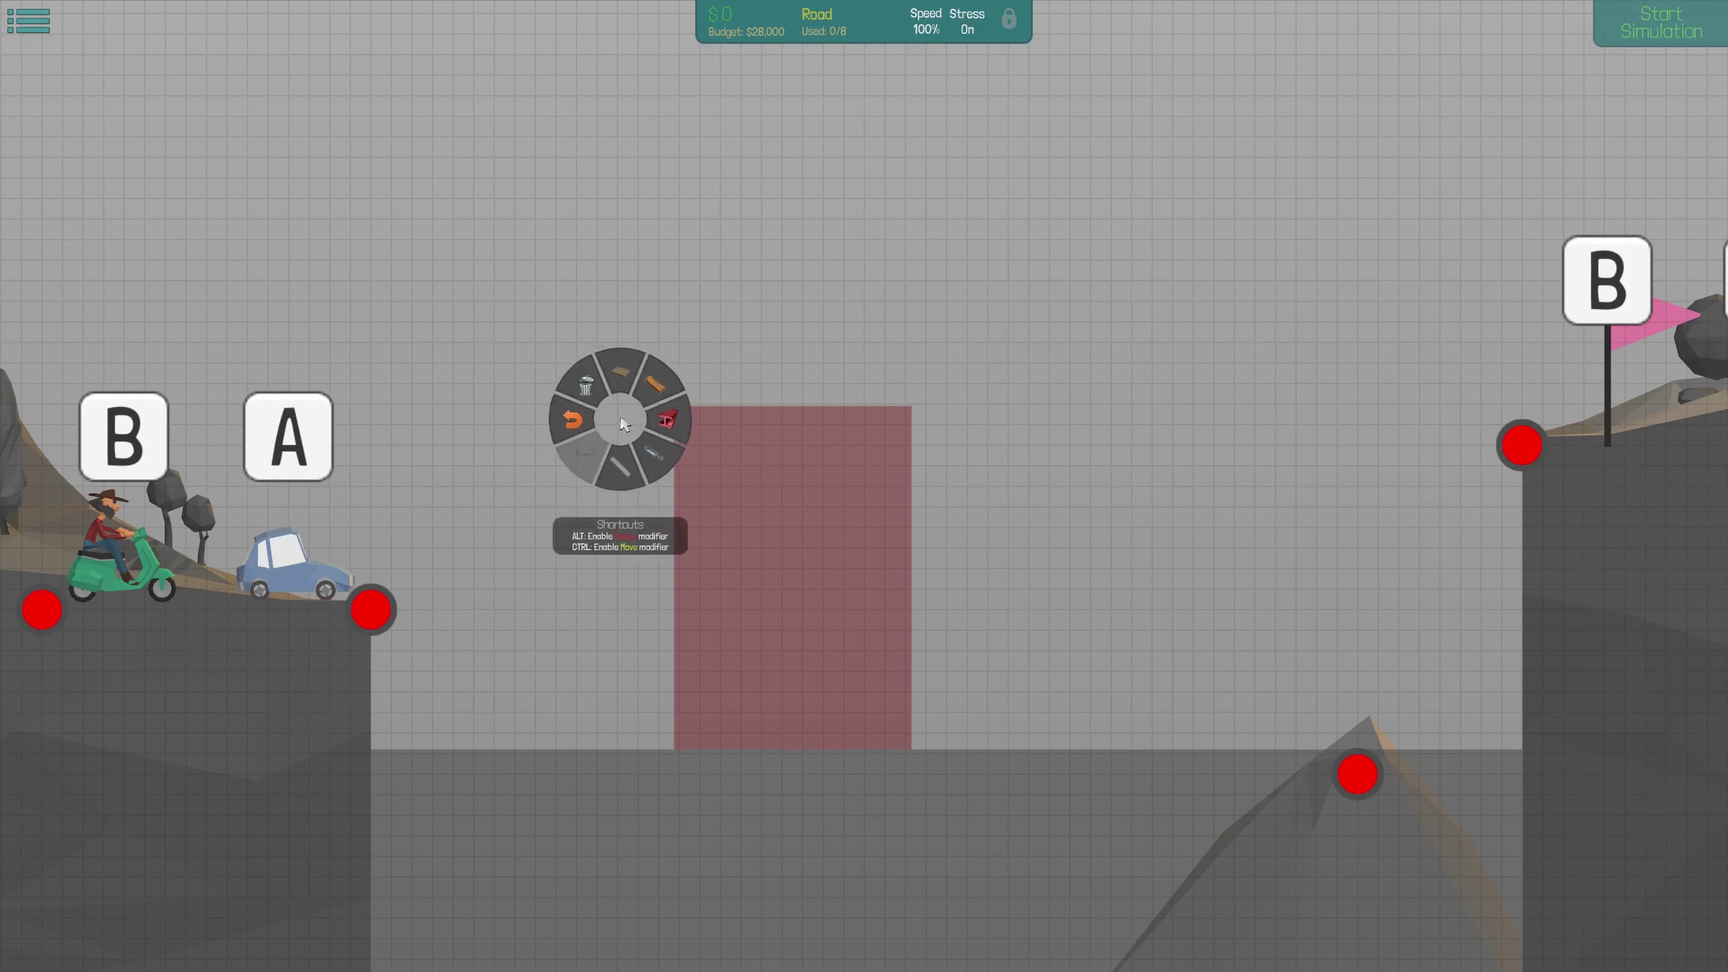
pyautogui.click(679, 419)
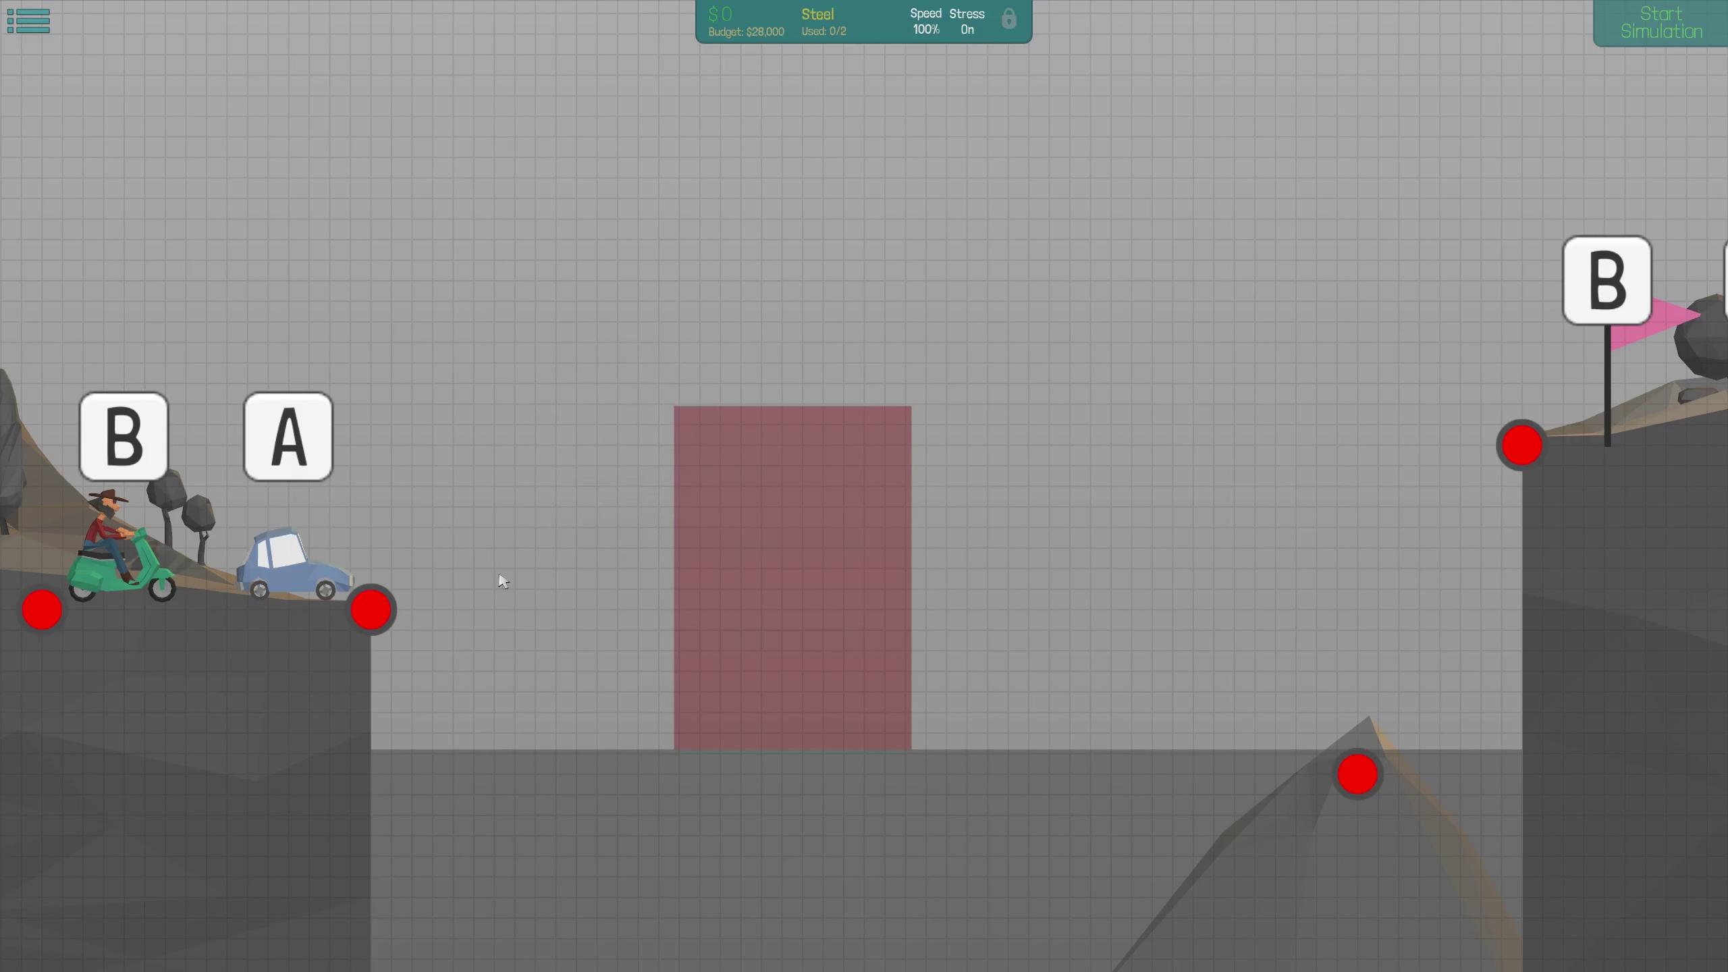
pyautogui.rightClick(765, 351)
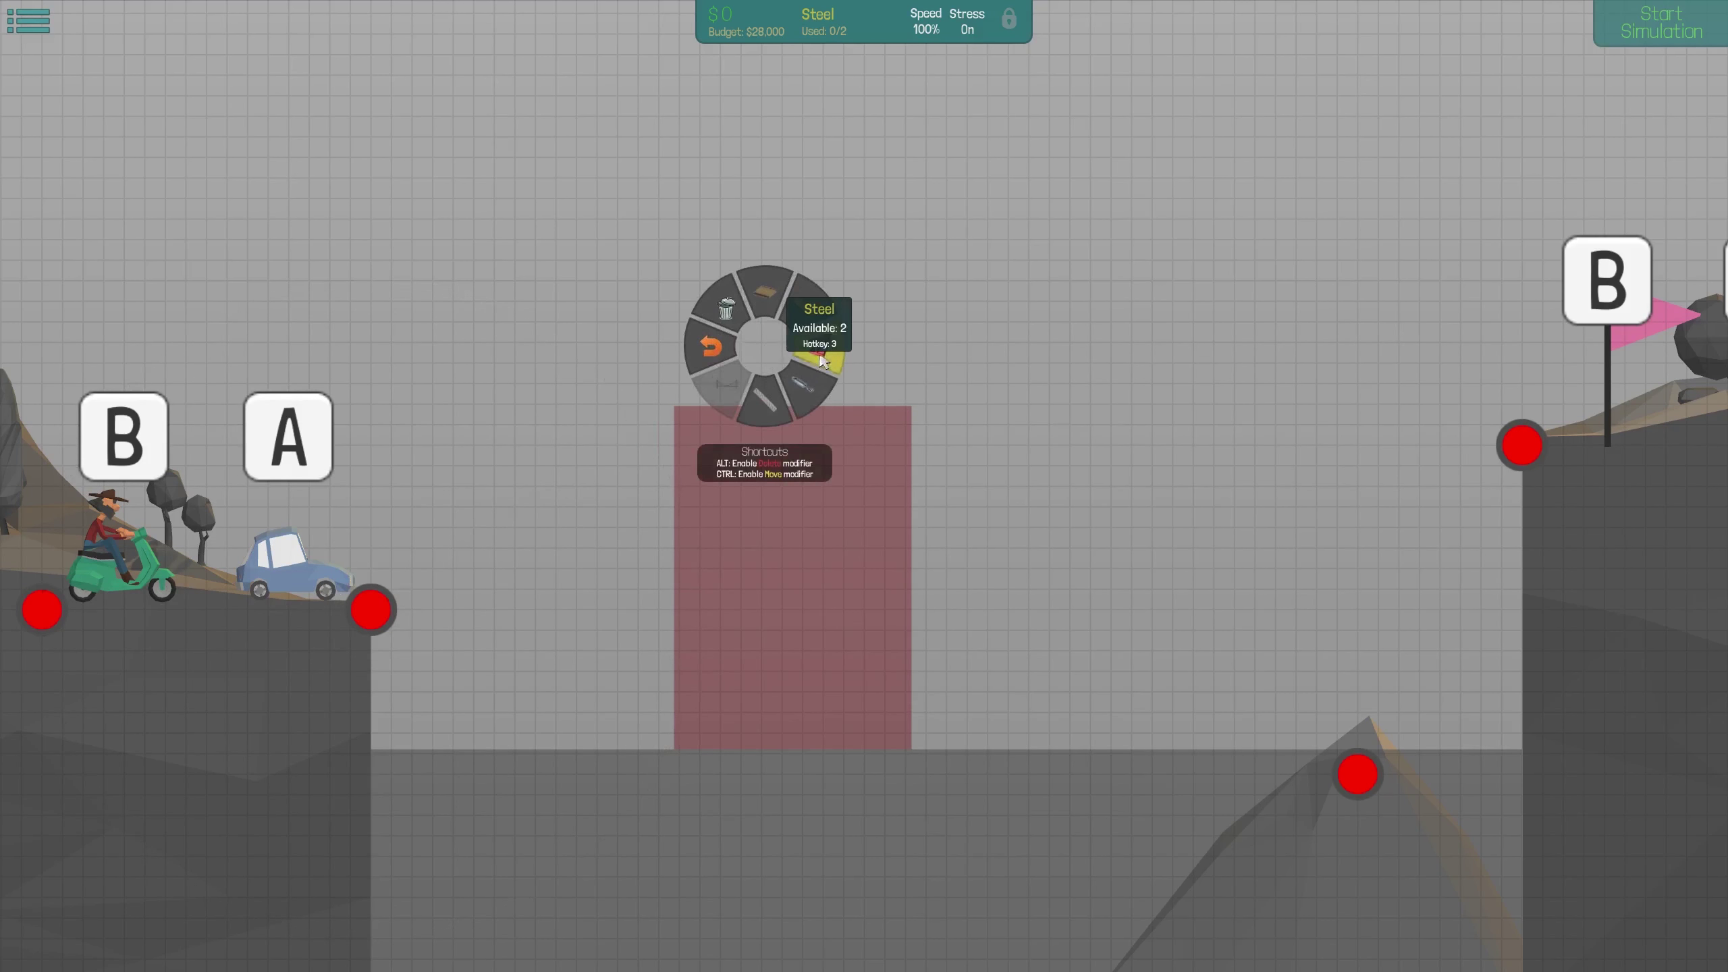
pyautogui.click(825, 358)
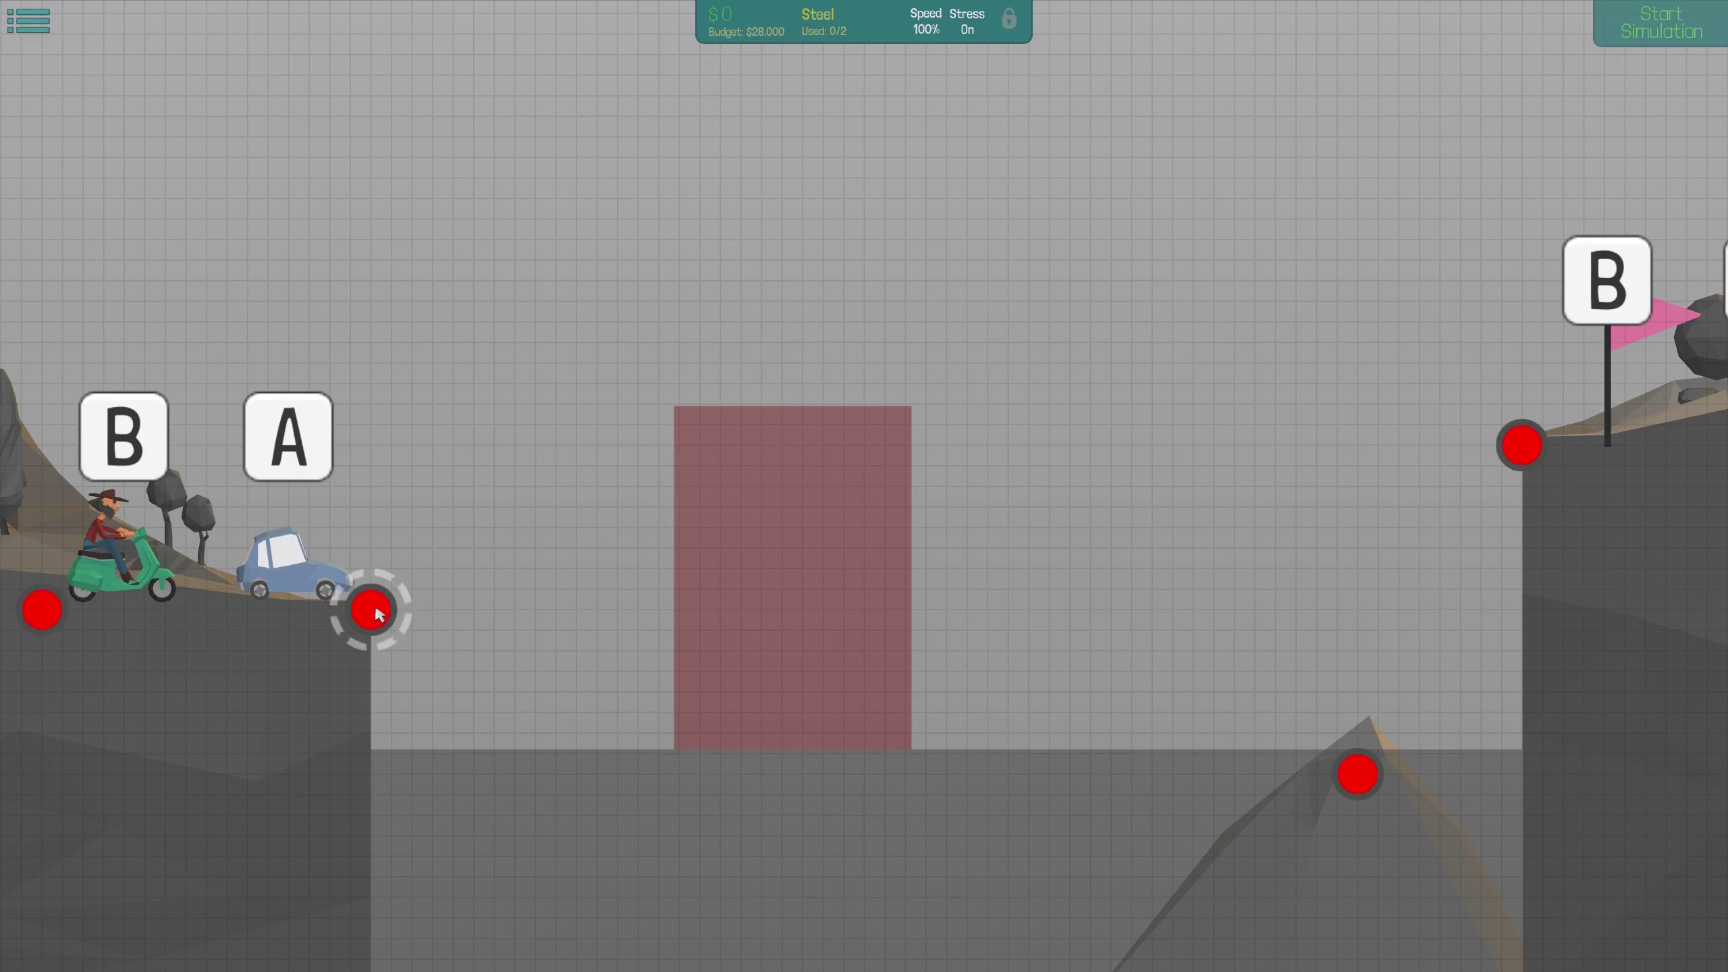
pyautogui.rightClick(345, 268)
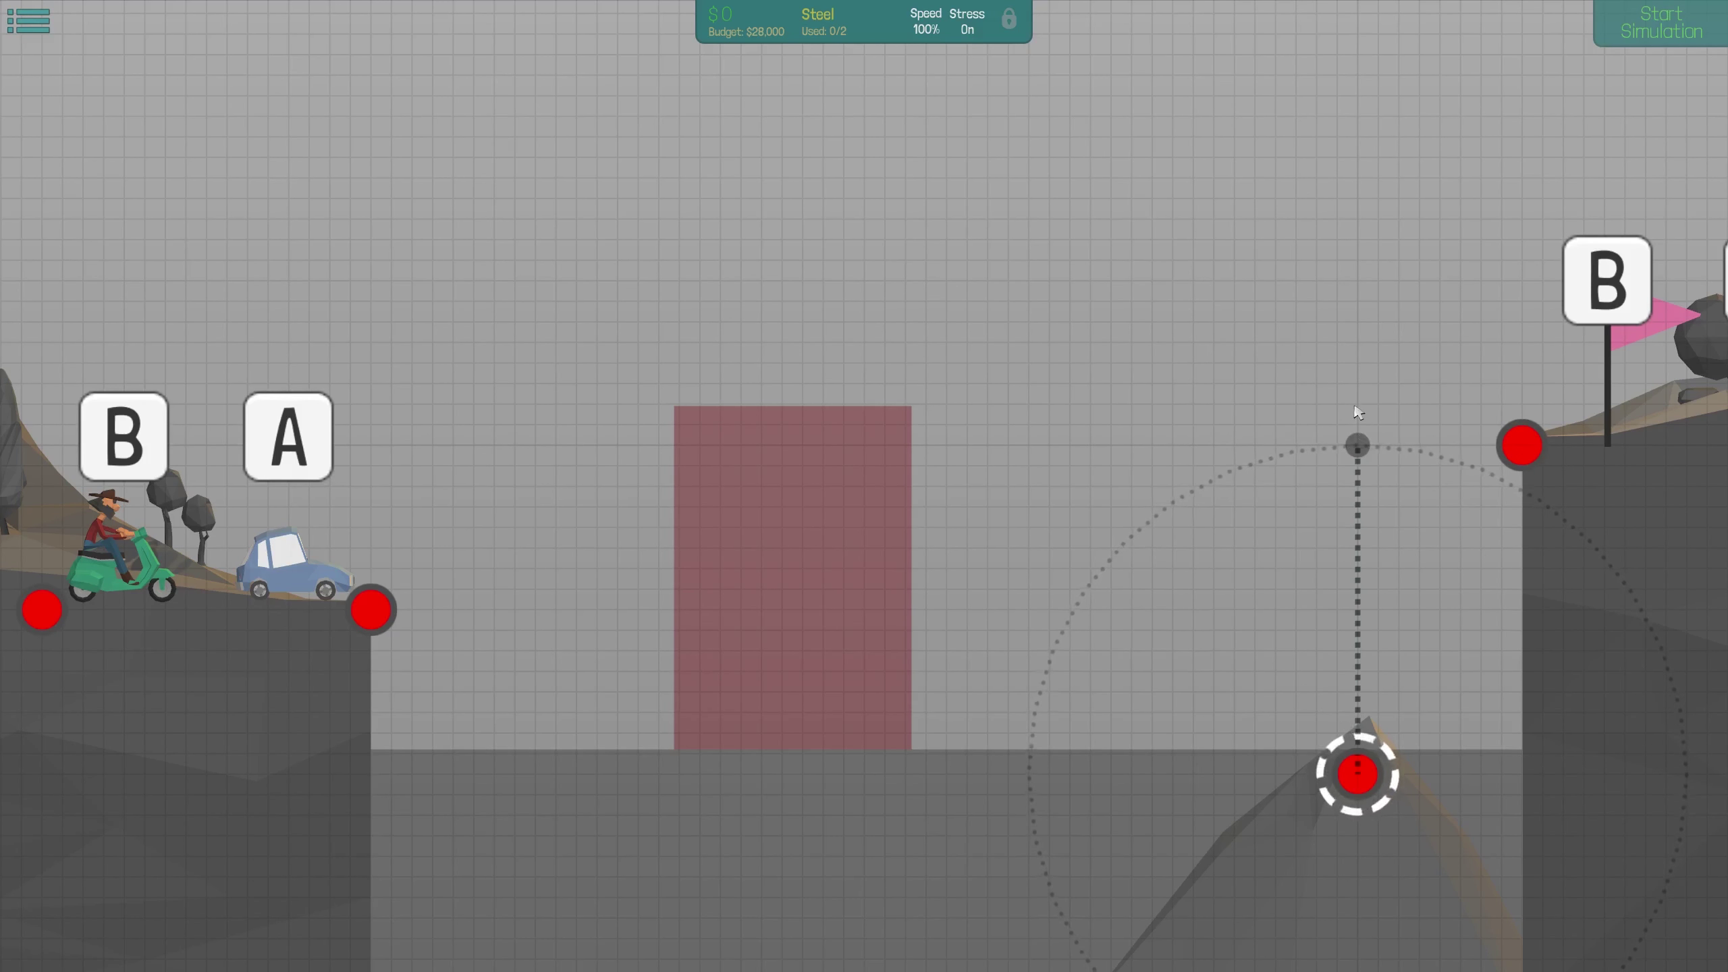
pyautogui.rightClick(517, 561)
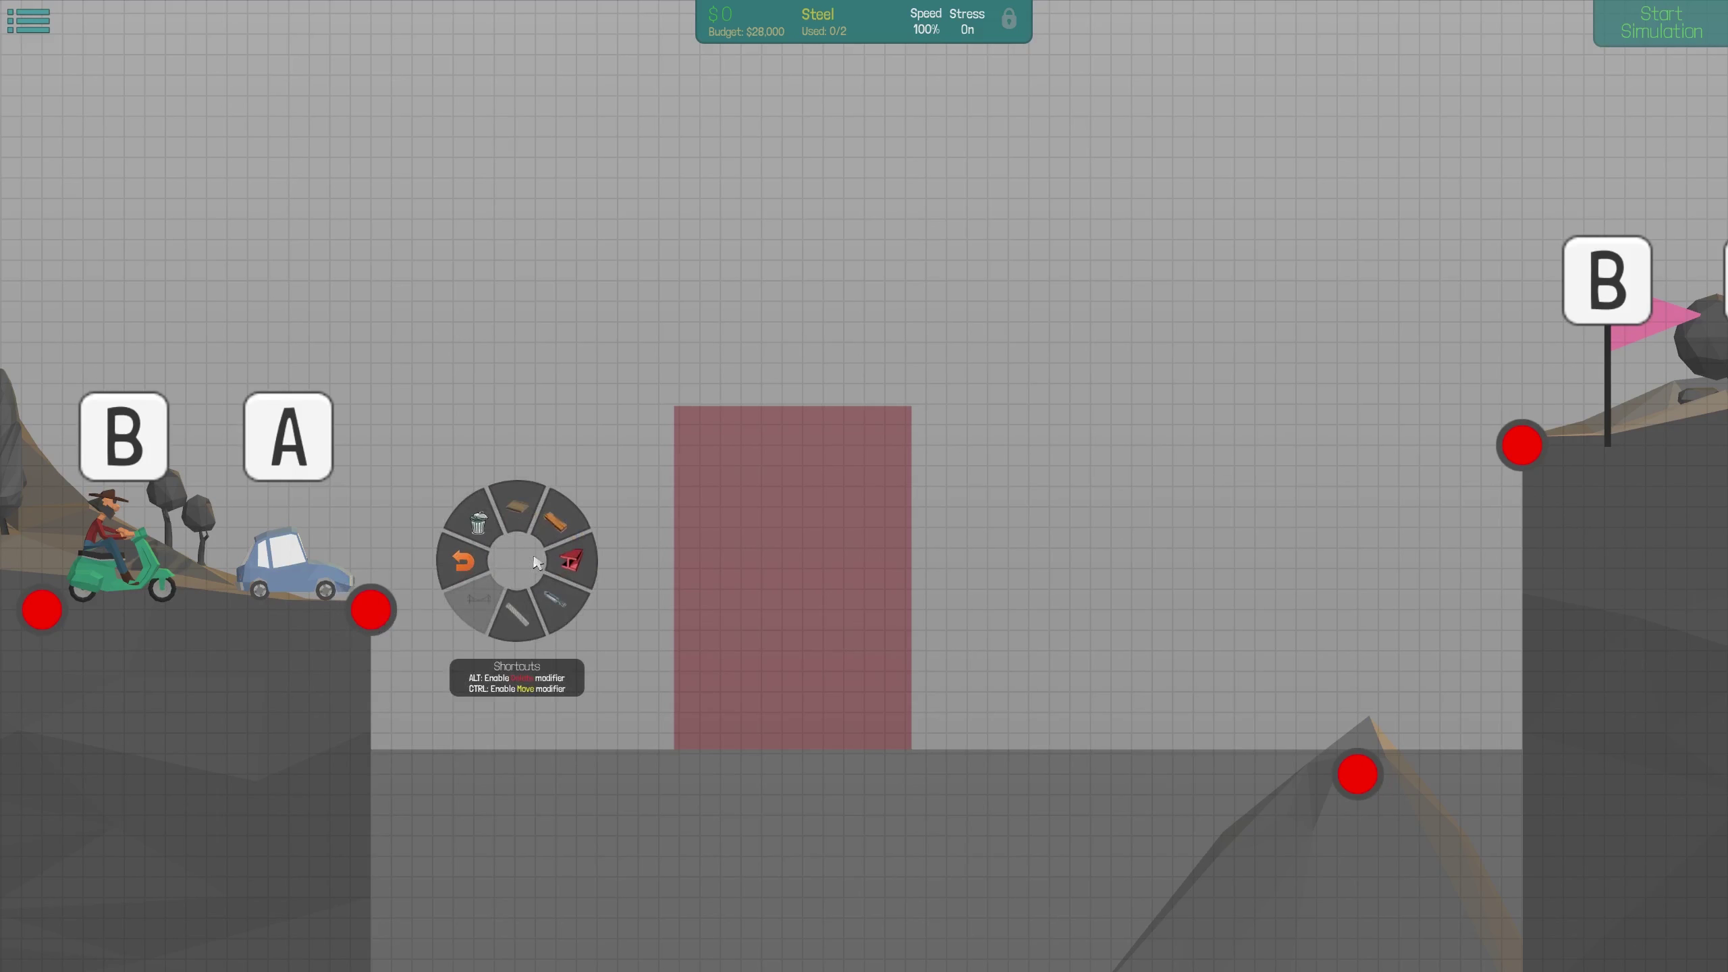
pyautogui.click(514, 511)
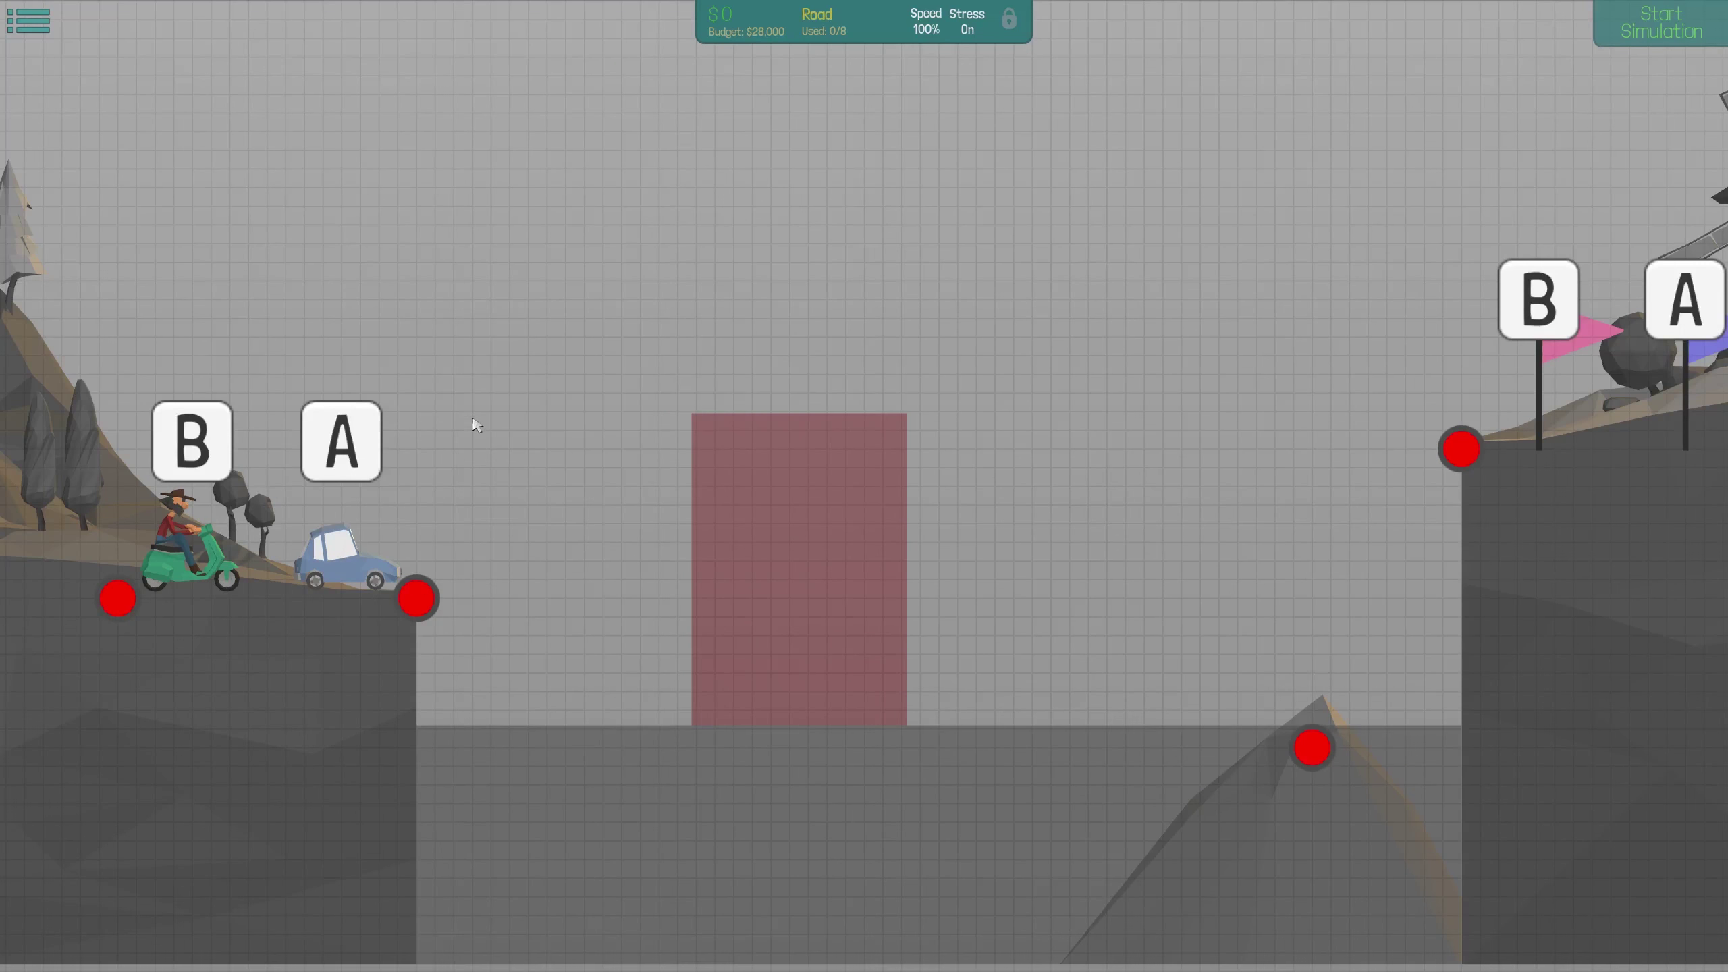
# Lay a rising road deck from the left bank anchor out over the boat zone
pyautogui.rightClick(507, 405)
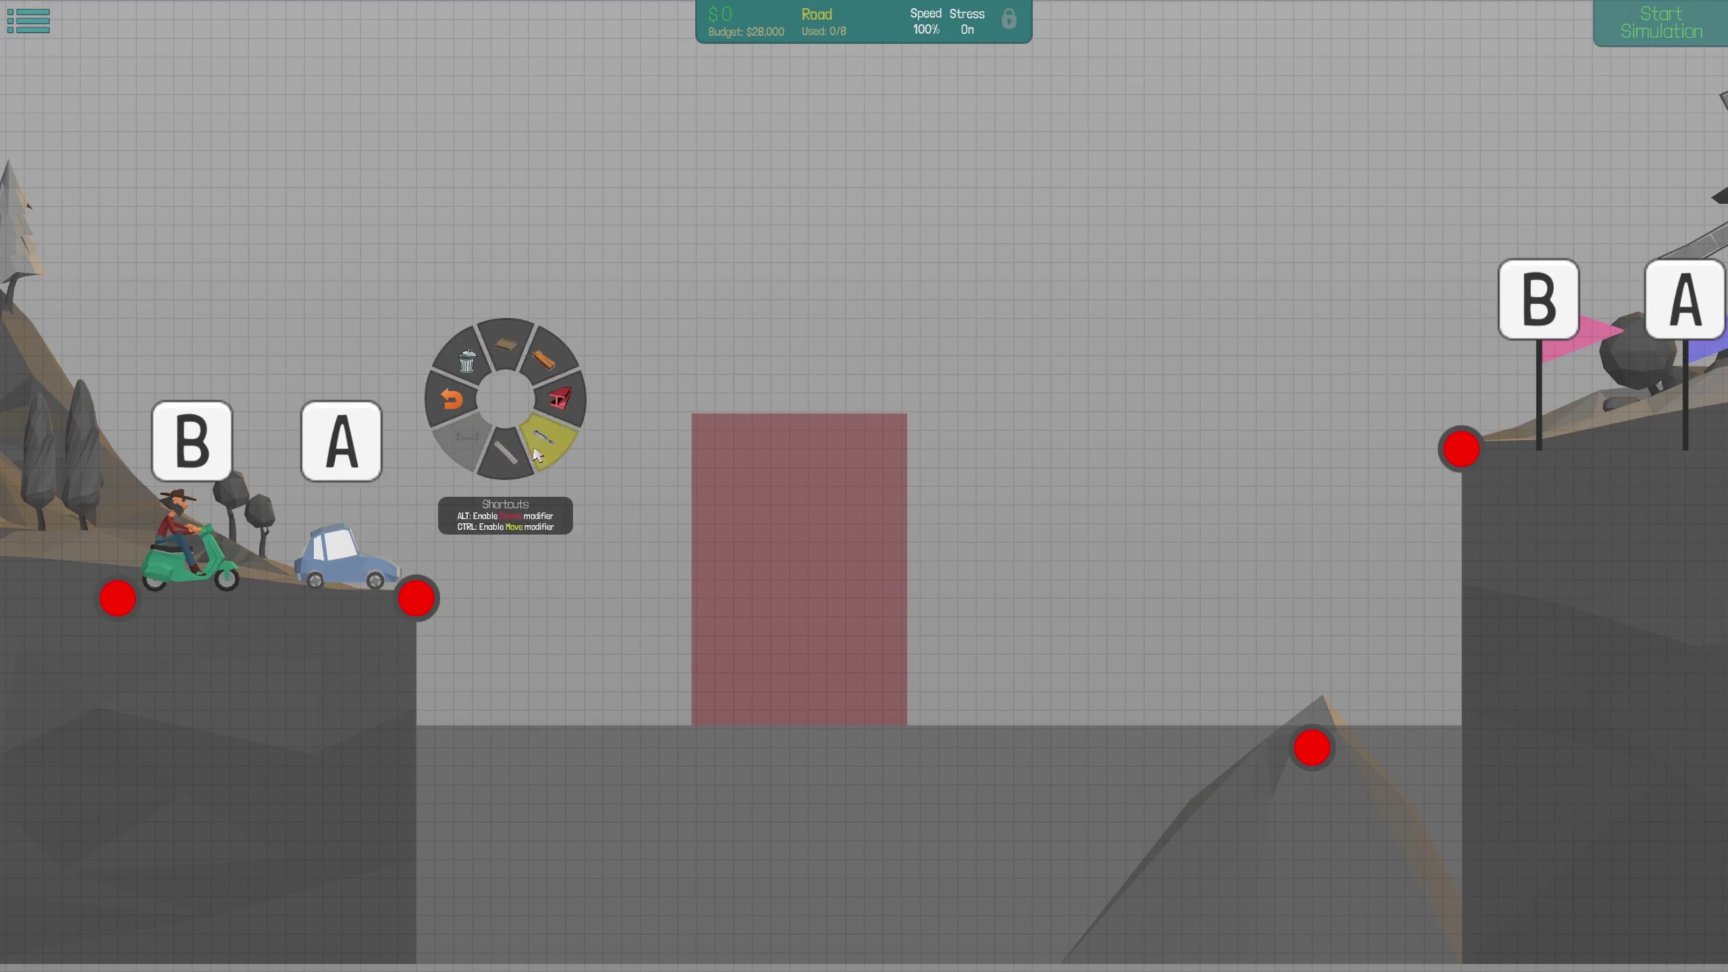
pyautogui.click(509, 348)
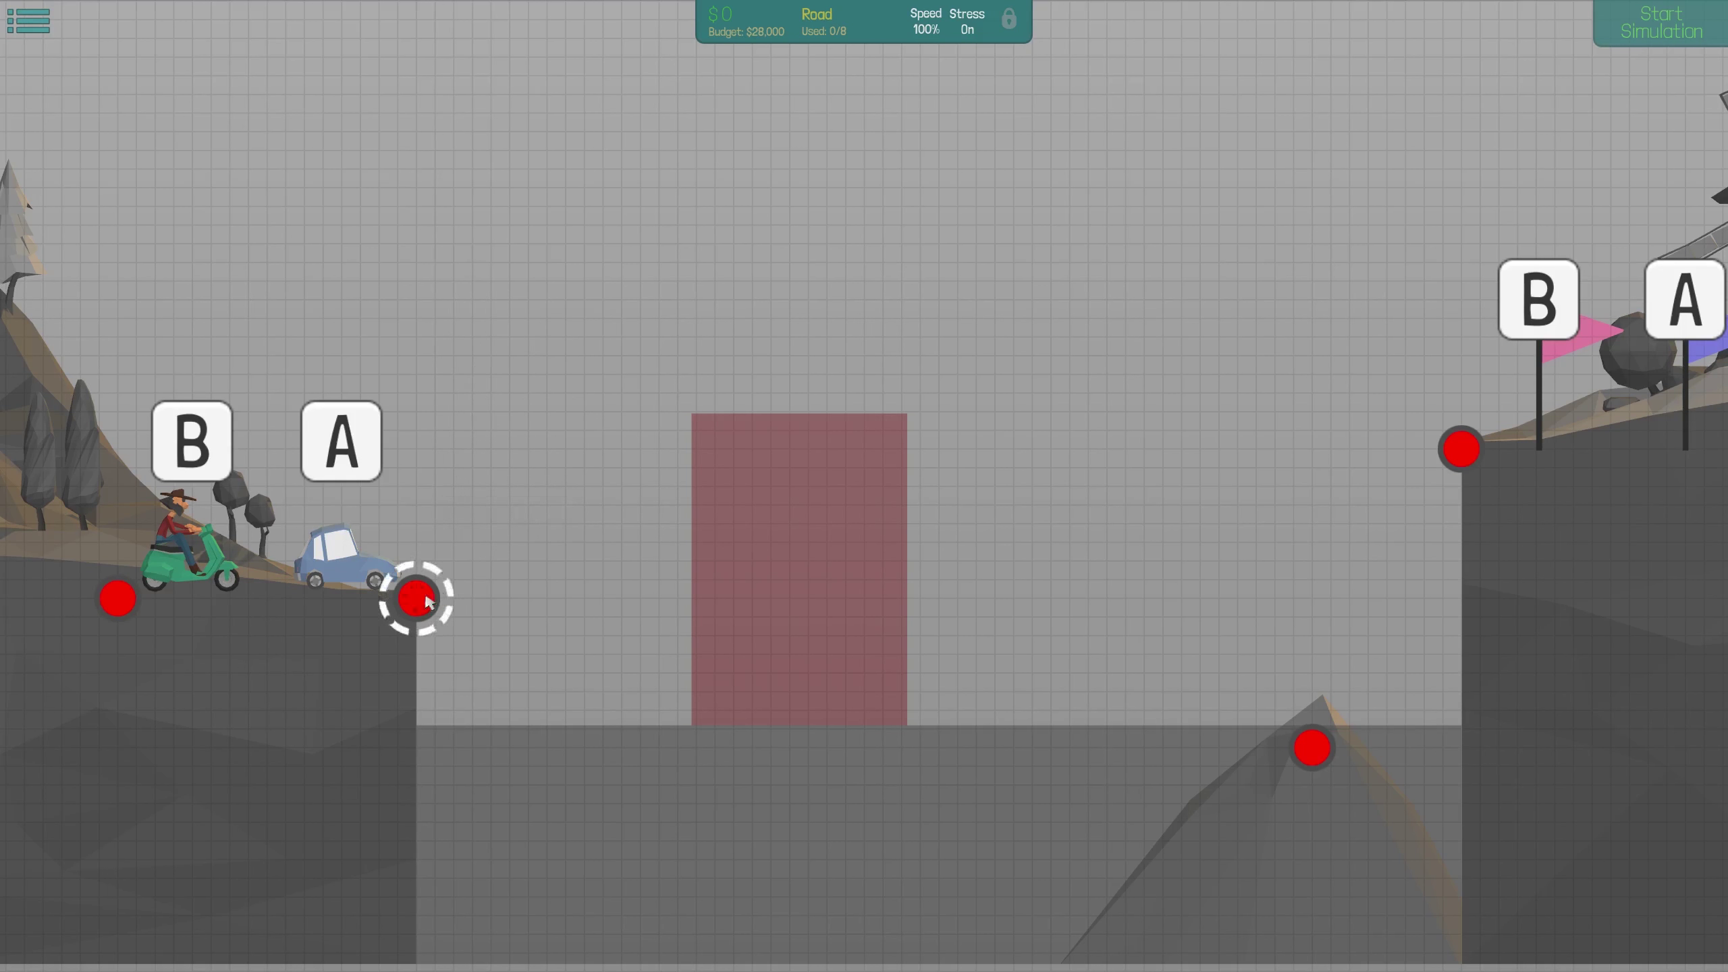
pyautogui.click(606, 506)
pyautogui.click(509, 505)
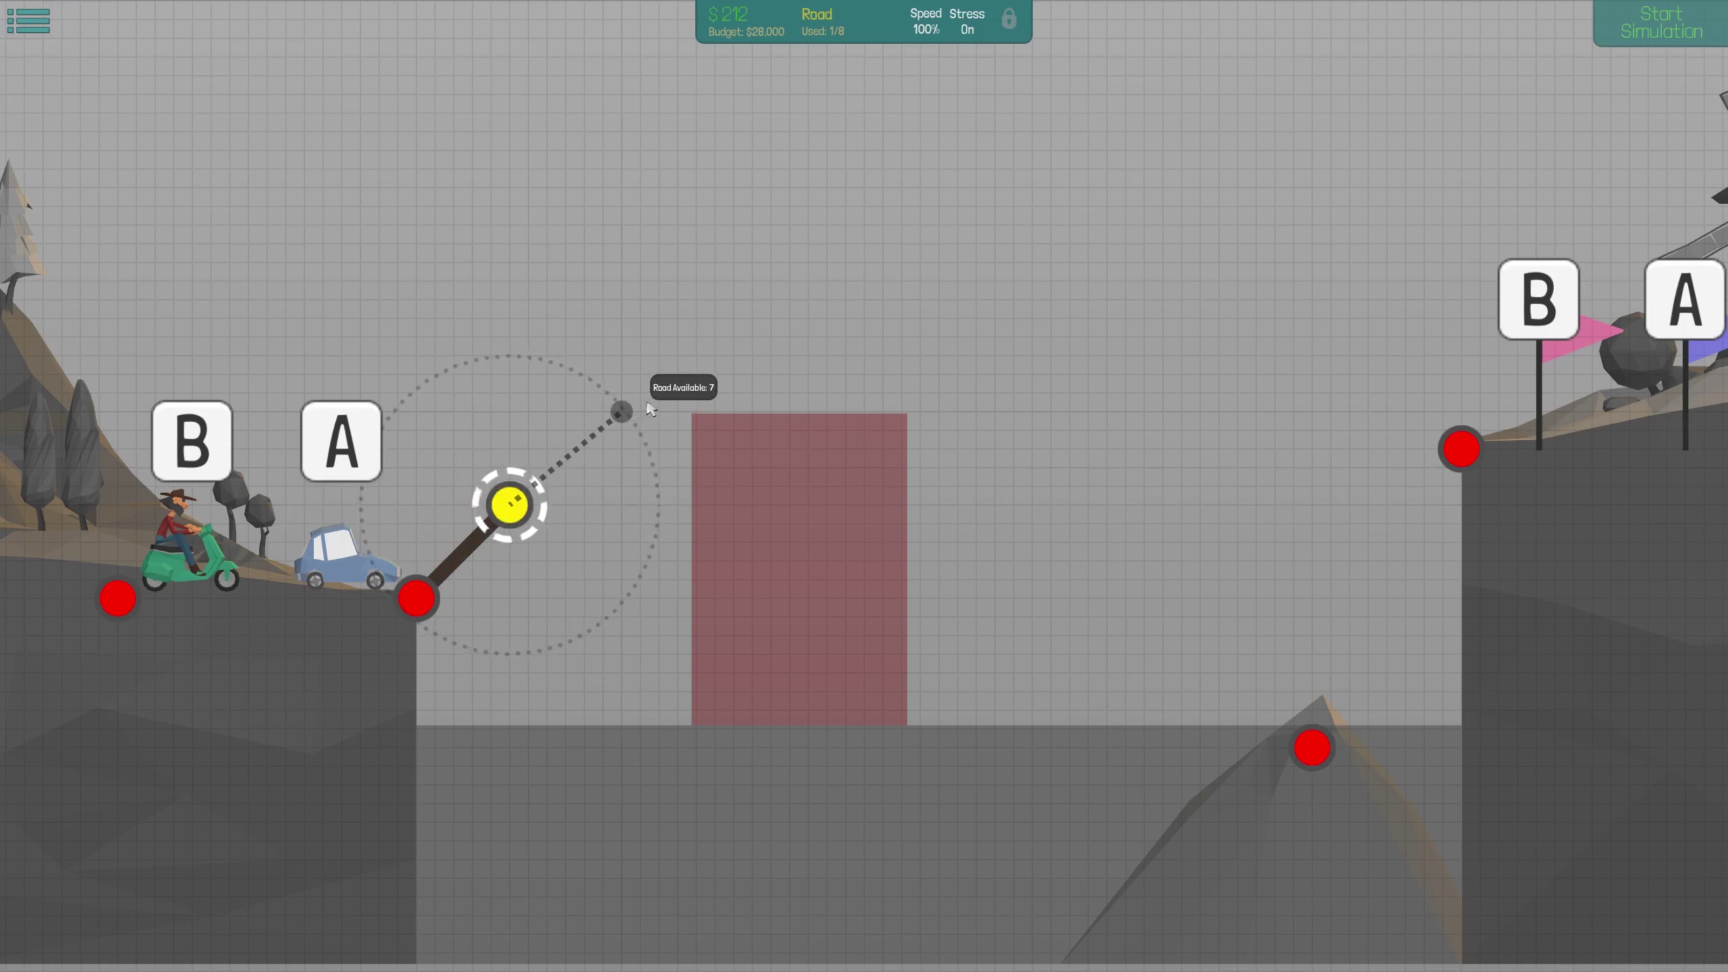
pyautogui.click(621, 412)
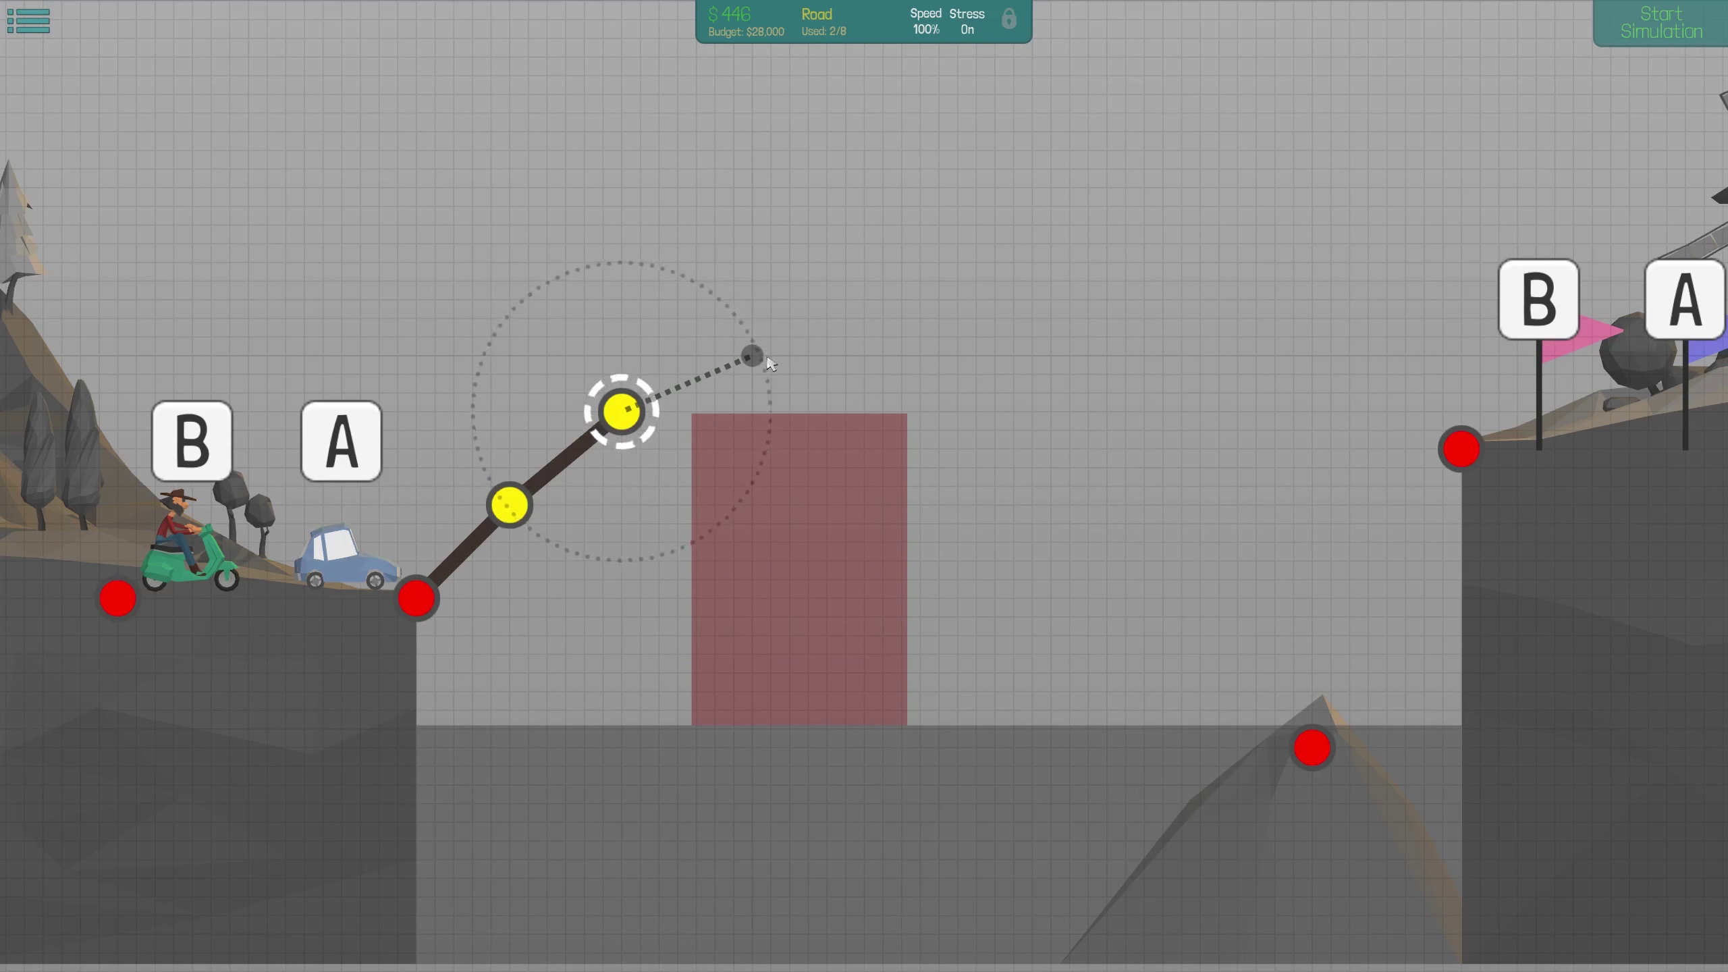
pyautogui.click(796, 394)
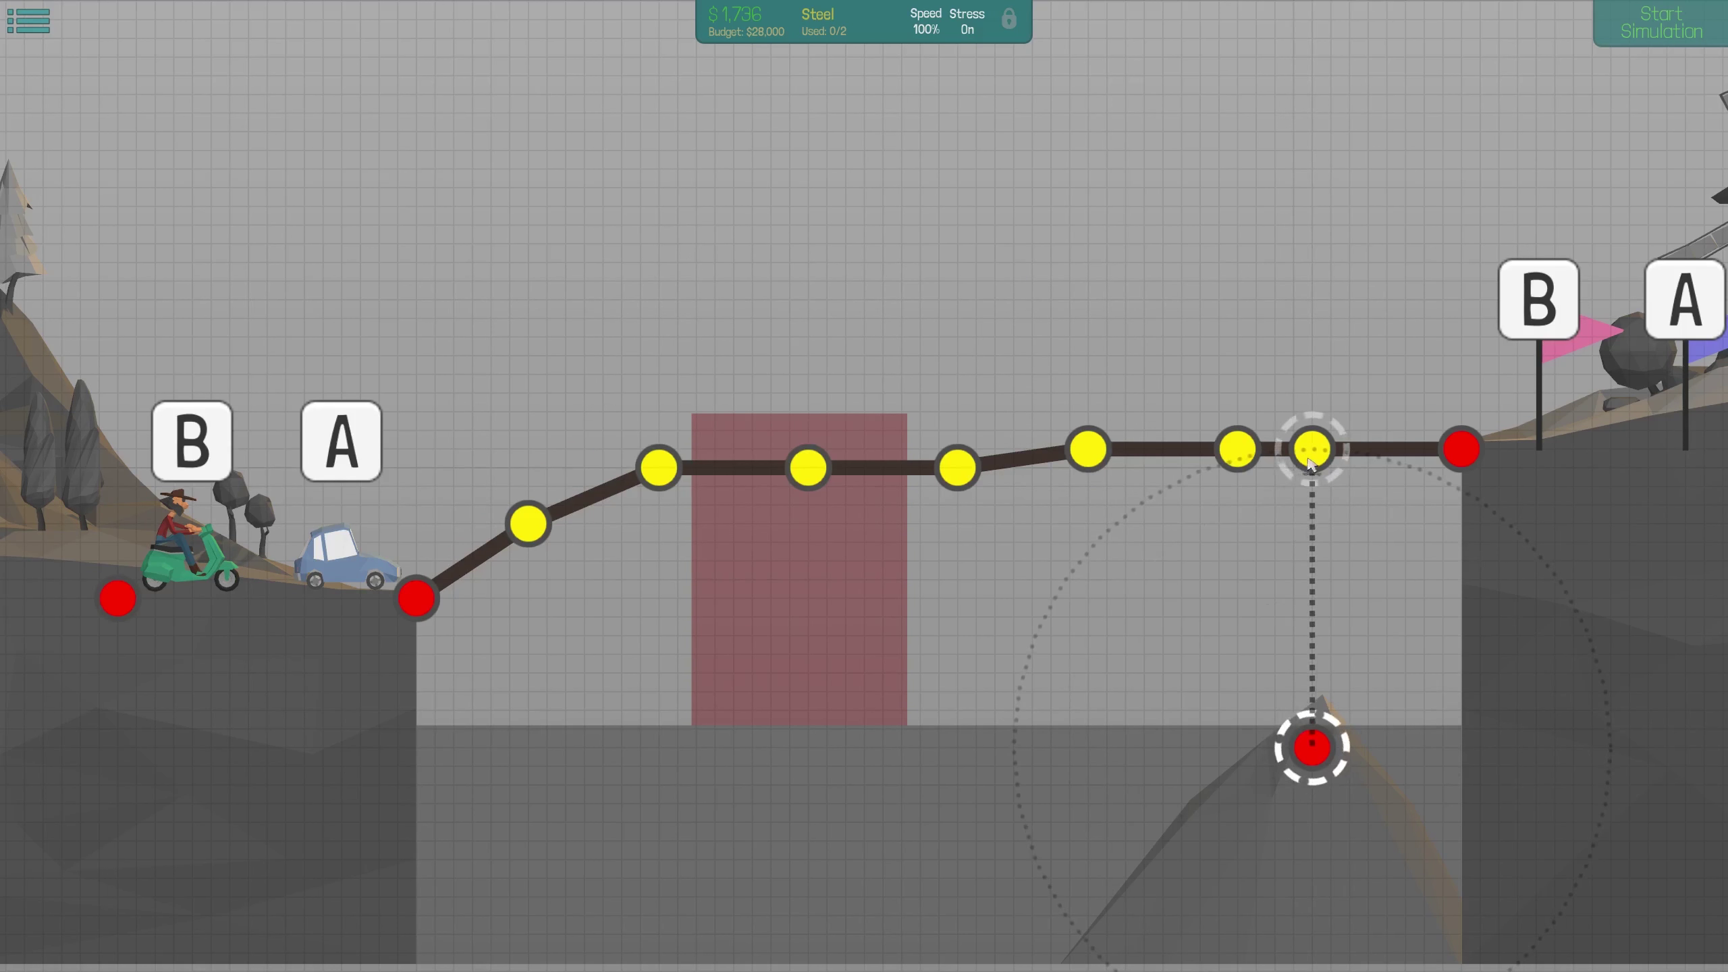
# Add a steel pier from the rock up to the deck, plus two wooden truss members
pyautogui.moveTo(1306, 737); pyautogui.dragTo(1311, 449)
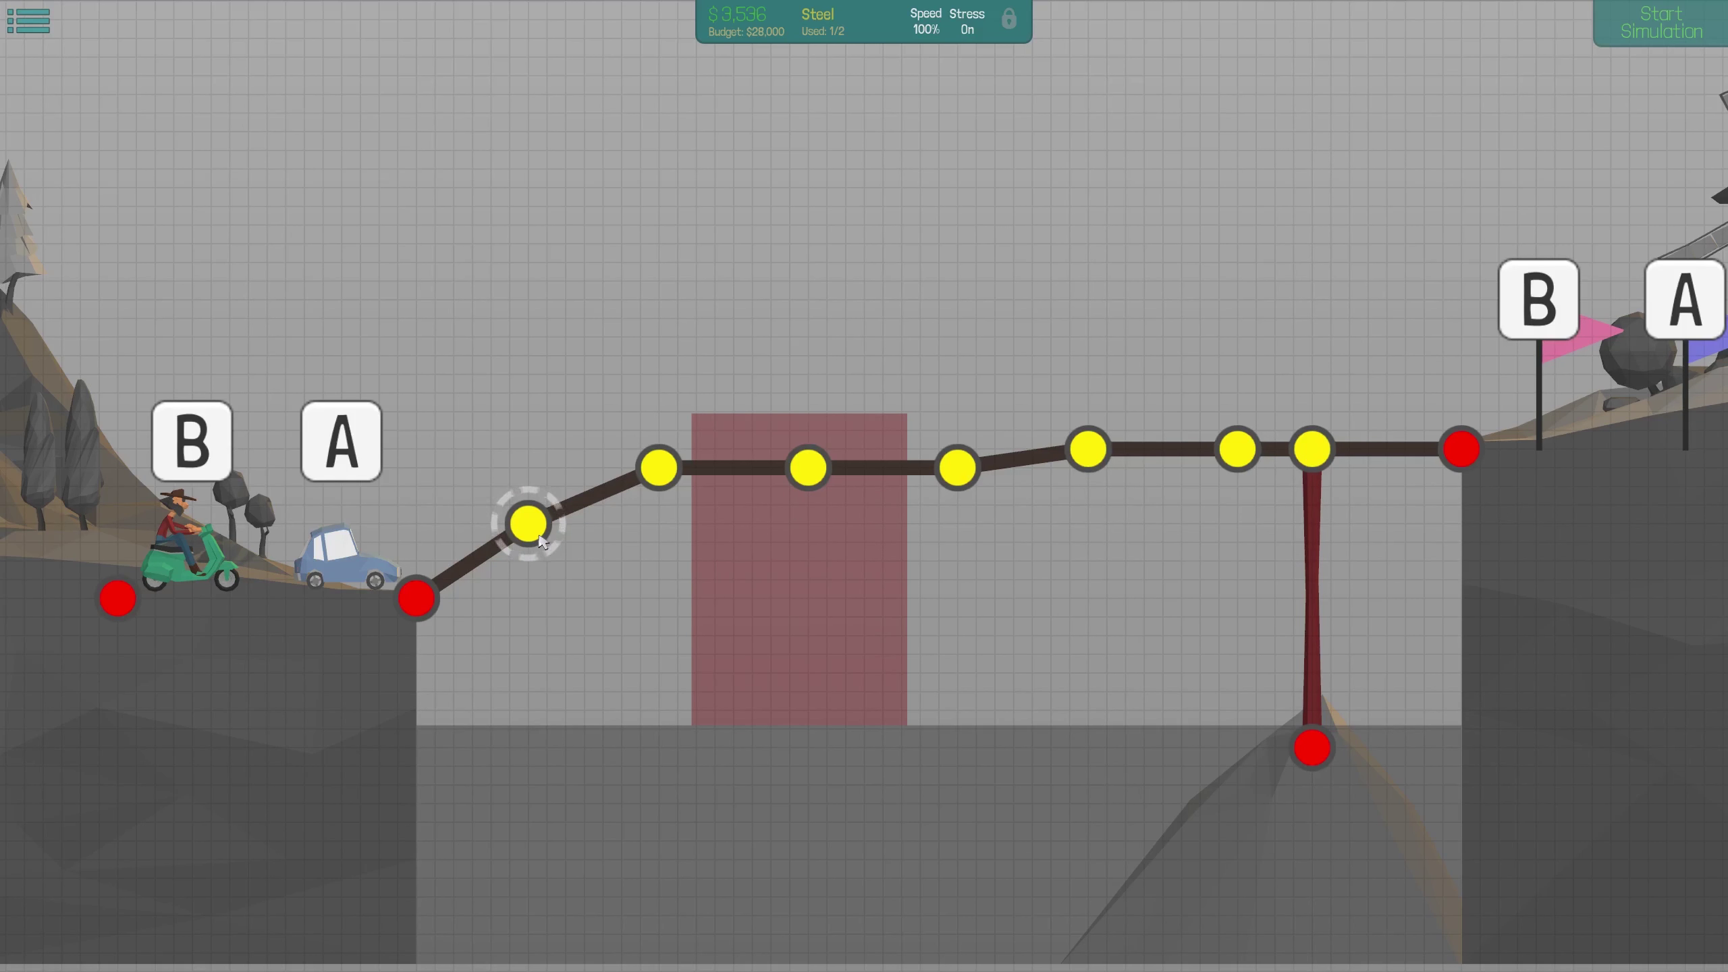
pyautogui.click(607, 339)
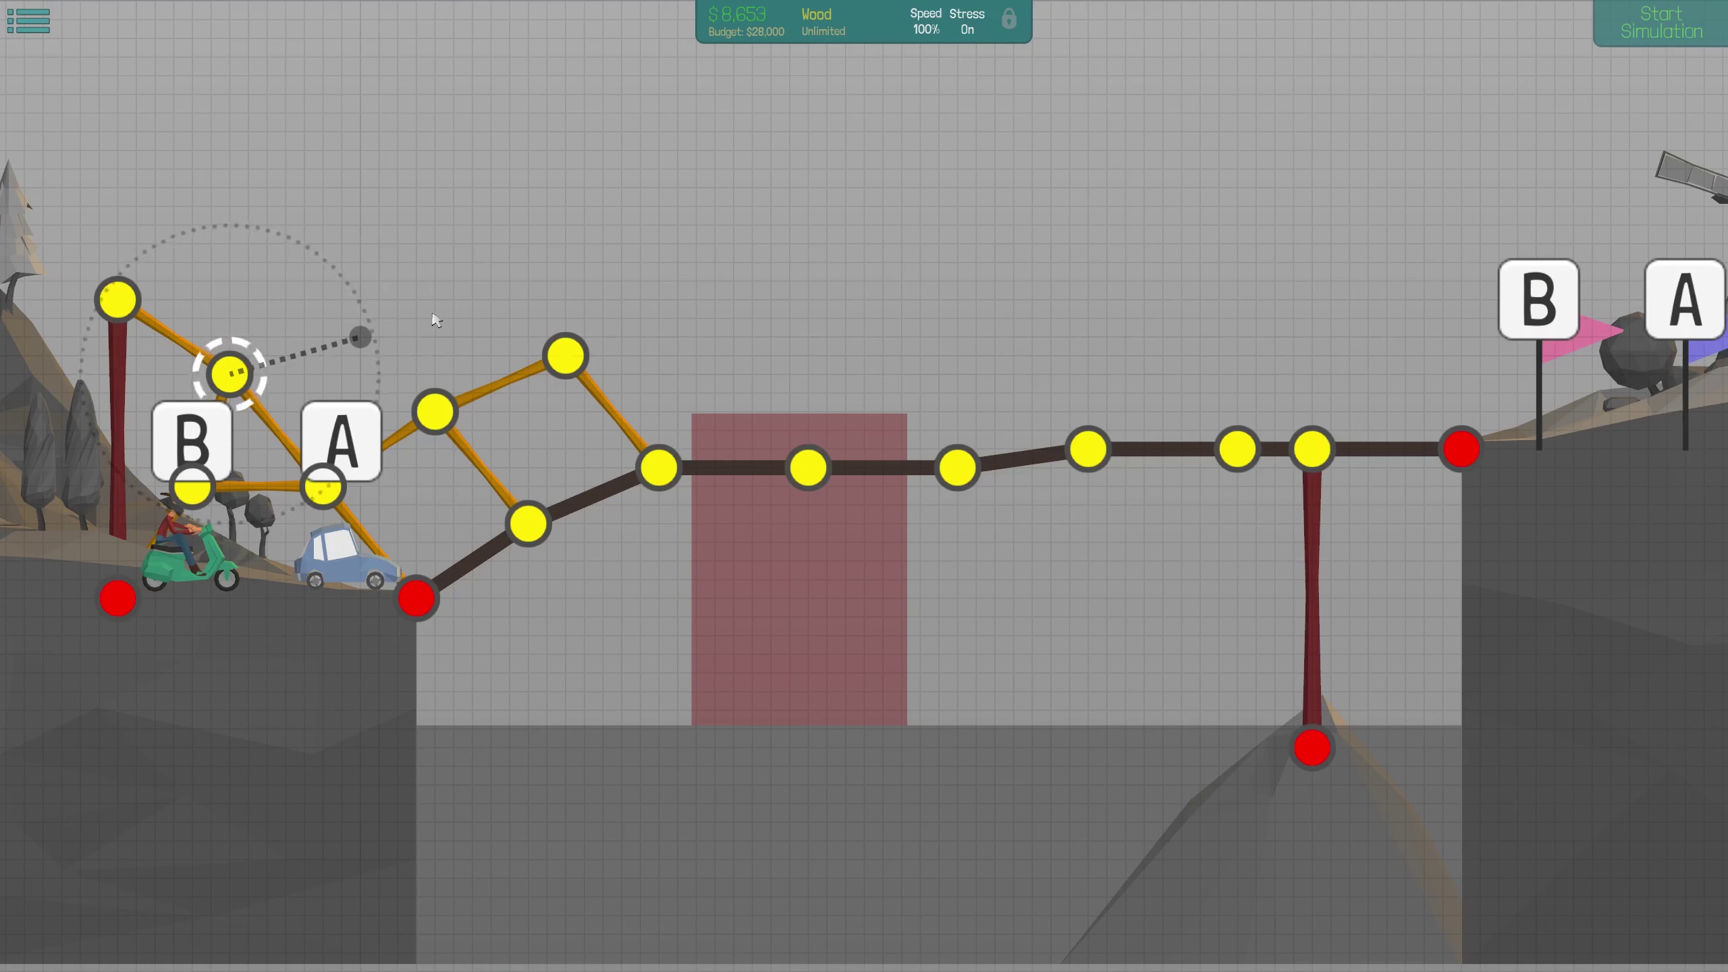
pyautogui.click(434, 412)
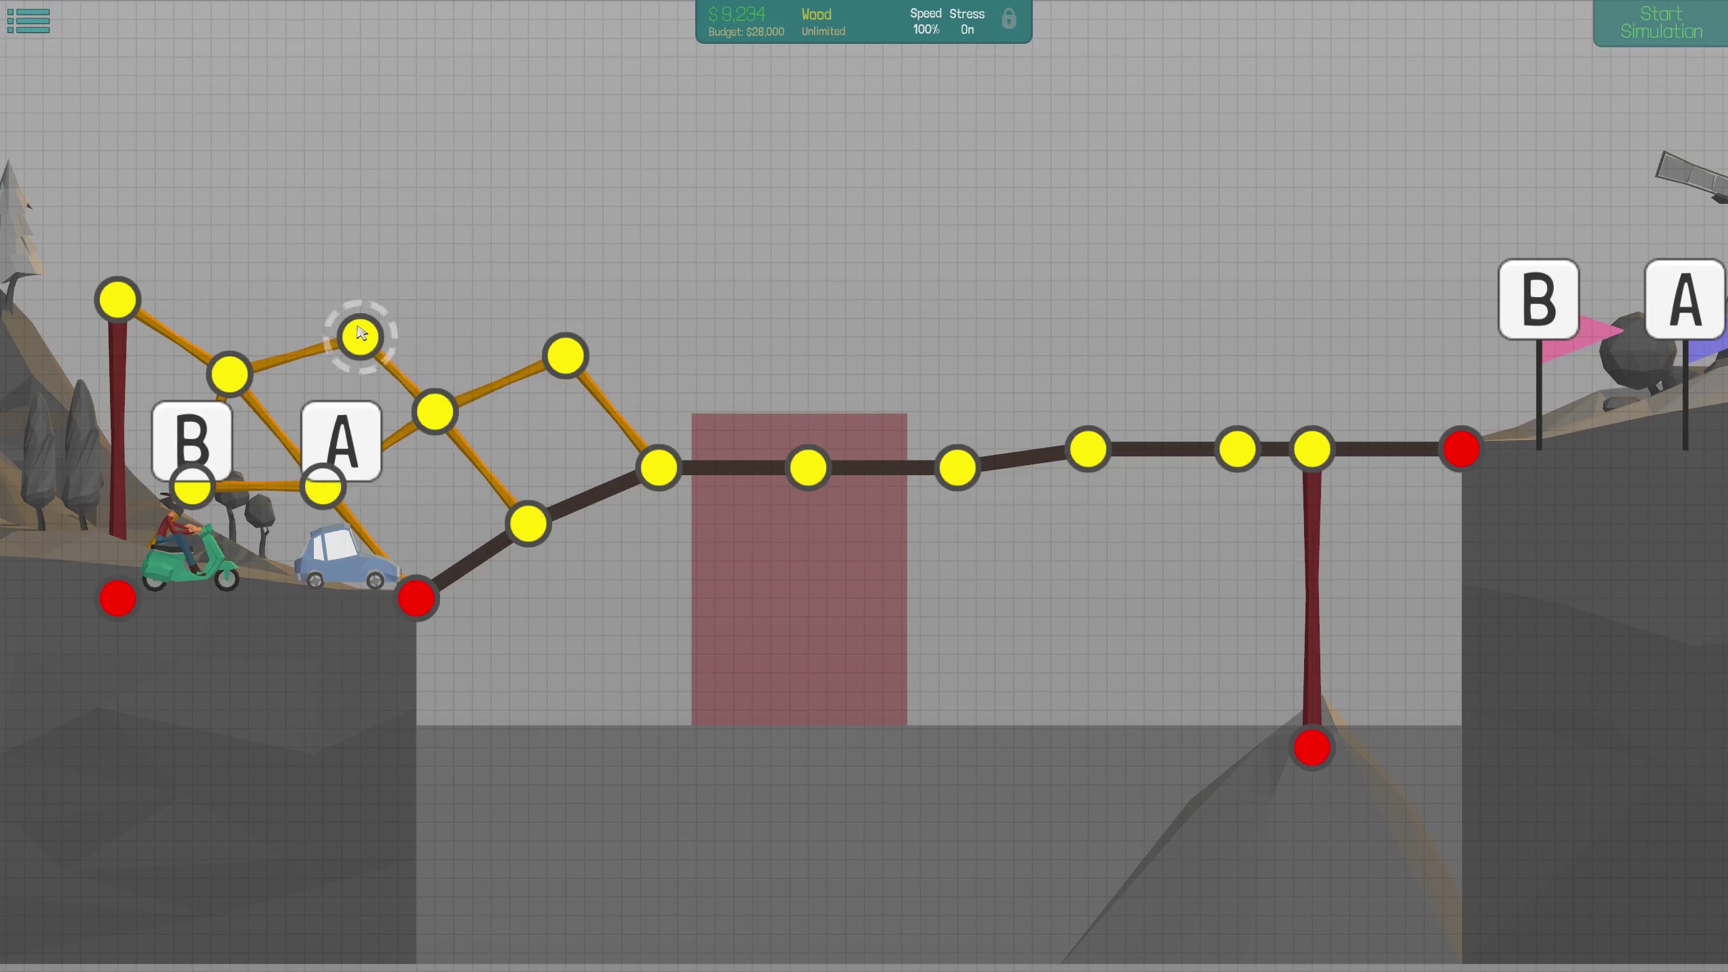
# Add a wooden beam from a truss joint, then run and stop the tugboat test
pyautogui.moveTo(360, 336); pyautogui.dragTo(322, 491)
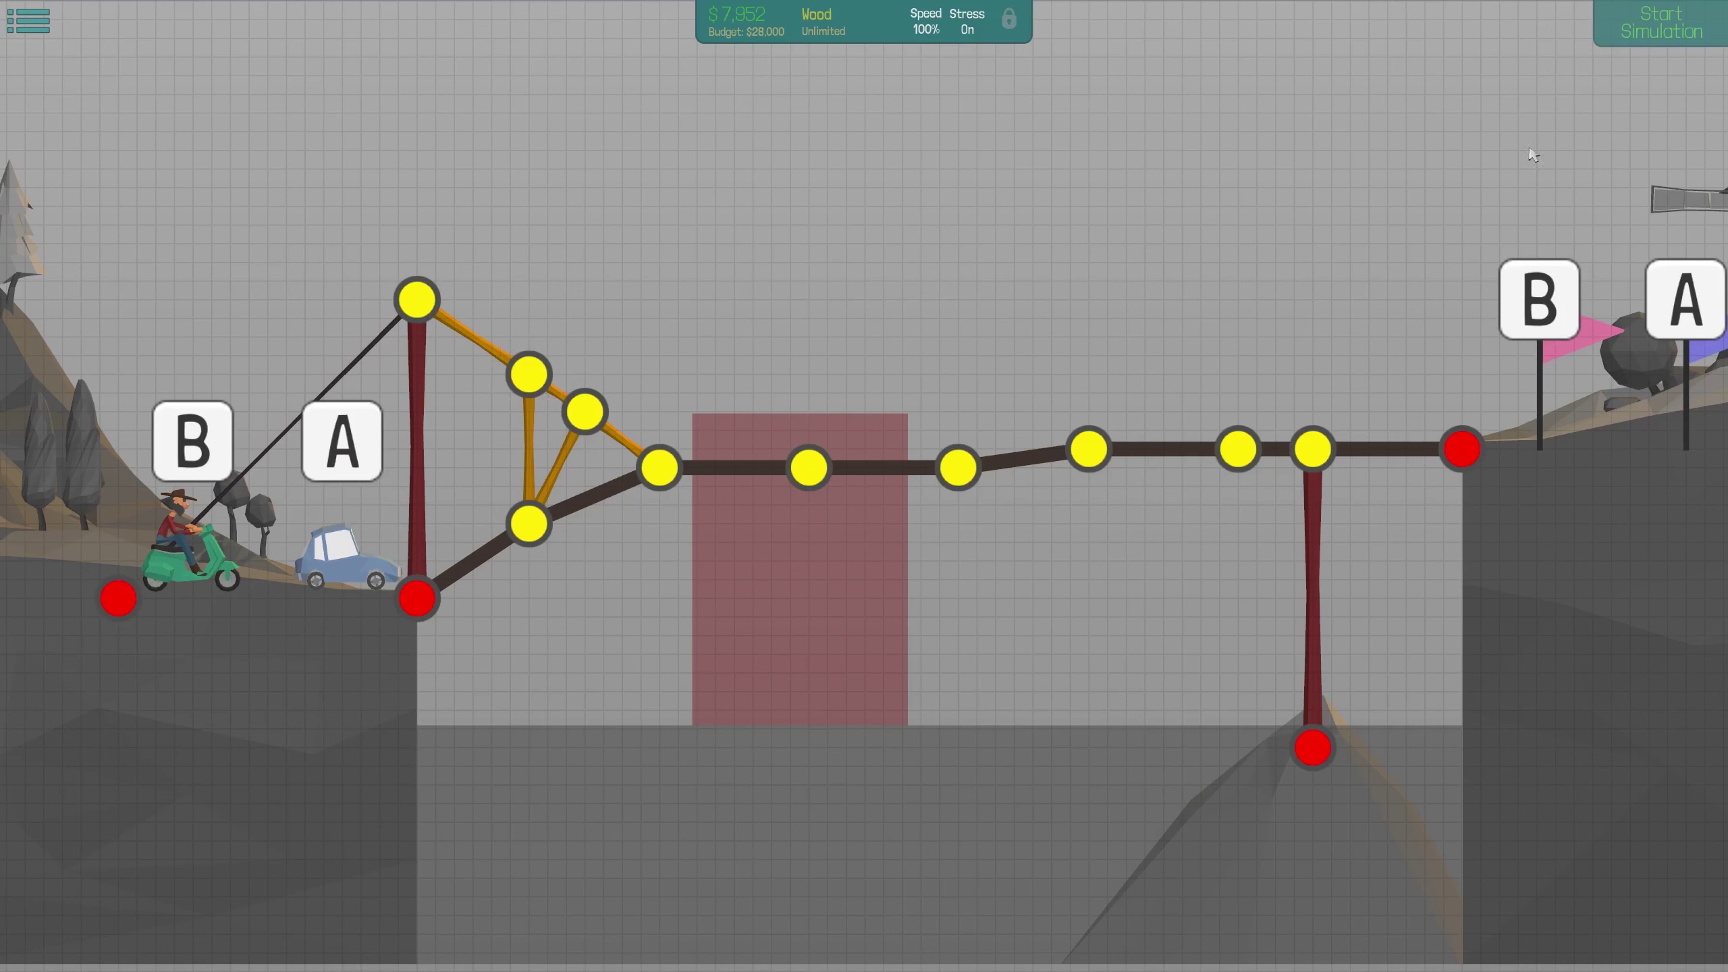
pyautogui.click(1659, 30)
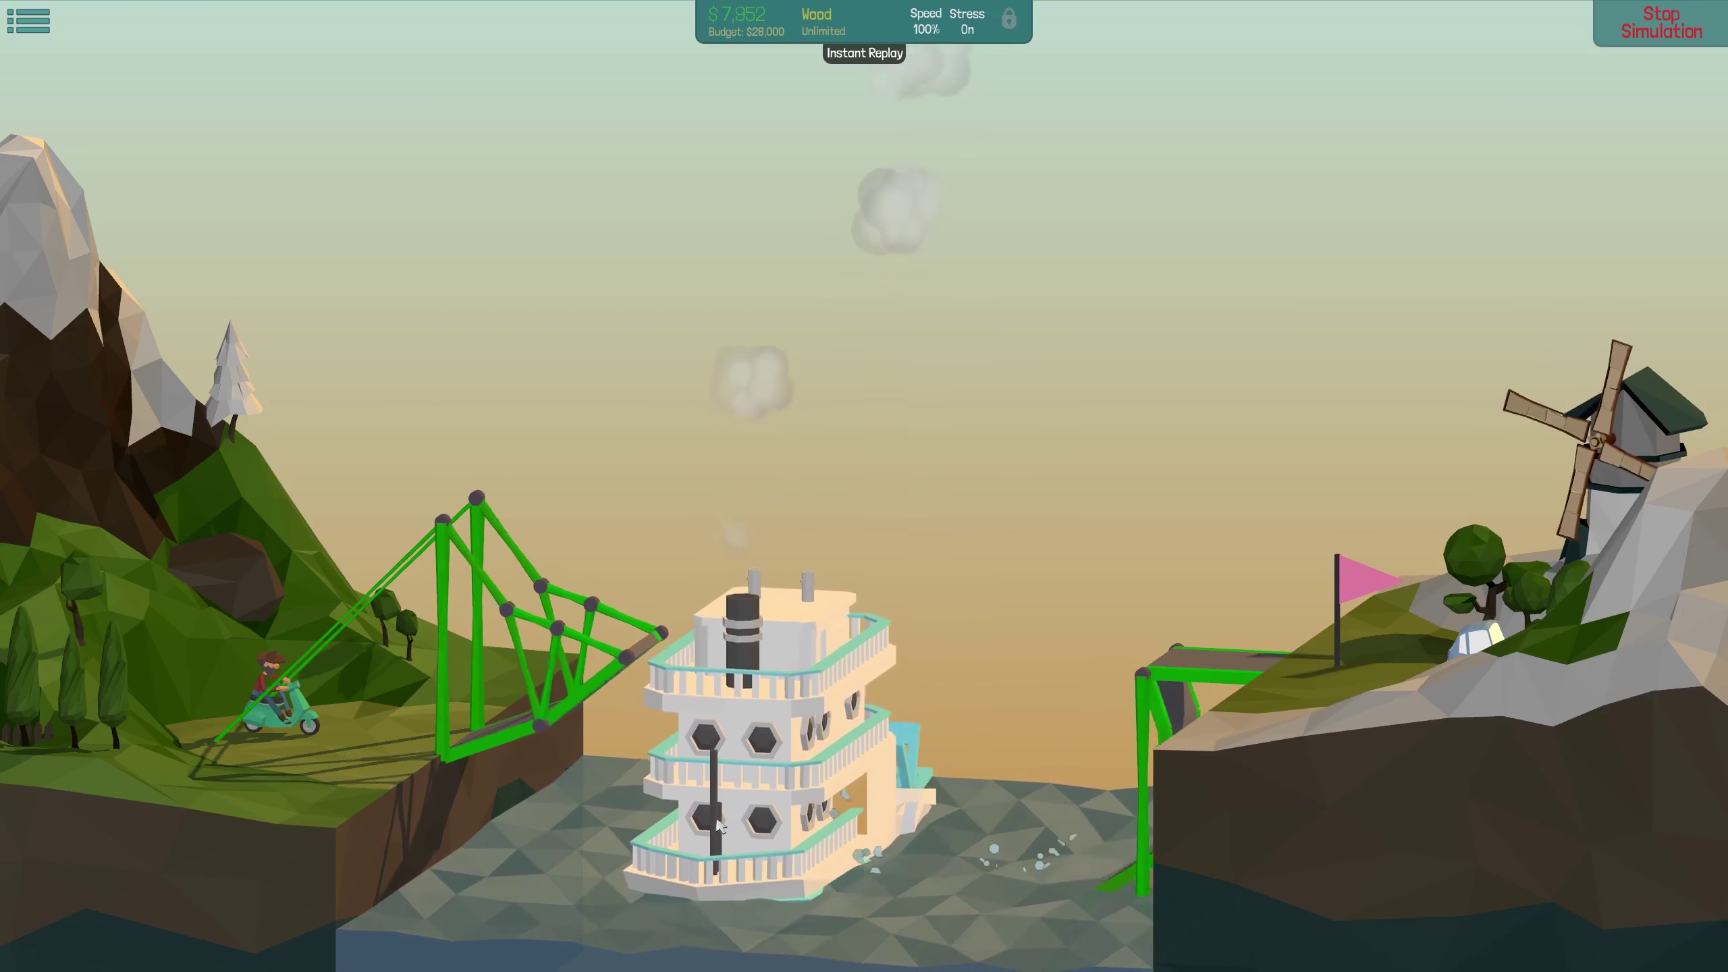
pyautogui.press('space')
# Switch to Hydraulic and add pistons on both halves meeting the split deck joint
pyautogui.rightClick(631, 596)
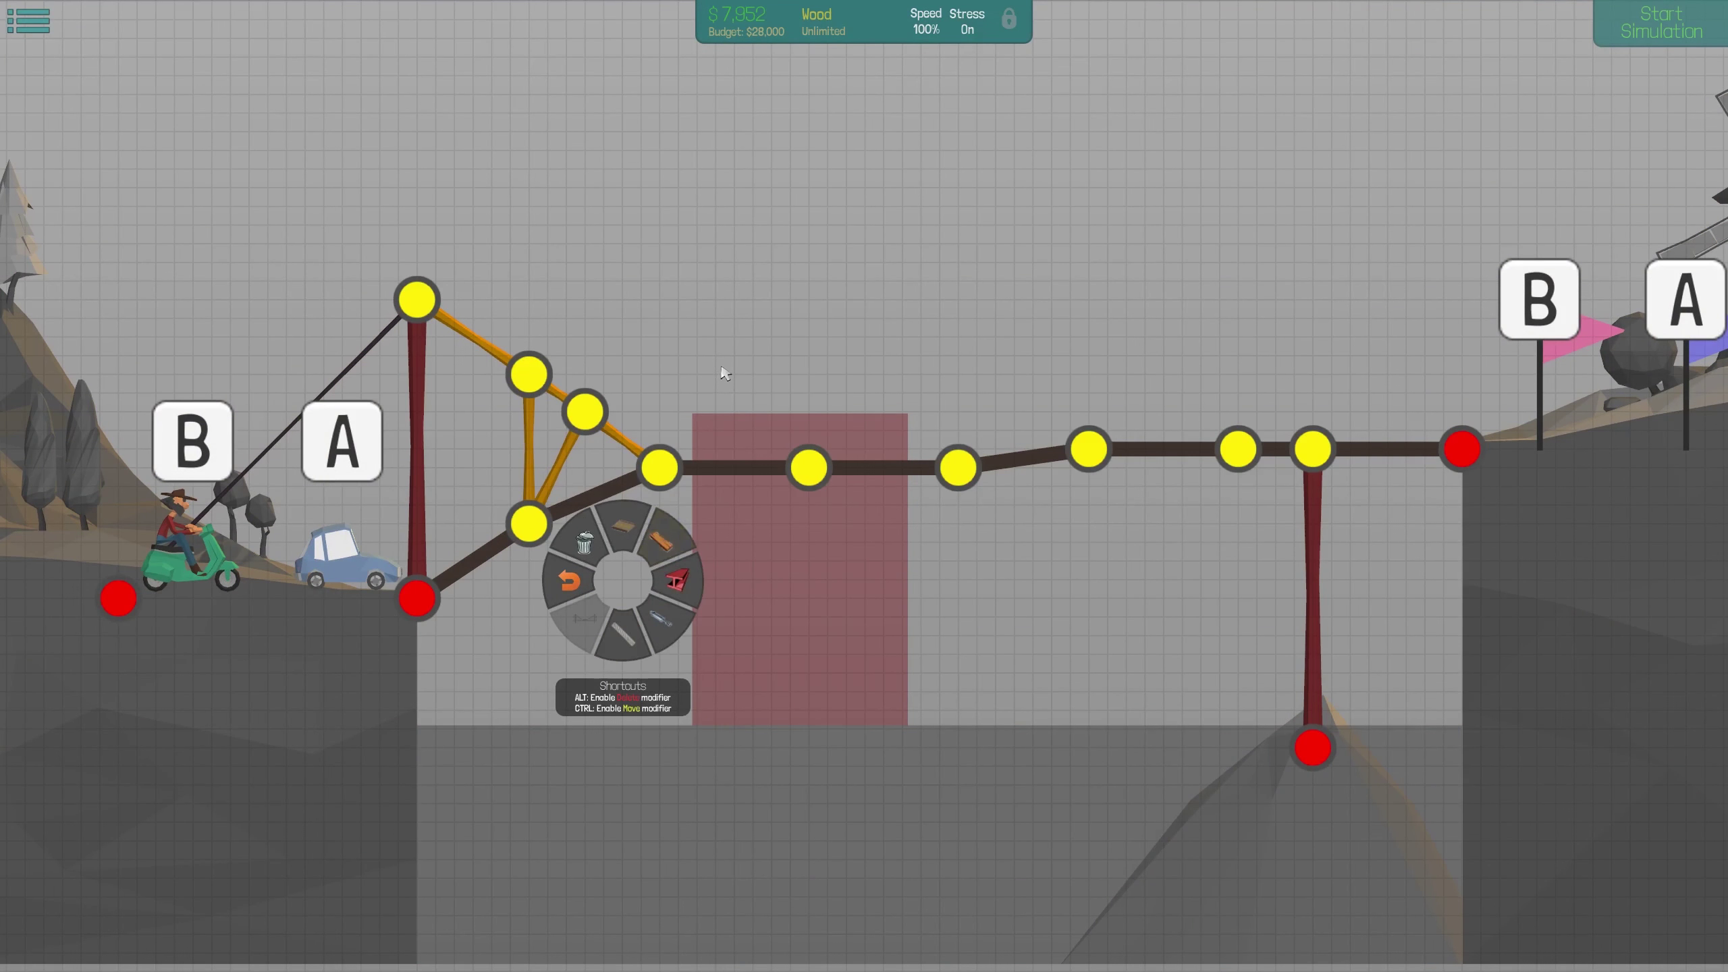
pyautogui.rightClick(636, 391)
pyautogui.click(683, 437)
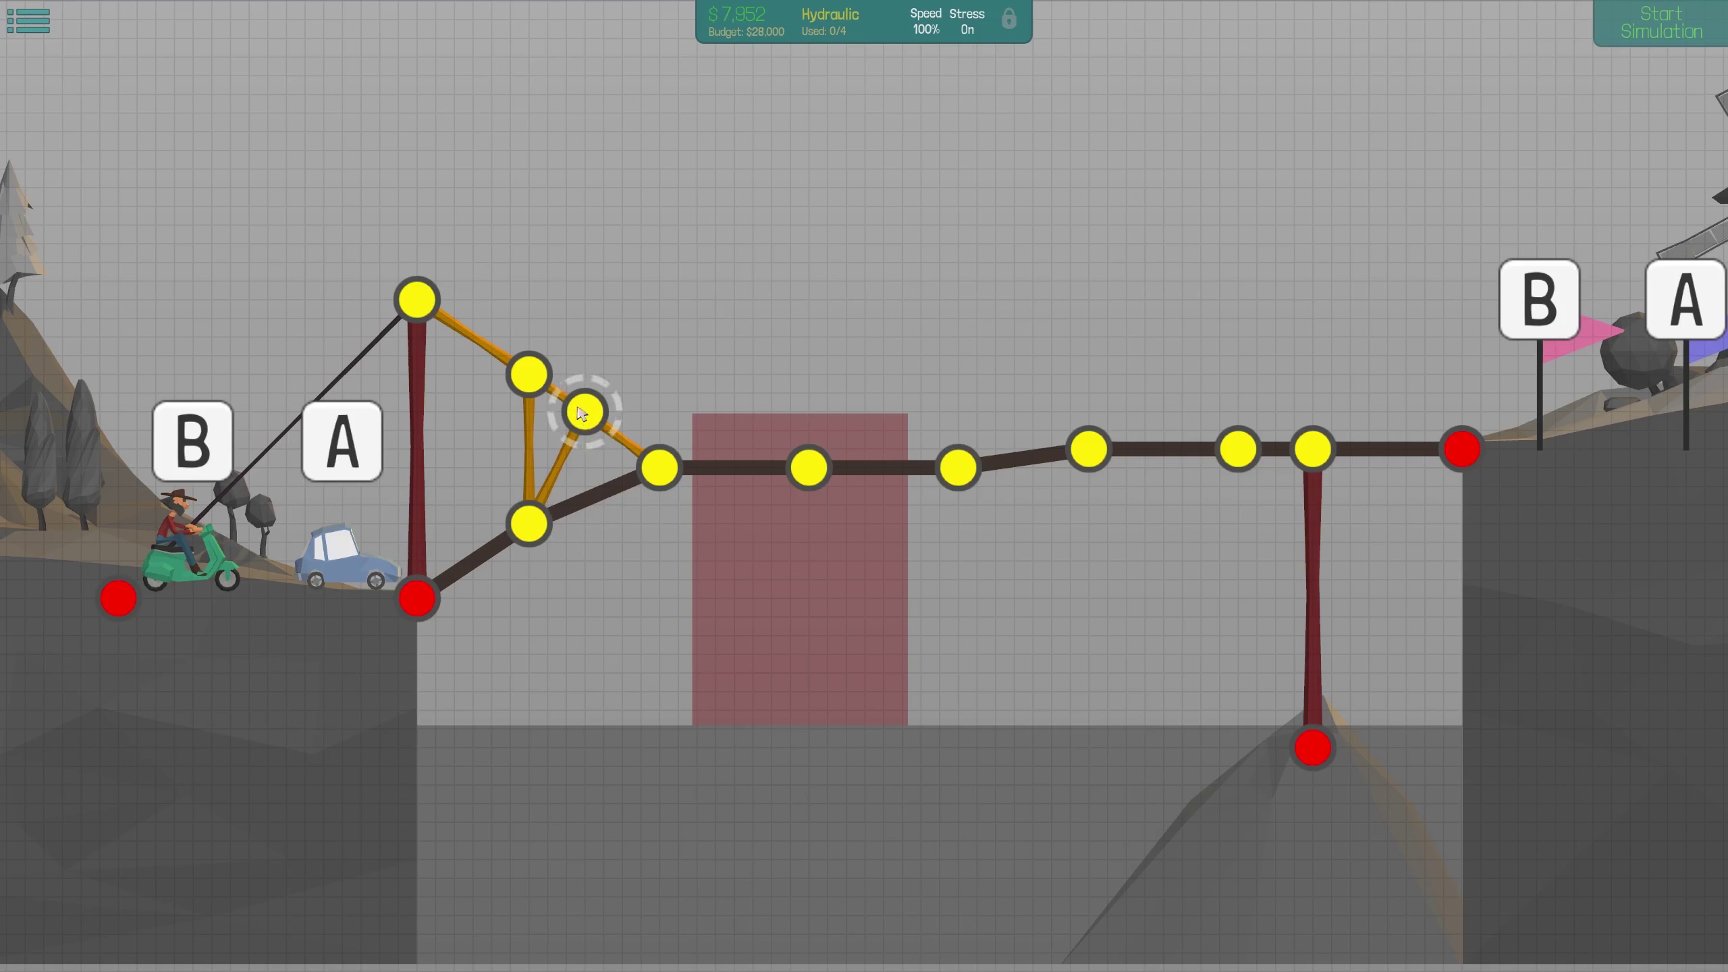
pyautogui.moveTo(657, 469); pyautogui.dragTo(659, 467)
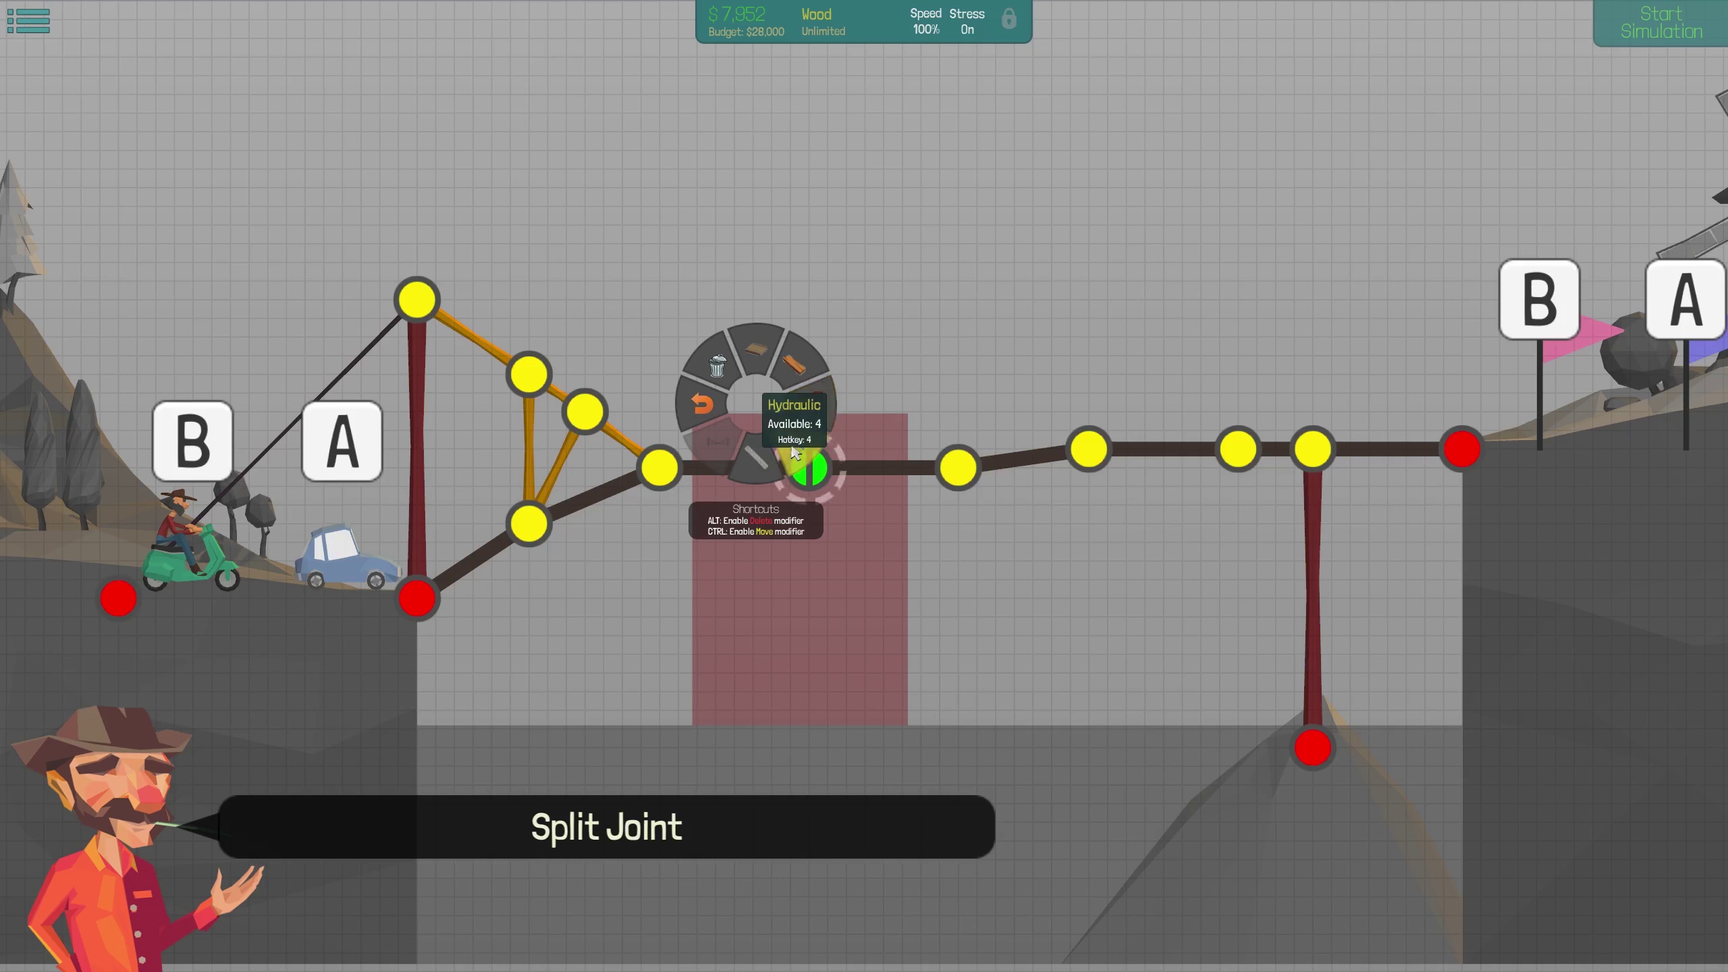
pyautogui.moveTo(584, 411); pyautogui.dragTo(808, 468)
# Switch back to Wood and brace the right half with members to the bank anchor and pier
pyautogui.press('Tab')
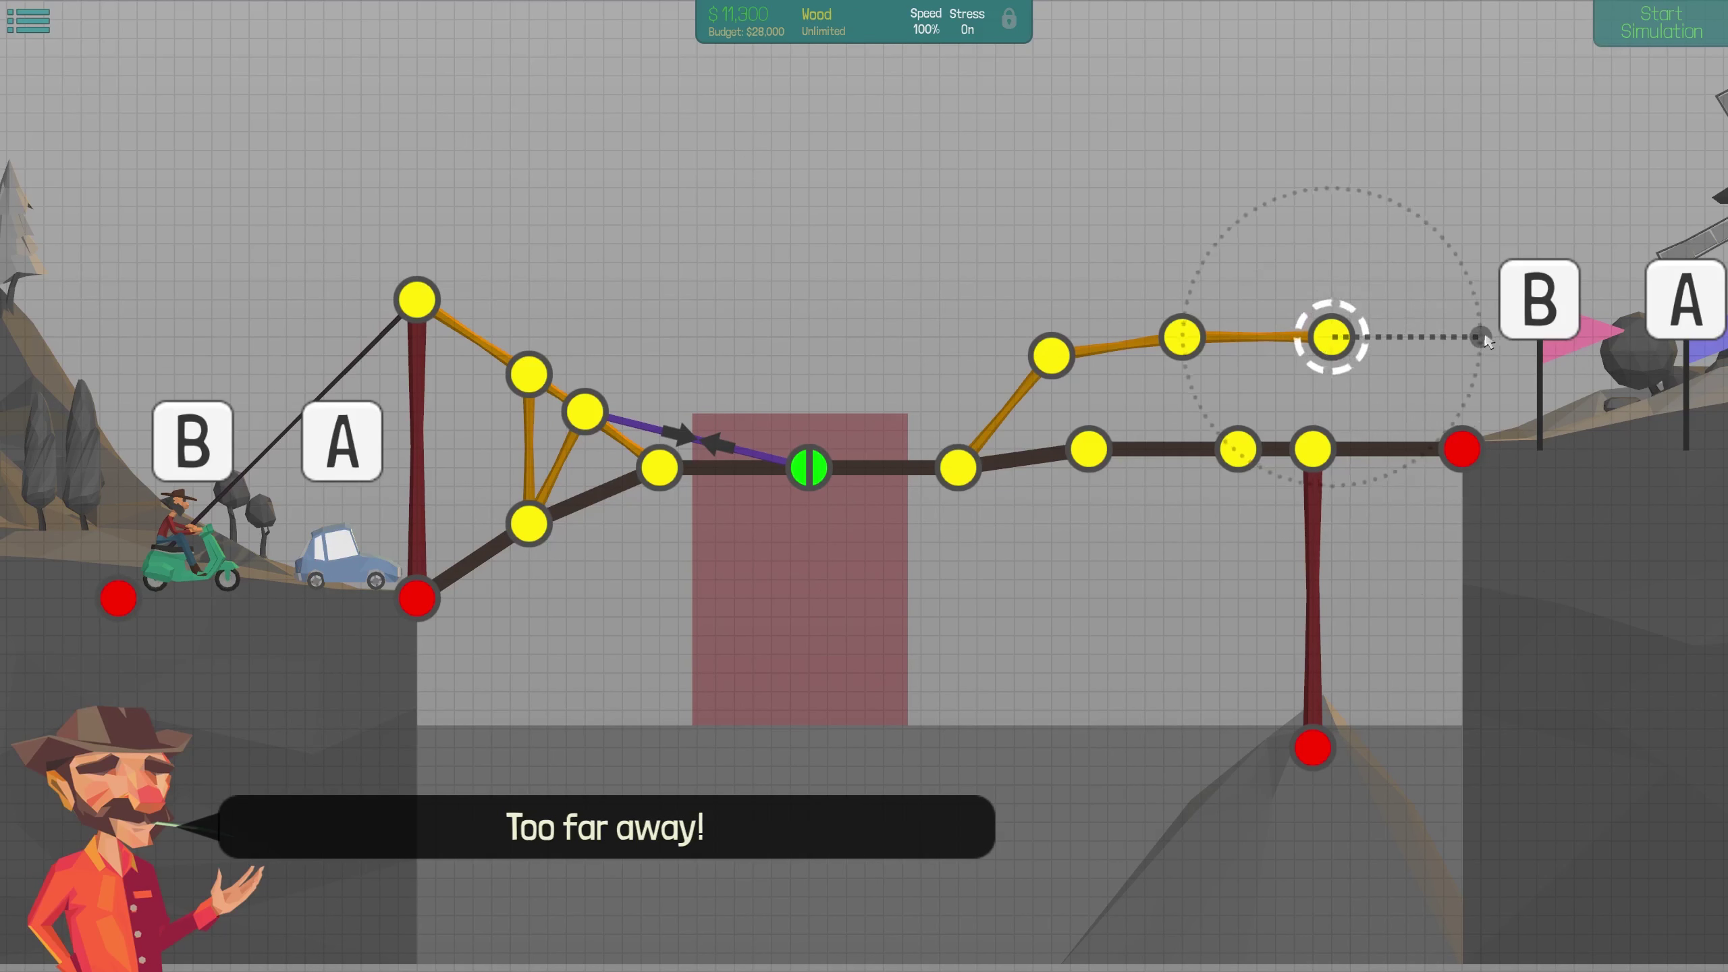
pyautogui.moveTo(1480, 338); pyautogui.dragTo(1465, 440)
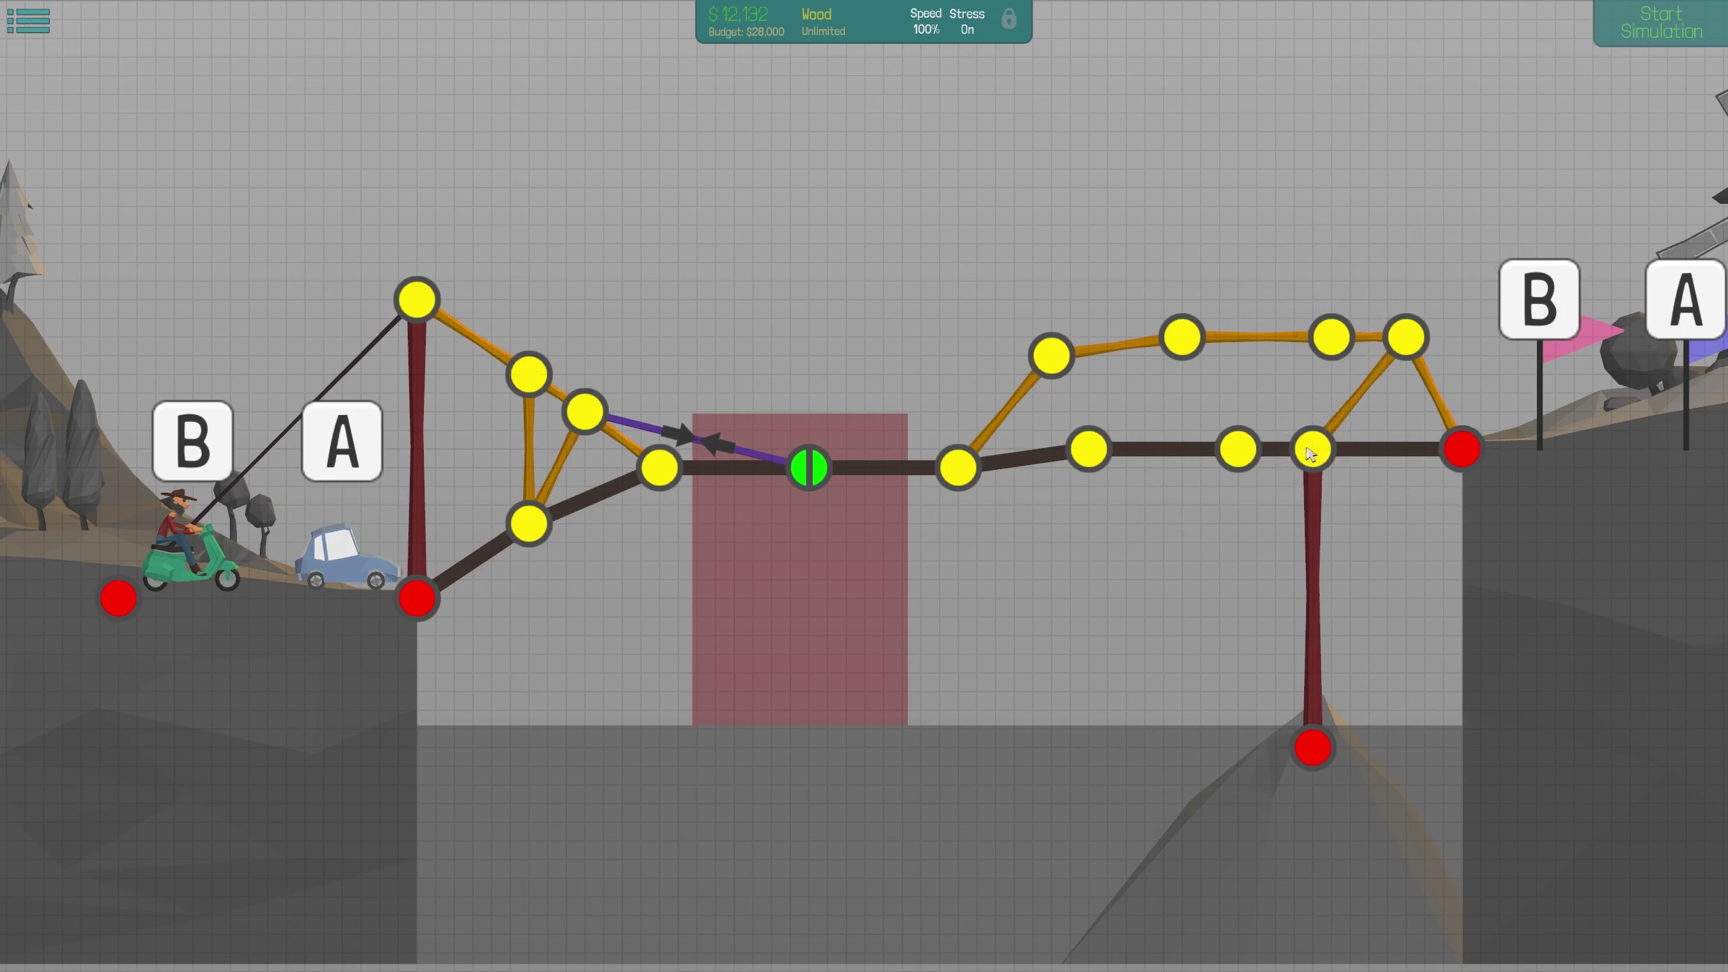
pyautogui.press('Tab')
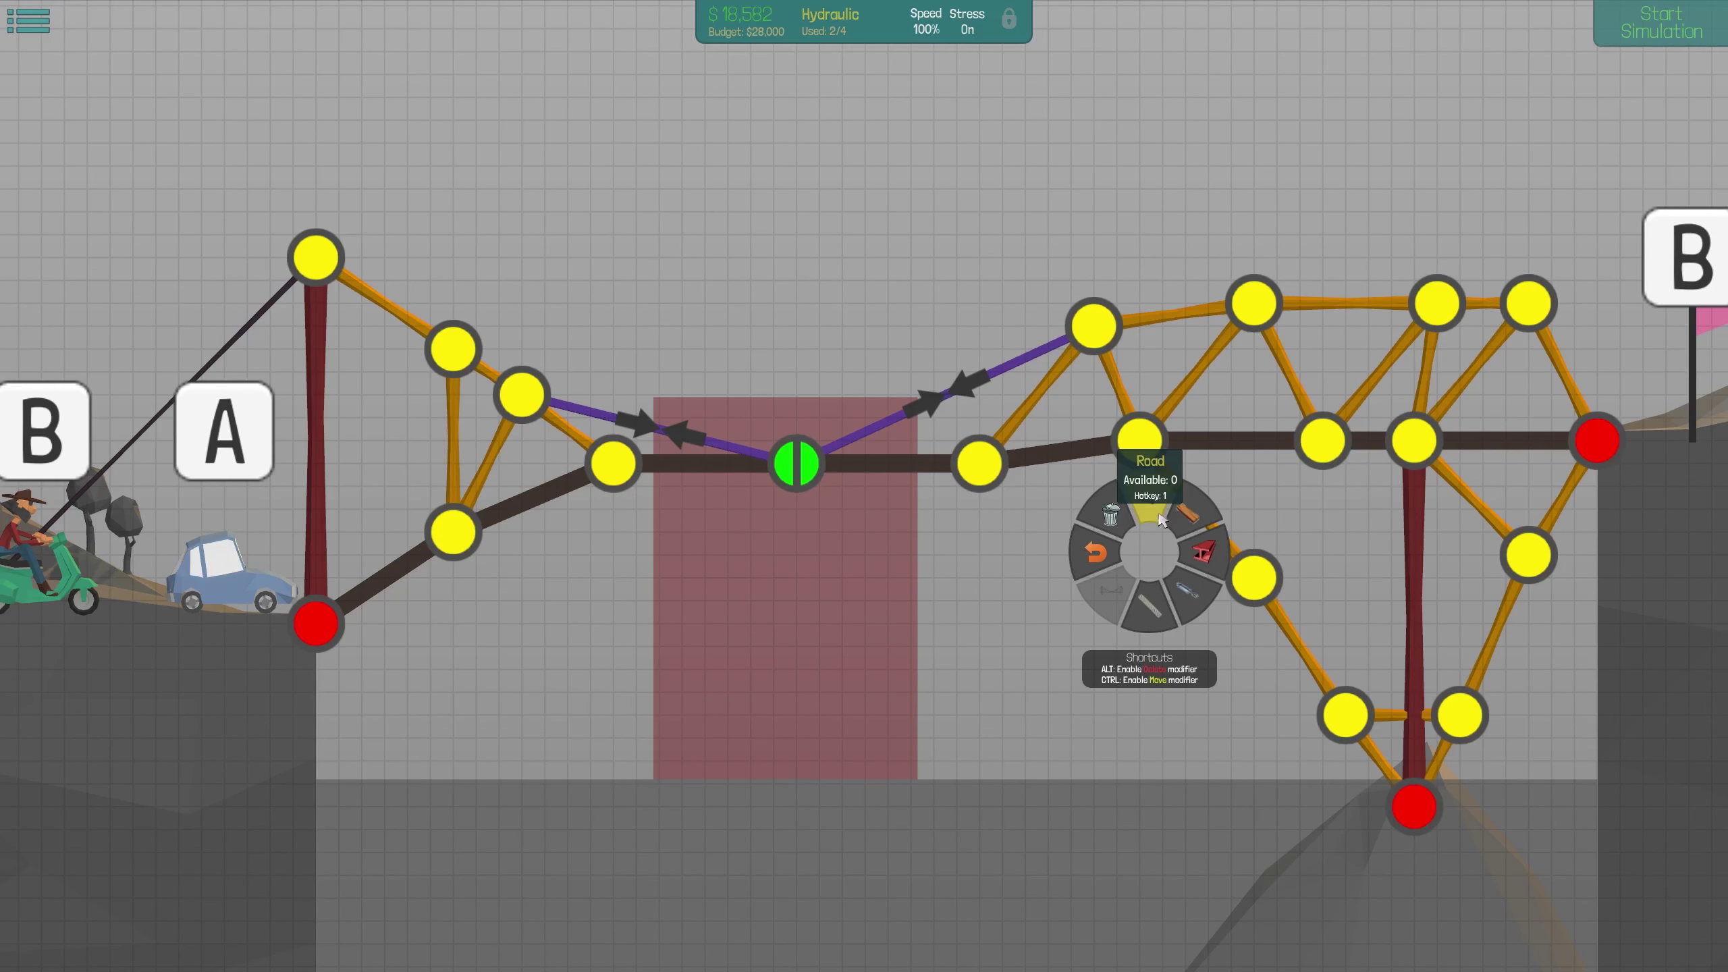
pyautogui.click(1187, 518)
pyautogui.moveTo(979, 464); pyautogui.dragTo(1255, 576)
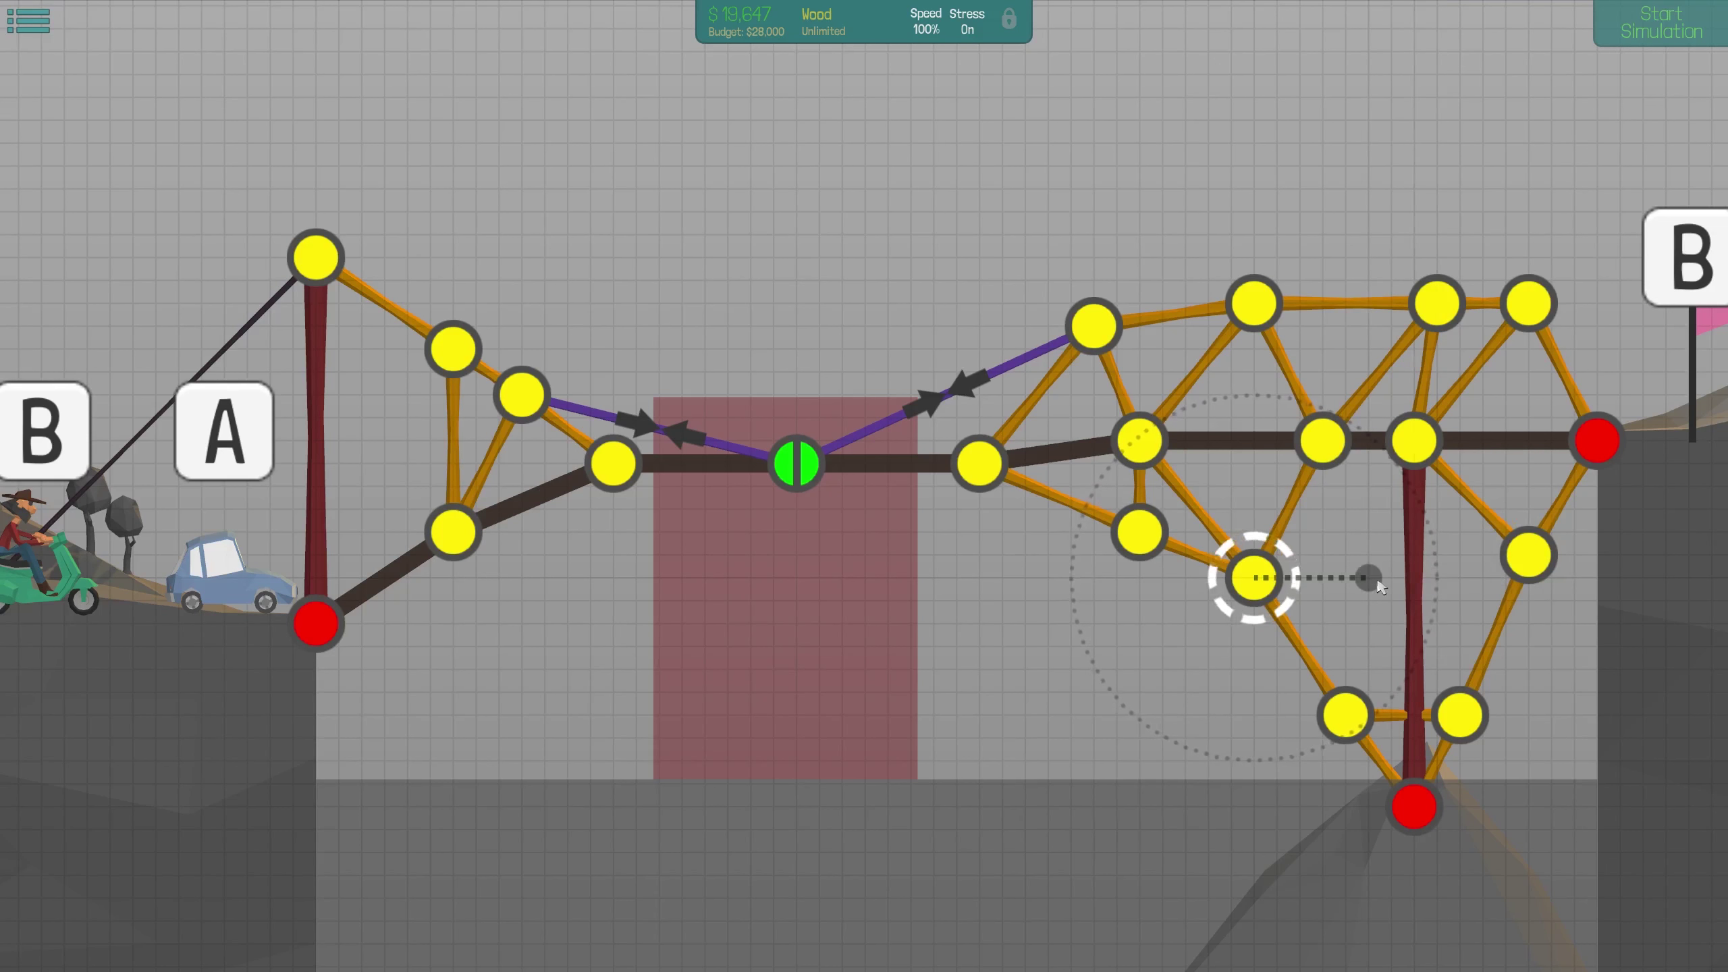
# Run the $19,647 drawbridge simulation, swinging the camera around to watch the scooter cross
pyautogui.click(1620, 31)
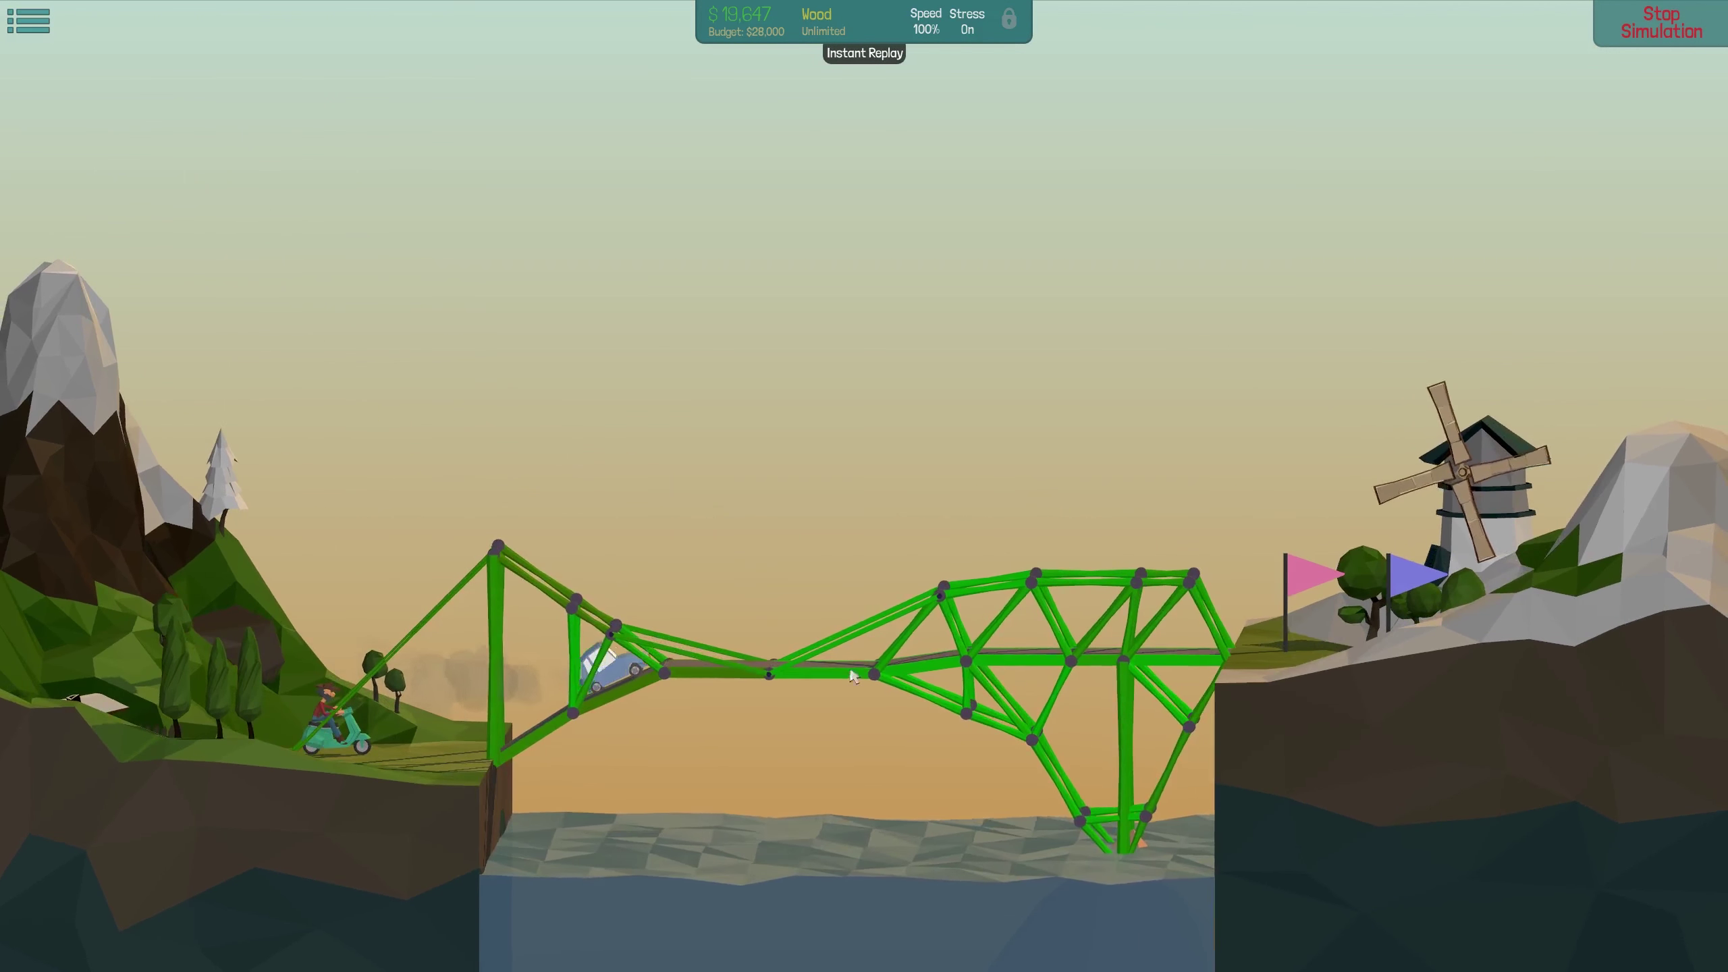
pyautogui.scroll(3, 814, 770)
pyautogui.moveTo(810, 817); pyautogui.dragTo(830, 513)
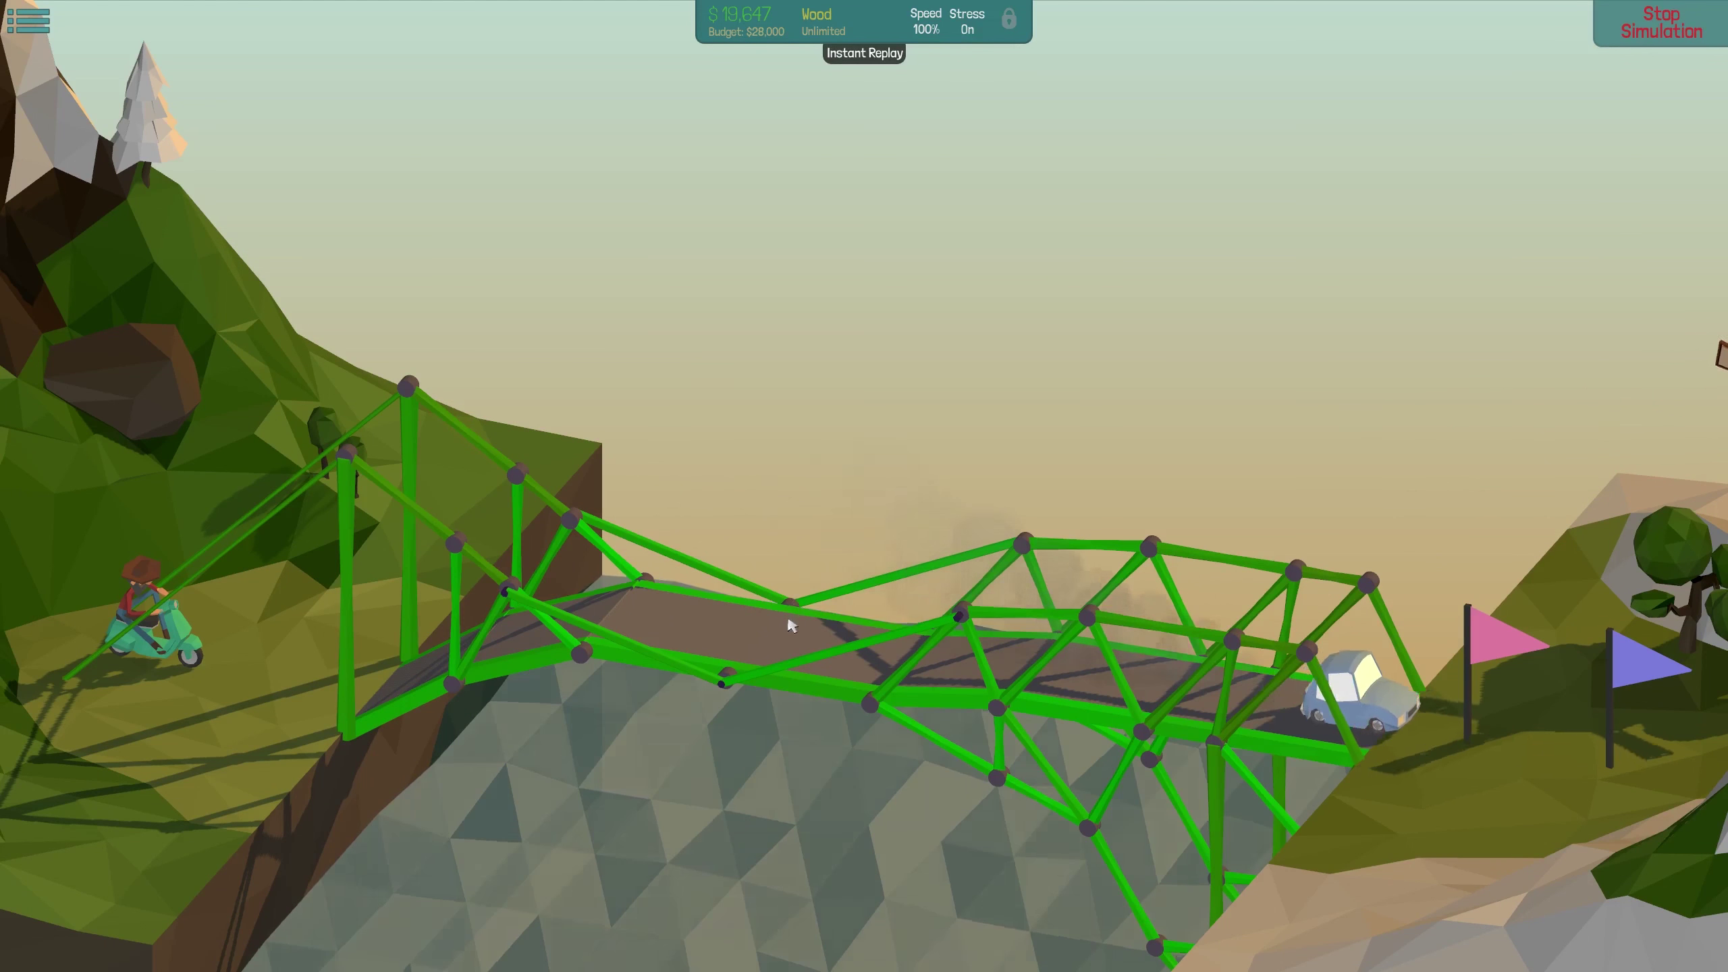
pyautogui.scroll(3, 848, 495)
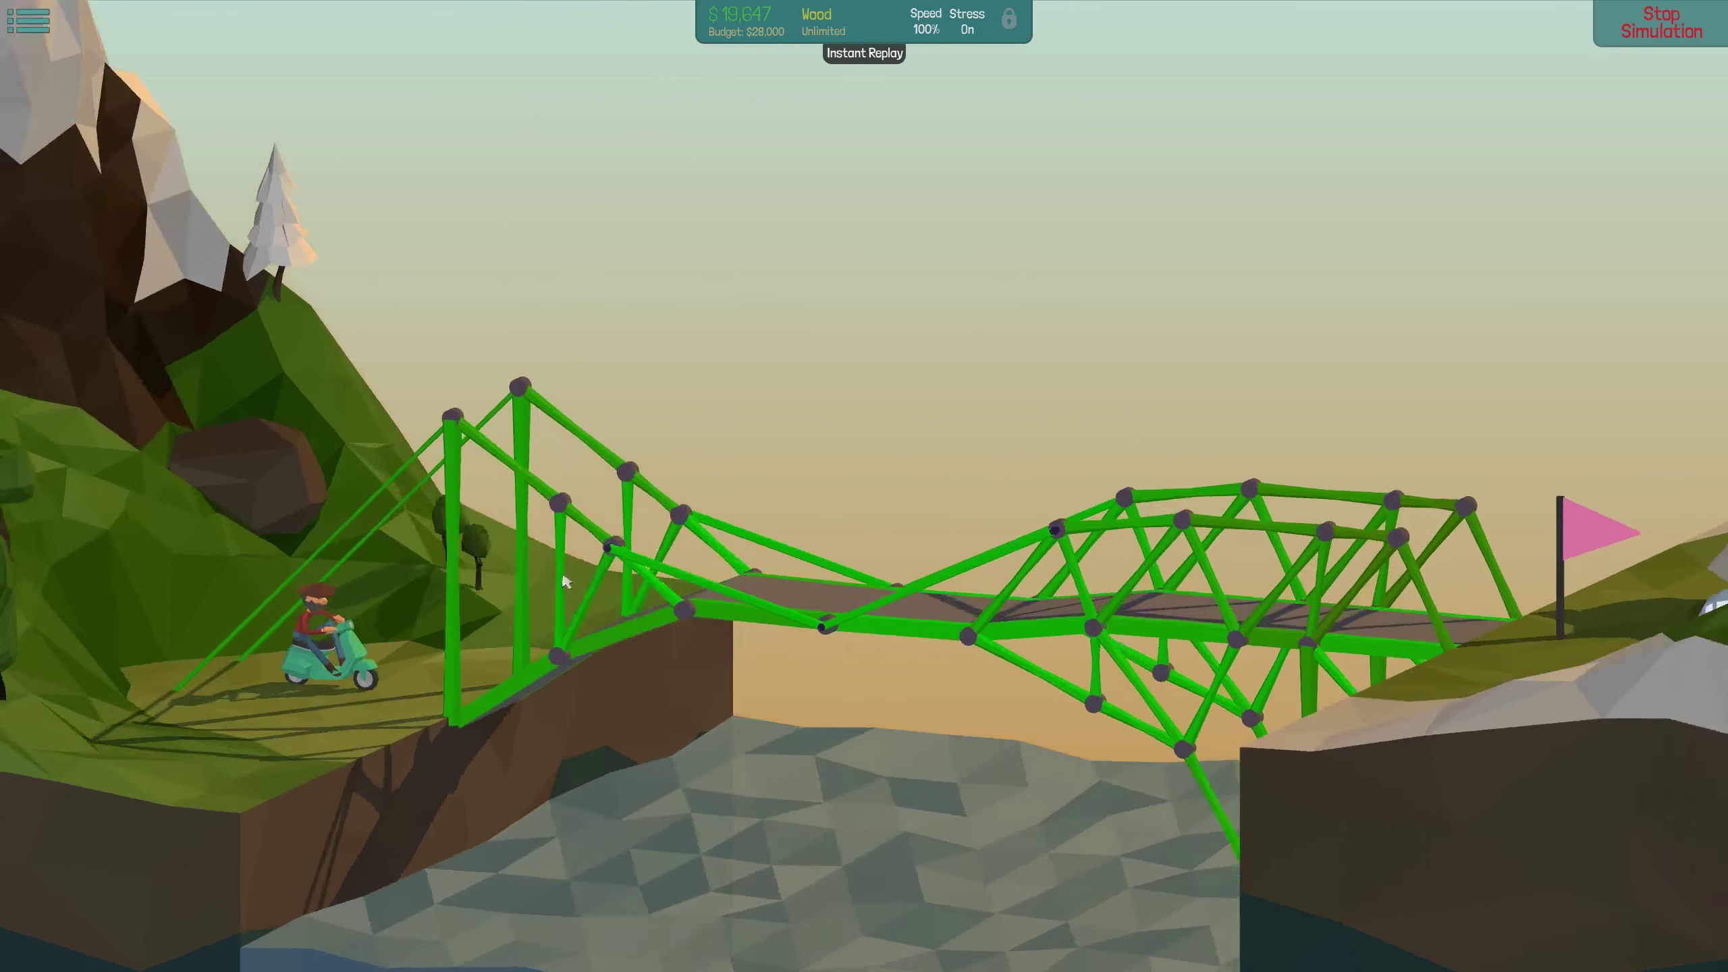
pyautogui.moveTo(825, 451)
pyautogui.mouseDown()
pyautogui.moveTo(323, 740)
pyautogui.moveTo(551, 616)
pyautogui.moveTo(1049, 646)
pyautogui.mouseUp()
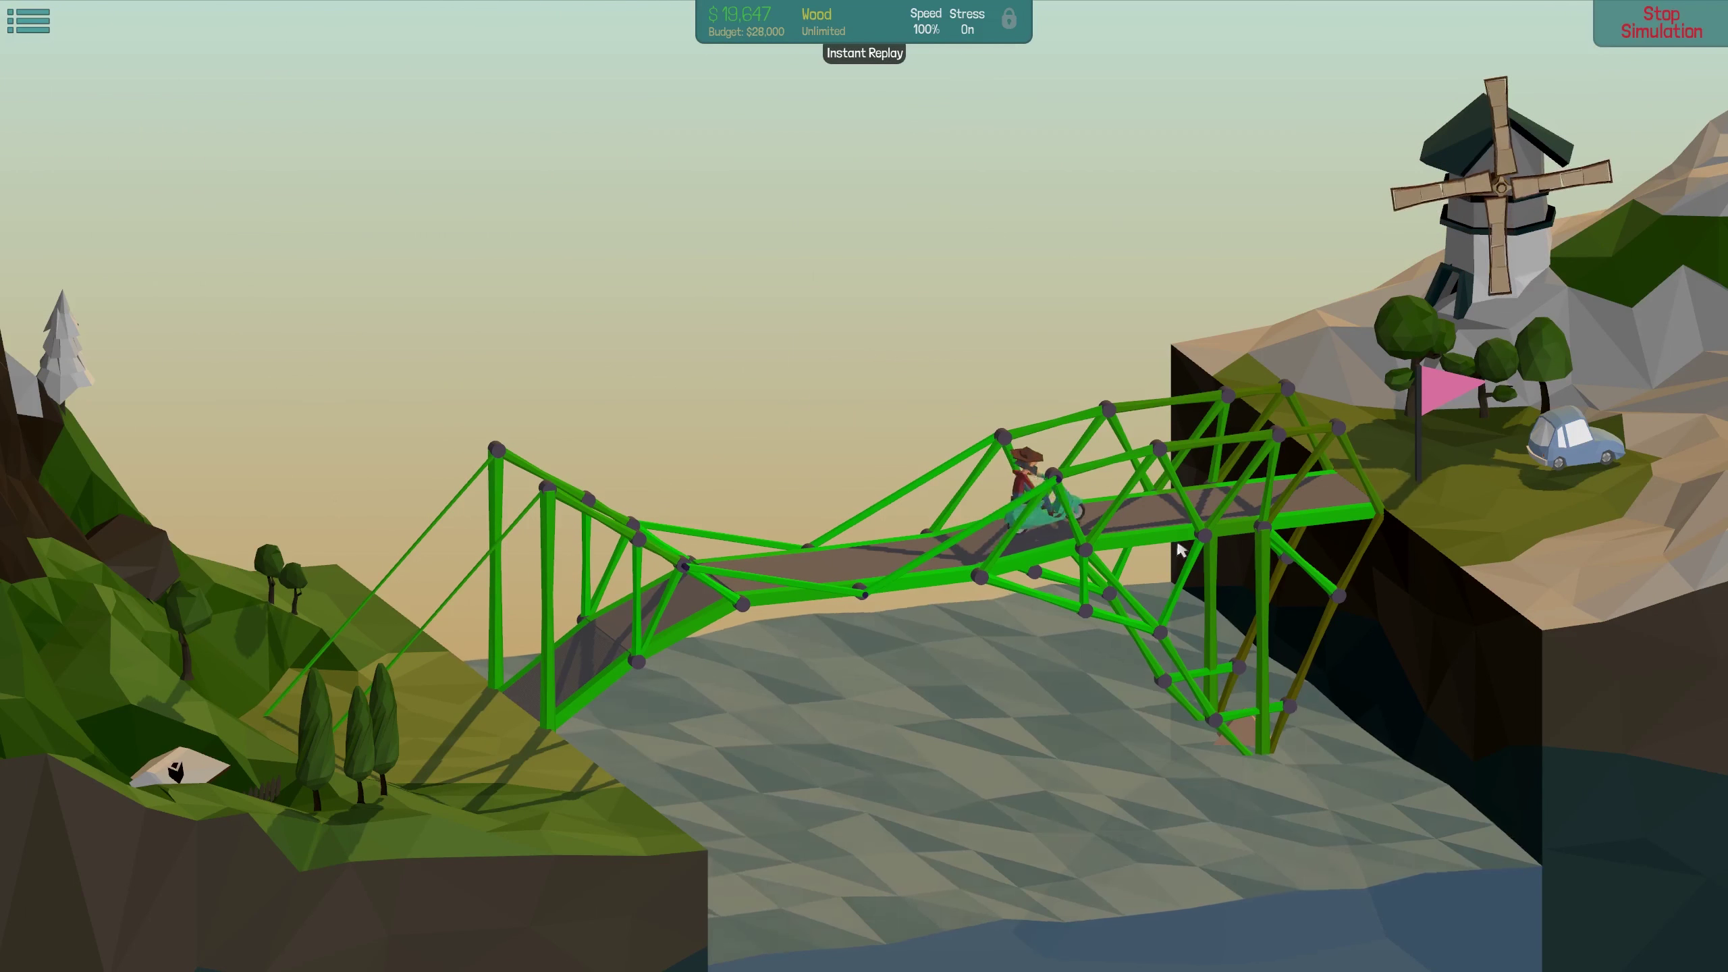
pyautogui.moveTo(1178, 547)
pyautogui.mouseDown()
pyautogui.moveTo(957, 487)
pyautogui.moveTo(856, 418)
pyautogui.mouseUp()
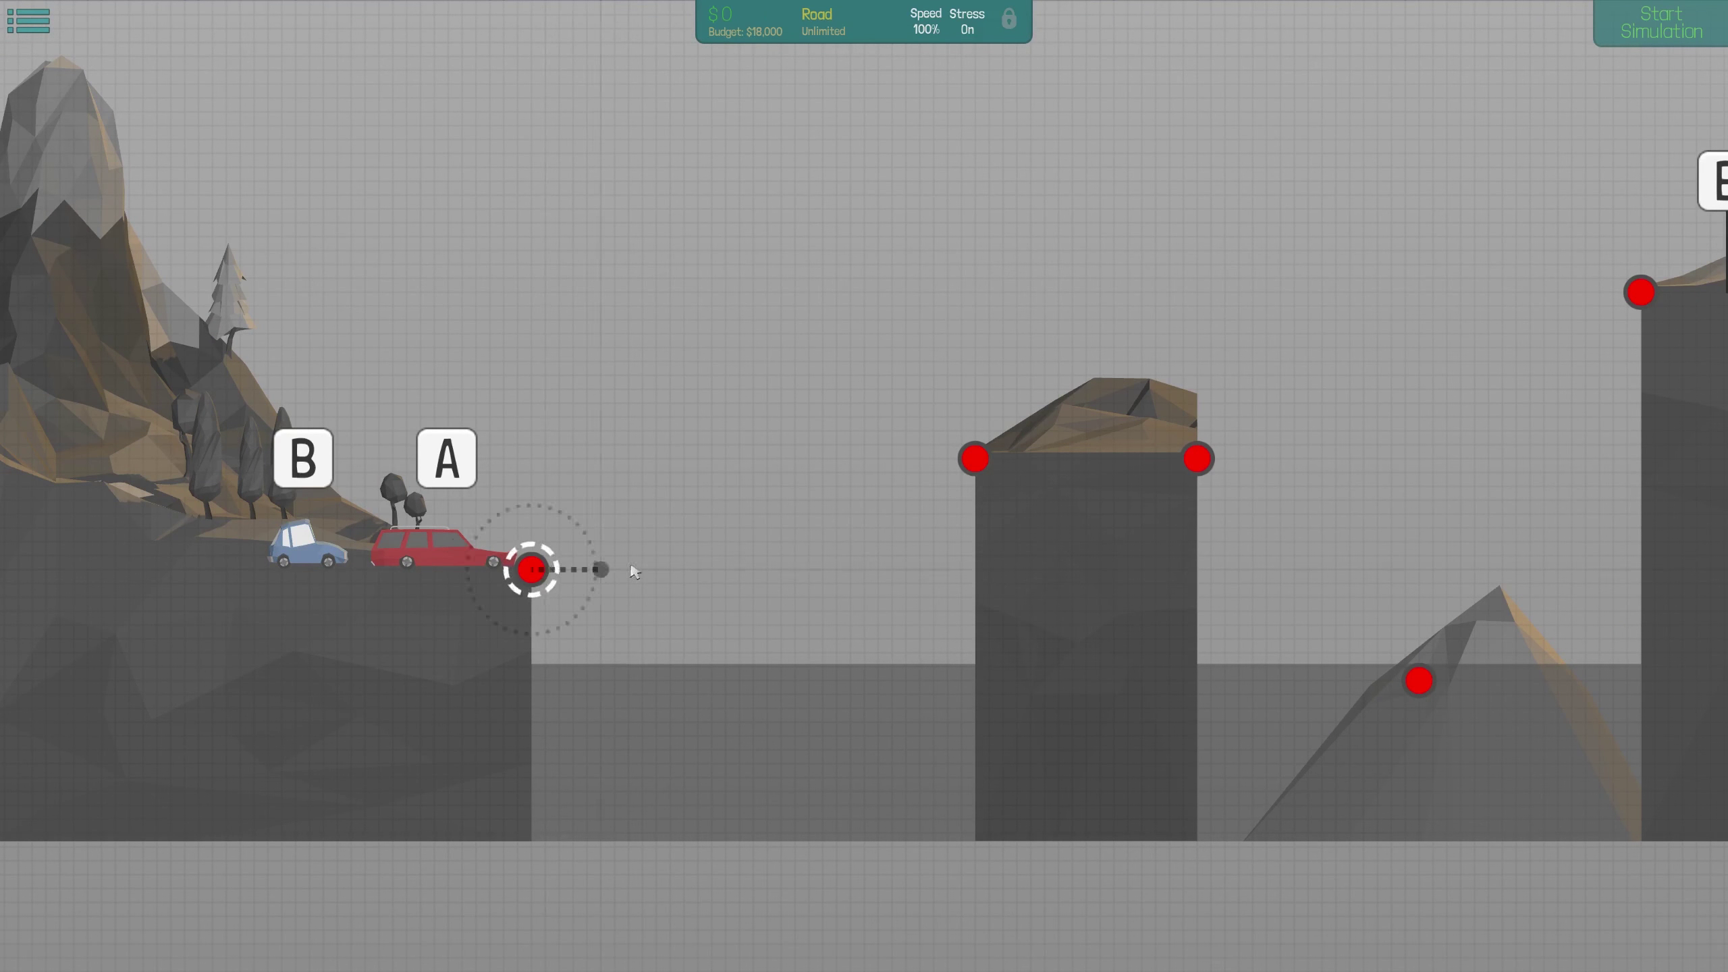
# Pick the building material and run a quick start-stop test of the road spans
pyautogui.rightClick(702, 555)
pyautogui.click(737, 509)
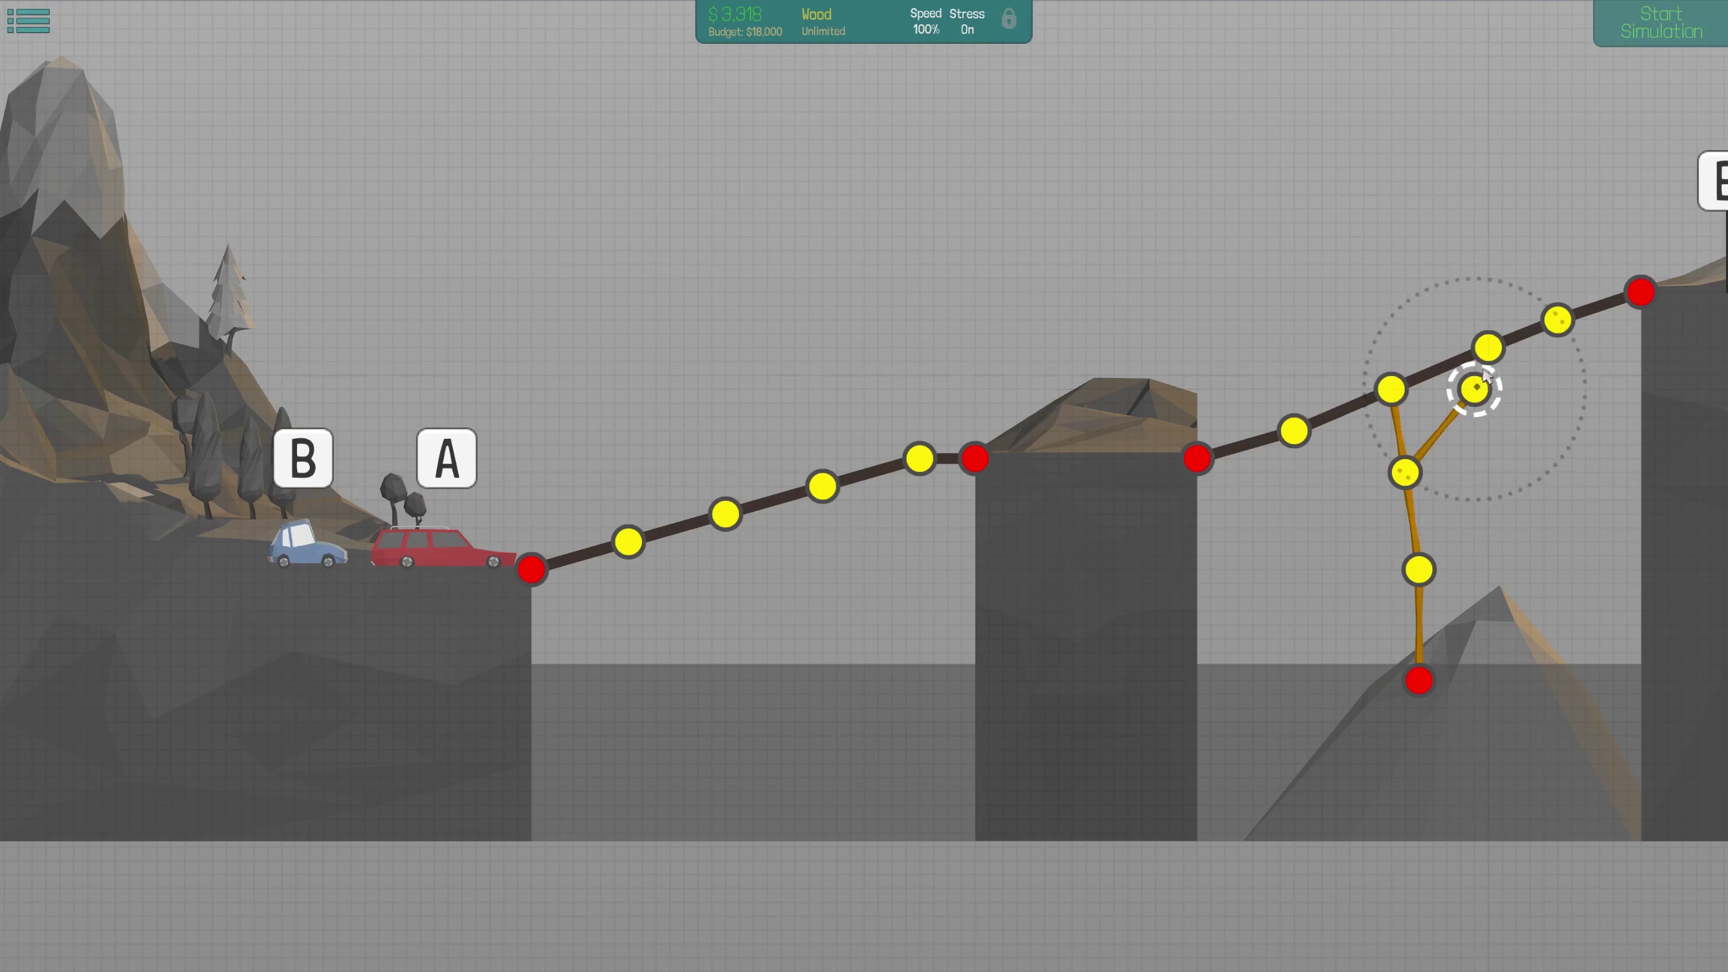
pyautogui.rightClick(1490, 410)
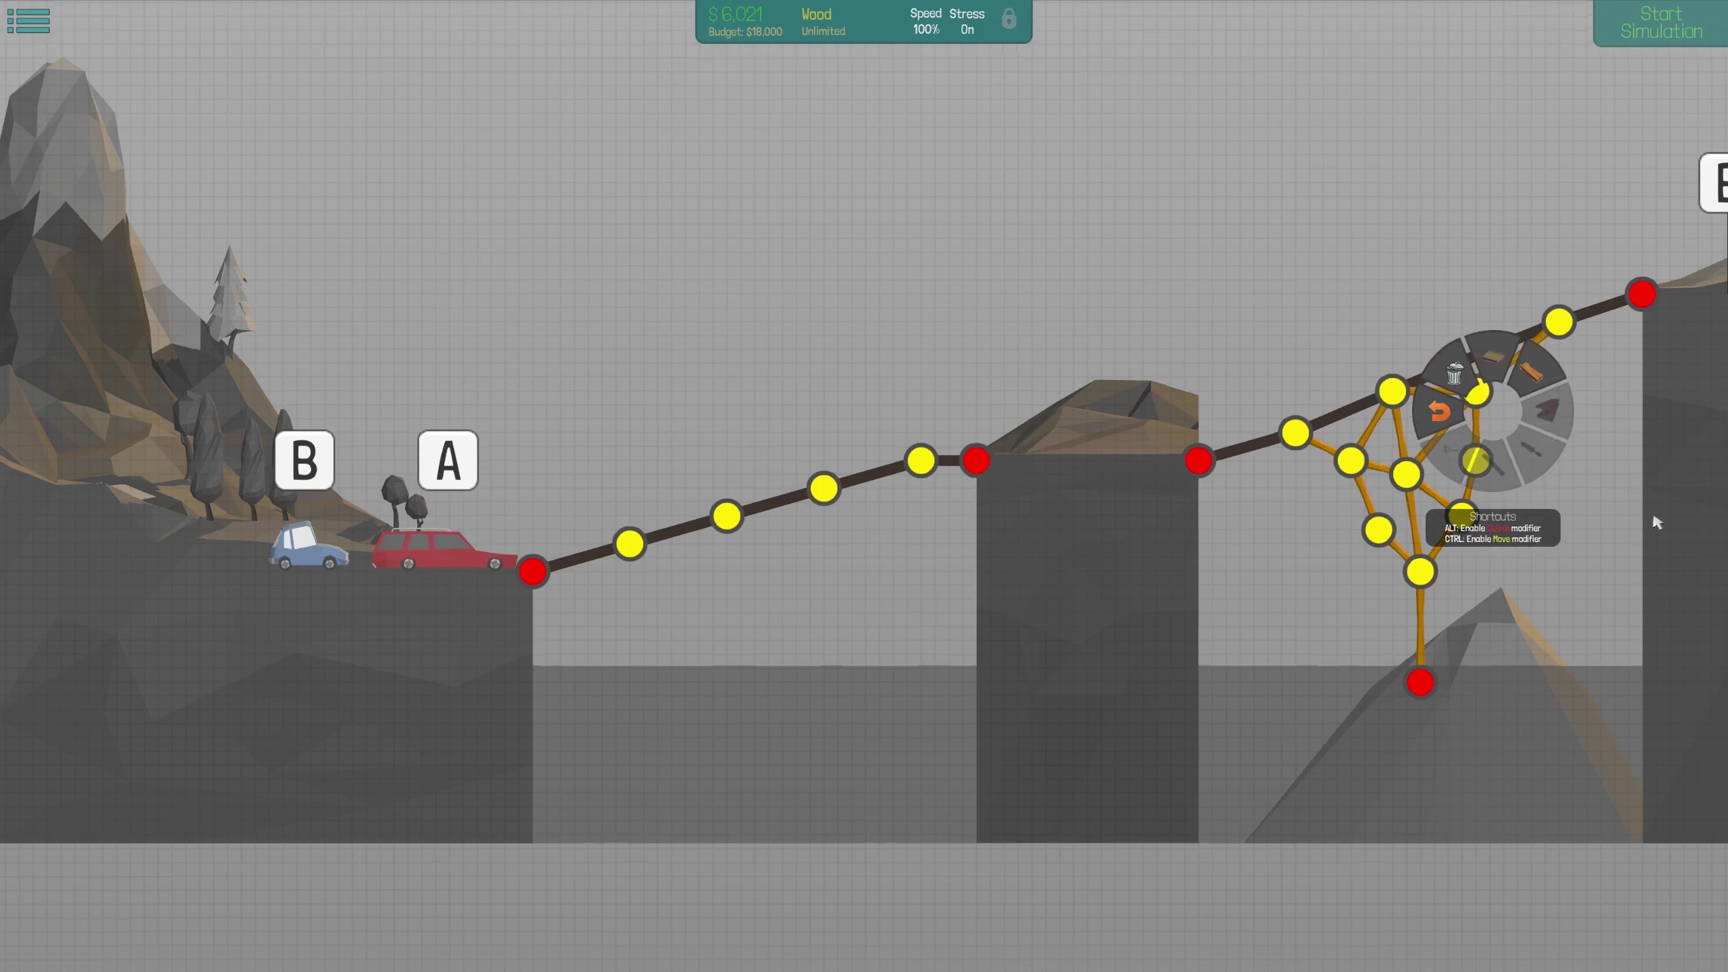
pyautogui.click(1660, 25)
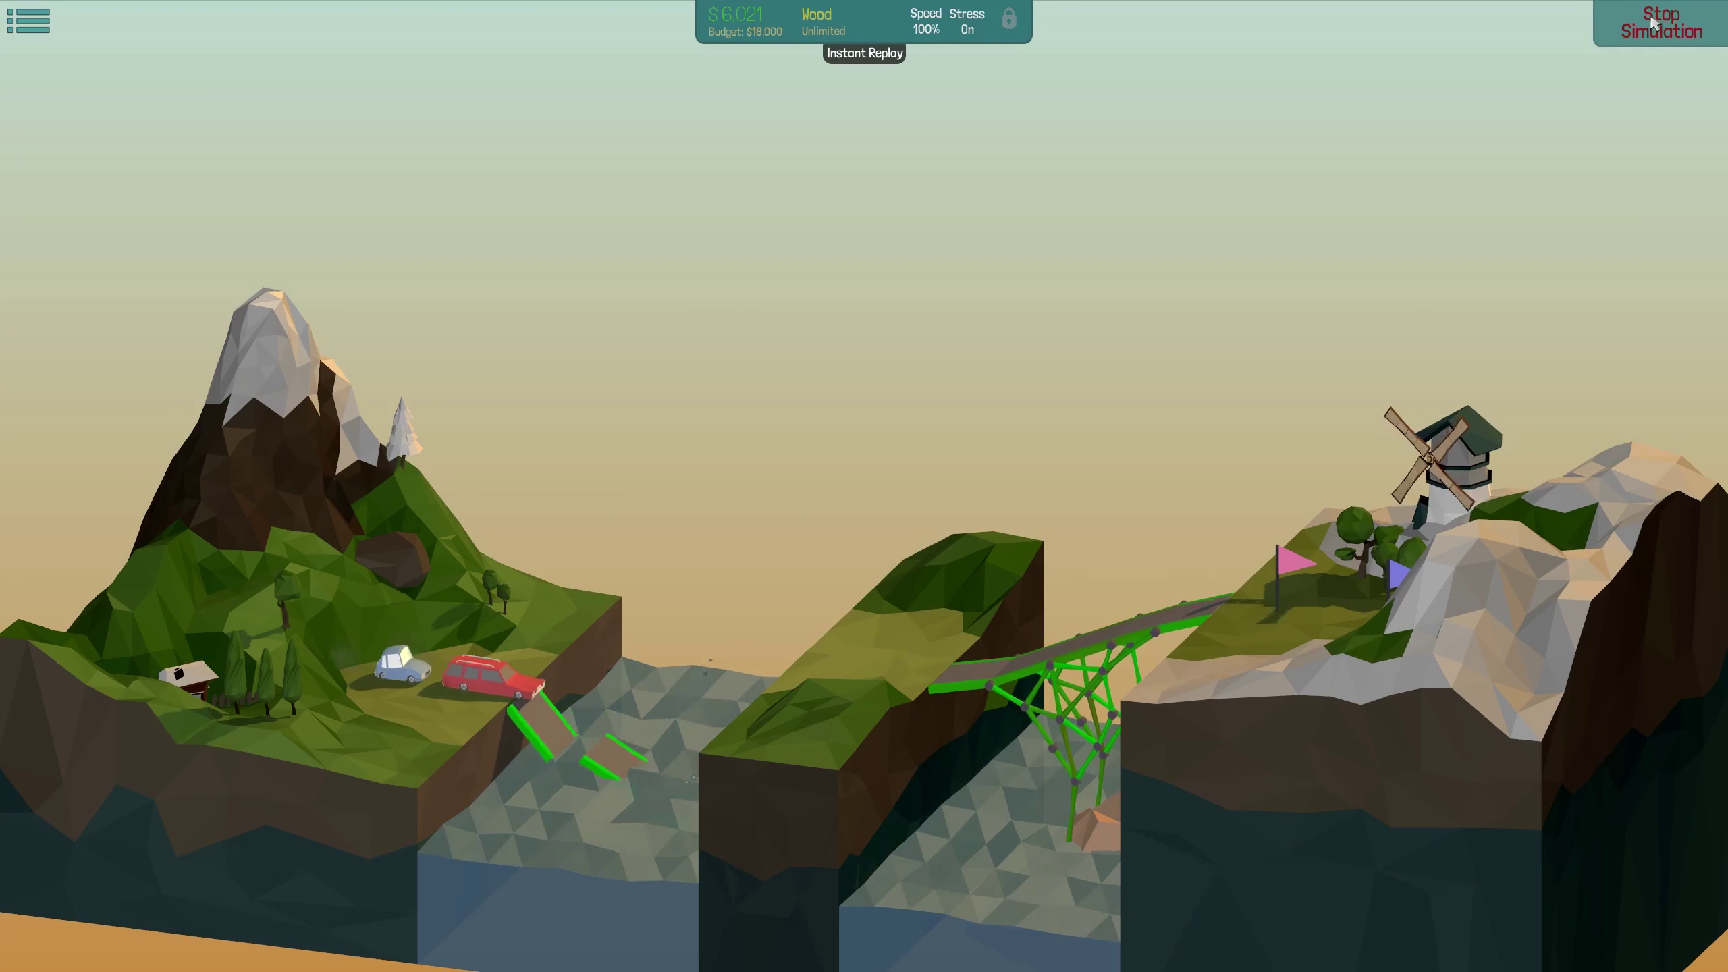
pyautogui.click(1660, 25)
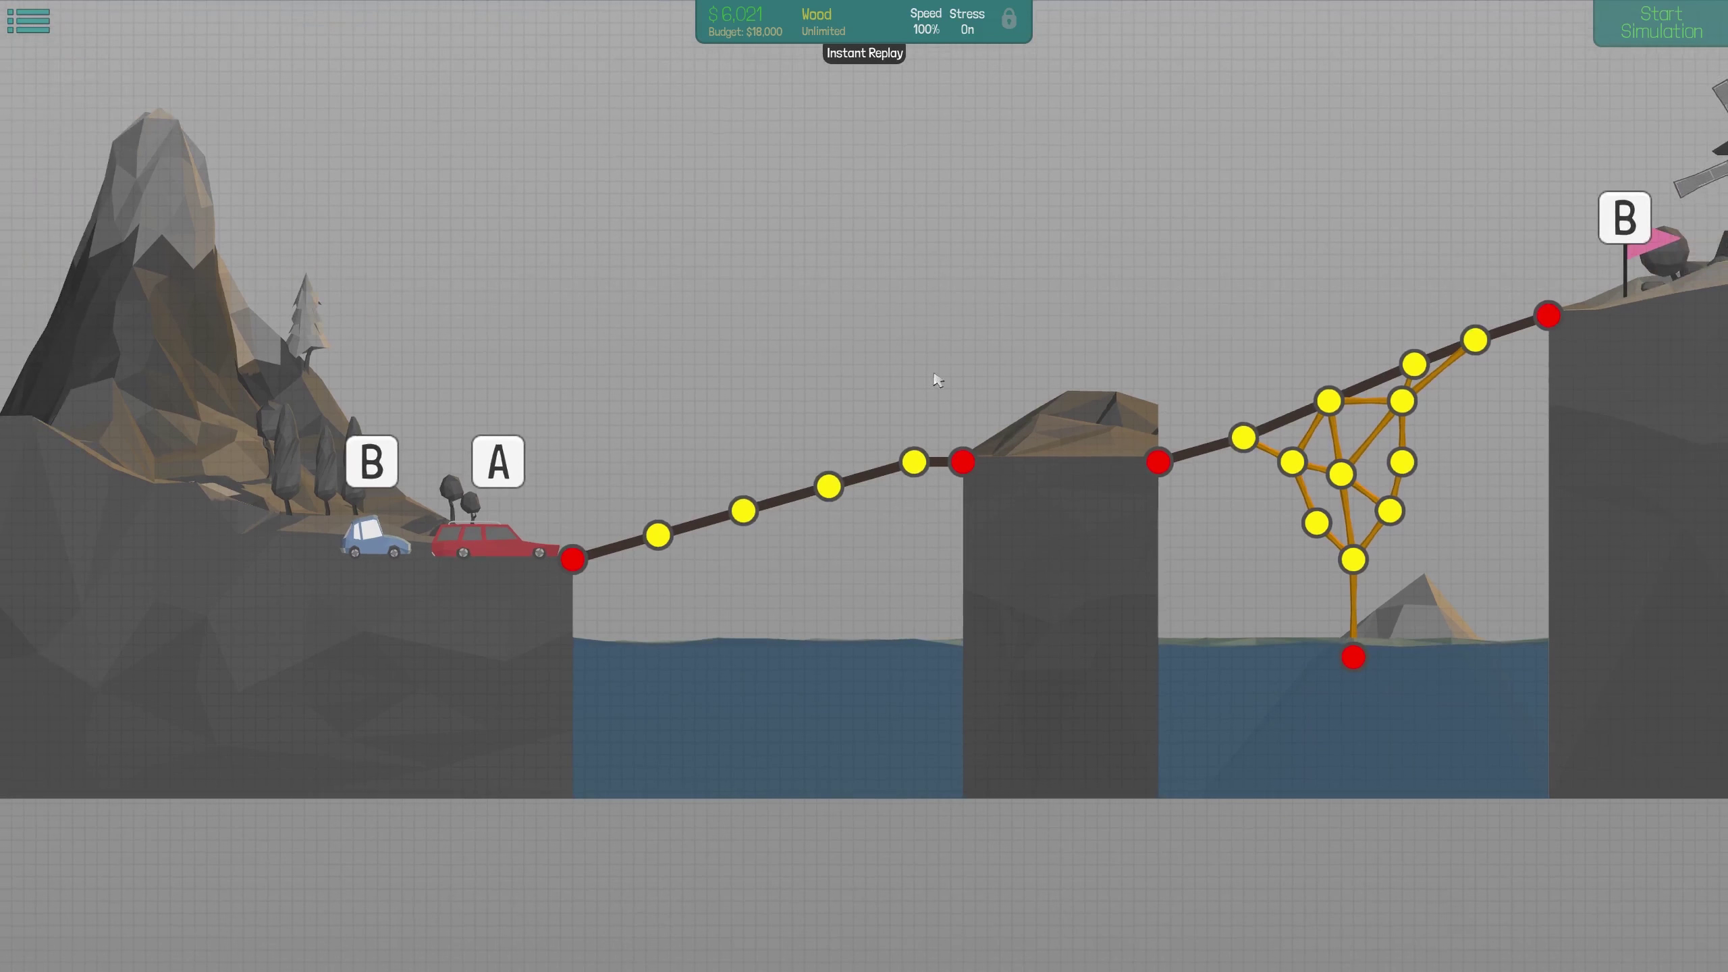
pyautogui.scroll(2, 529, 567)
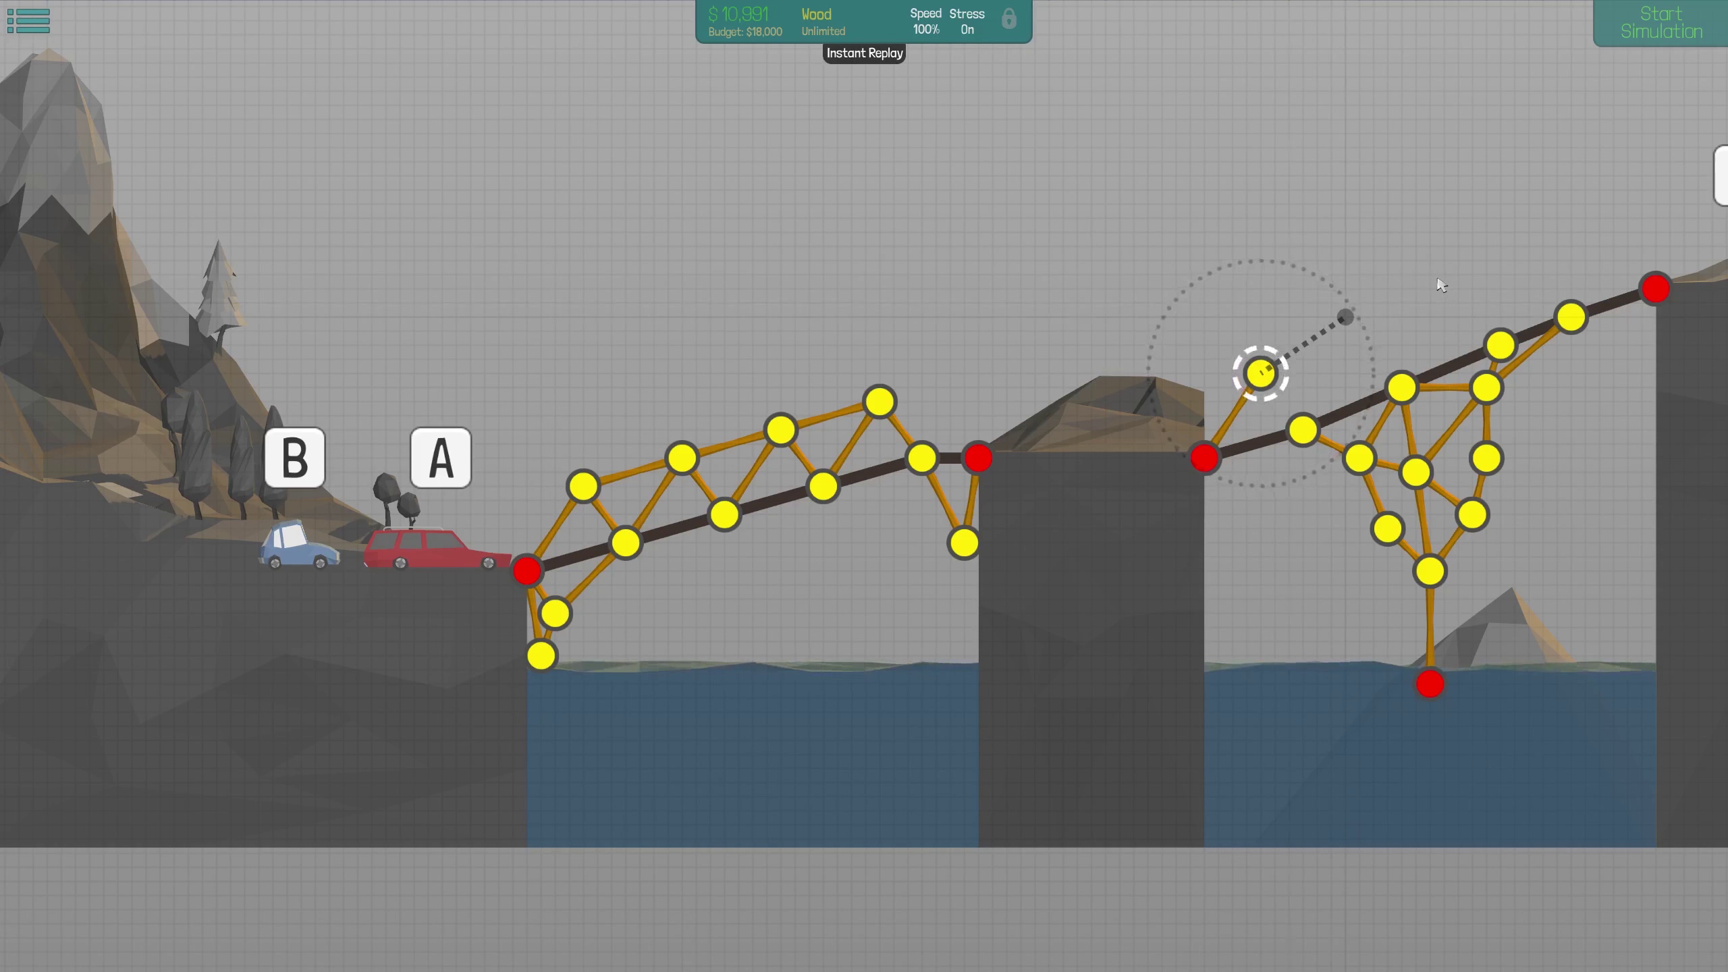
# Add four wooden members to the right truss, tying it to the right cliff anchor
pyautogui.moveTo(1645, 231); pyautogui.dragTo(1656, 288)
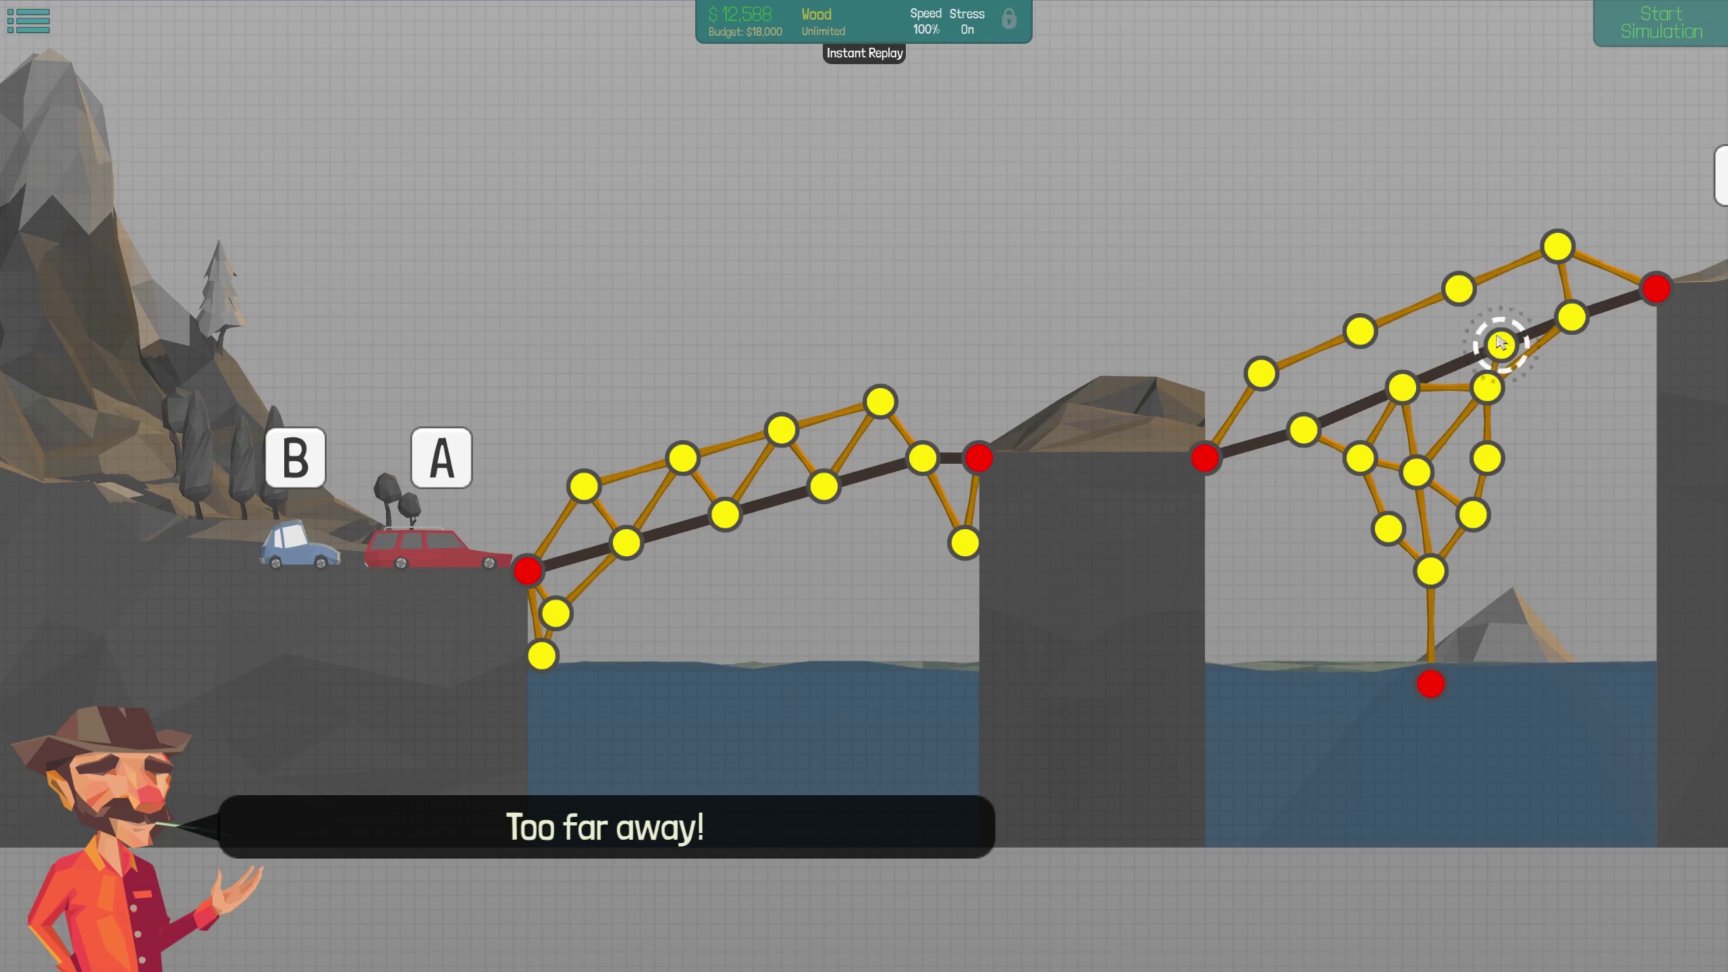
pyautogui.moveTo(1502, 345); pyautogui.dragTo(1557, 248)
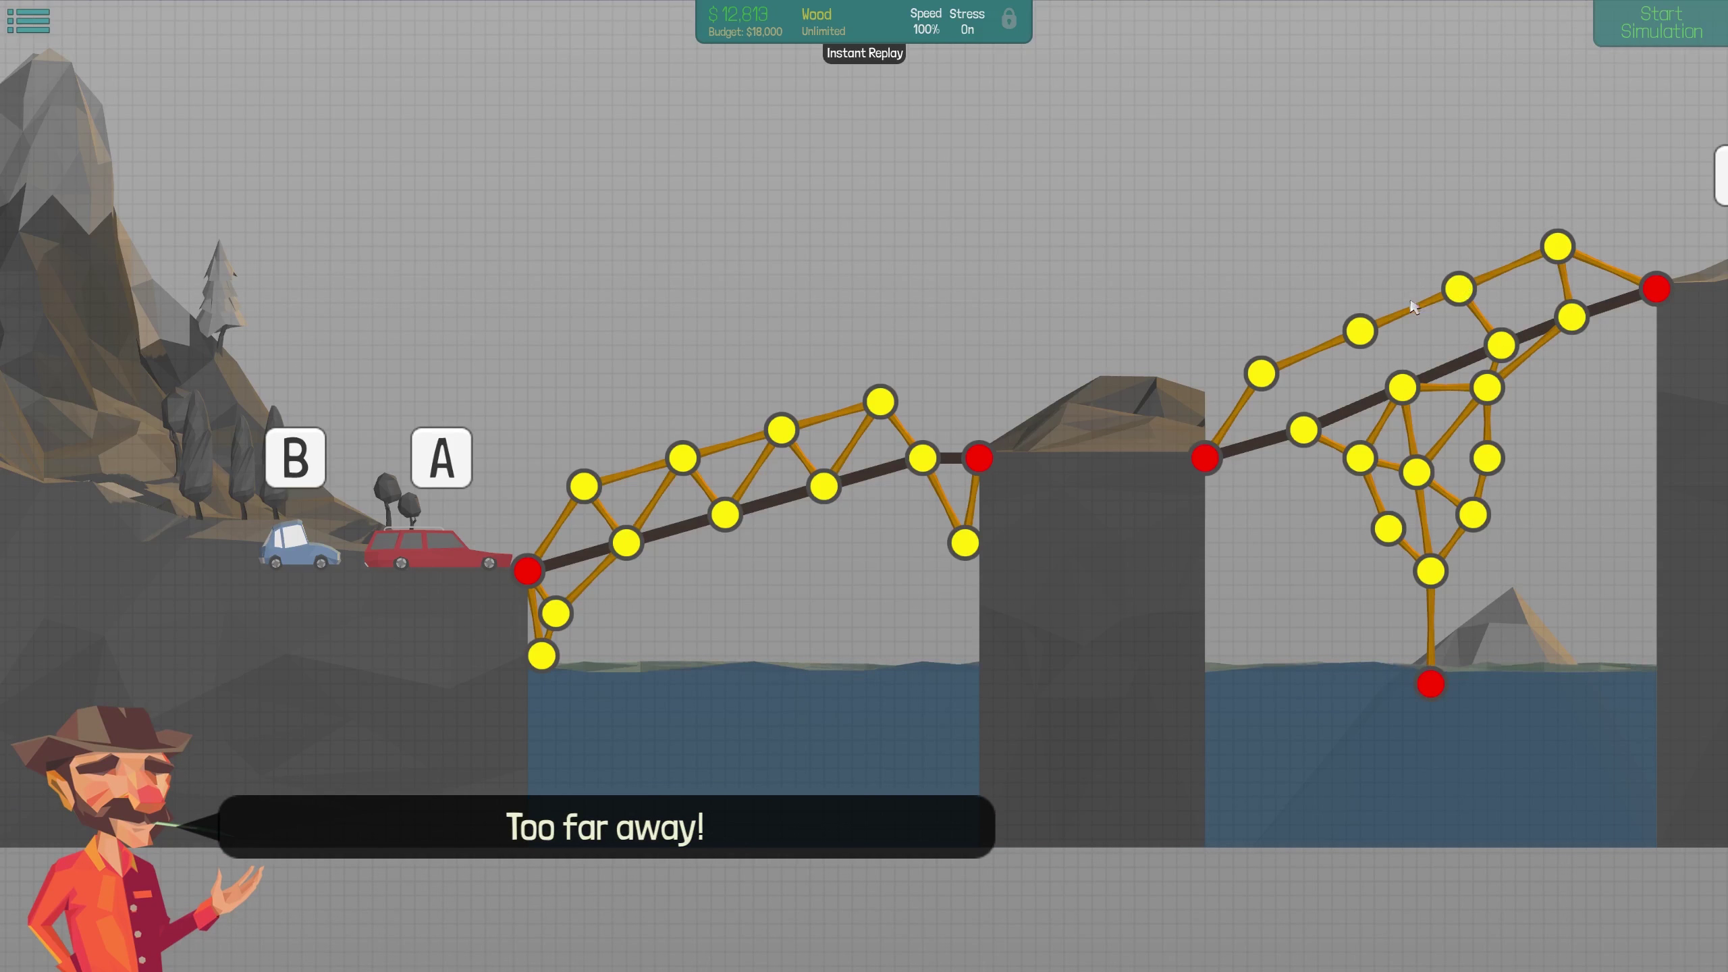
pyautogui.moveTo(1389, 382)
pyautogui.mouseDown()
pyautogui.moveTo(1405, 388)
pyautogui.moveTo(1327, 423)
pyautogui.mouseUp()
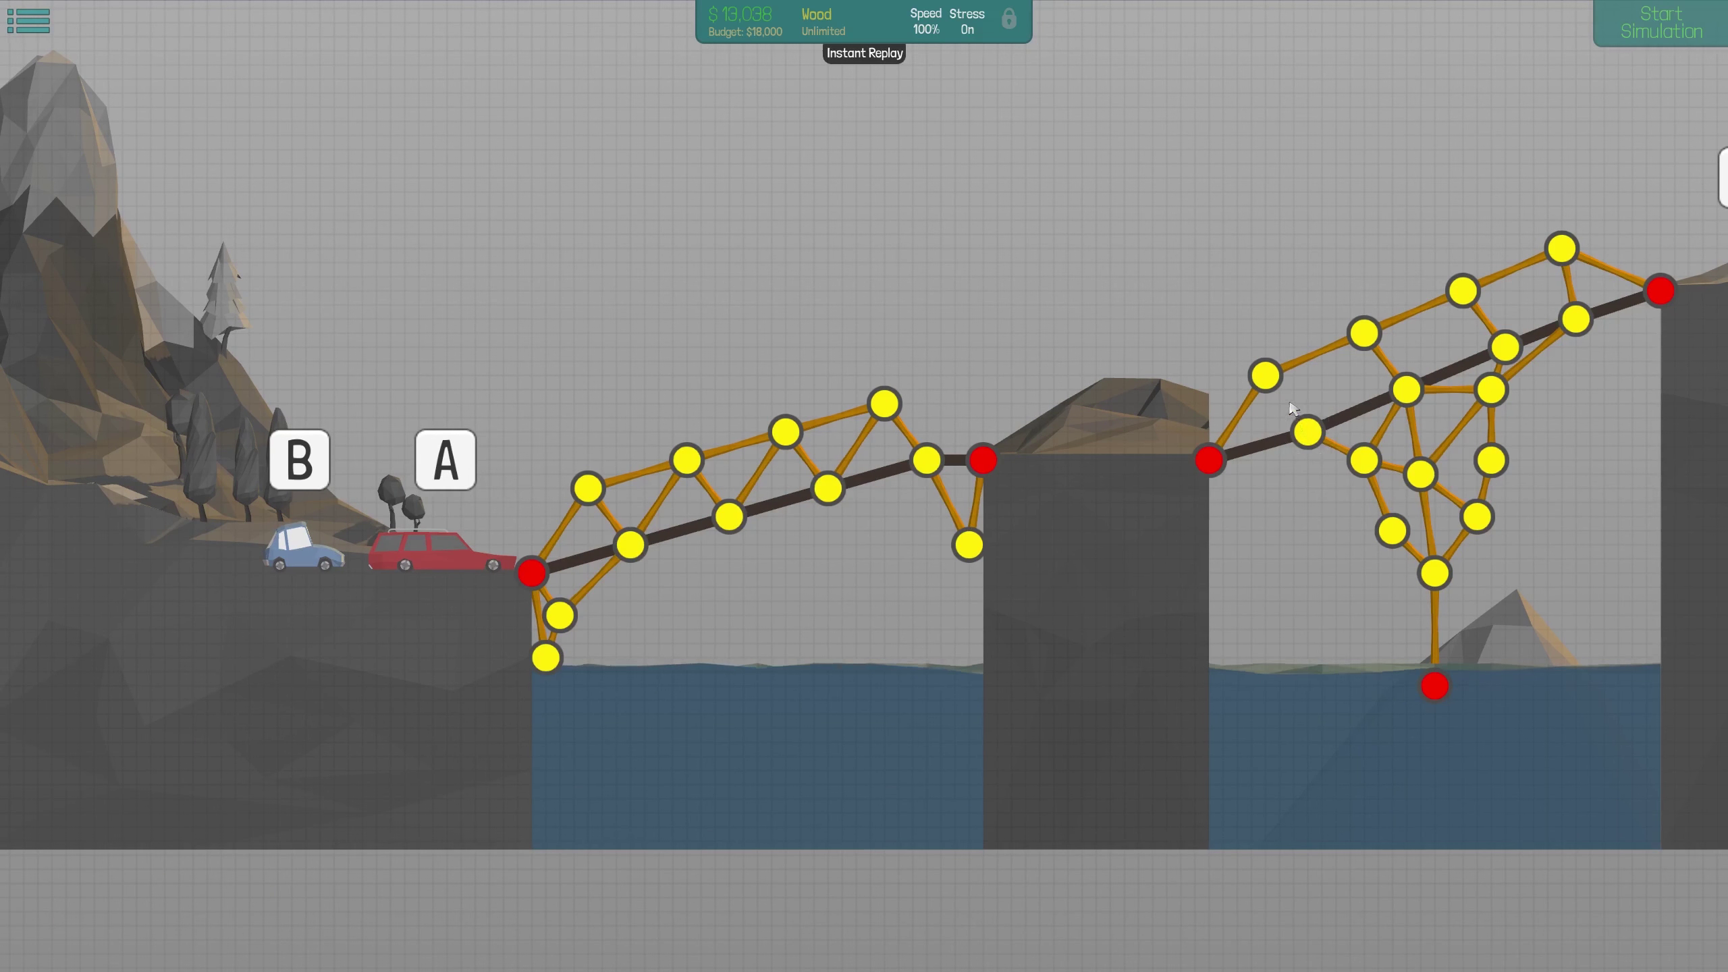
pyautogui.moveTo(1261, 371); pyautogui.dragTo(1304, 430)
# Test the bridge and follow the cars, then leave the run after the right span fails
pyautogui.click(1635, 7)
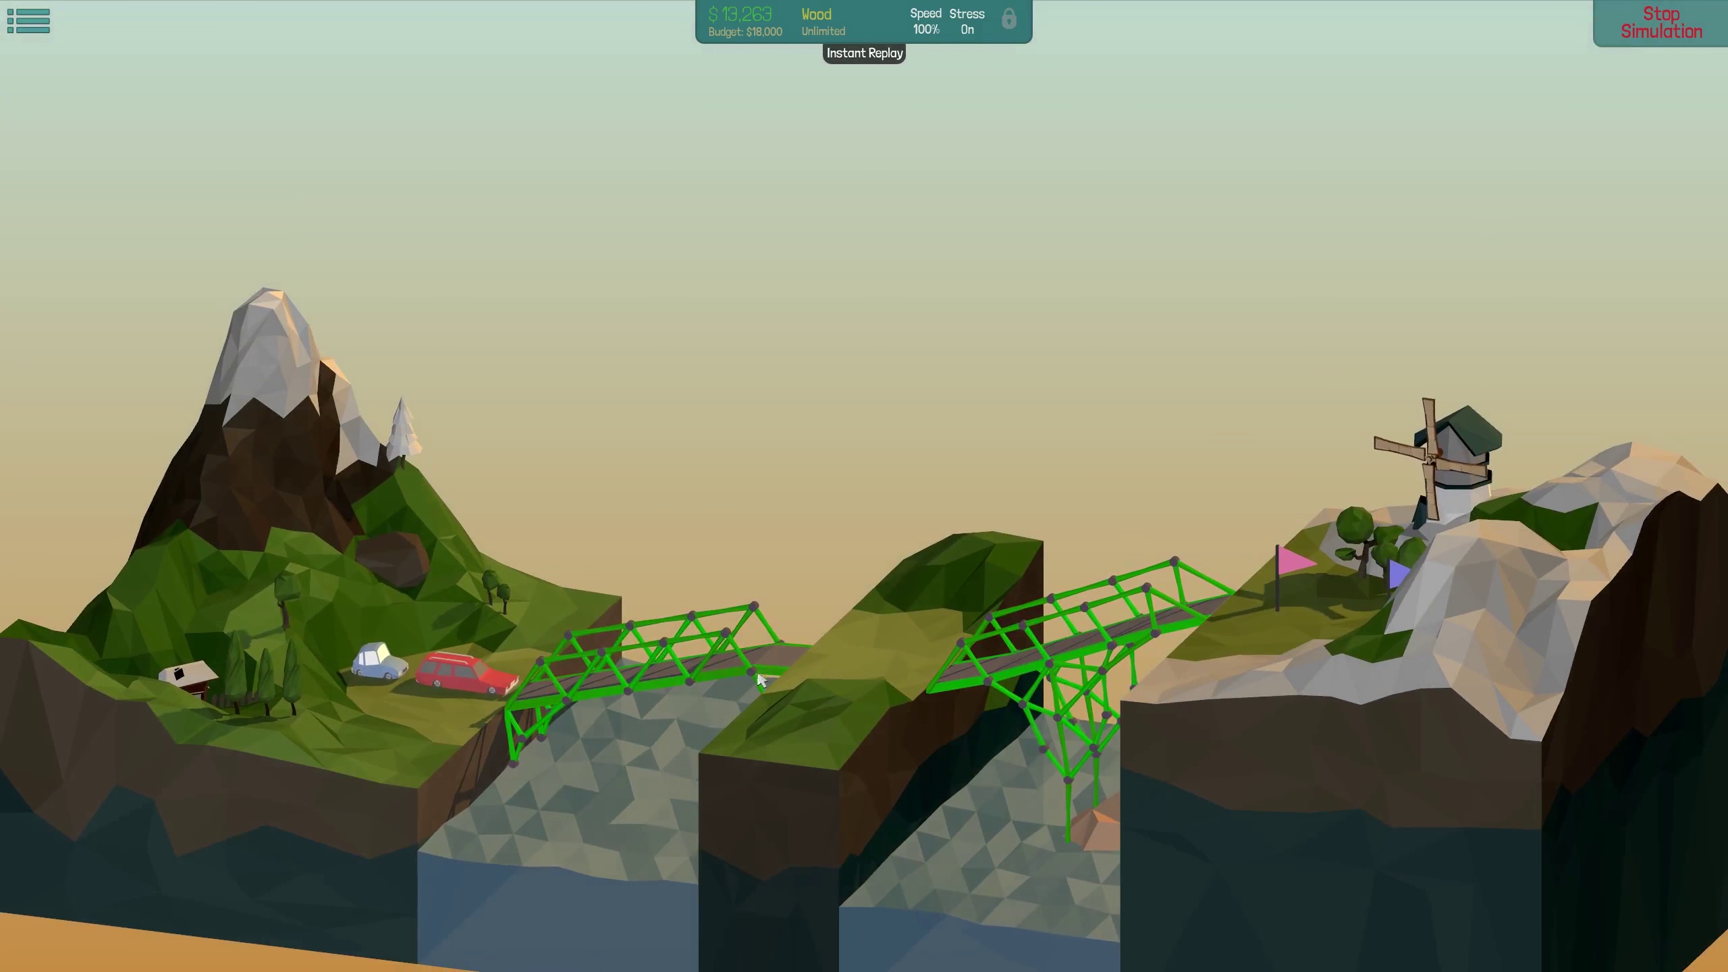
pyautogui.scroll(2, 895, 841)
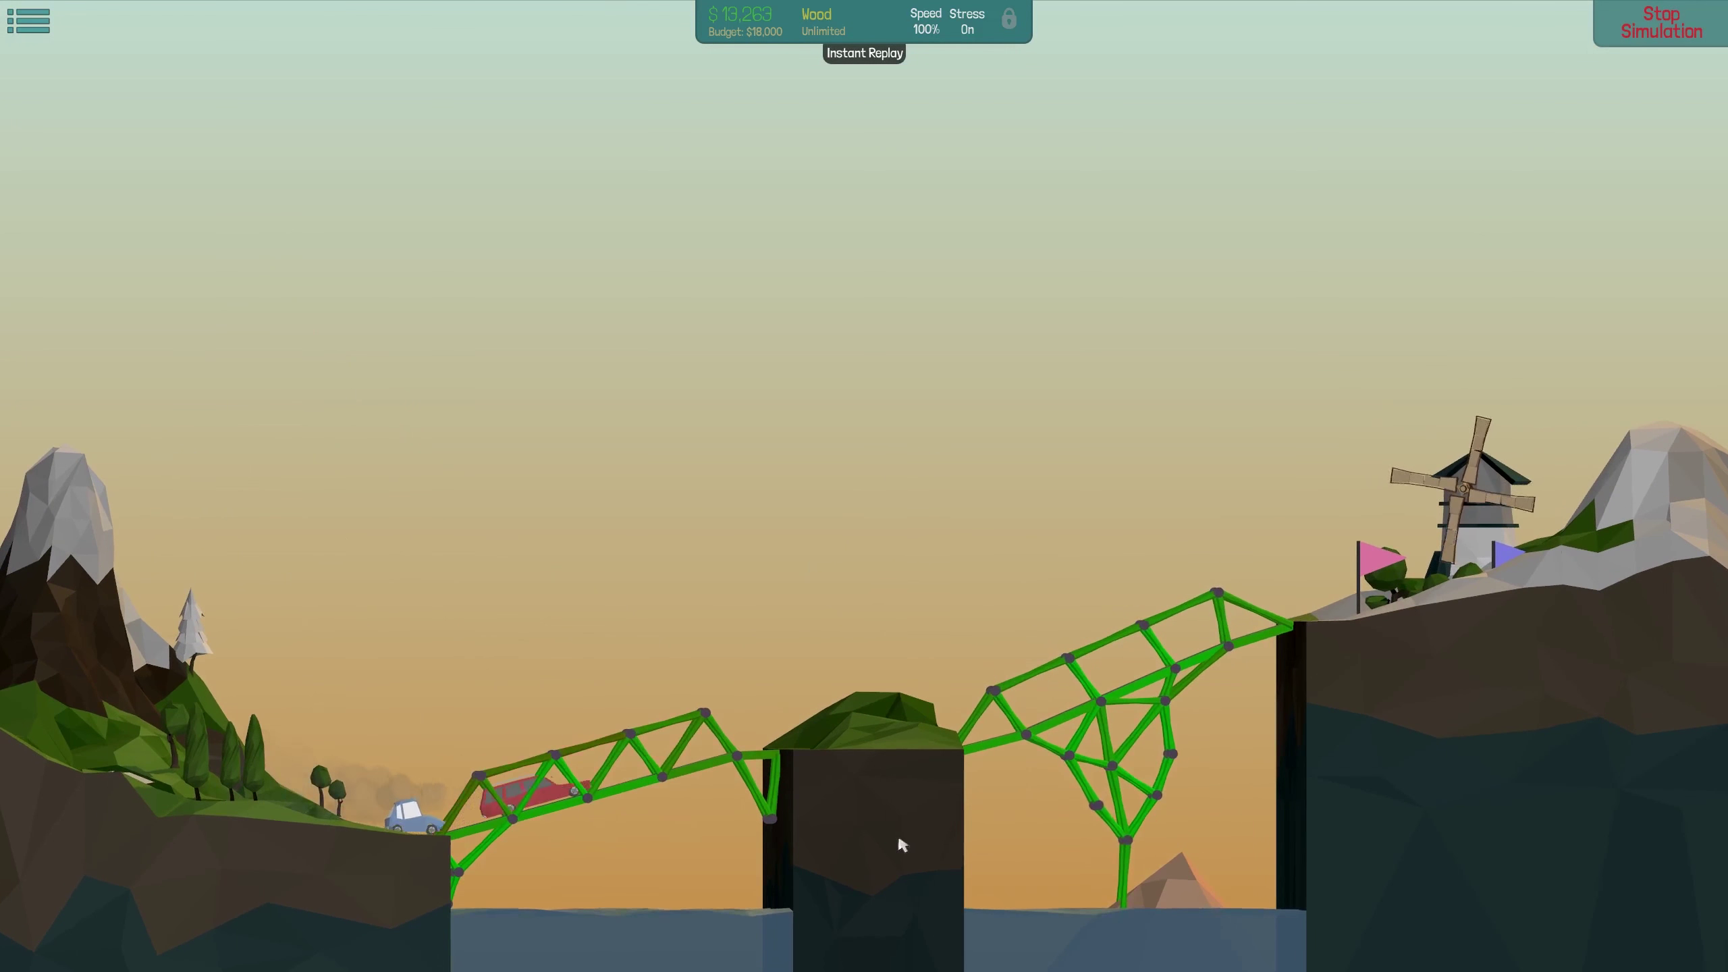
pyautogui.moveTo(914, 791); pyautogui.dragTo(852, 691)
pyautogui.scroll(3, 854, 702)
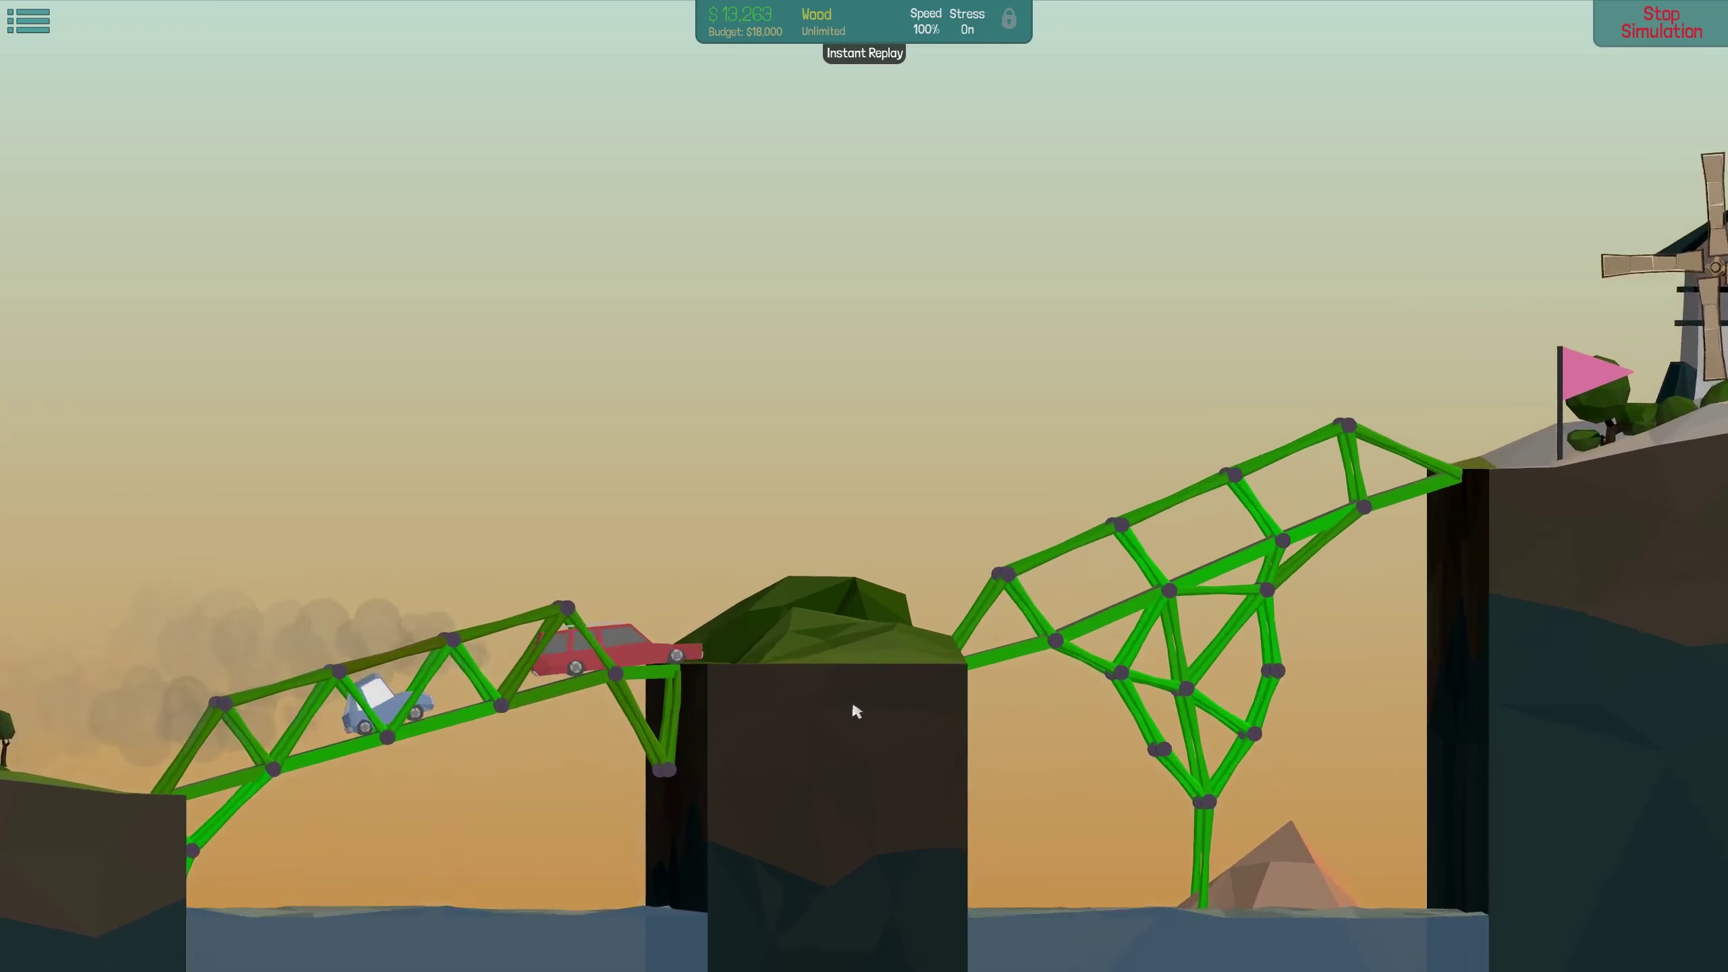
pyautogui.scroll(2, 854, 711)
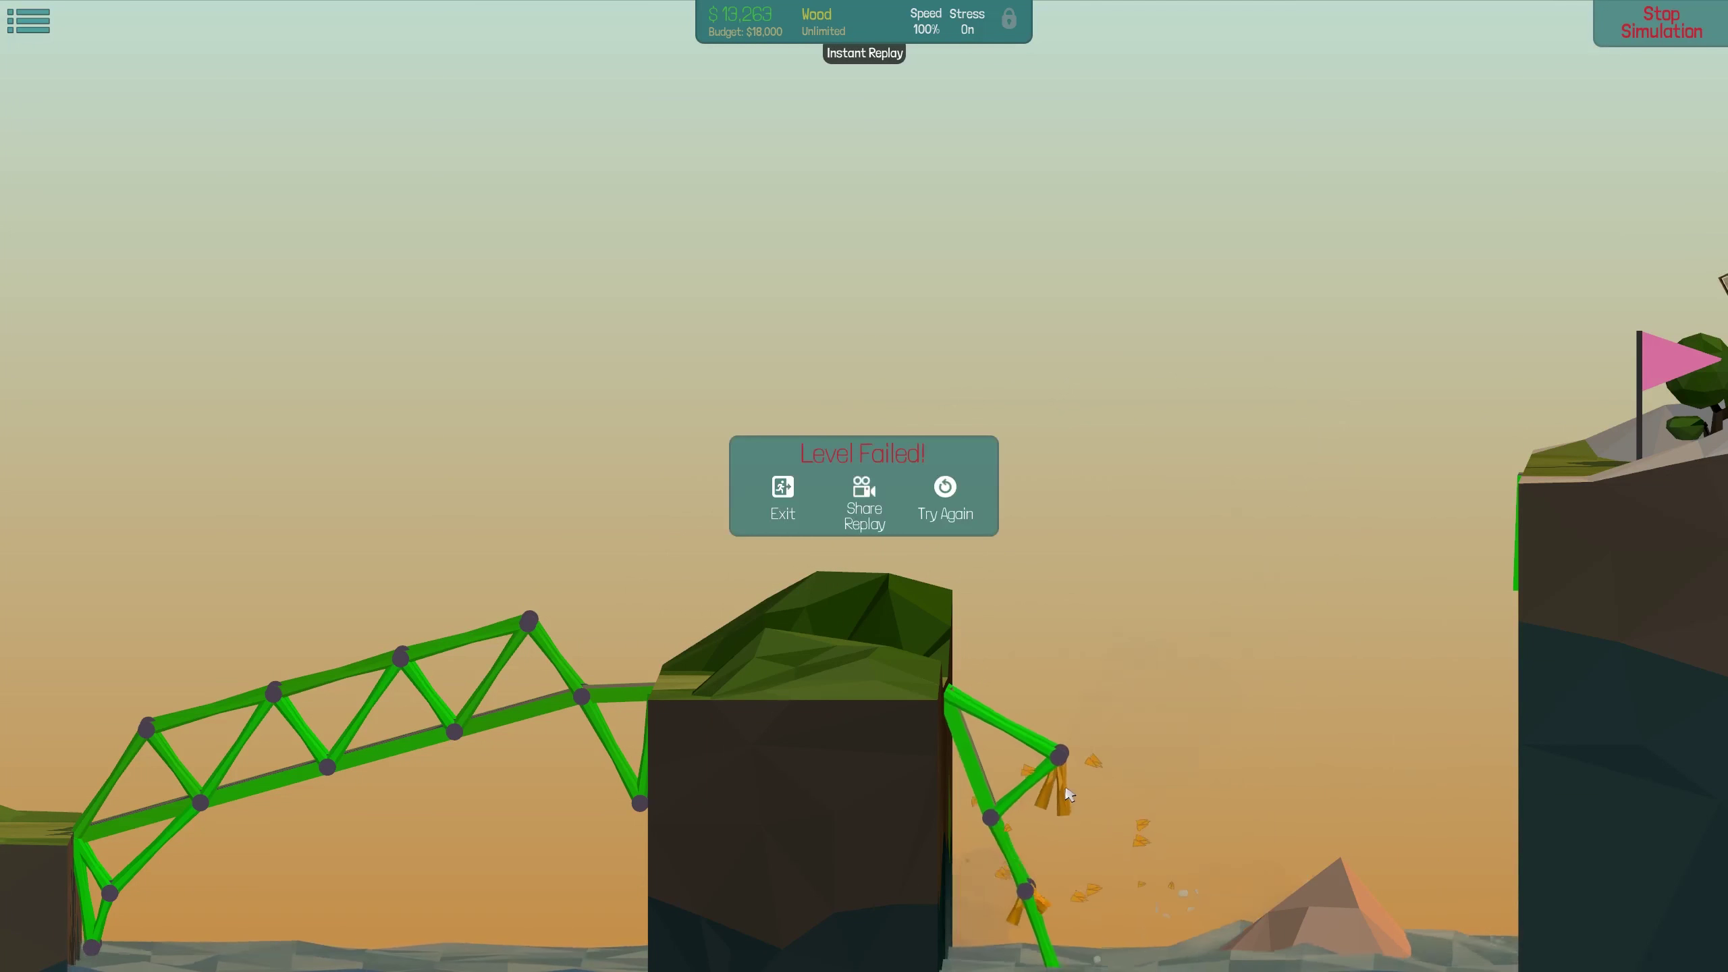
pyautogui.press('space')
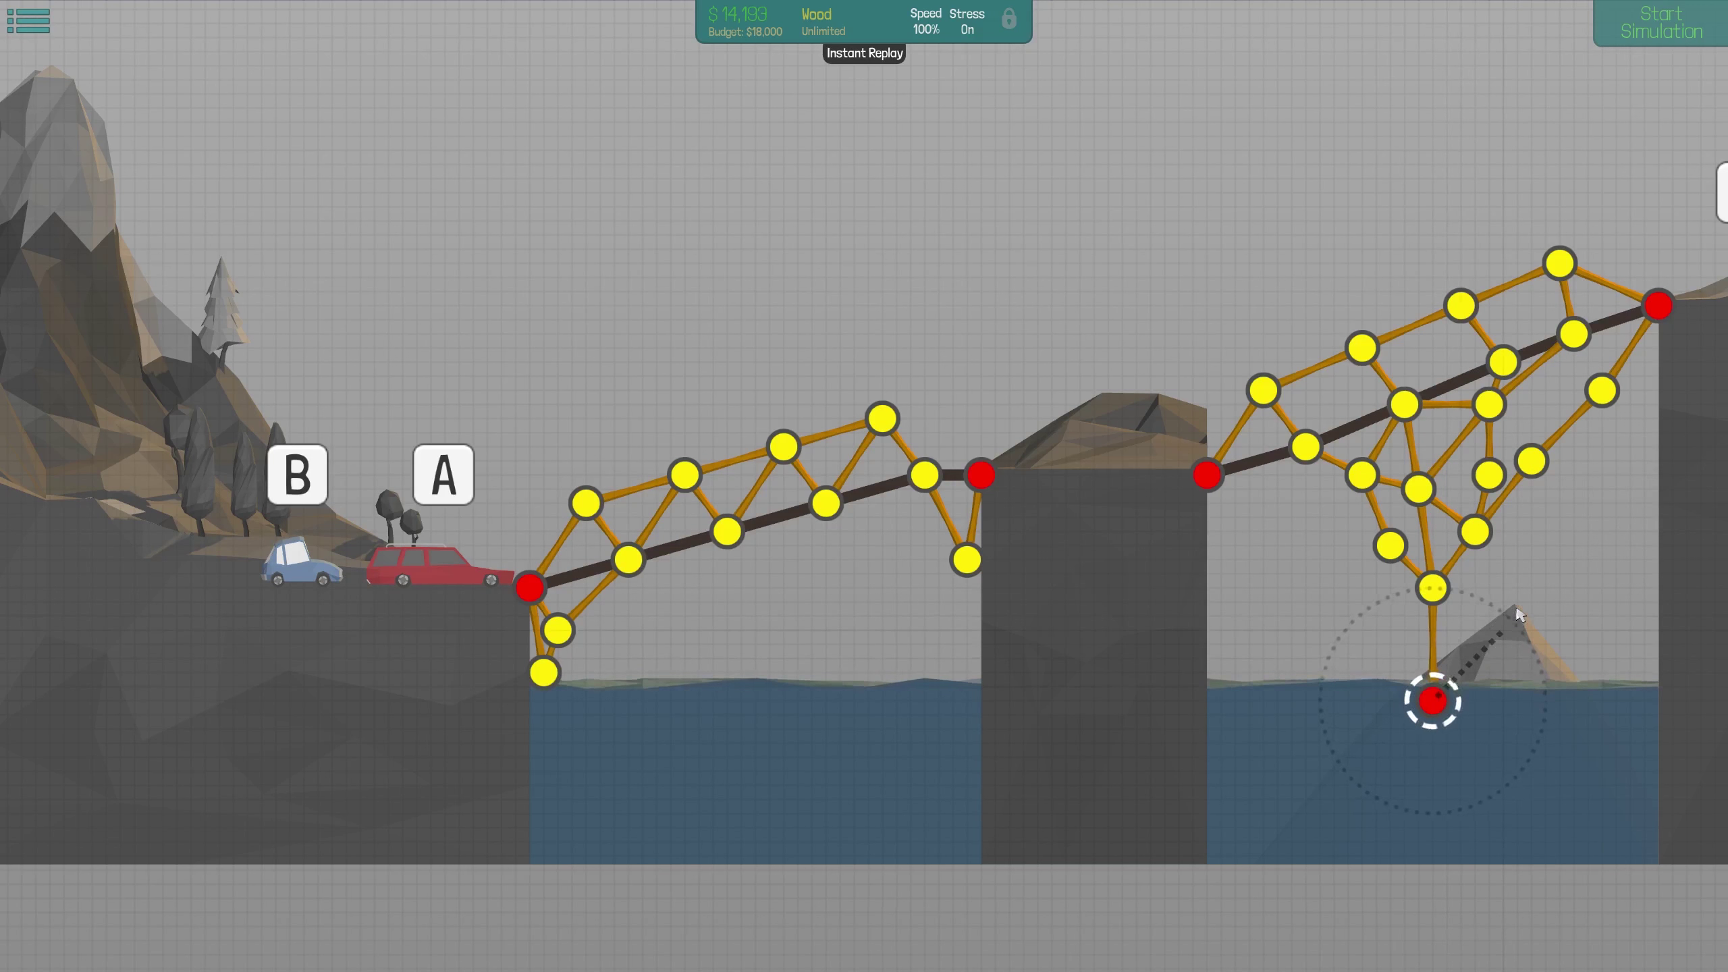
# Restore the extra right-truss bracing, test until Level Complete, and continue to the bus level
pyautogui.hotkey('ctrl', 'z')
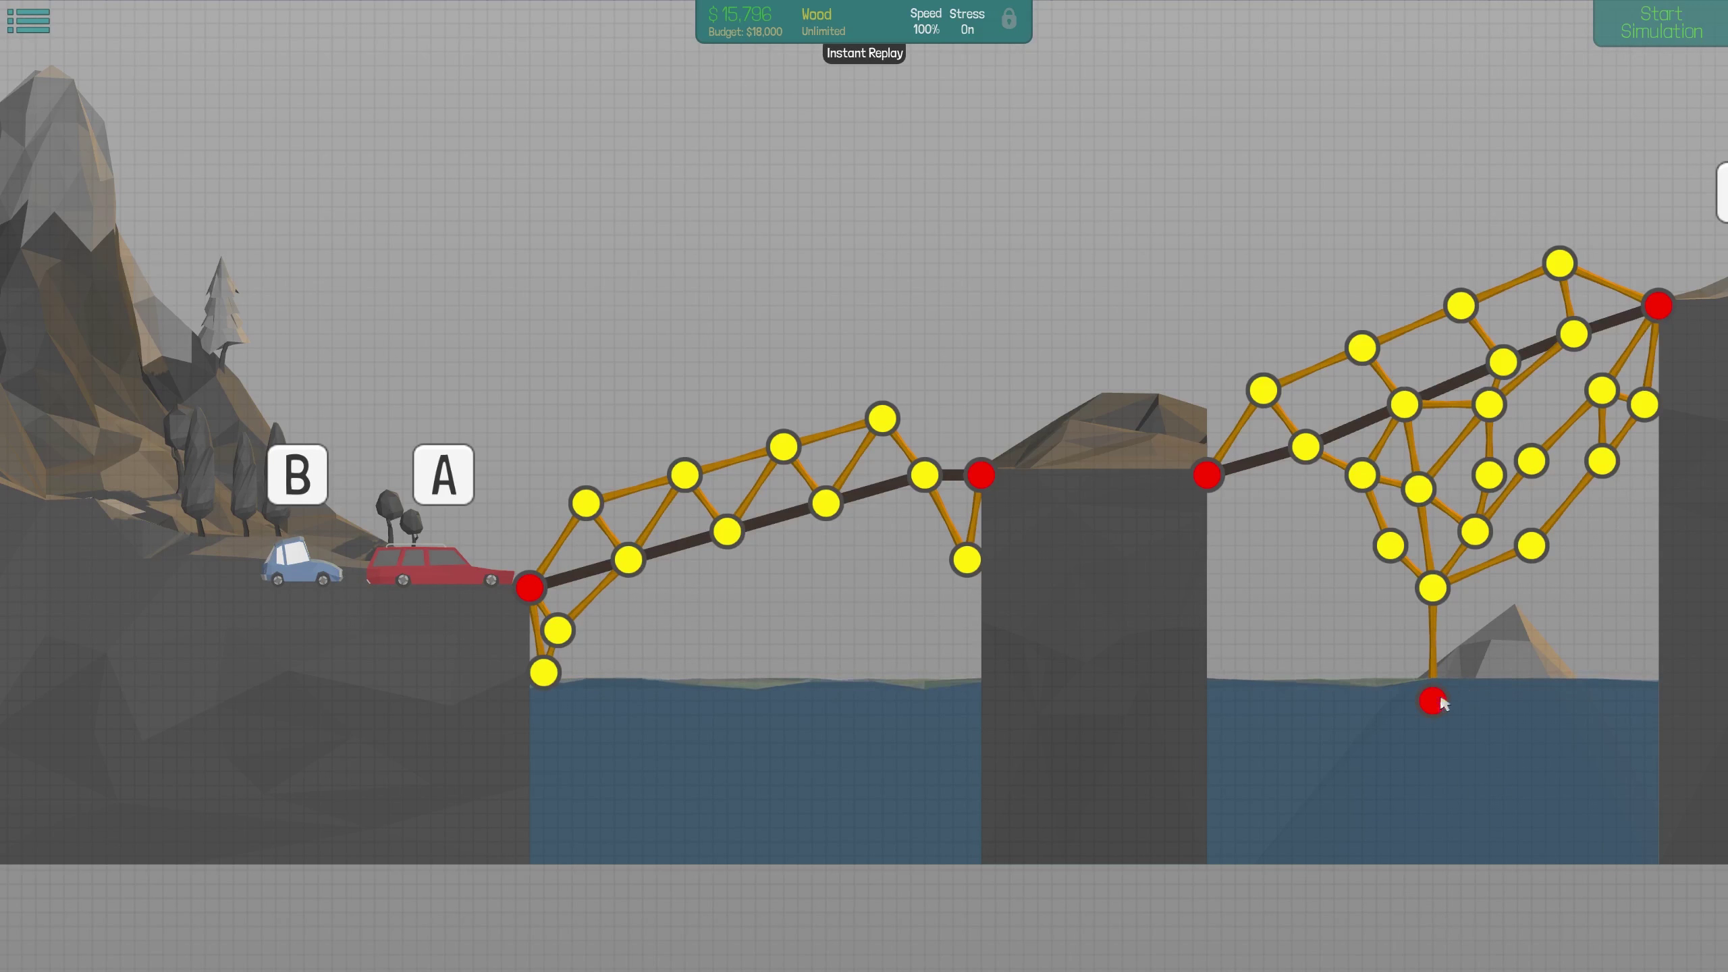
pyautogui.click(1650, 28)
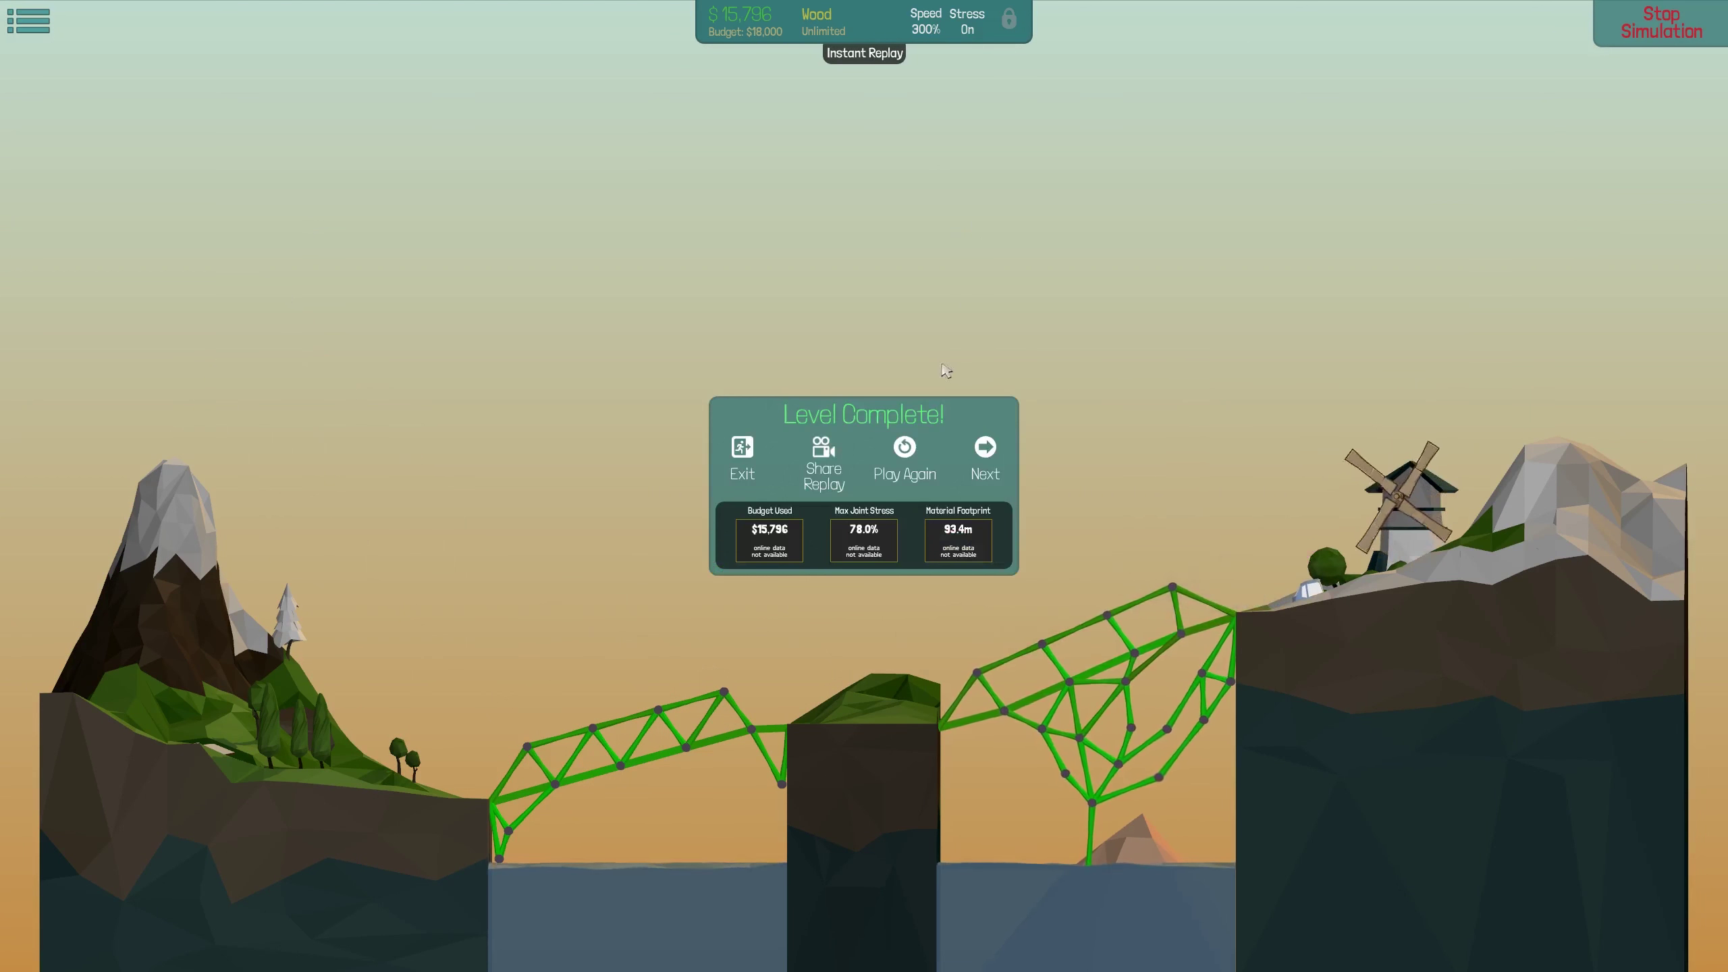
pyautogui.click(985, 456)
# Start the school bus level, connect the wooden tower top to the deck, and run the $11,828 test
pyautogui.click(872, 542)
pyautogui.rightClick(1300, 333)
pyautogui.rightClick(1080, 480)
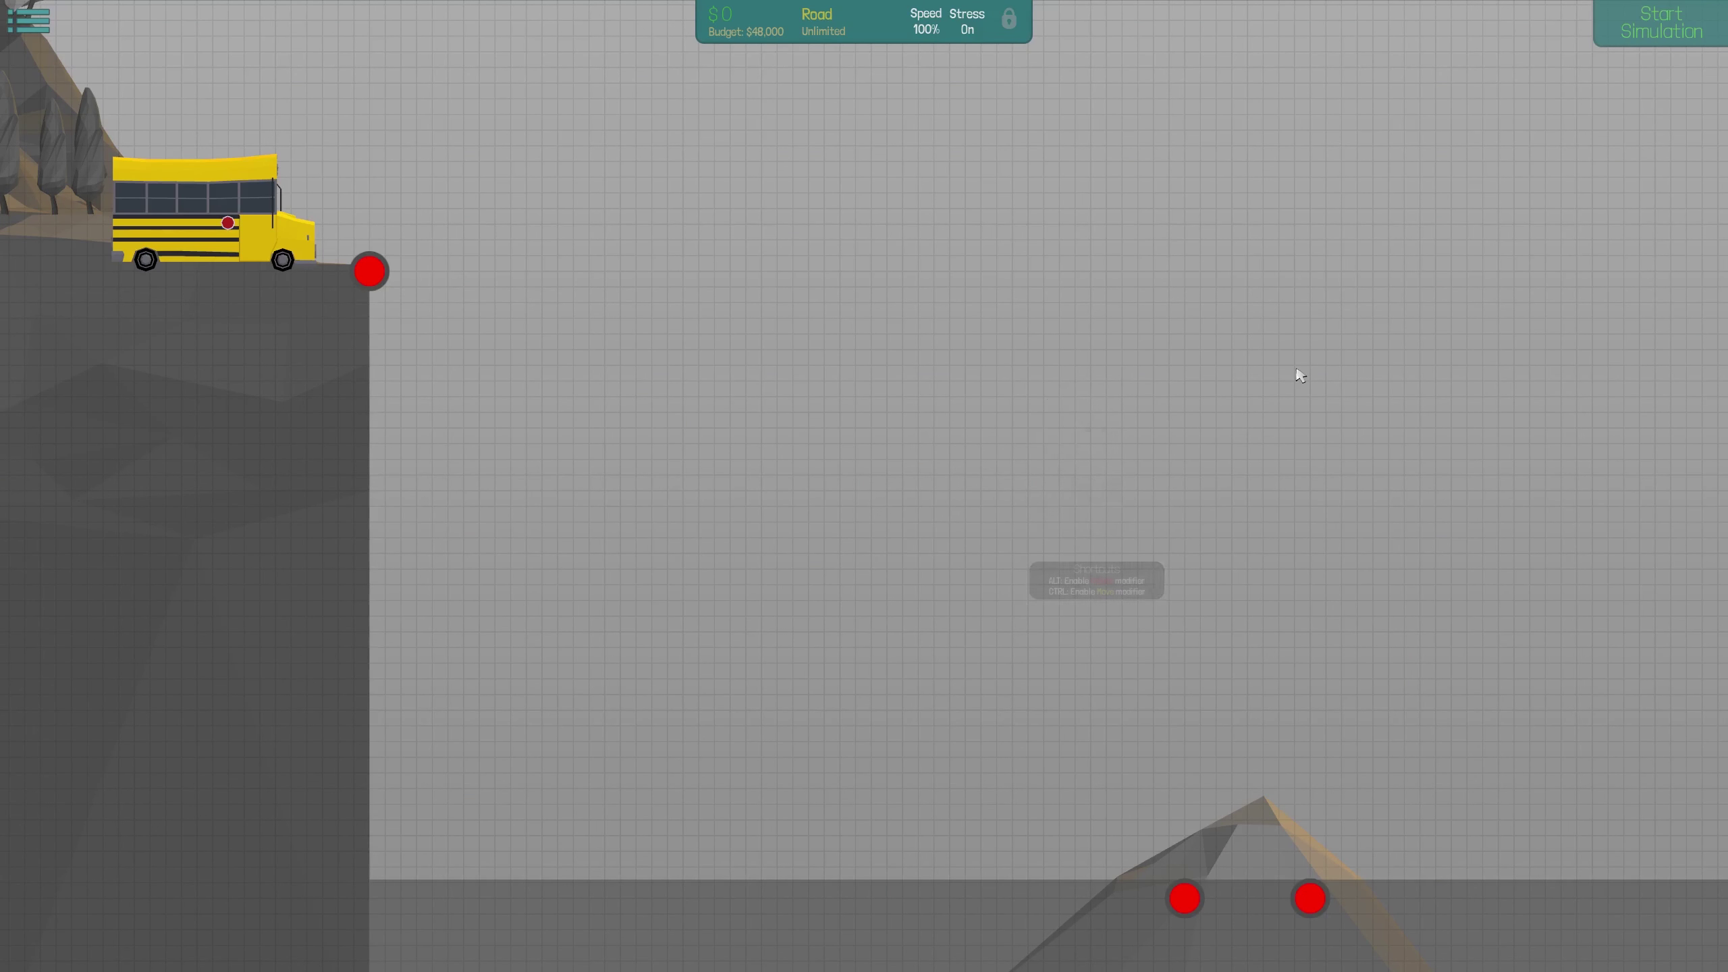
pyautogui.rightClick(1330, 351)
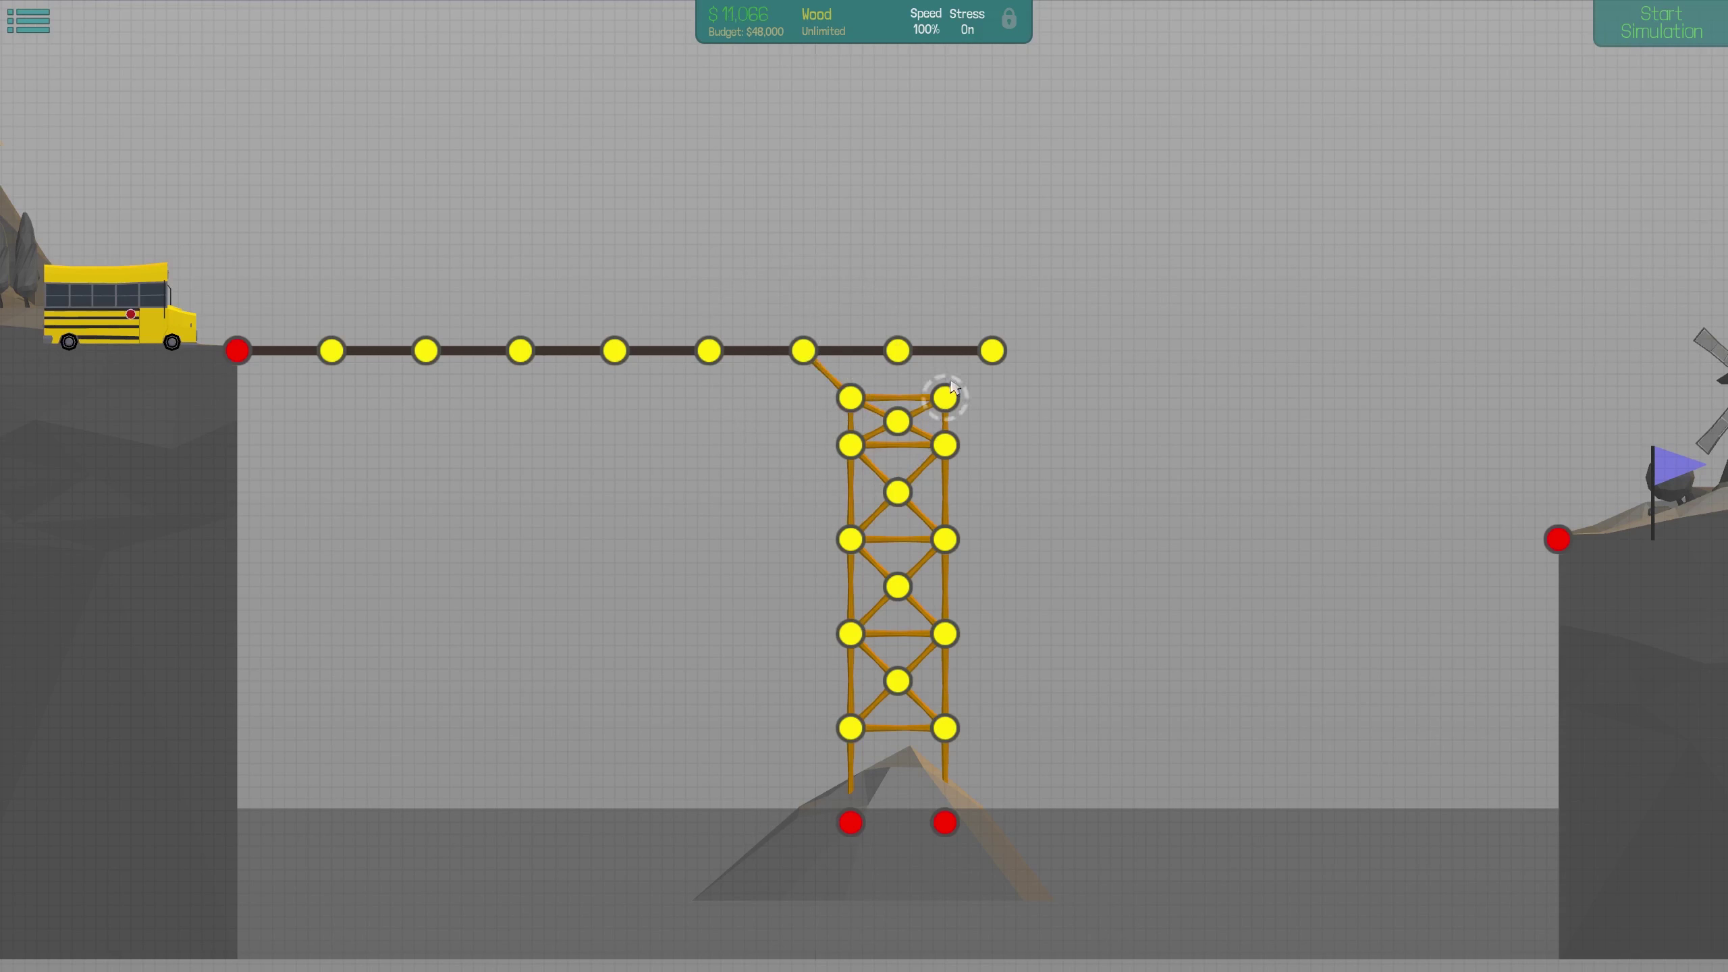
pyautogui.moveTo(908, 362); pyautogui.dragTo(901, 354)
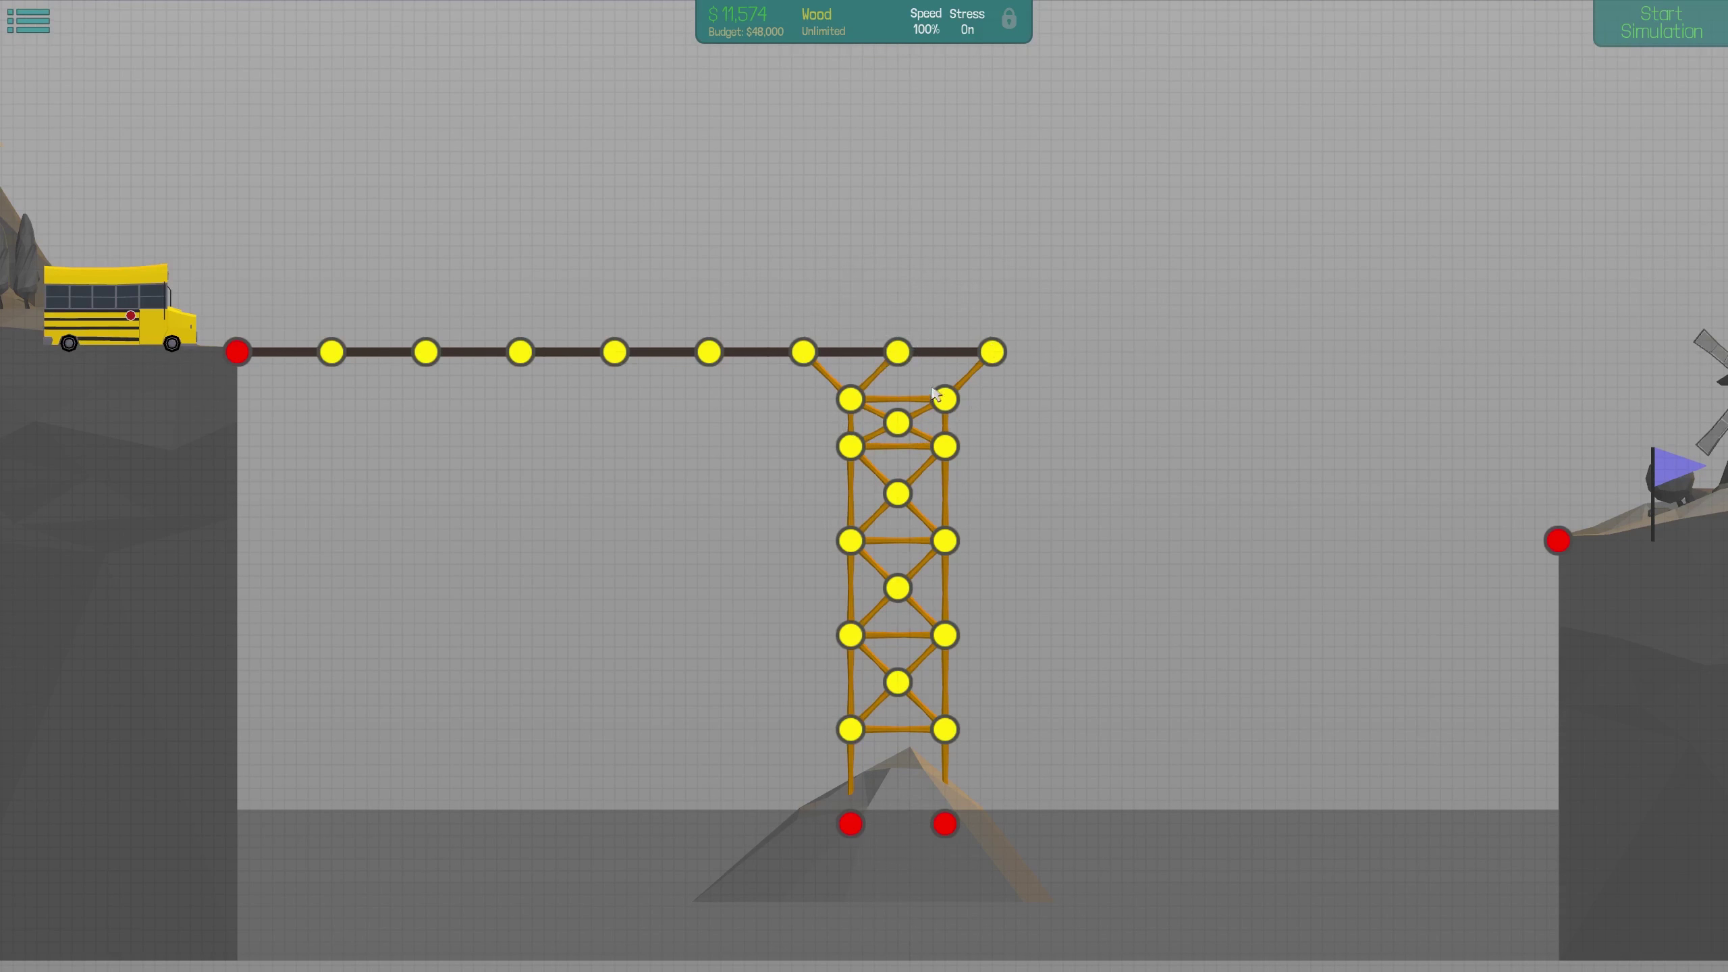
pyautogui.click(1643, 34)
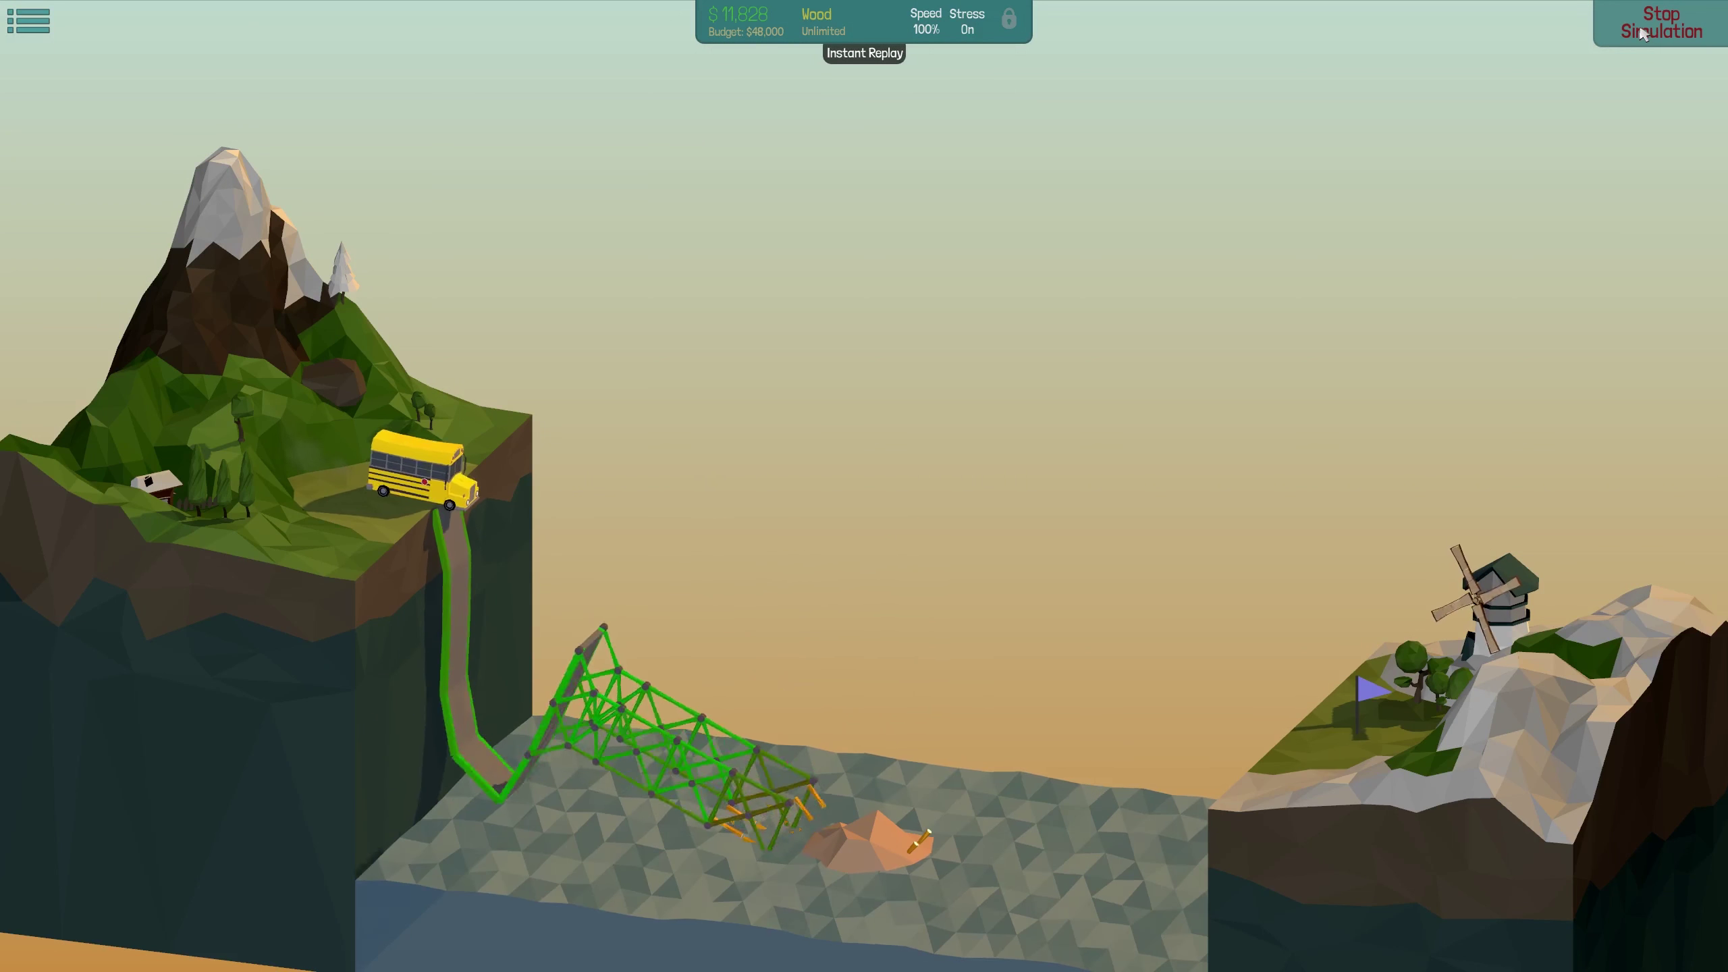
# Stop and rerun the bus bridge test several times, then pan over to the right cliff
pyautogui.click(1643, 33)
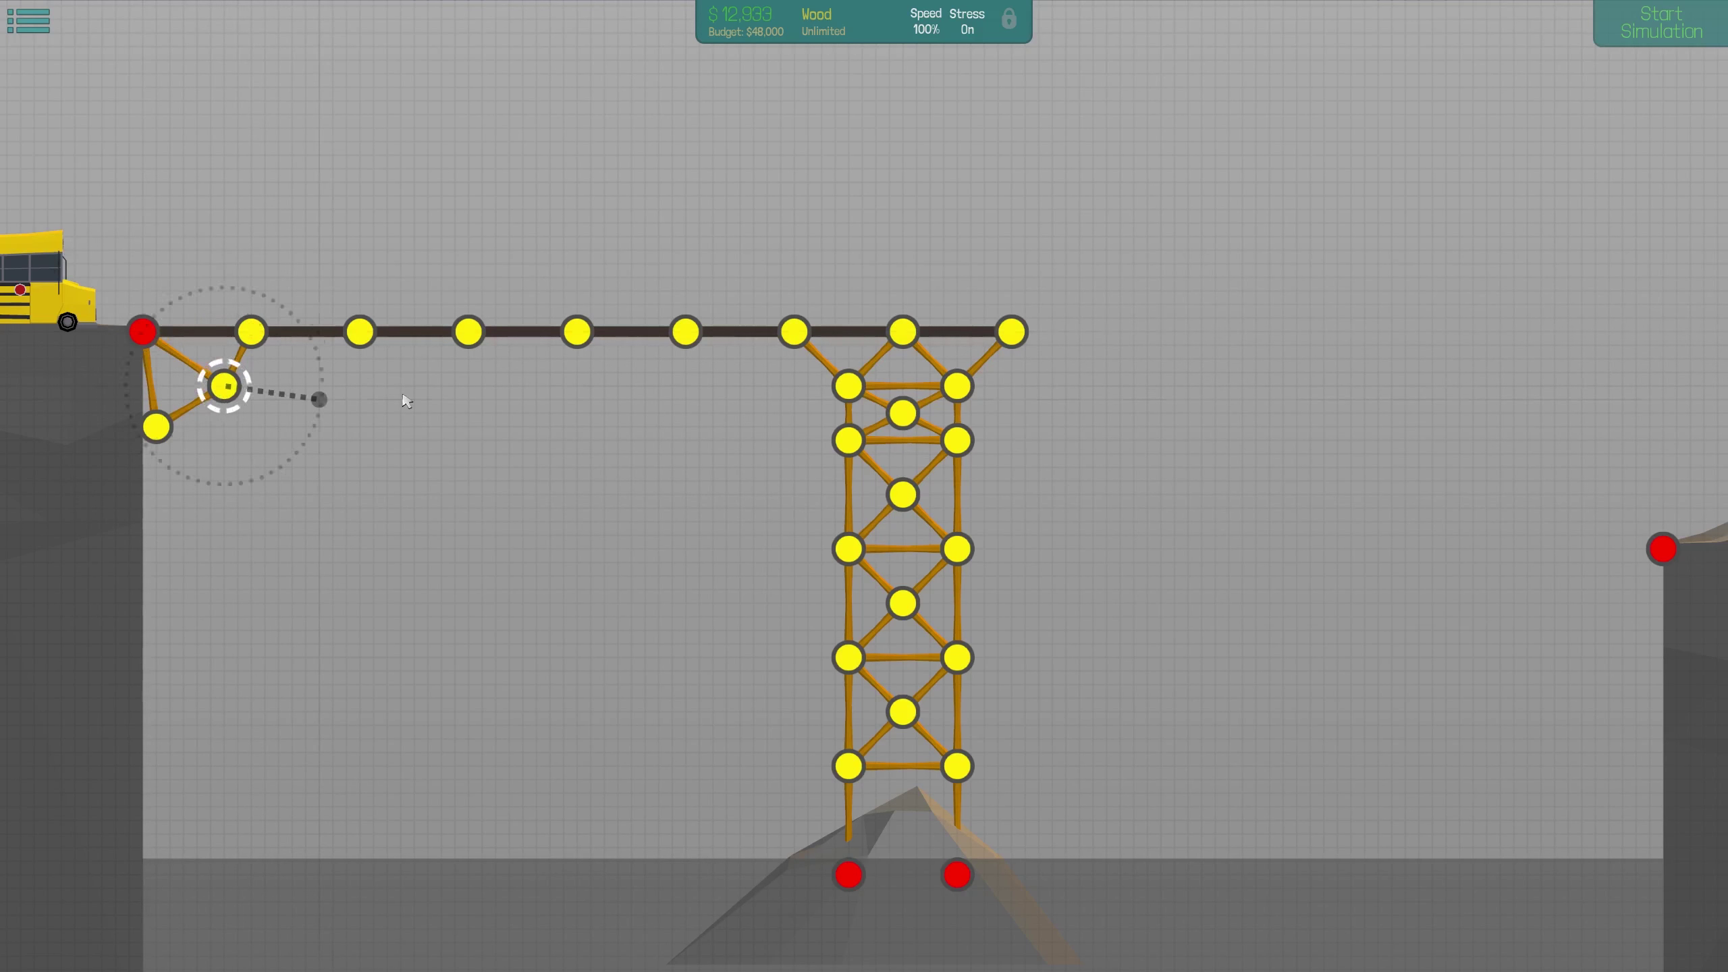
pyautogui.click(1648, 25)
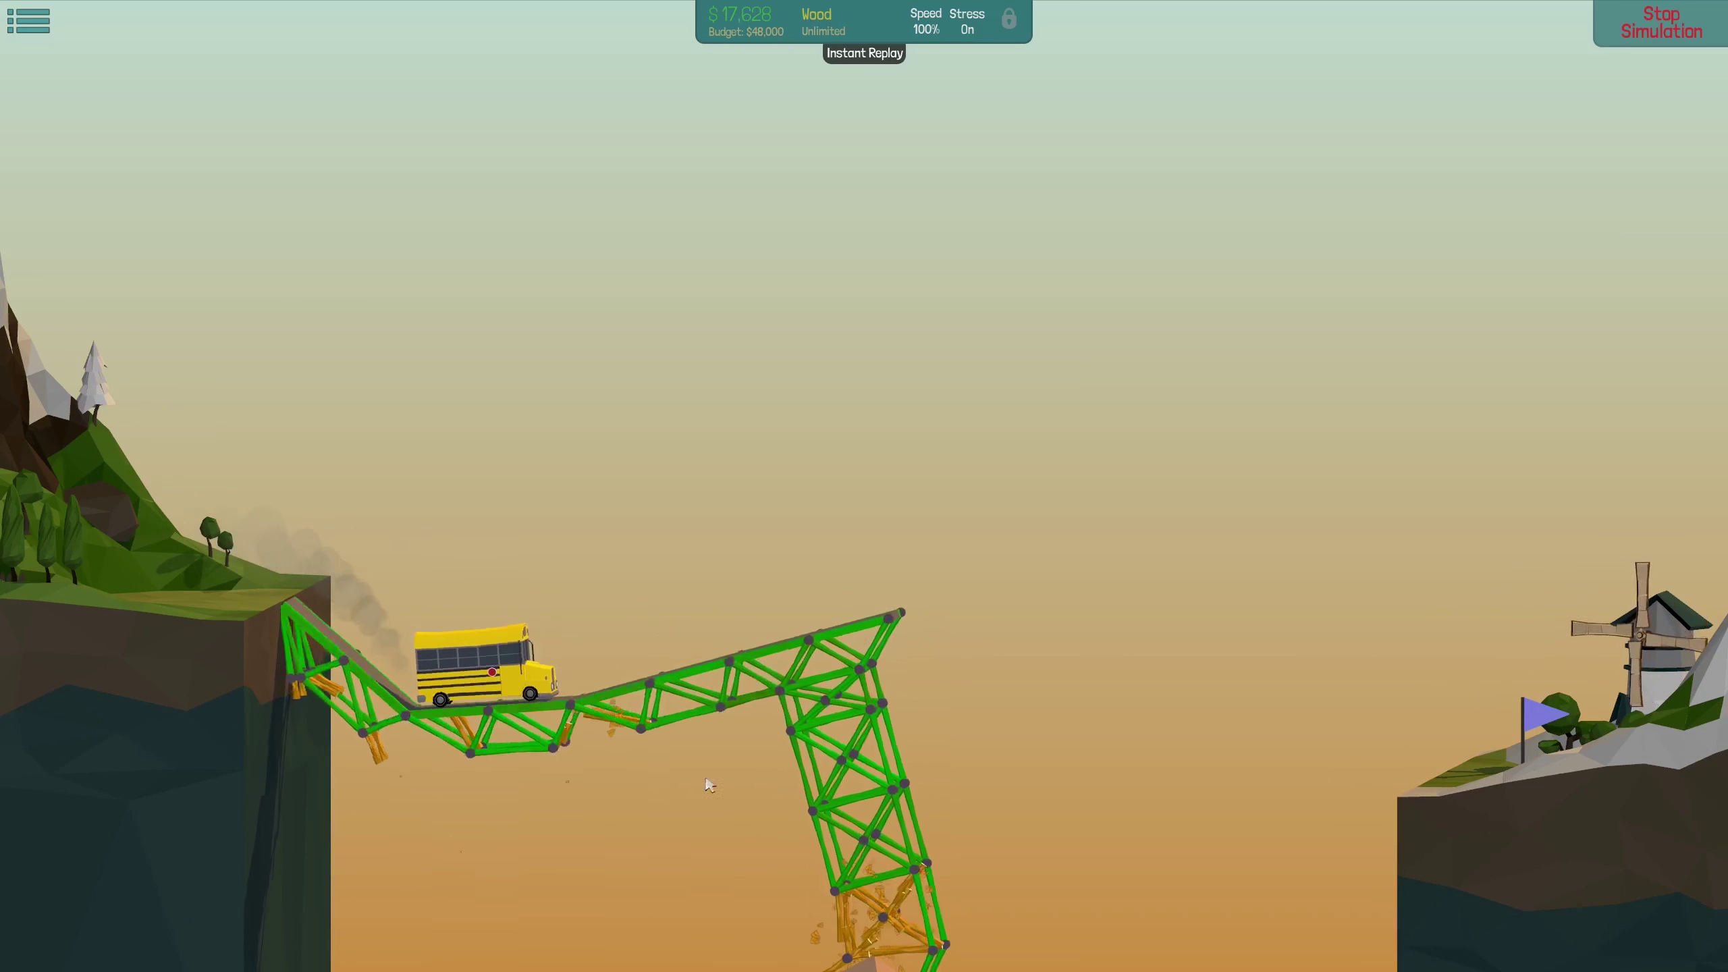
pyautogui.click(1638, 37)
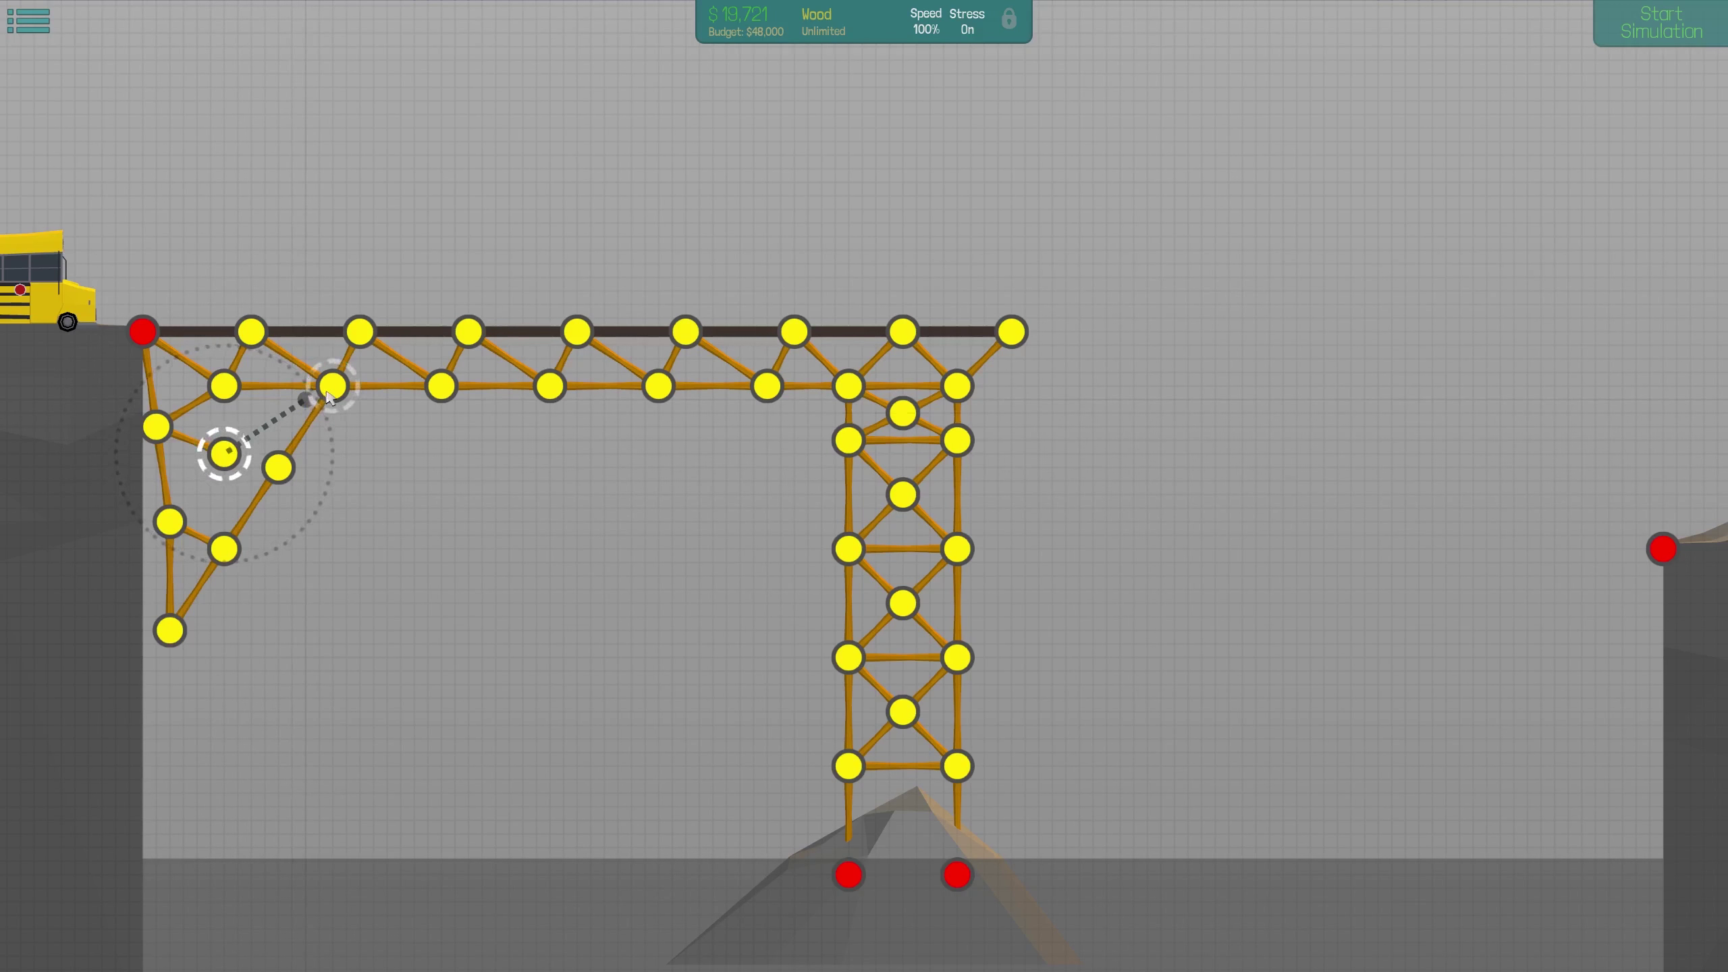
pyautogui.press('space')
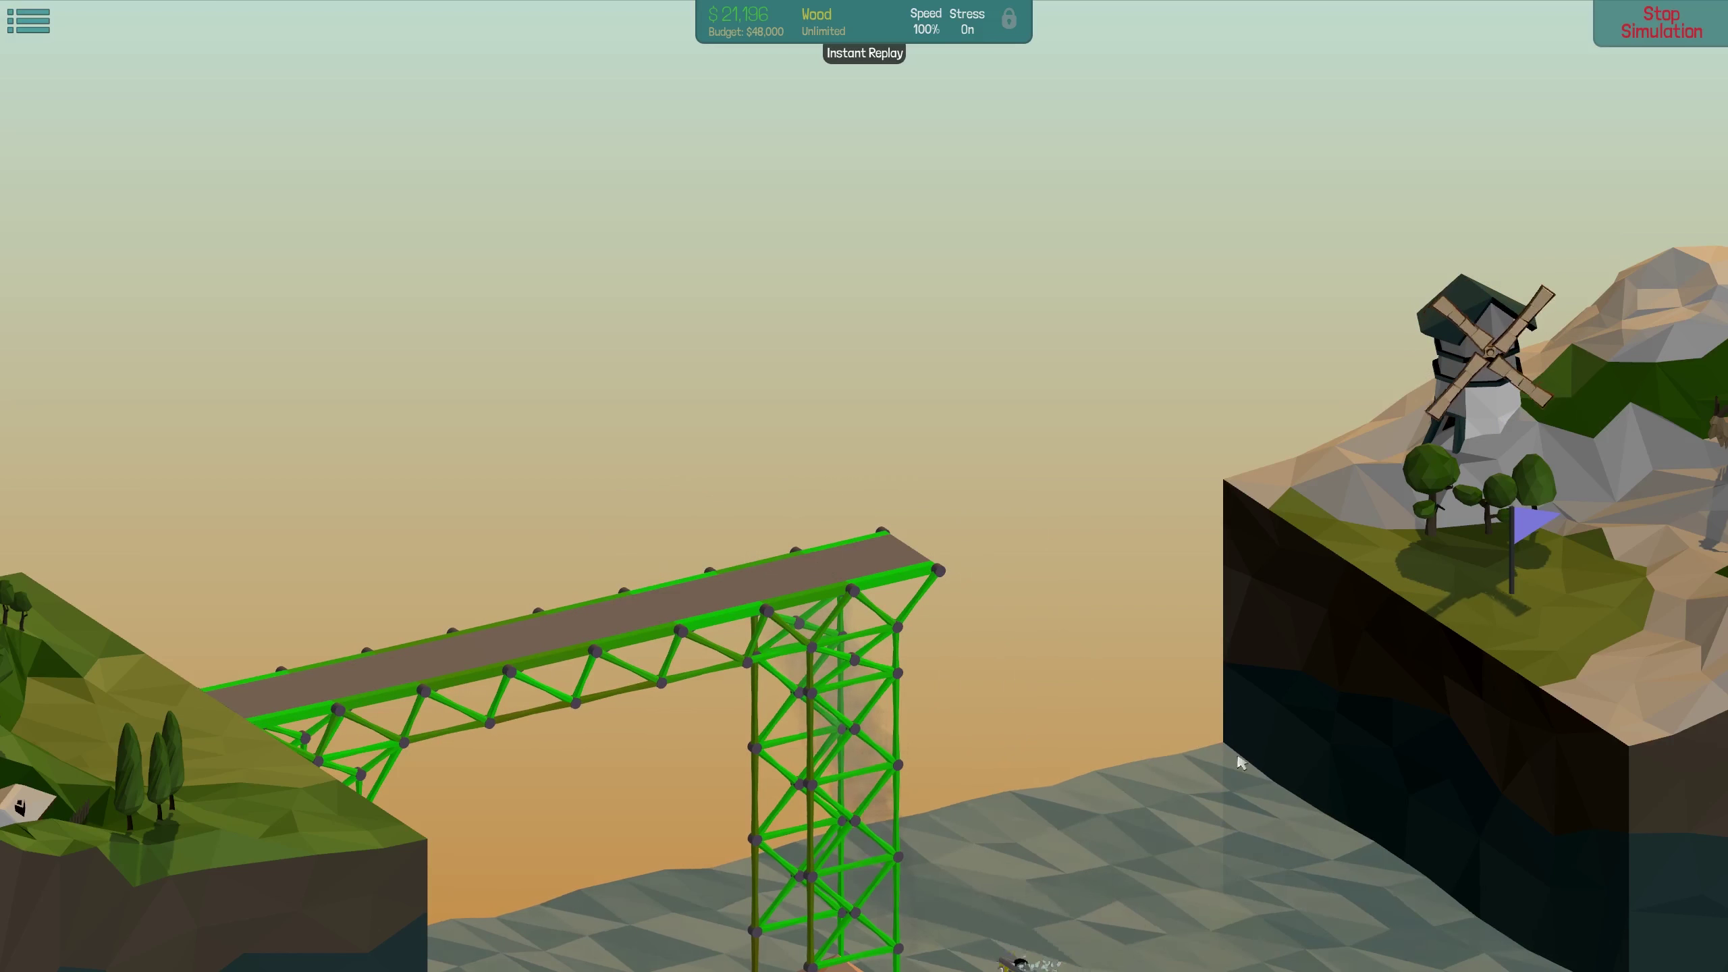
pyautogui.press('space')
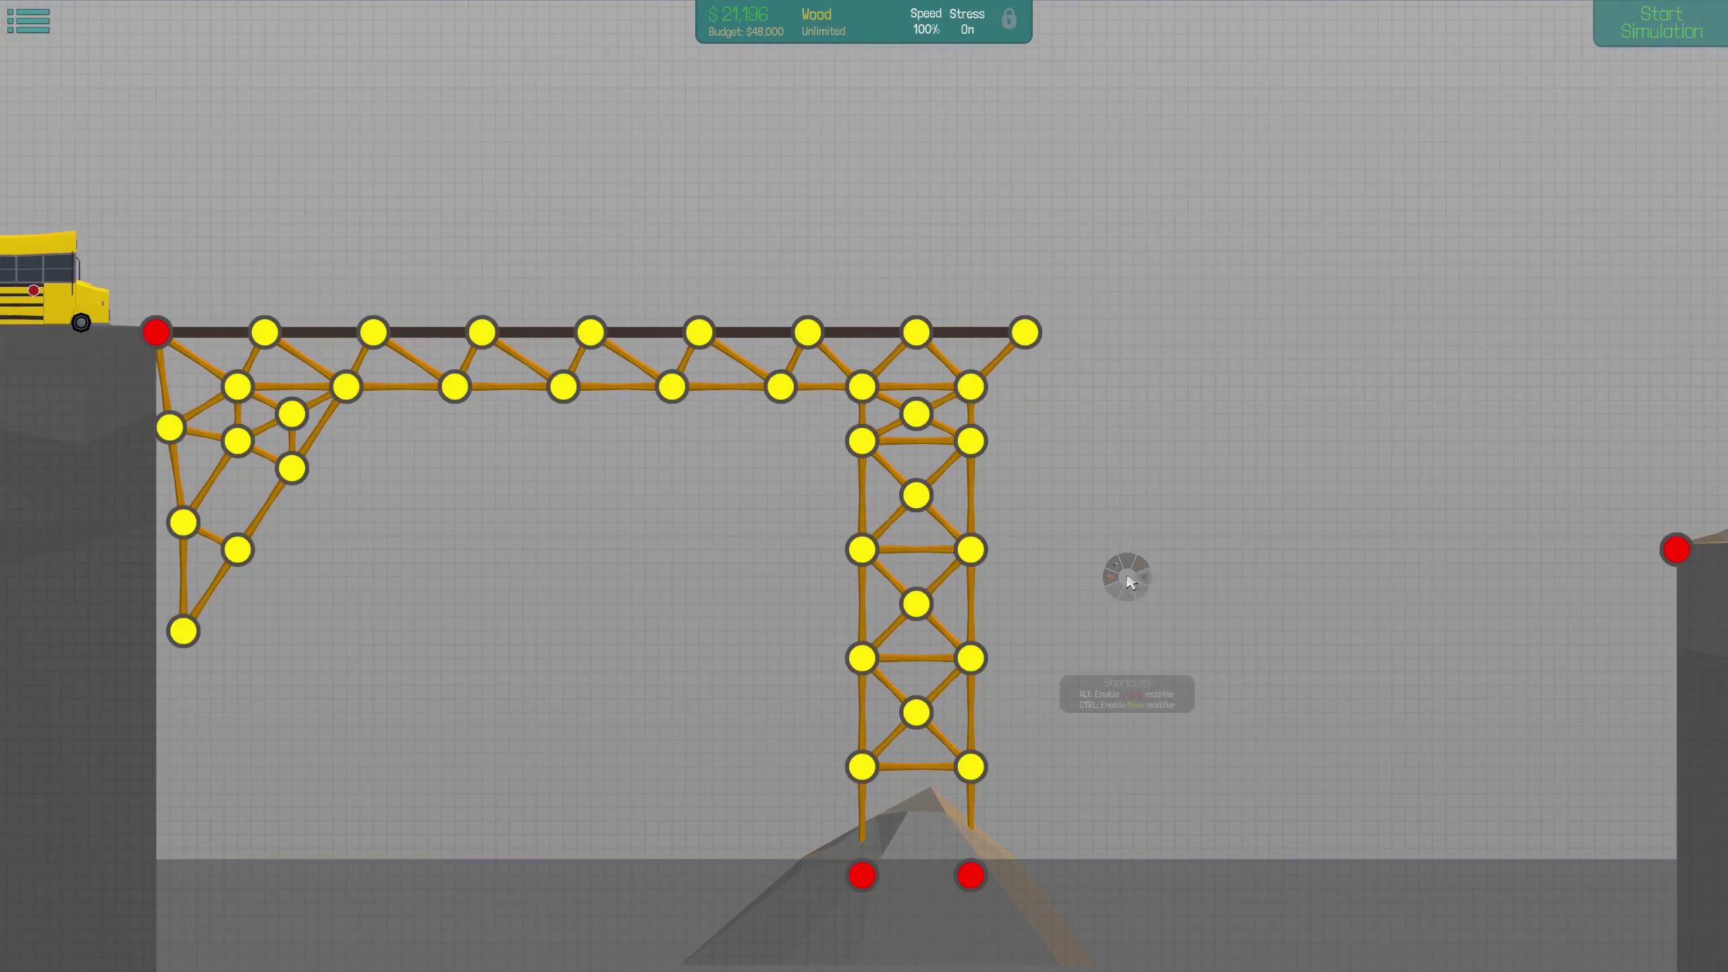
pyautogui.moveTo(1226, 417)
pyautogui.mouseDown()
pyautogui.moveTo(877, 375)
pyautogui.moveTo(730, 377)
pyautogui.mouseUp()
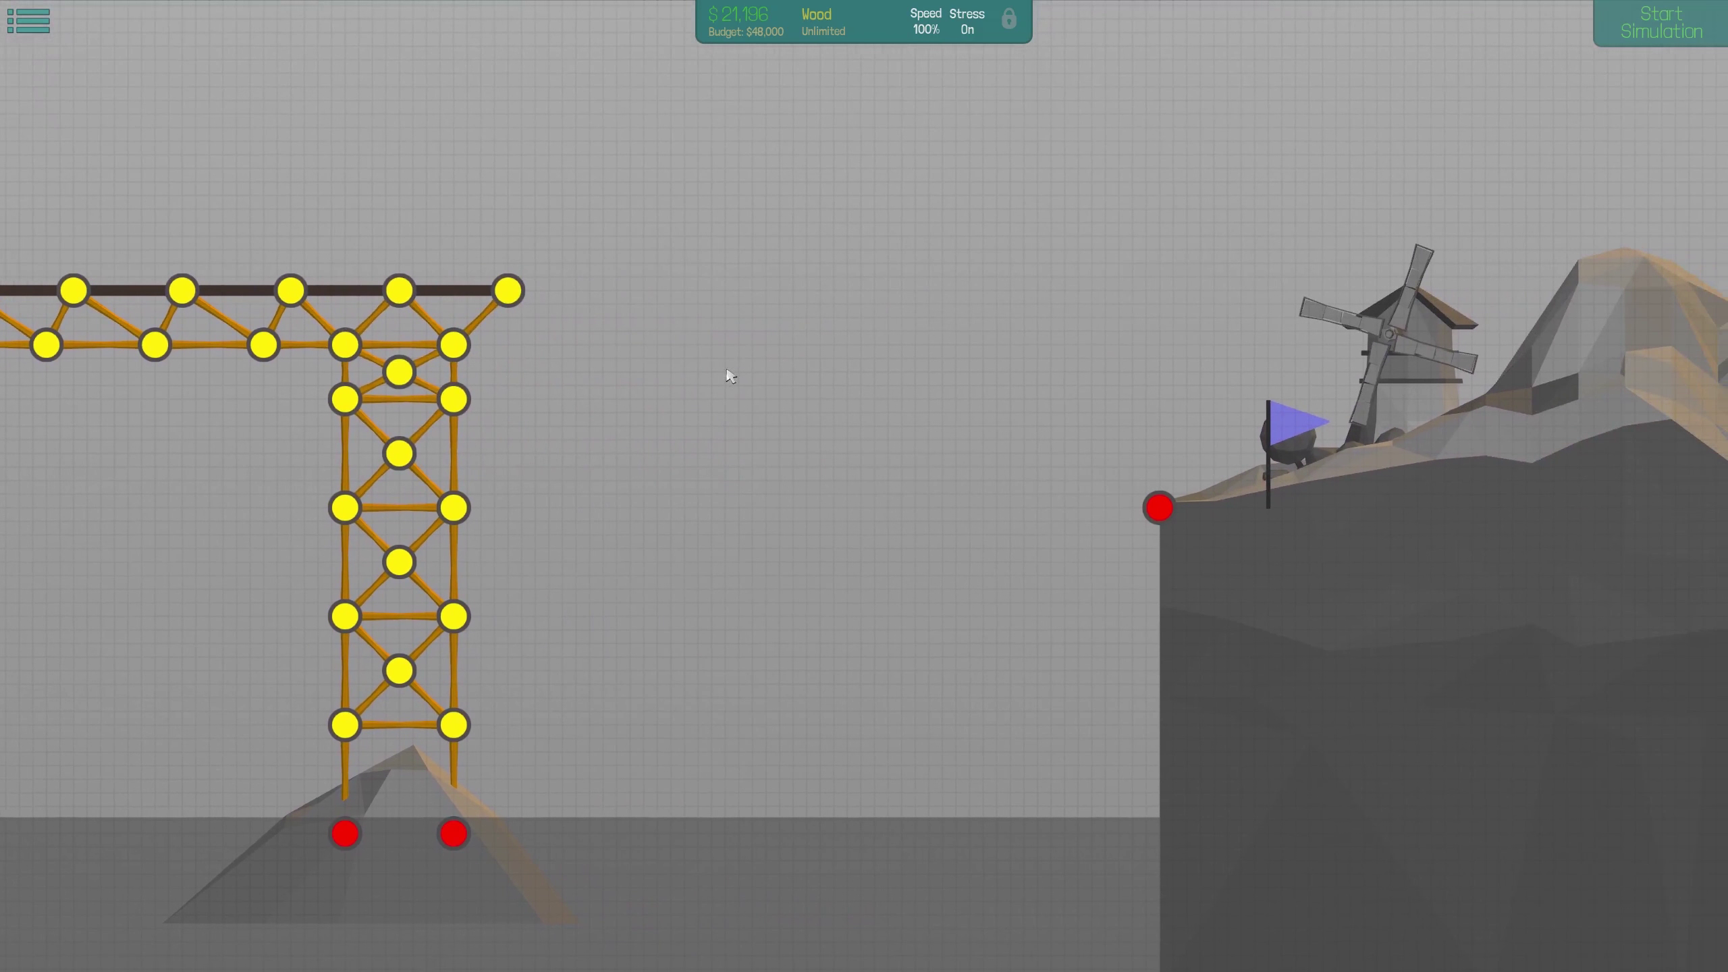
# Try a beam toward the right cliff, undo it, and run the bus test twice
pyautogui.hotkey('ctrl', 'z')
pyautogui.moveTo(725, 291); pyautogui.dragTo(665, 348)
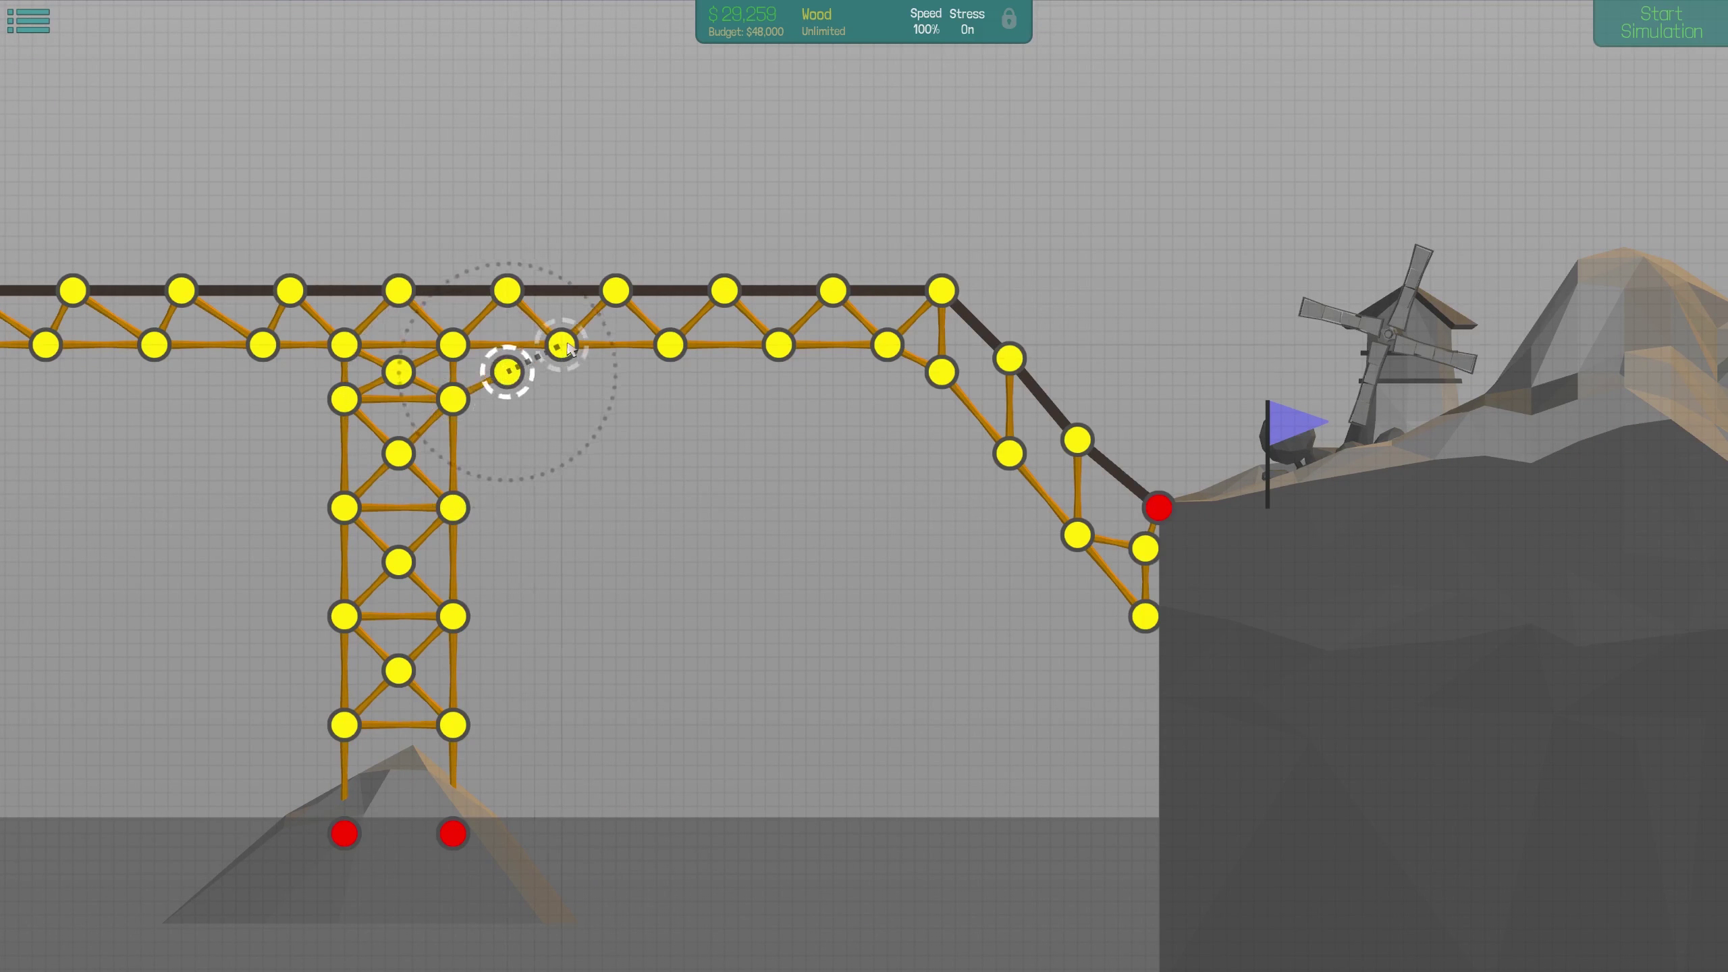
pyautogui.click(1660, 24)
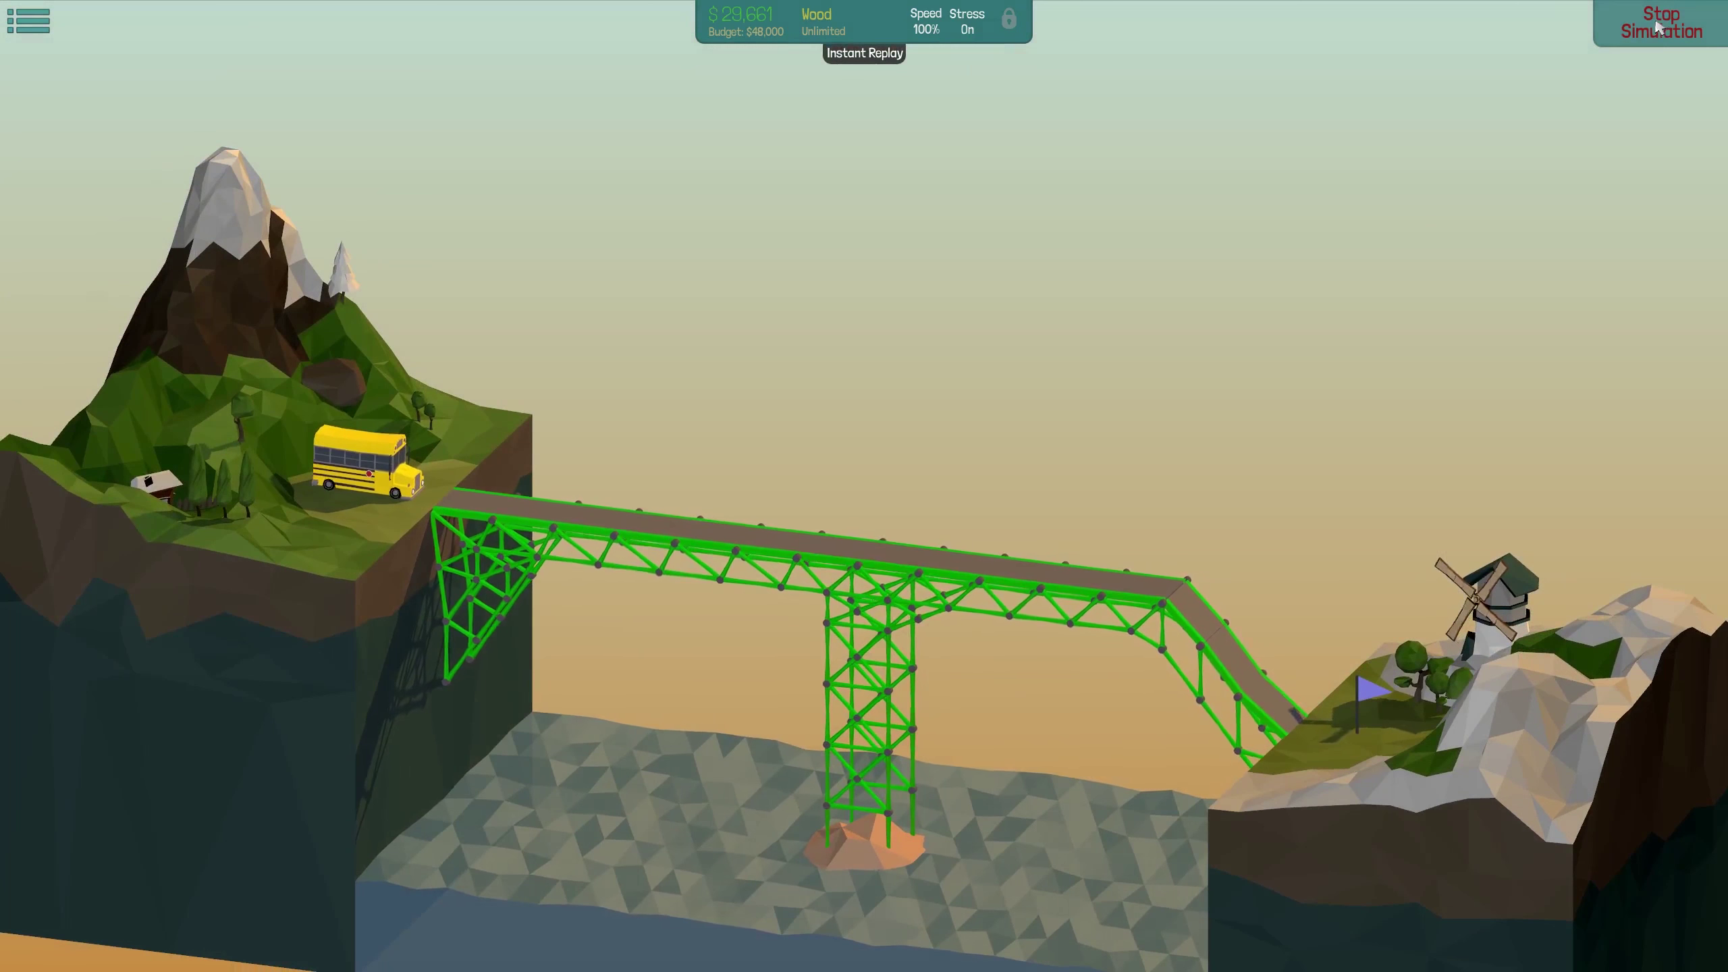
pyautogui.click(1656, 23)
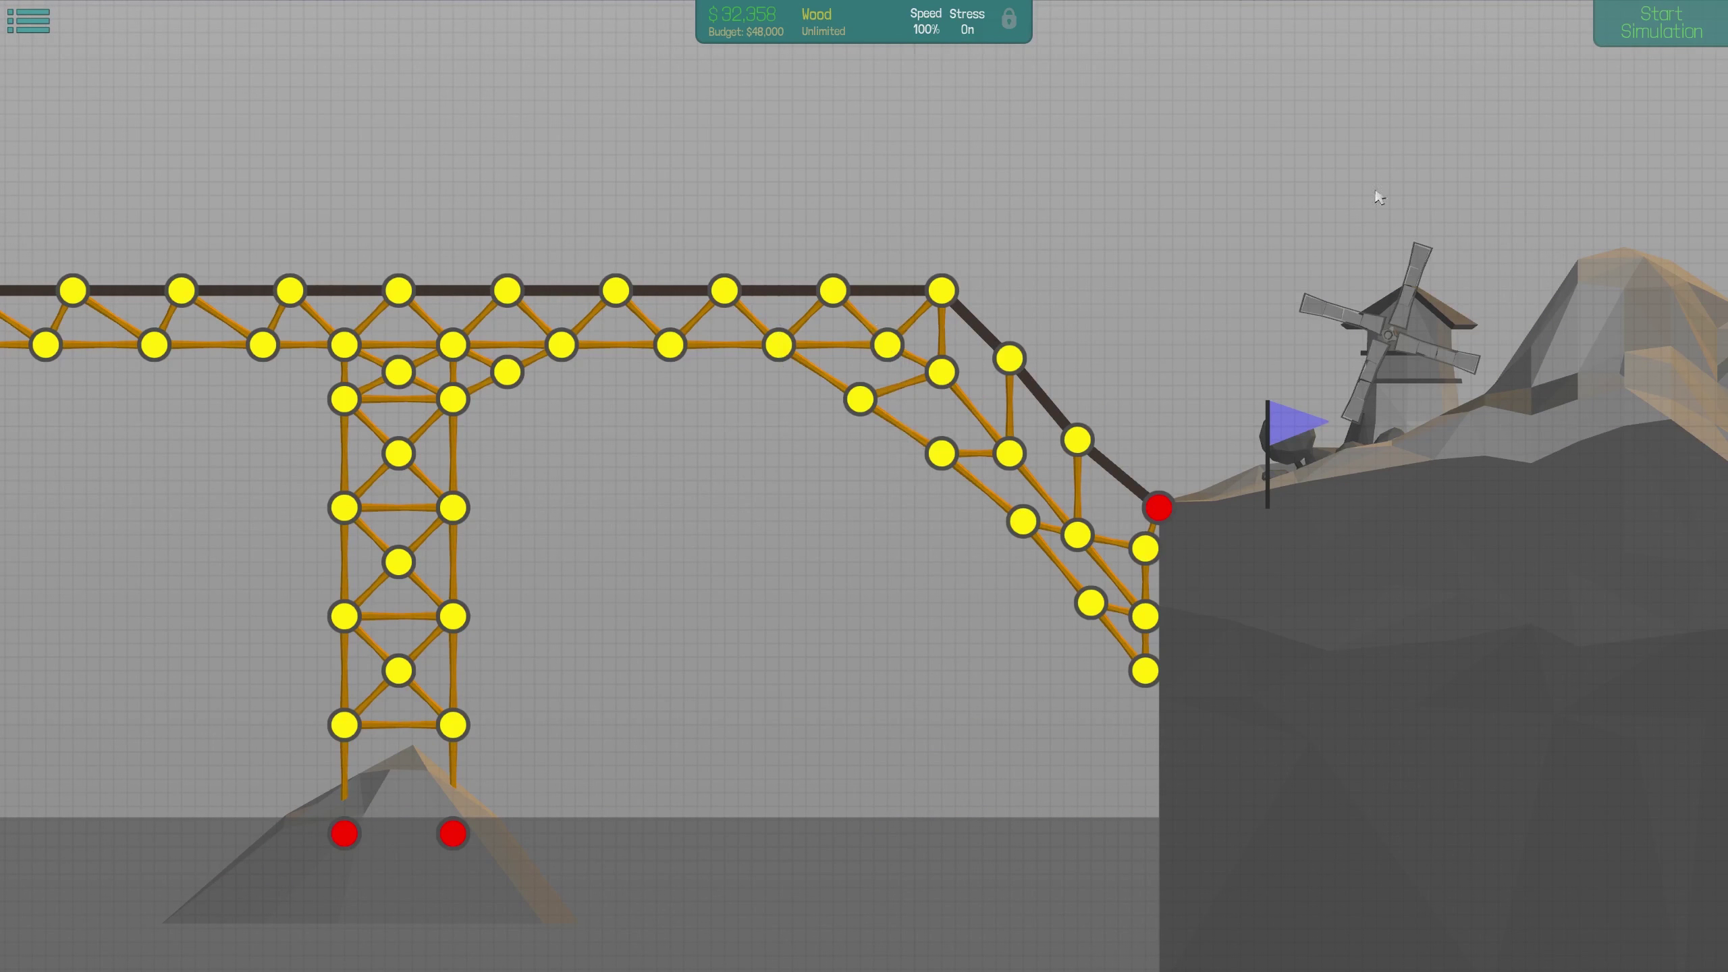
pyautogui.click(1653, 27)
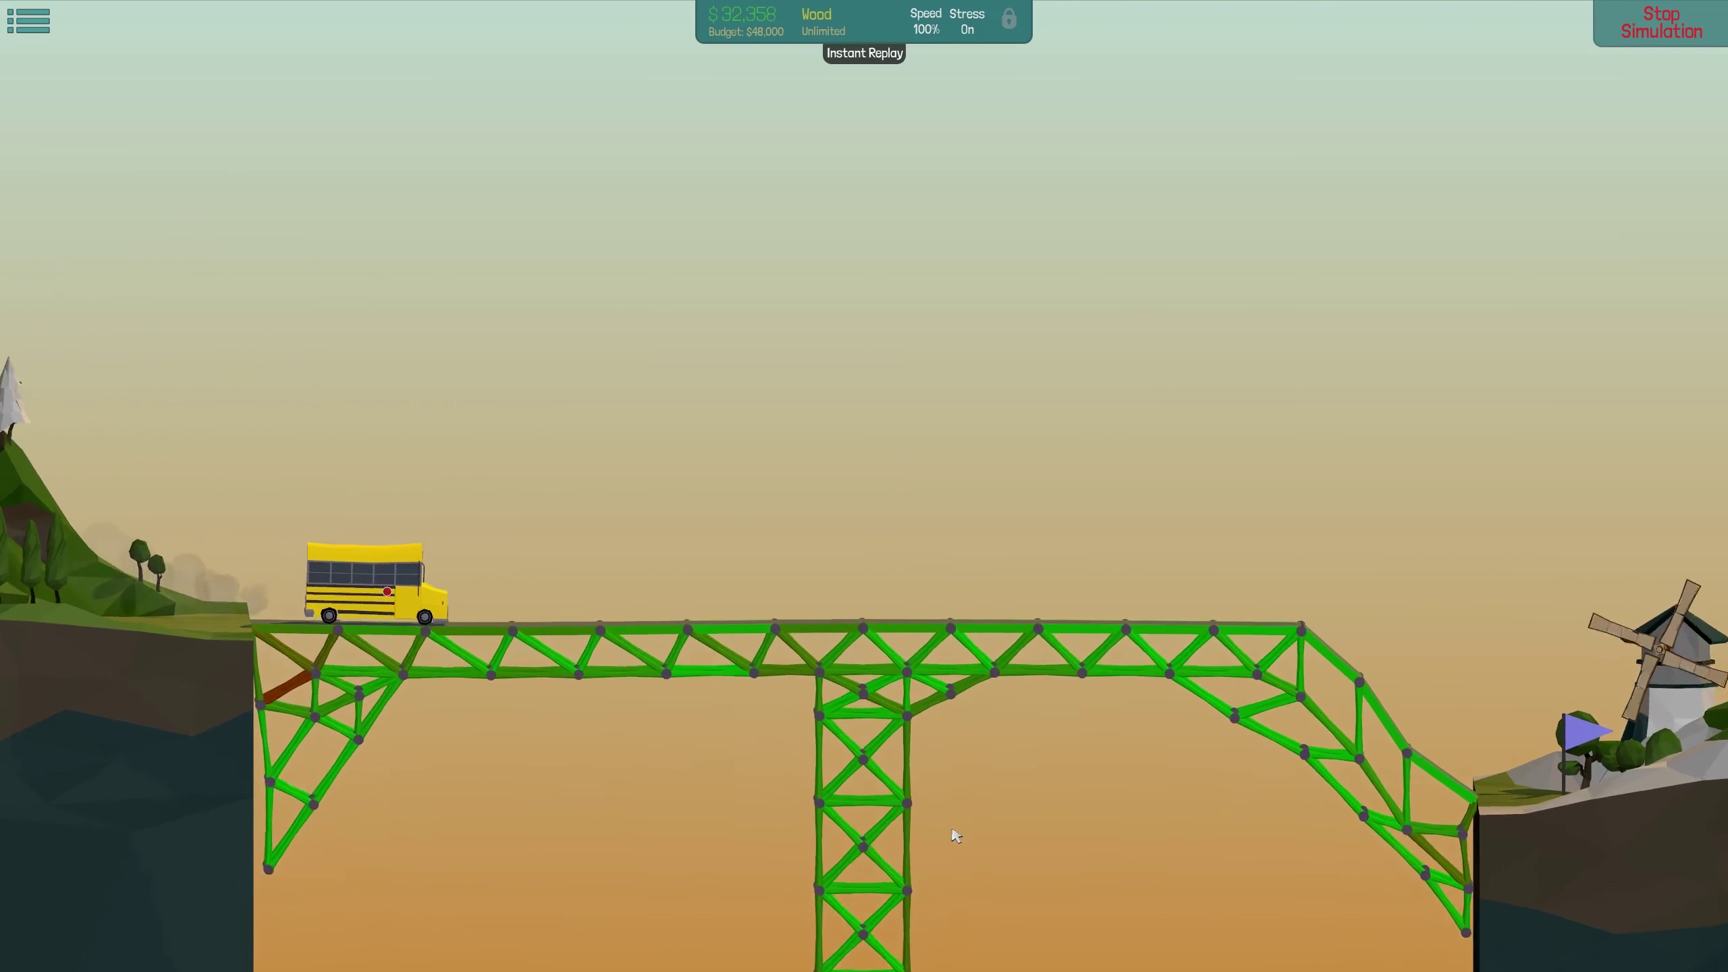
# Pan to the water and right cliff, watch the pier fail, and reset the test
pyautogui.moveTo(951, 802); pyautogui.dragTo(933, 586)
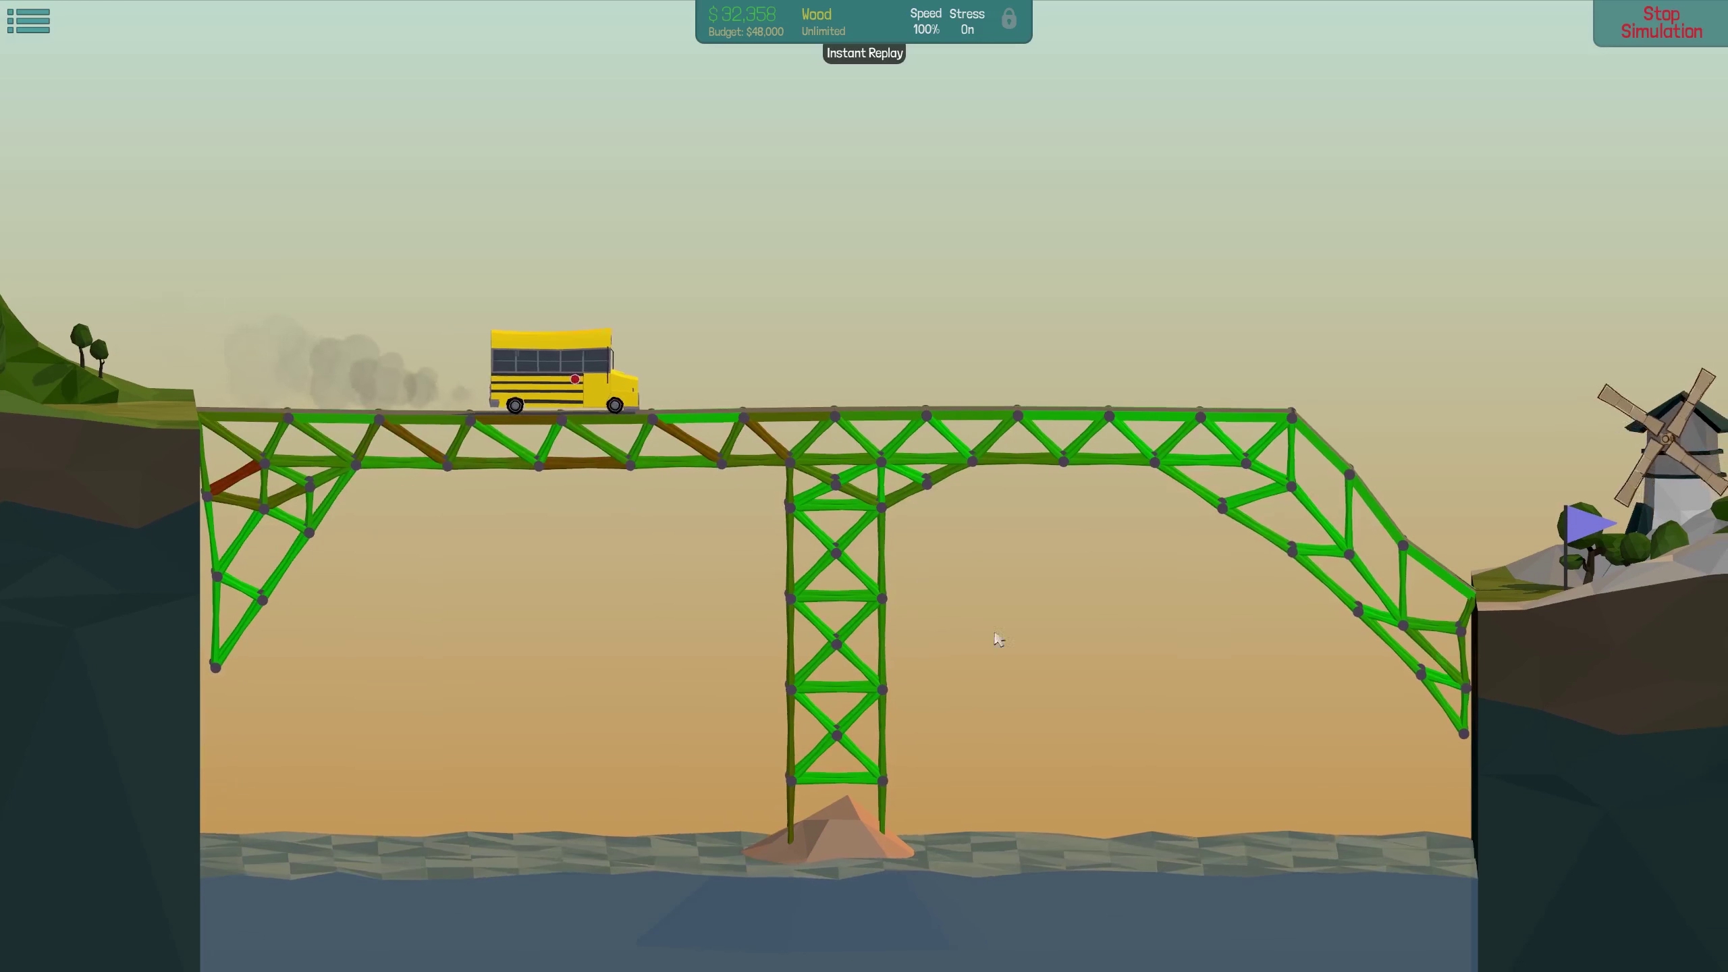
pyautogui.scroll(1, 1045, 684)
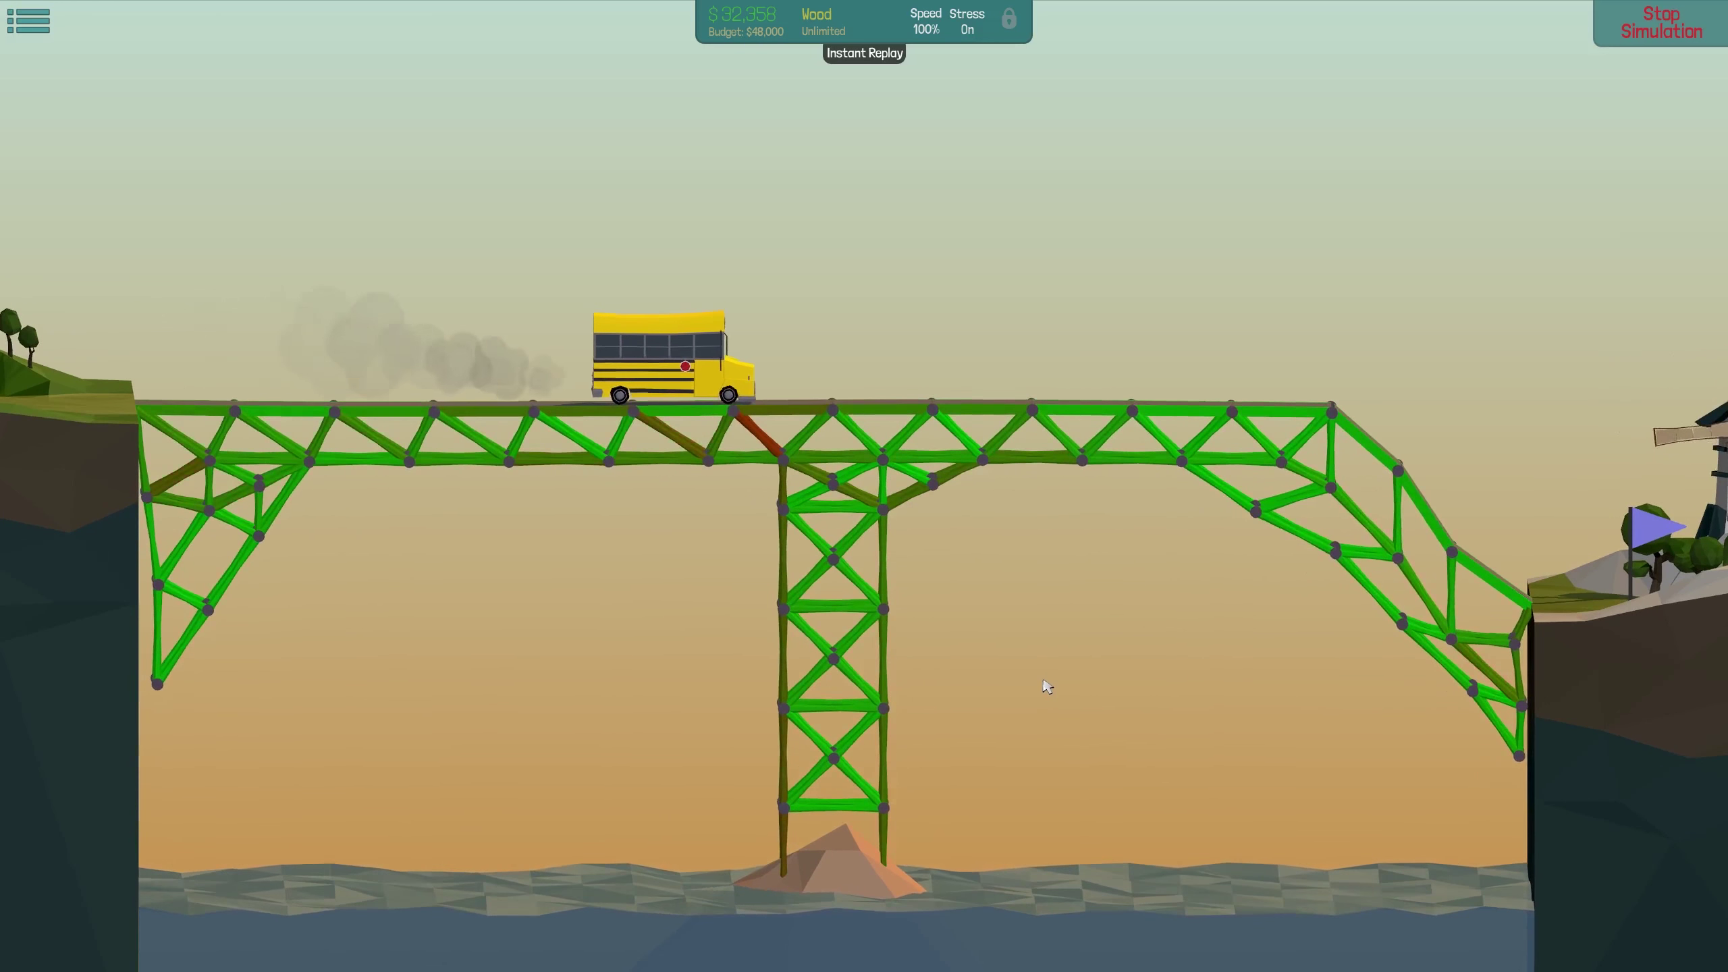
pyautogui.moveTo(1046, 686); pyautogui.dragTo(827, 718)
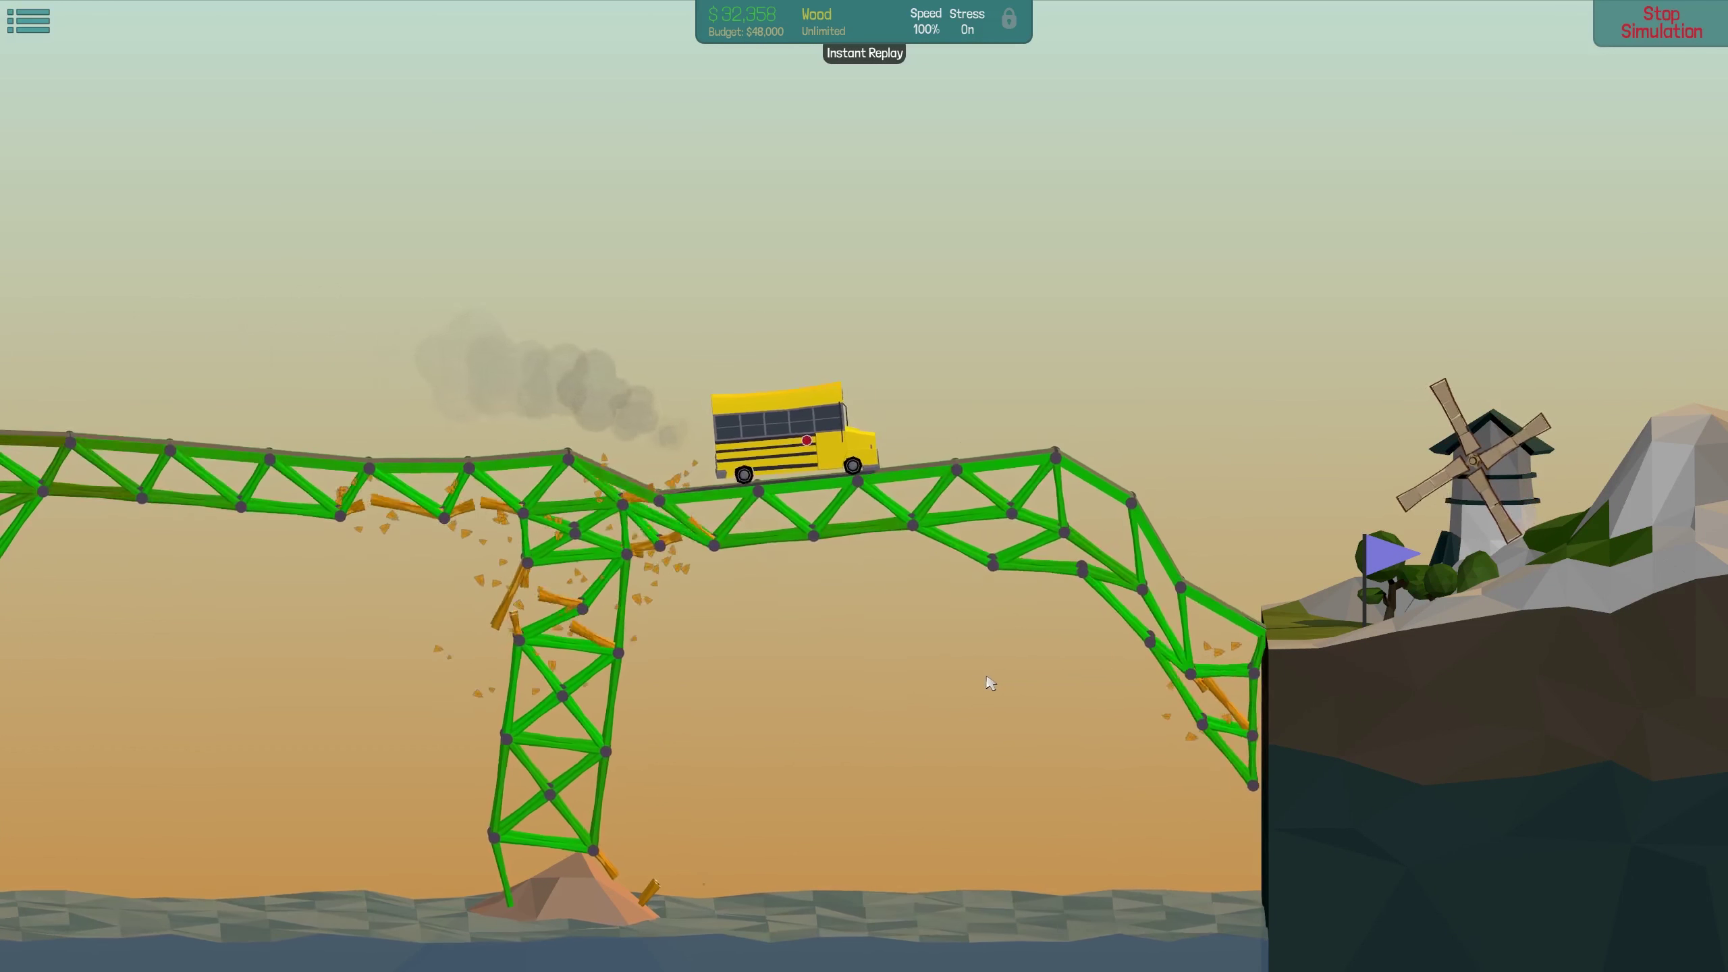
pyautogui.click(1608, 27)
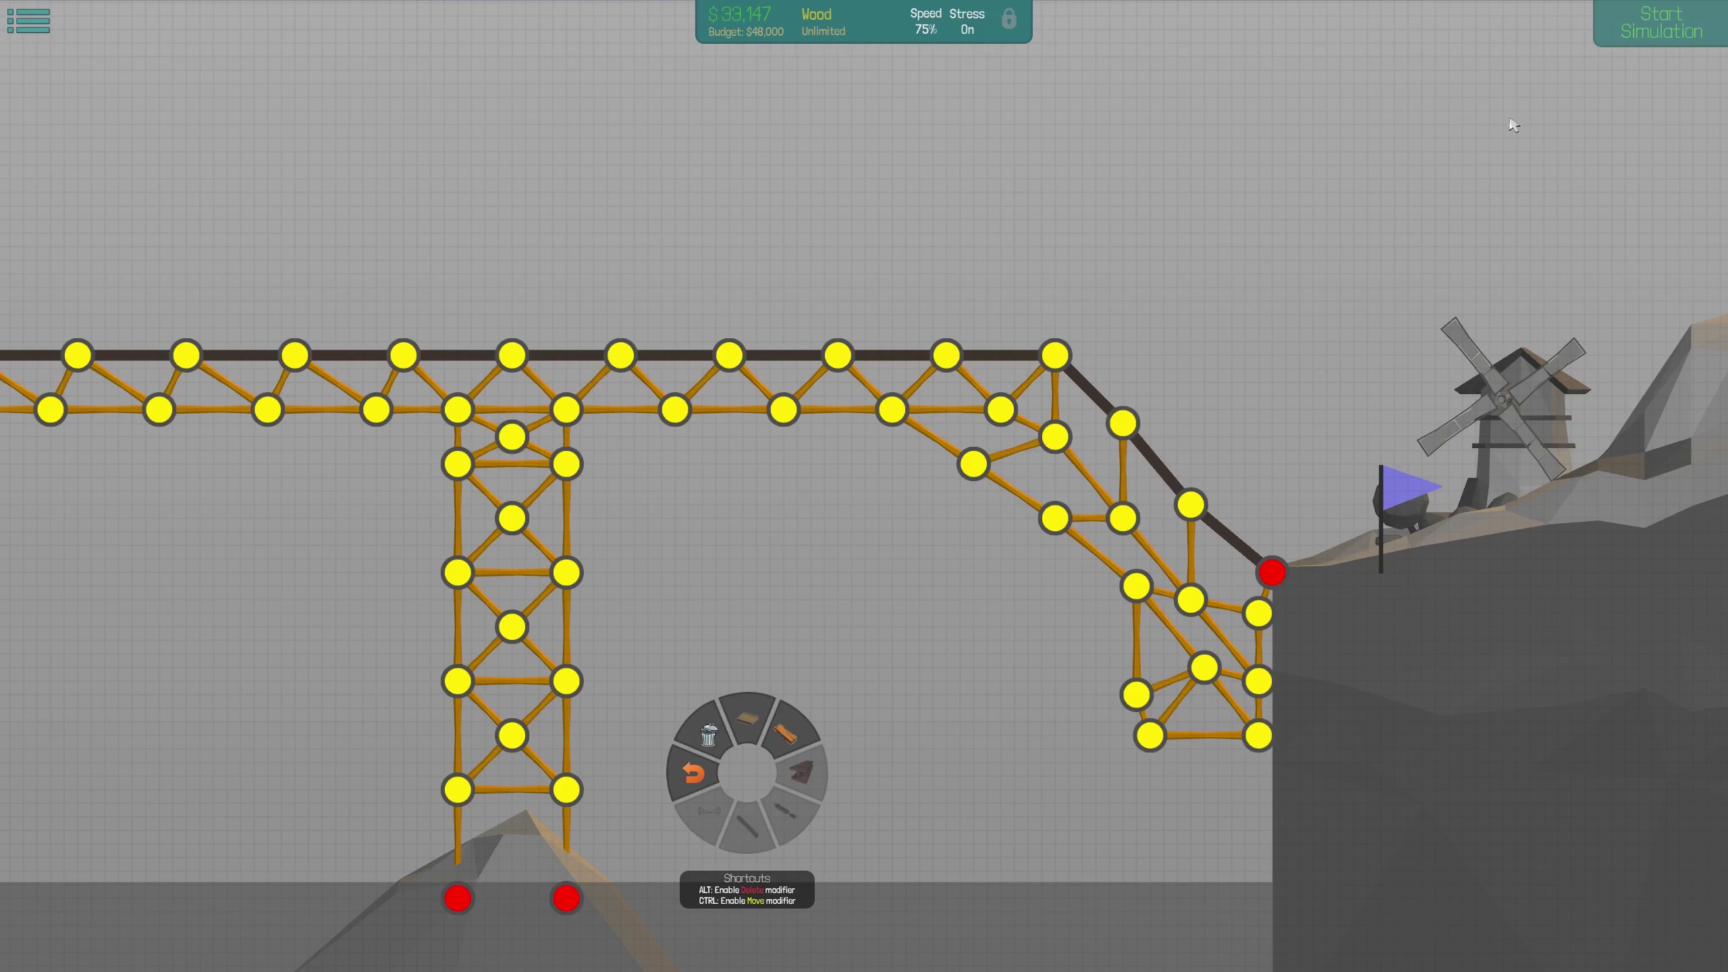
pyautogui.click(1675, 25)
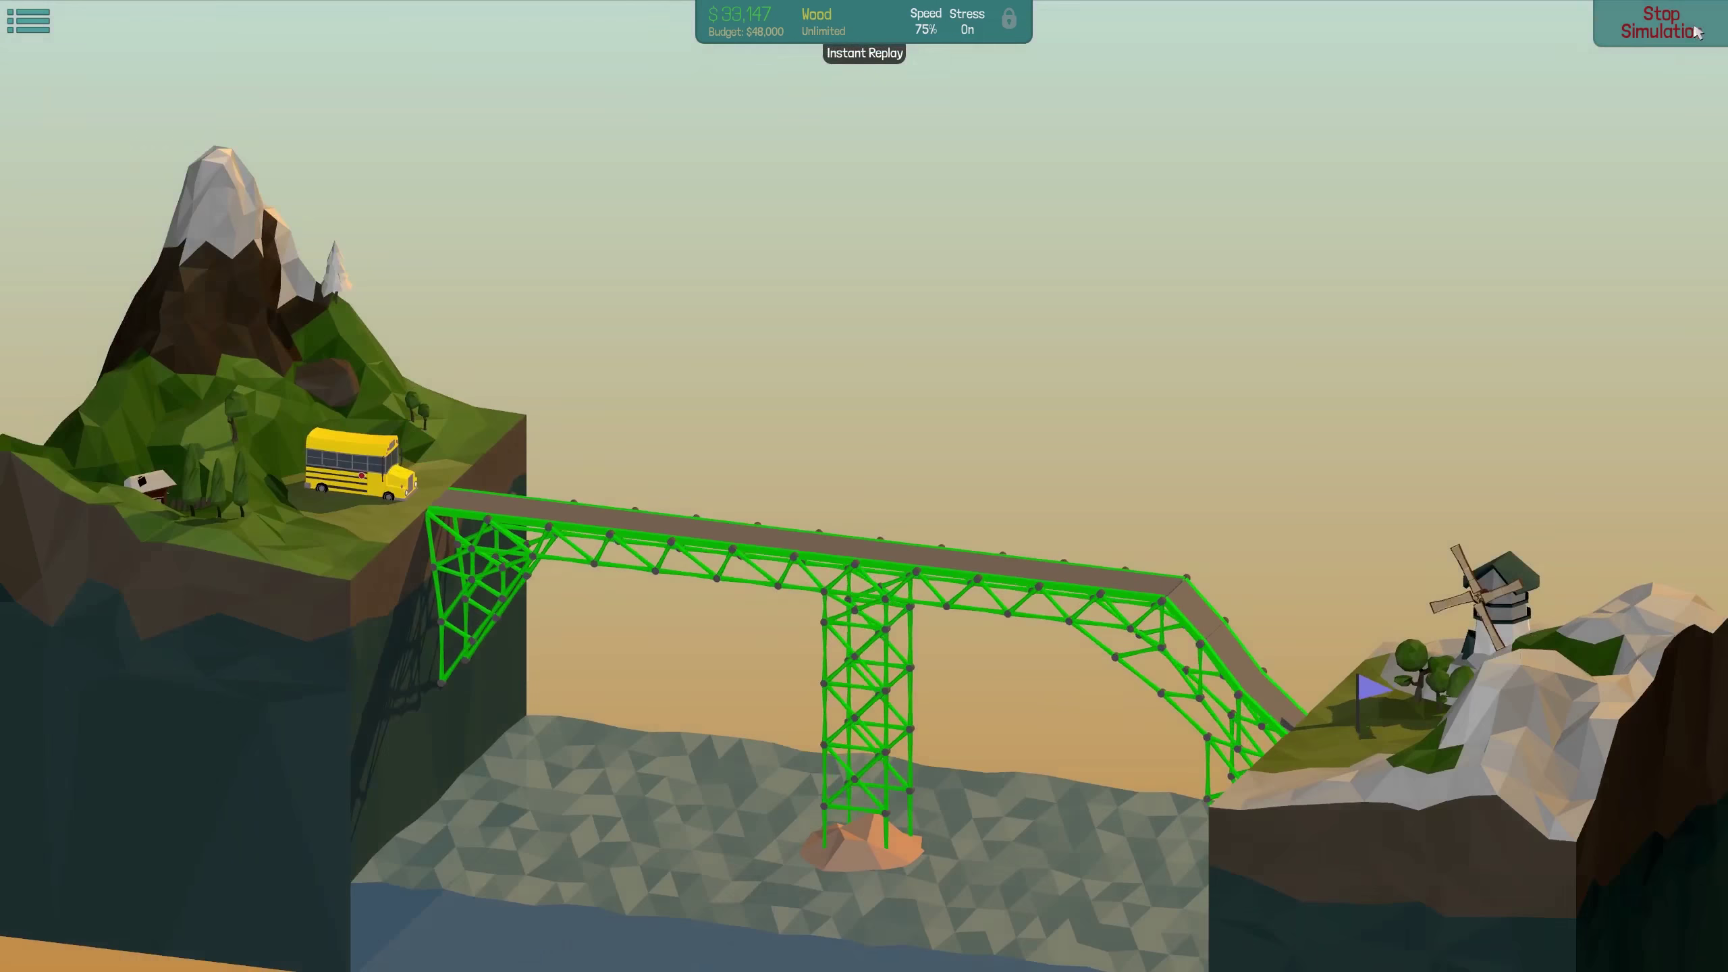
pyautogui.click(1654, 31)
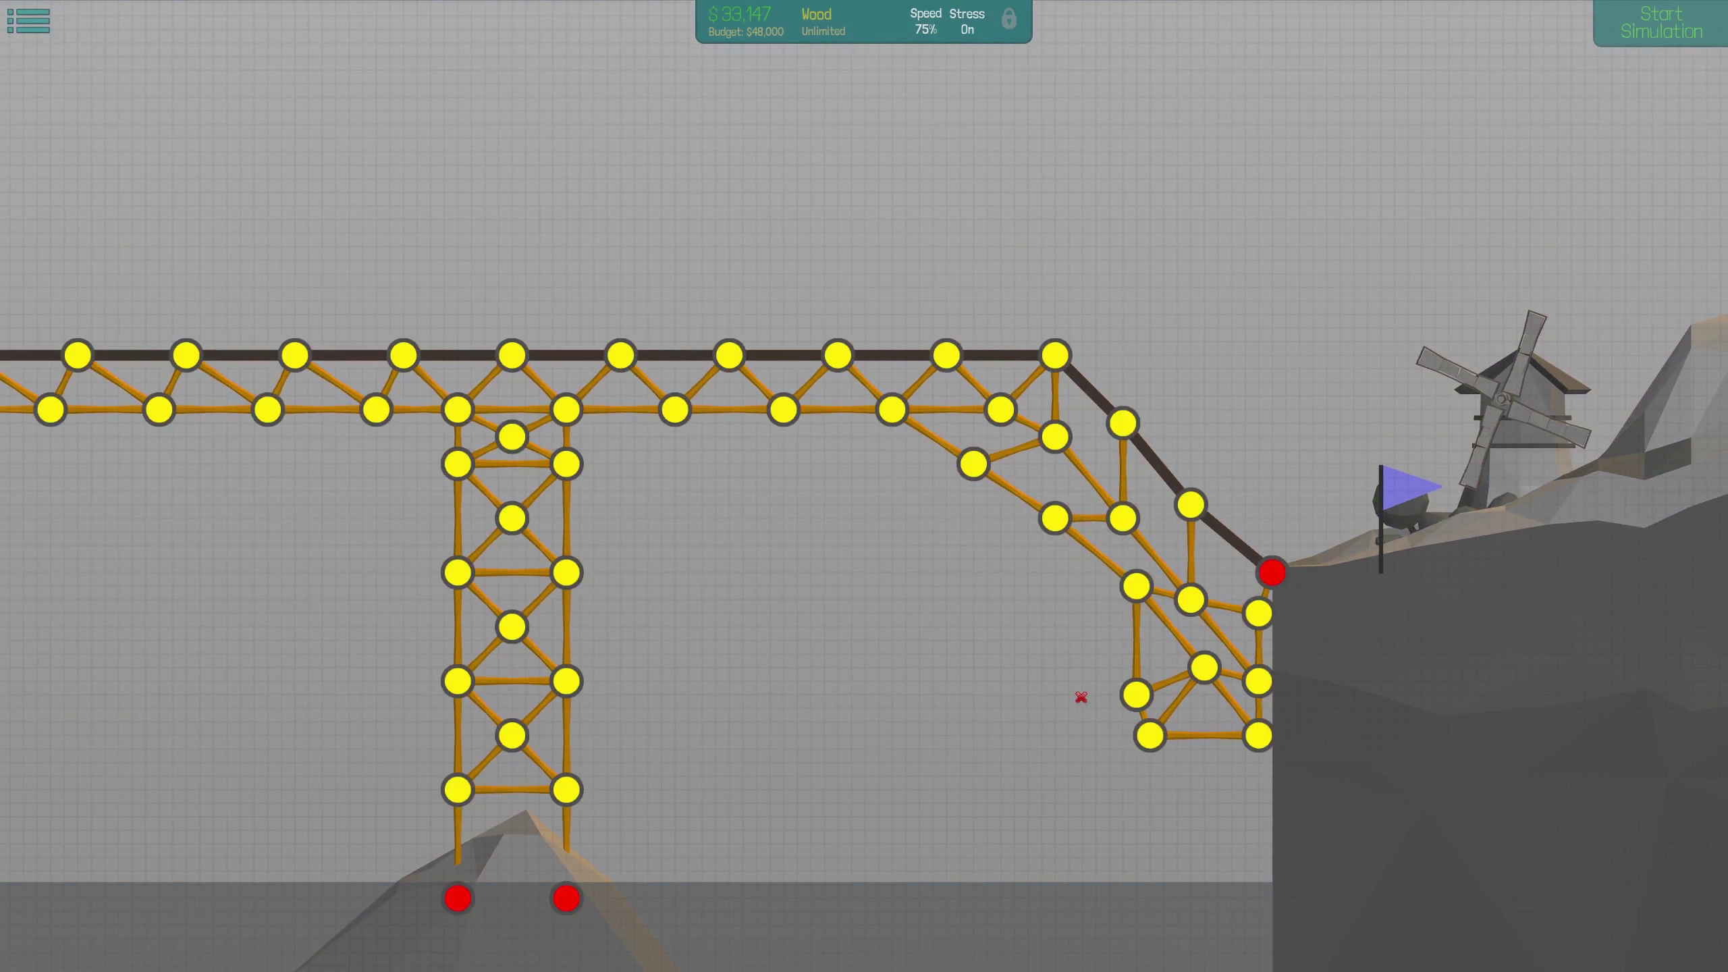
# Run the bus test at 100% speed, then stop it after the bridge collapses
pyautogui.click(1631, 11)
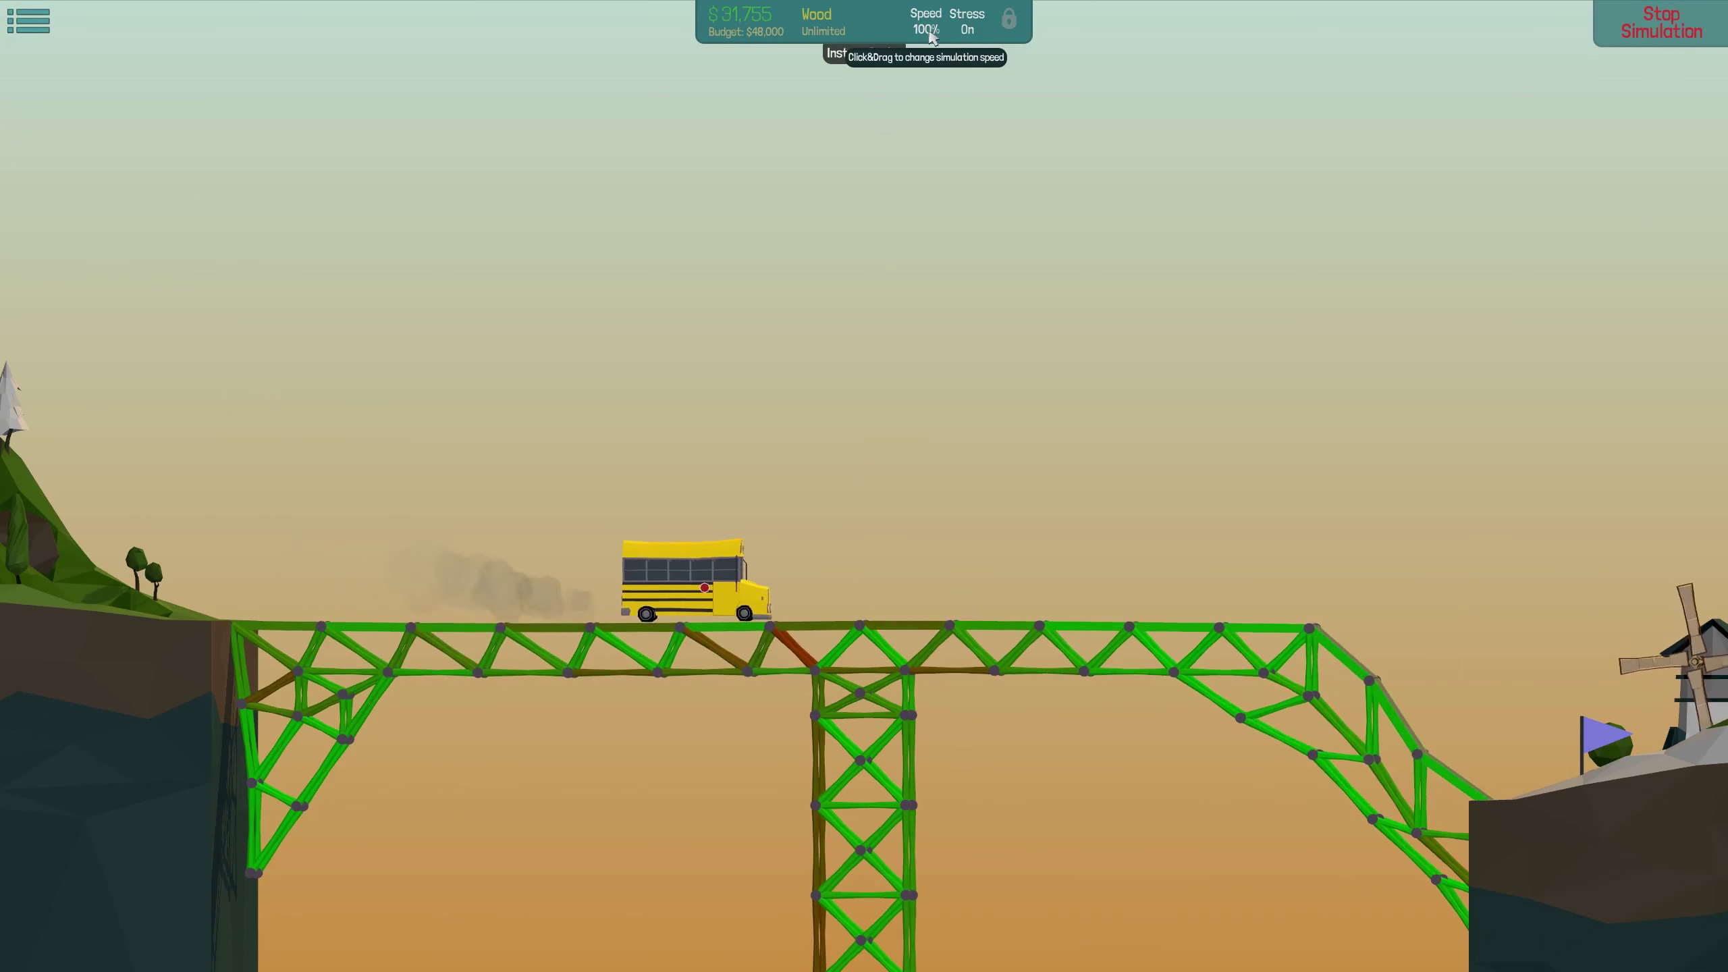
pyautogui.moveTo(926, 30); pyautogui.dragTo(958, 30)
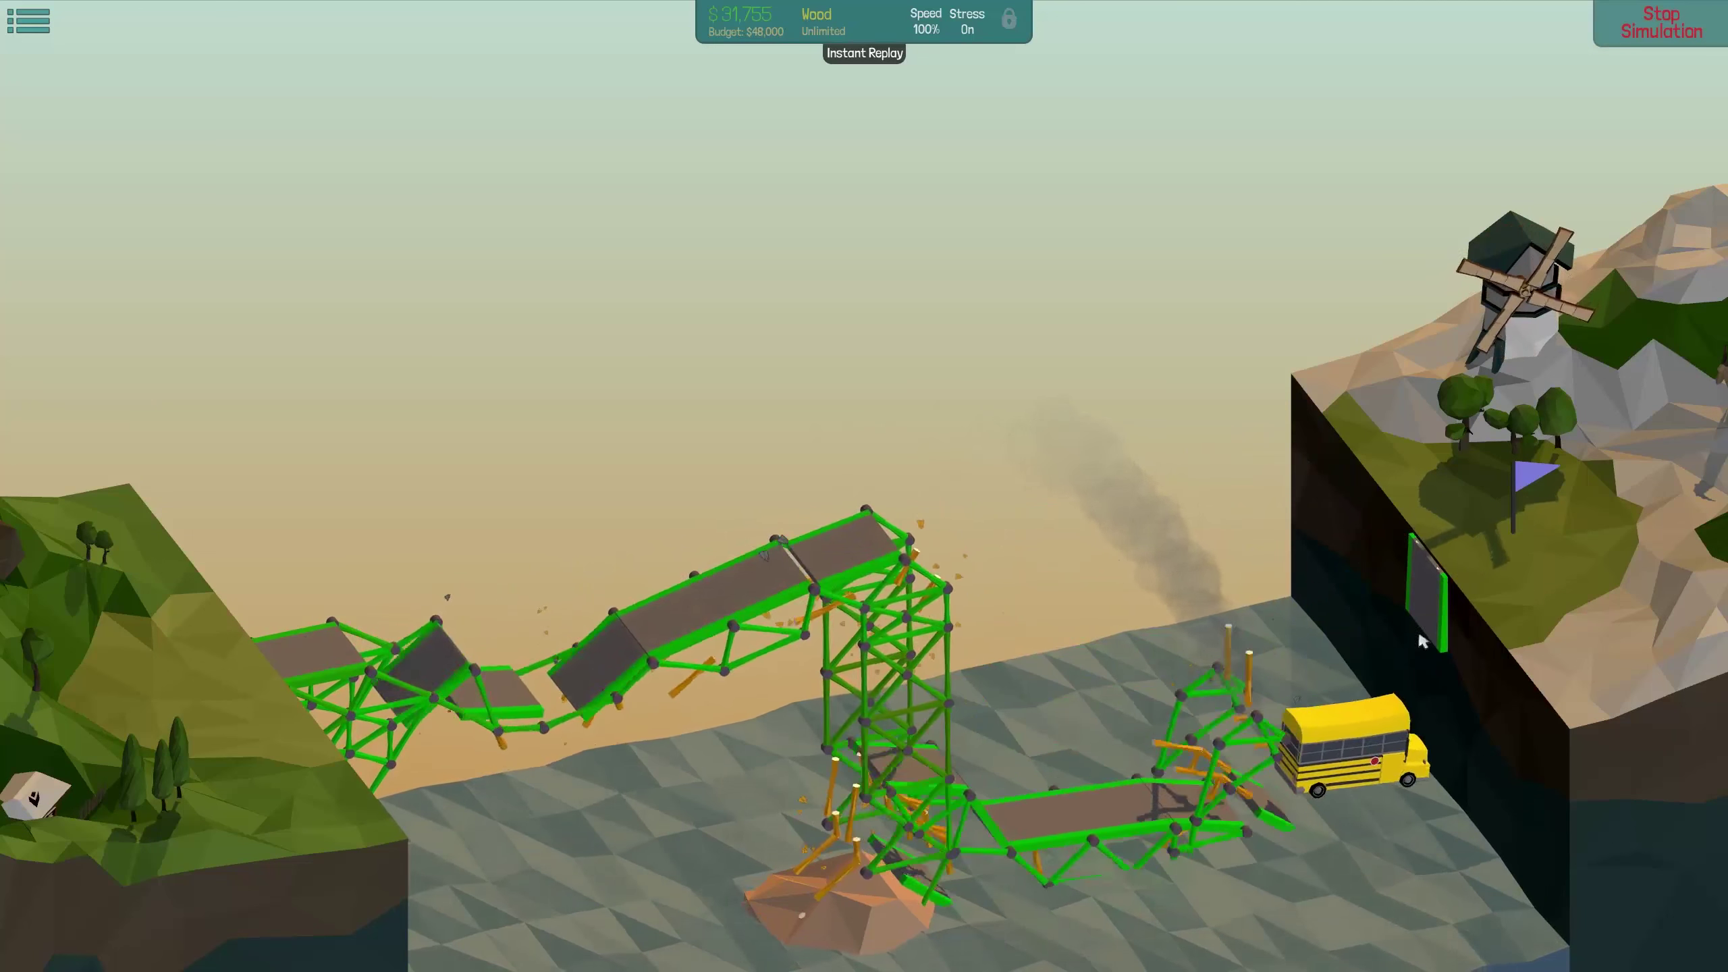
pyautogui.click(1669, 26)
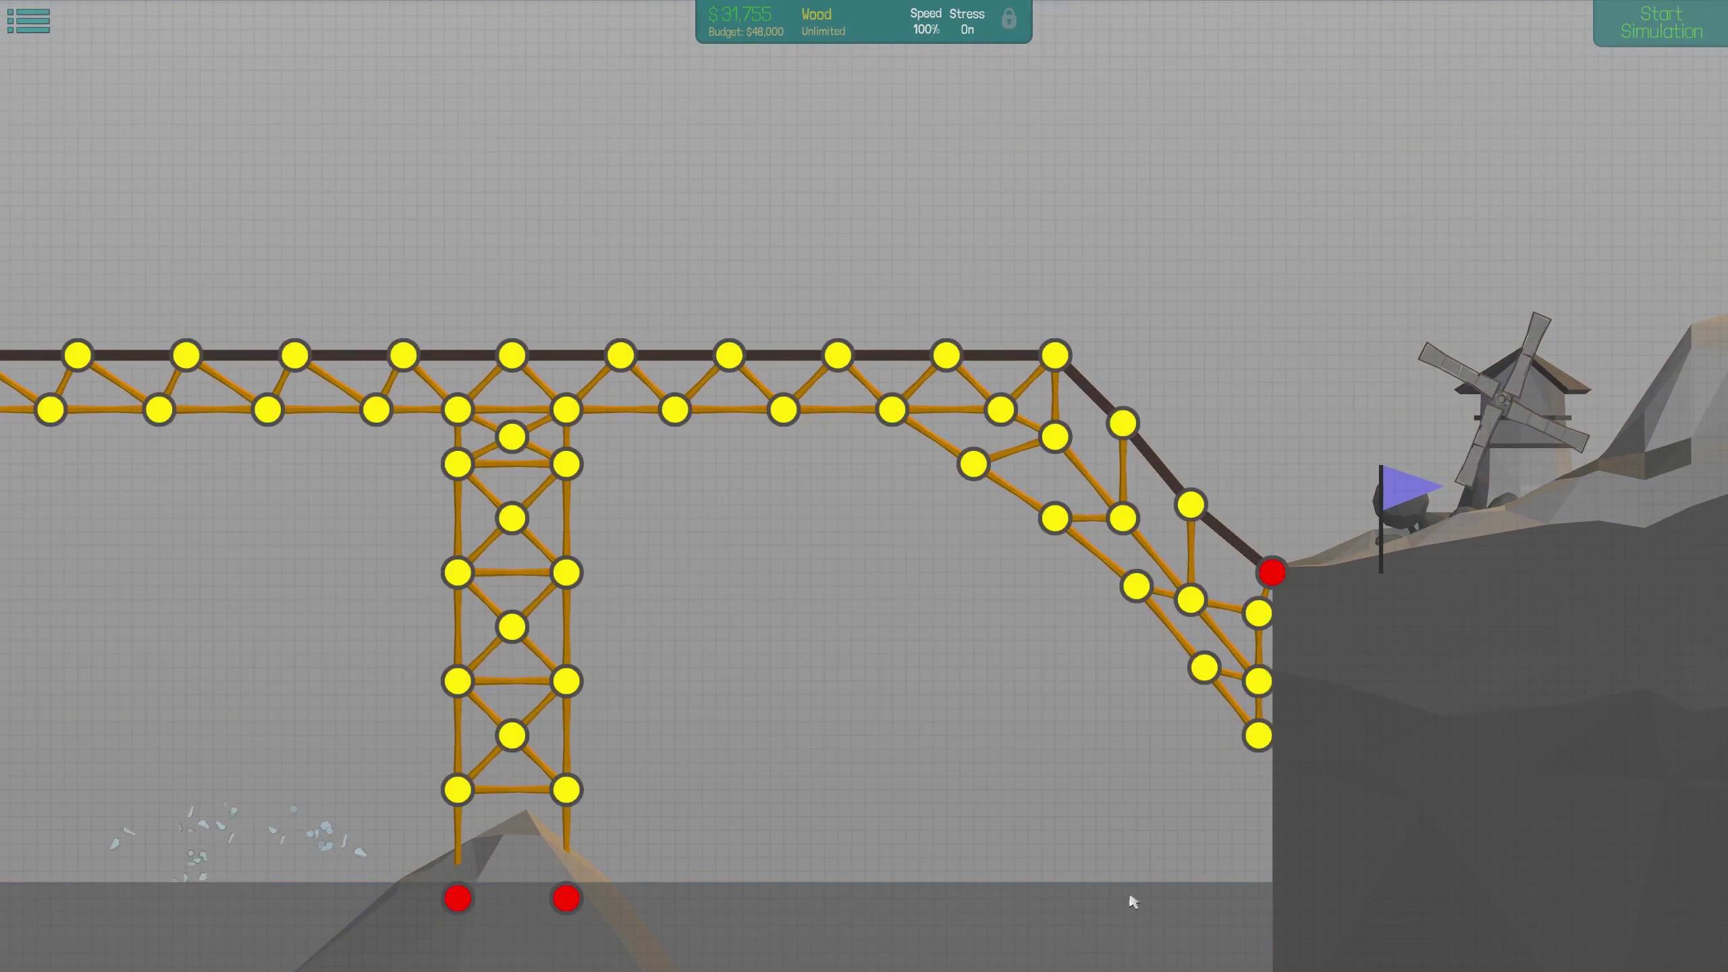
# Rebuild the right deck with Road and rerun the test, following the bus to the far cliff
pyautogui.click(1091, 326)
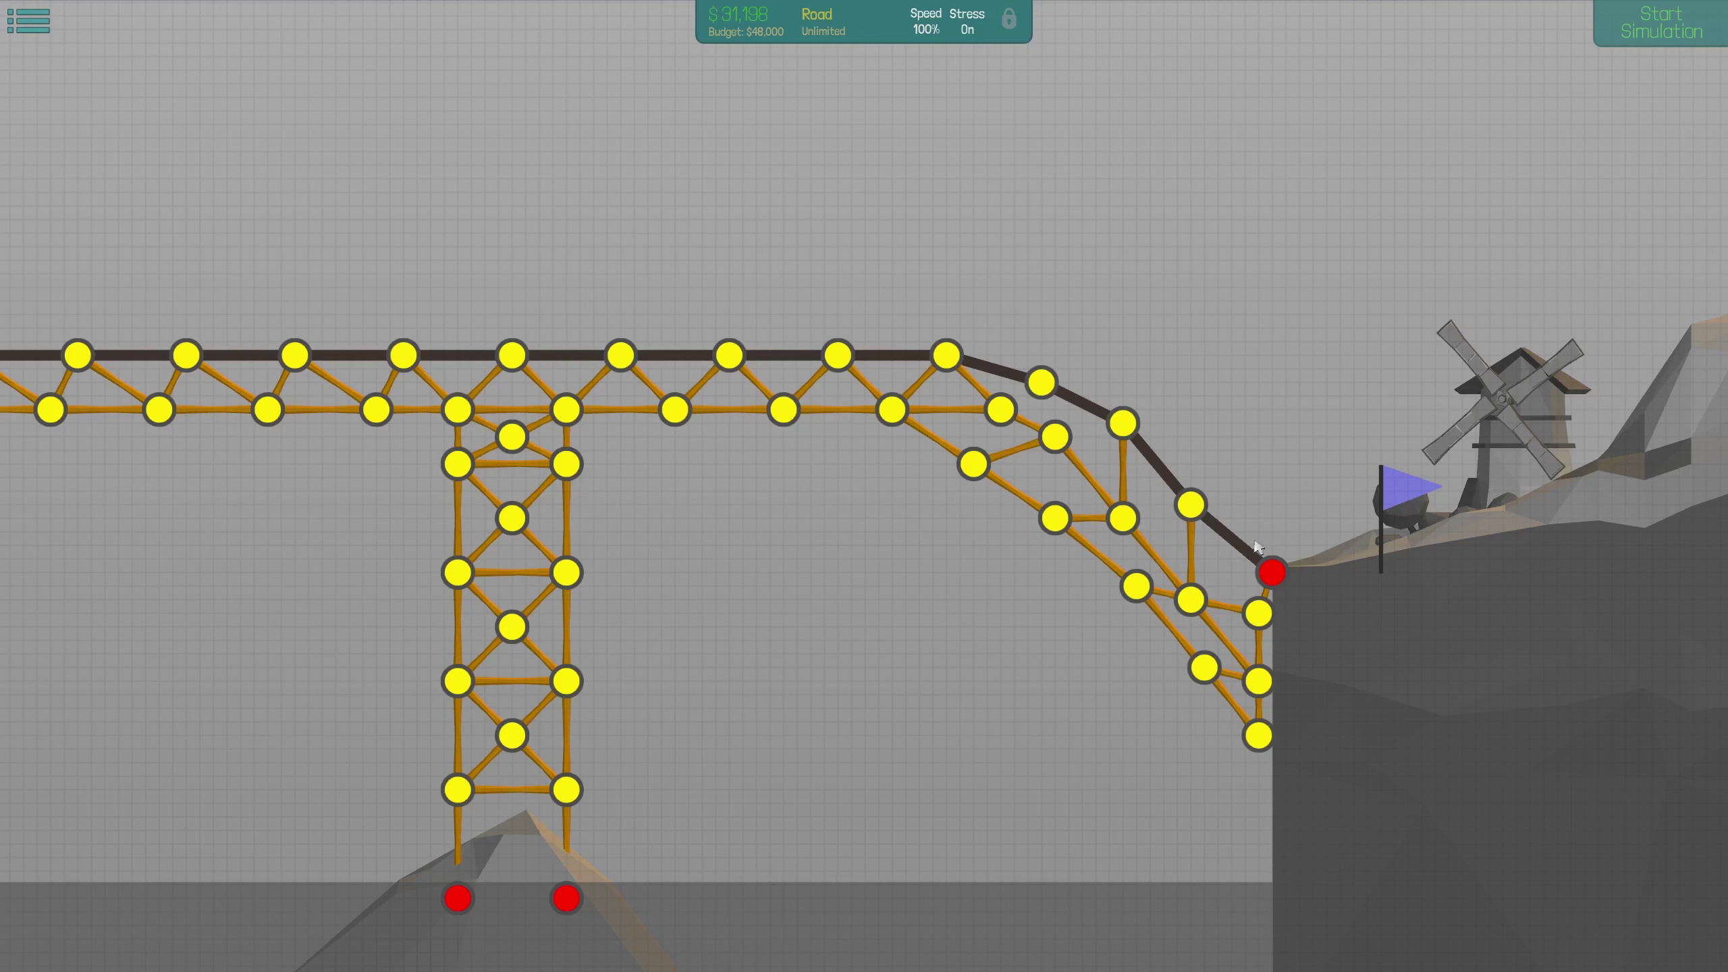
pyautogui.press('space')
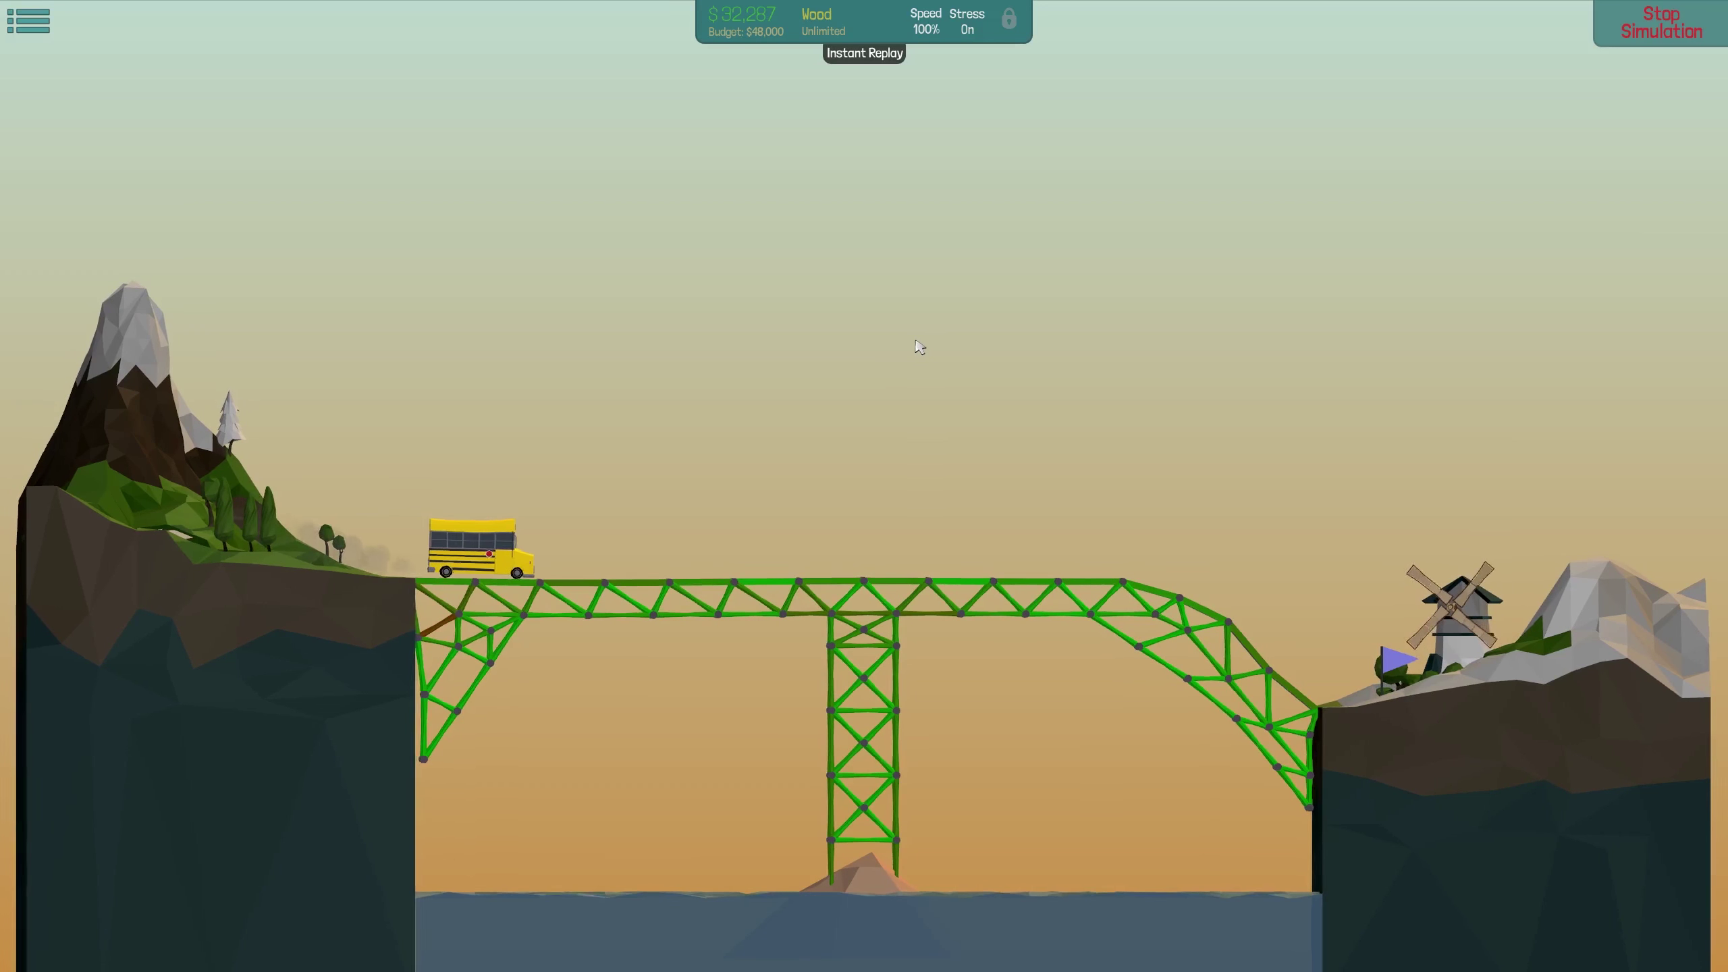
pyautogui.scroll(5, 950, 676)
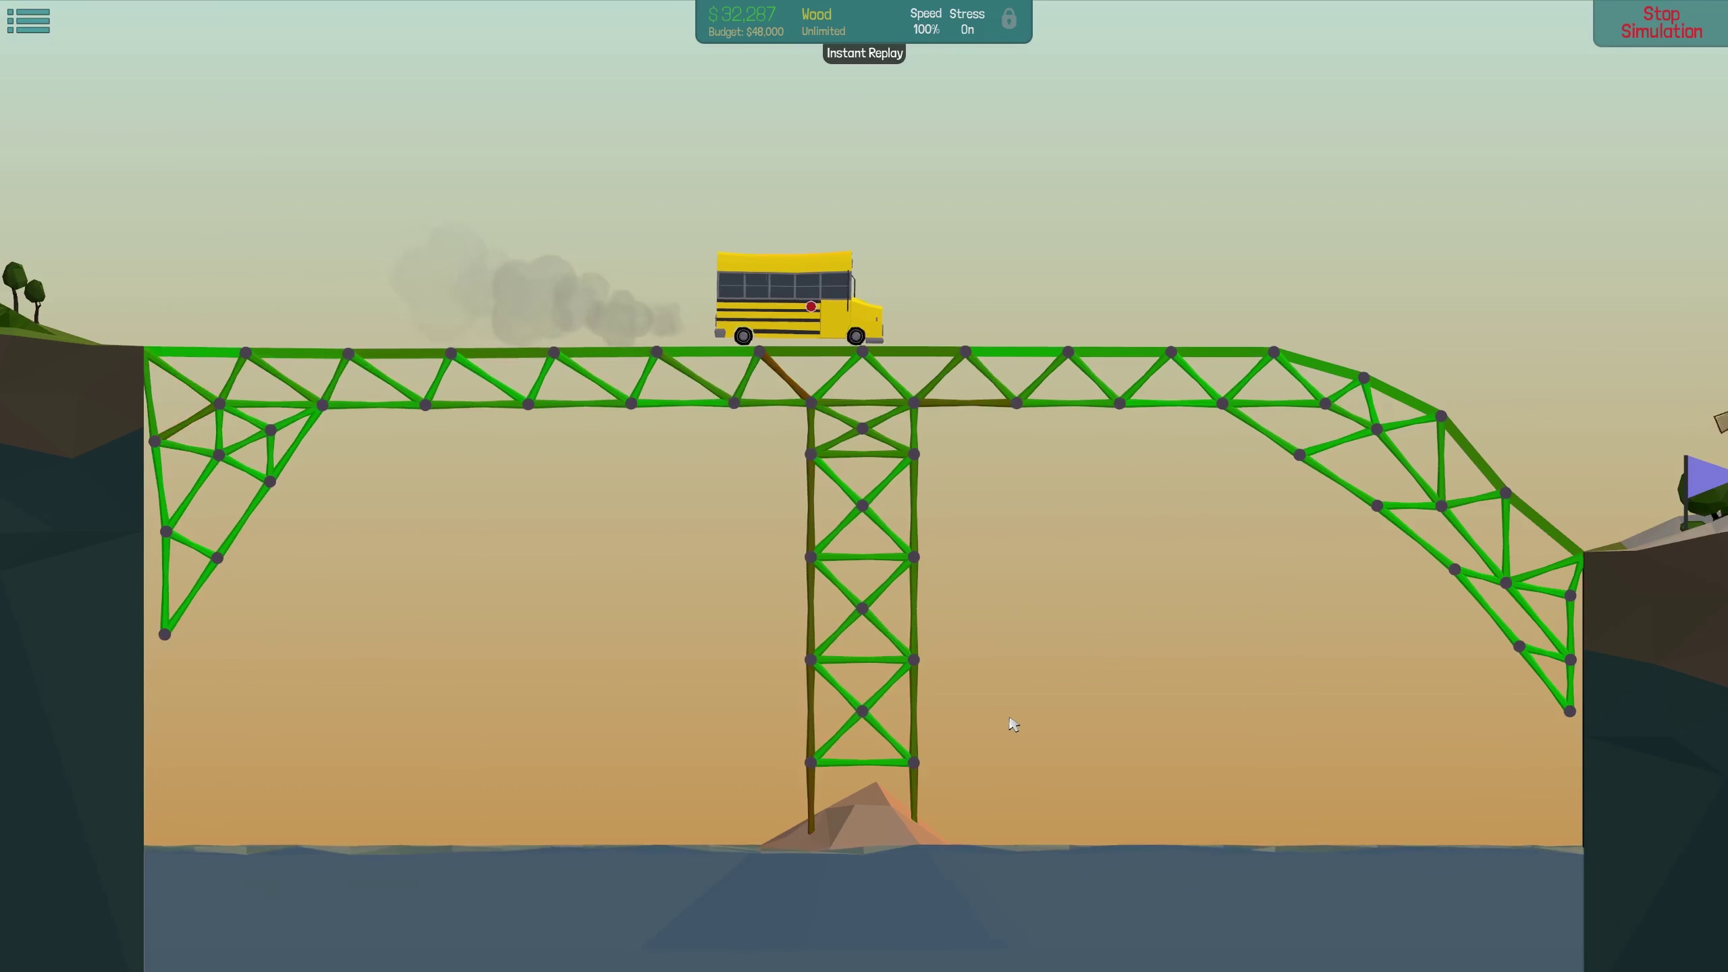
pyautogui.scroll(2, 999, 750)
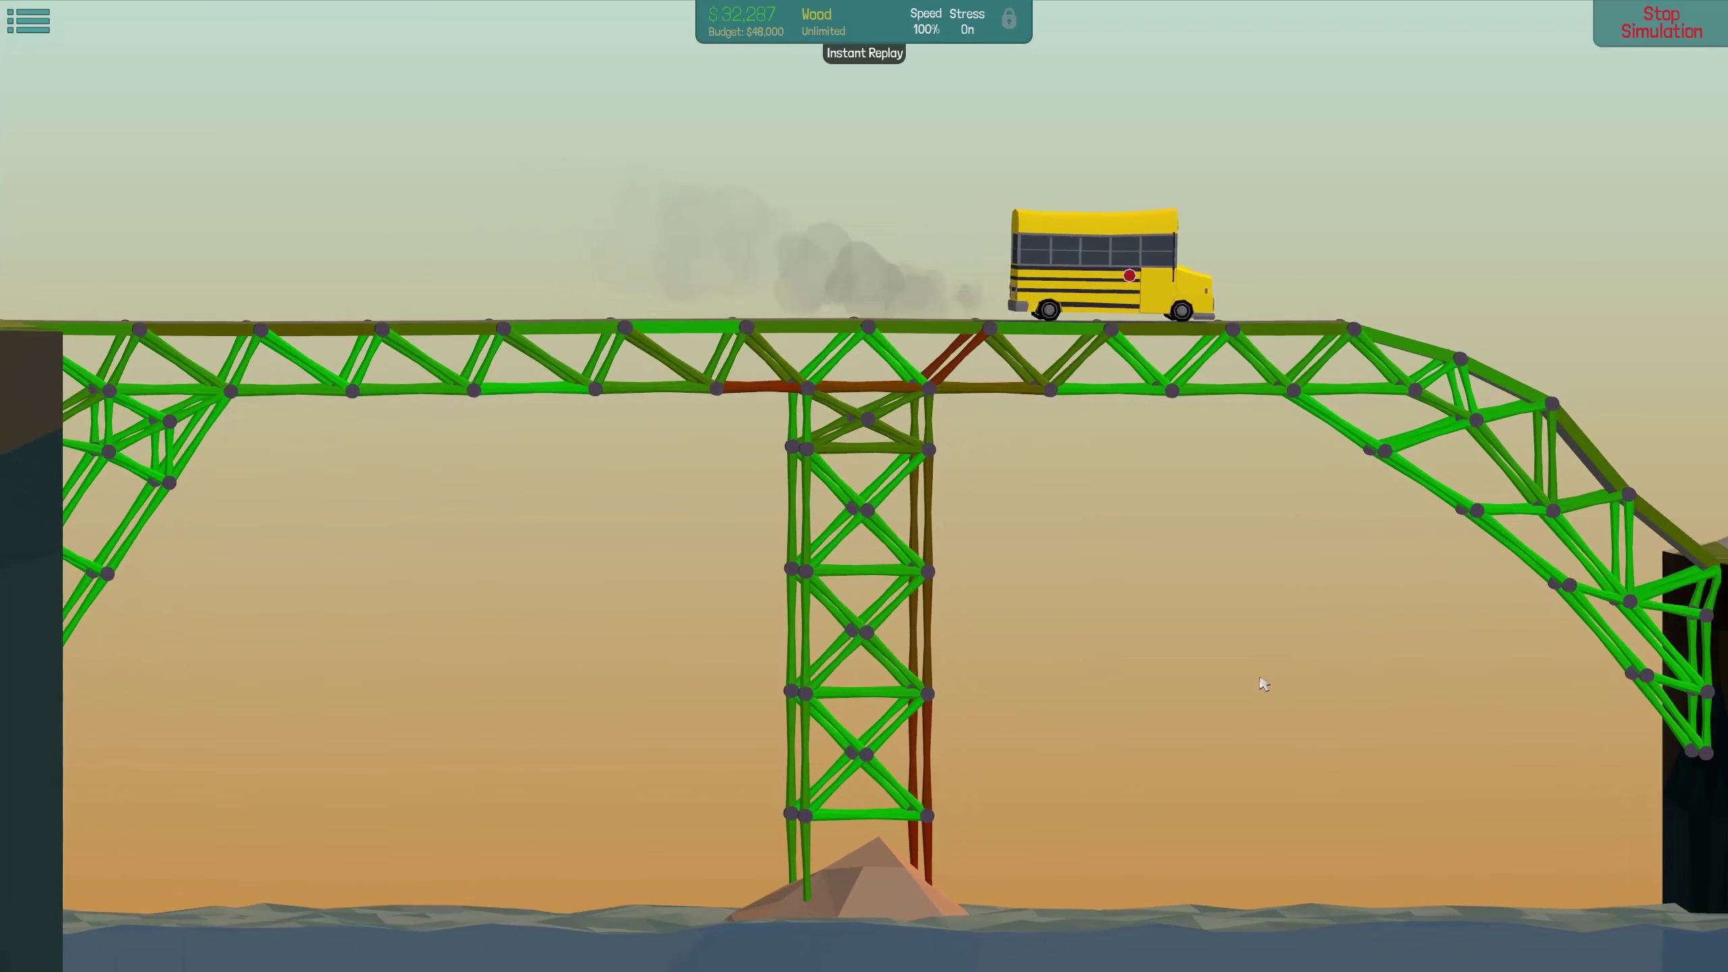
pyautogui.moveTo(1257, 685); pyautogui.dragTo(656, 675)
pyautogui.scroll(2, 905, 750)
pyautogui.scroll(1, 905, 750)
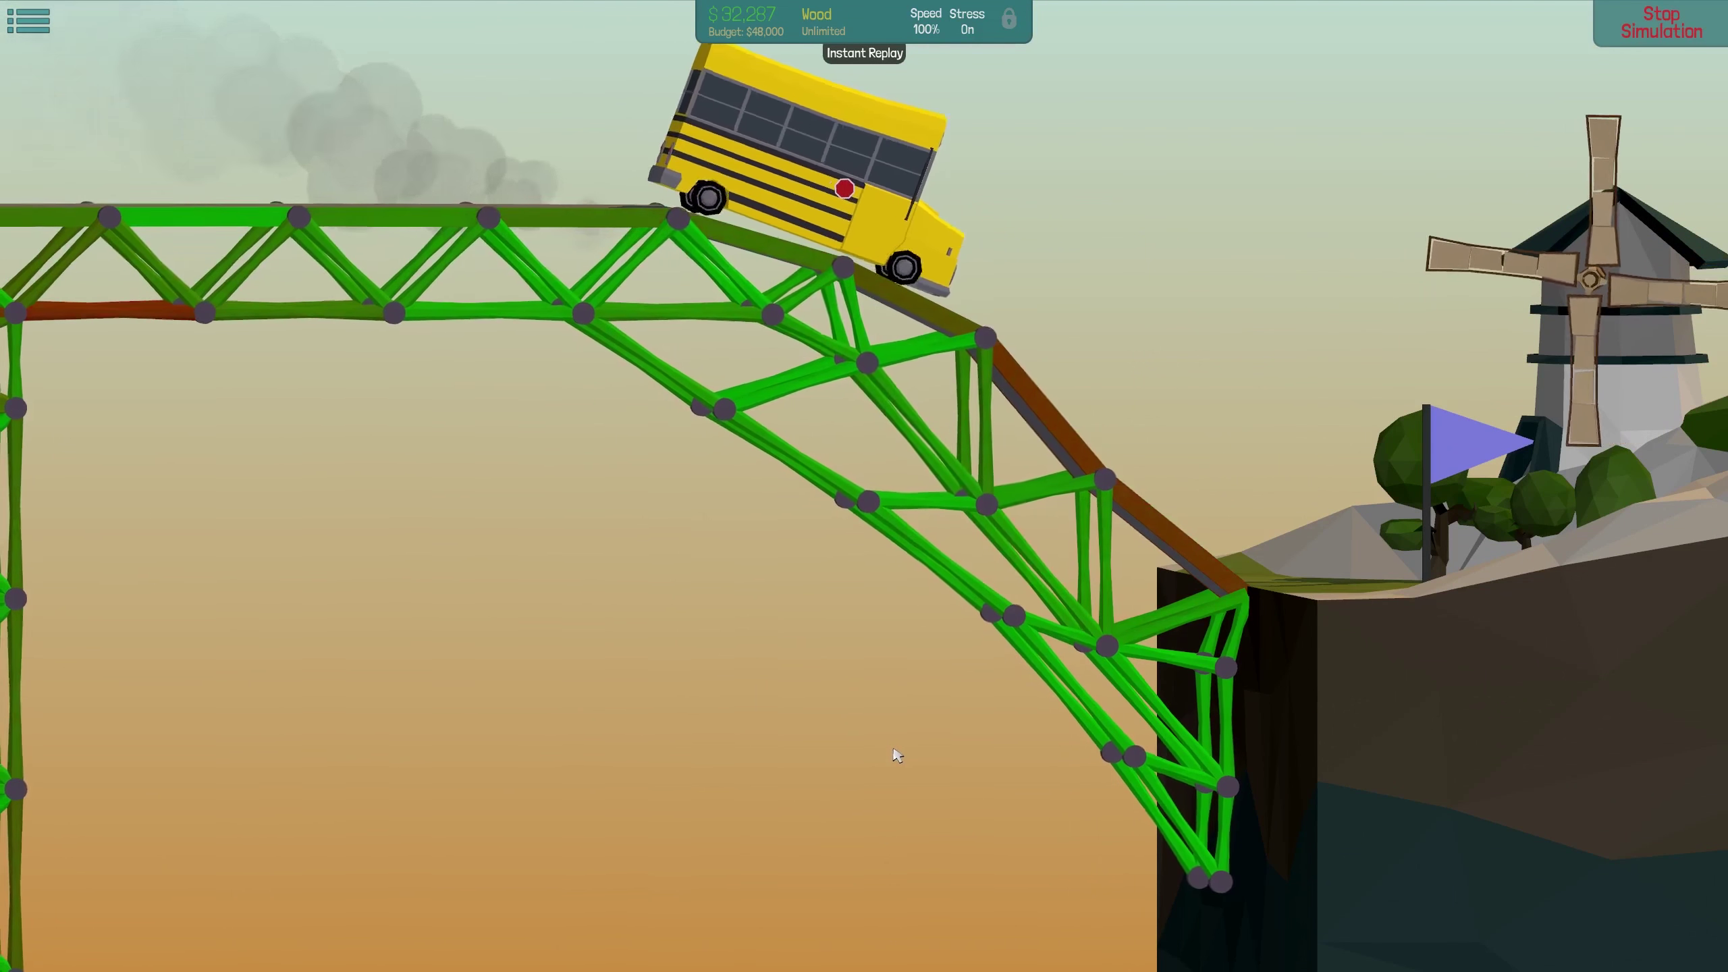
pyautogui.scroll(-1, 906, 749)
pyautogui.scroll(-5, 905, 754)
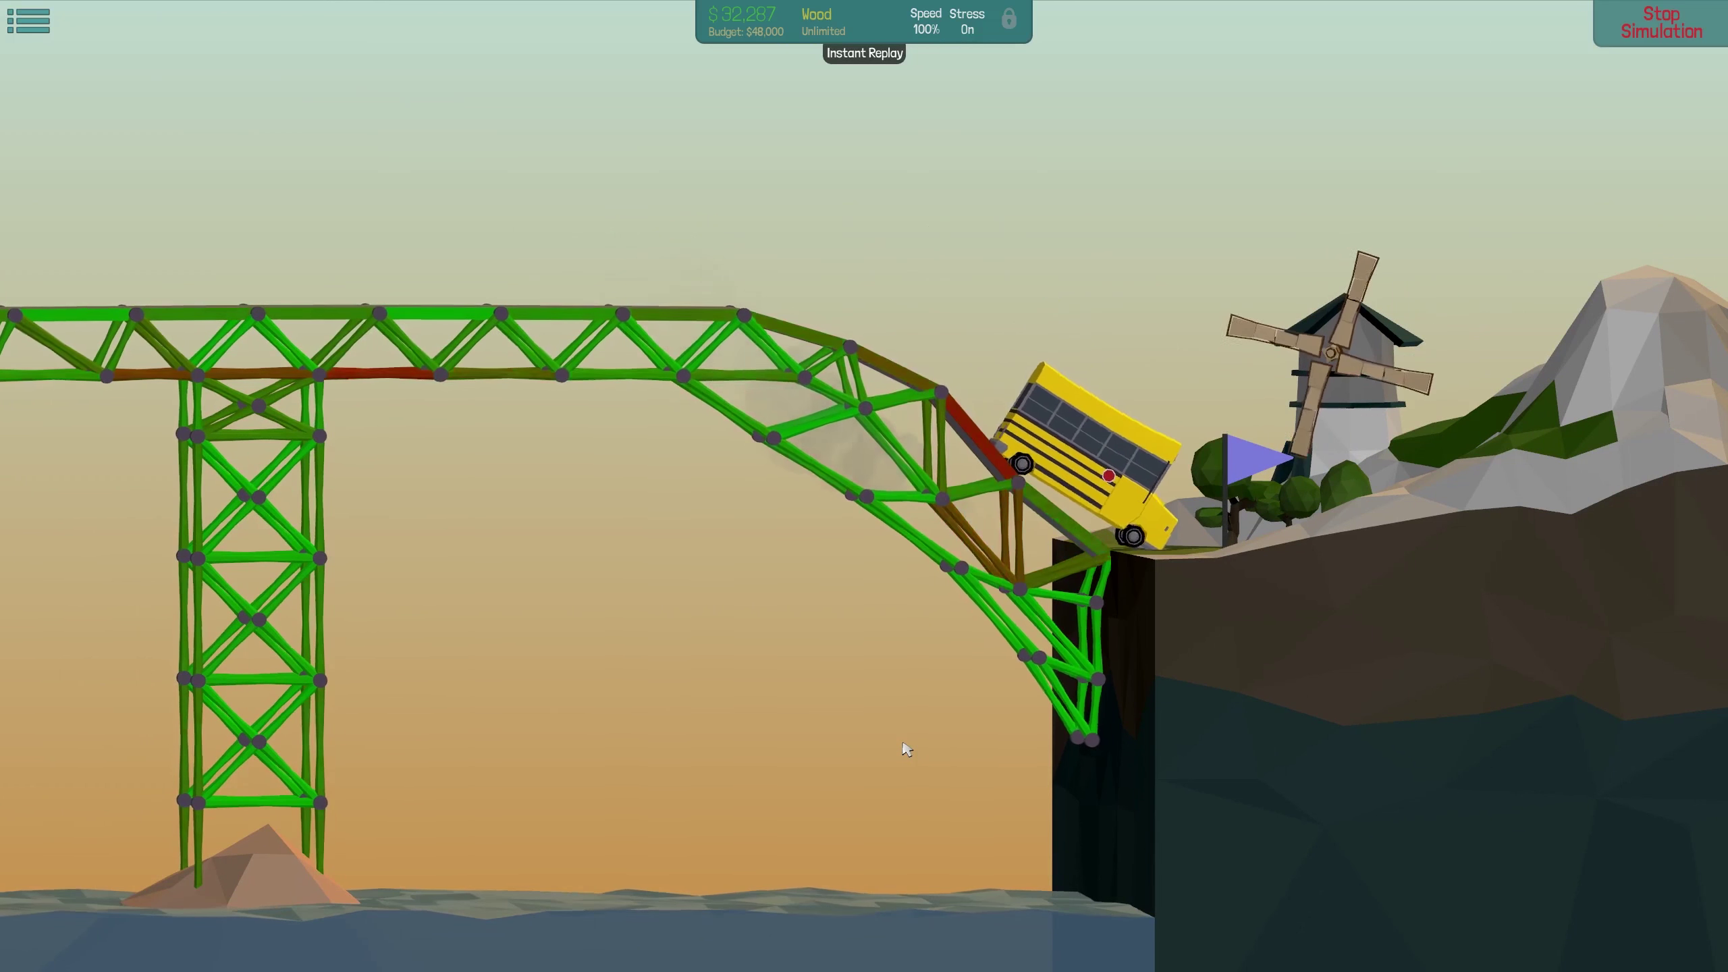
pyautogui.scroll(1, 925, 750)
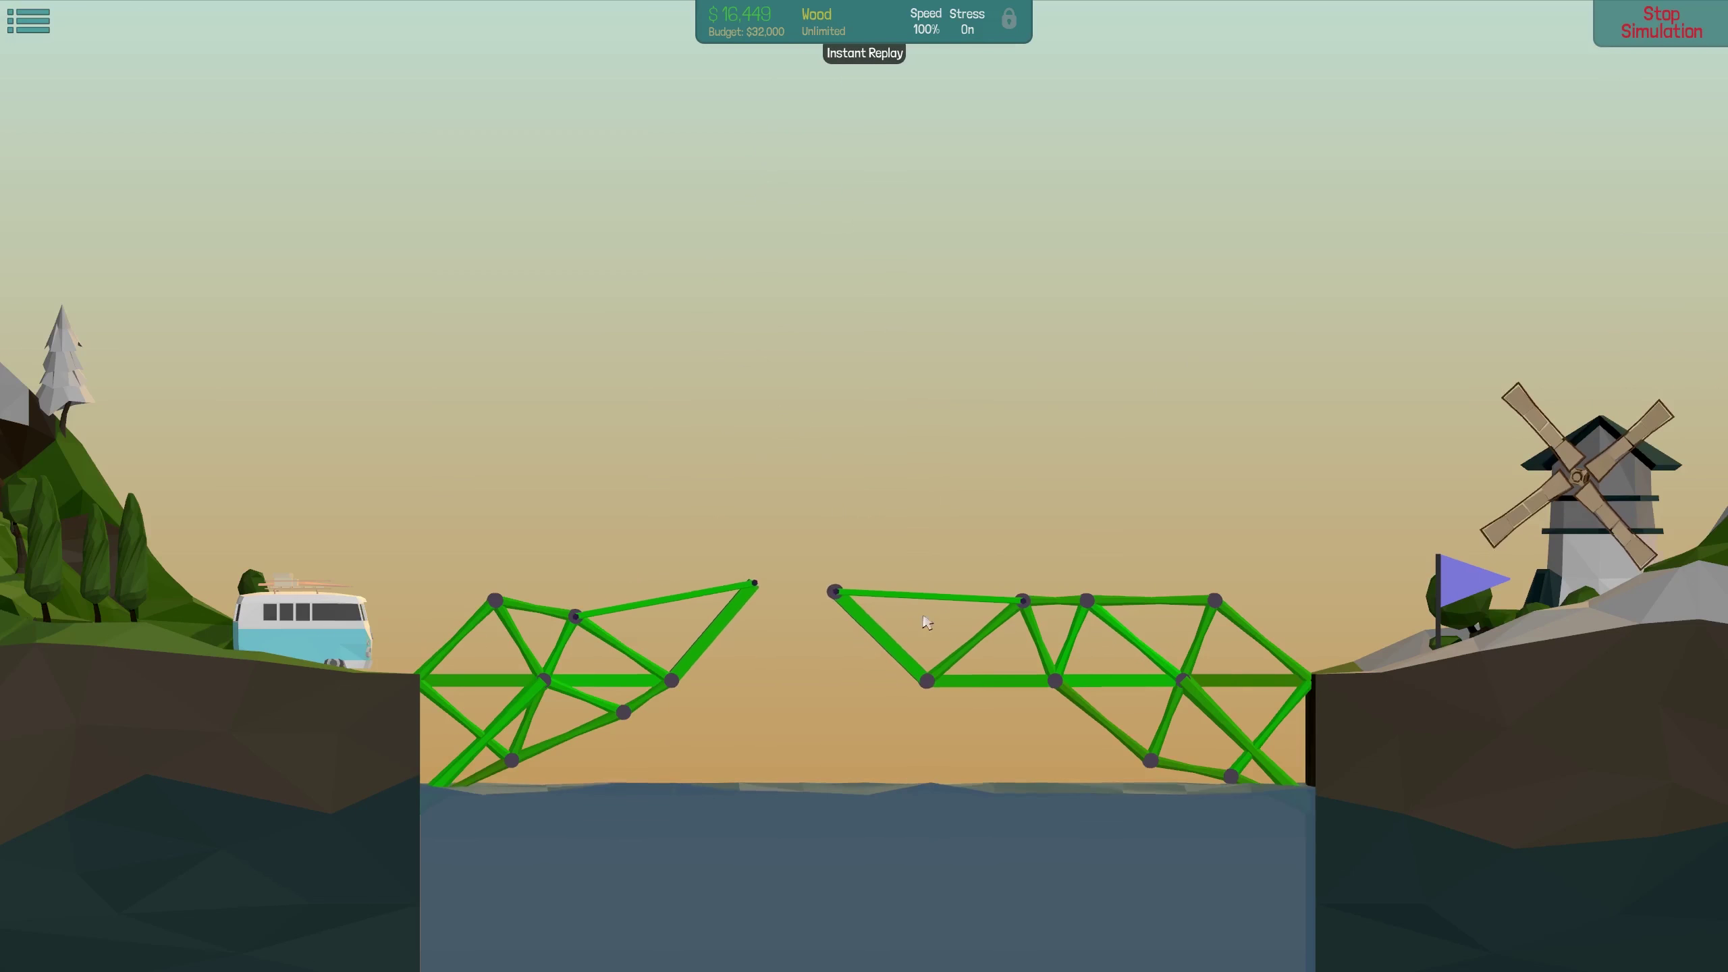
pyautogui.scroll(3, 818, 606)
pyautogui.scroll(3, 787, 626)
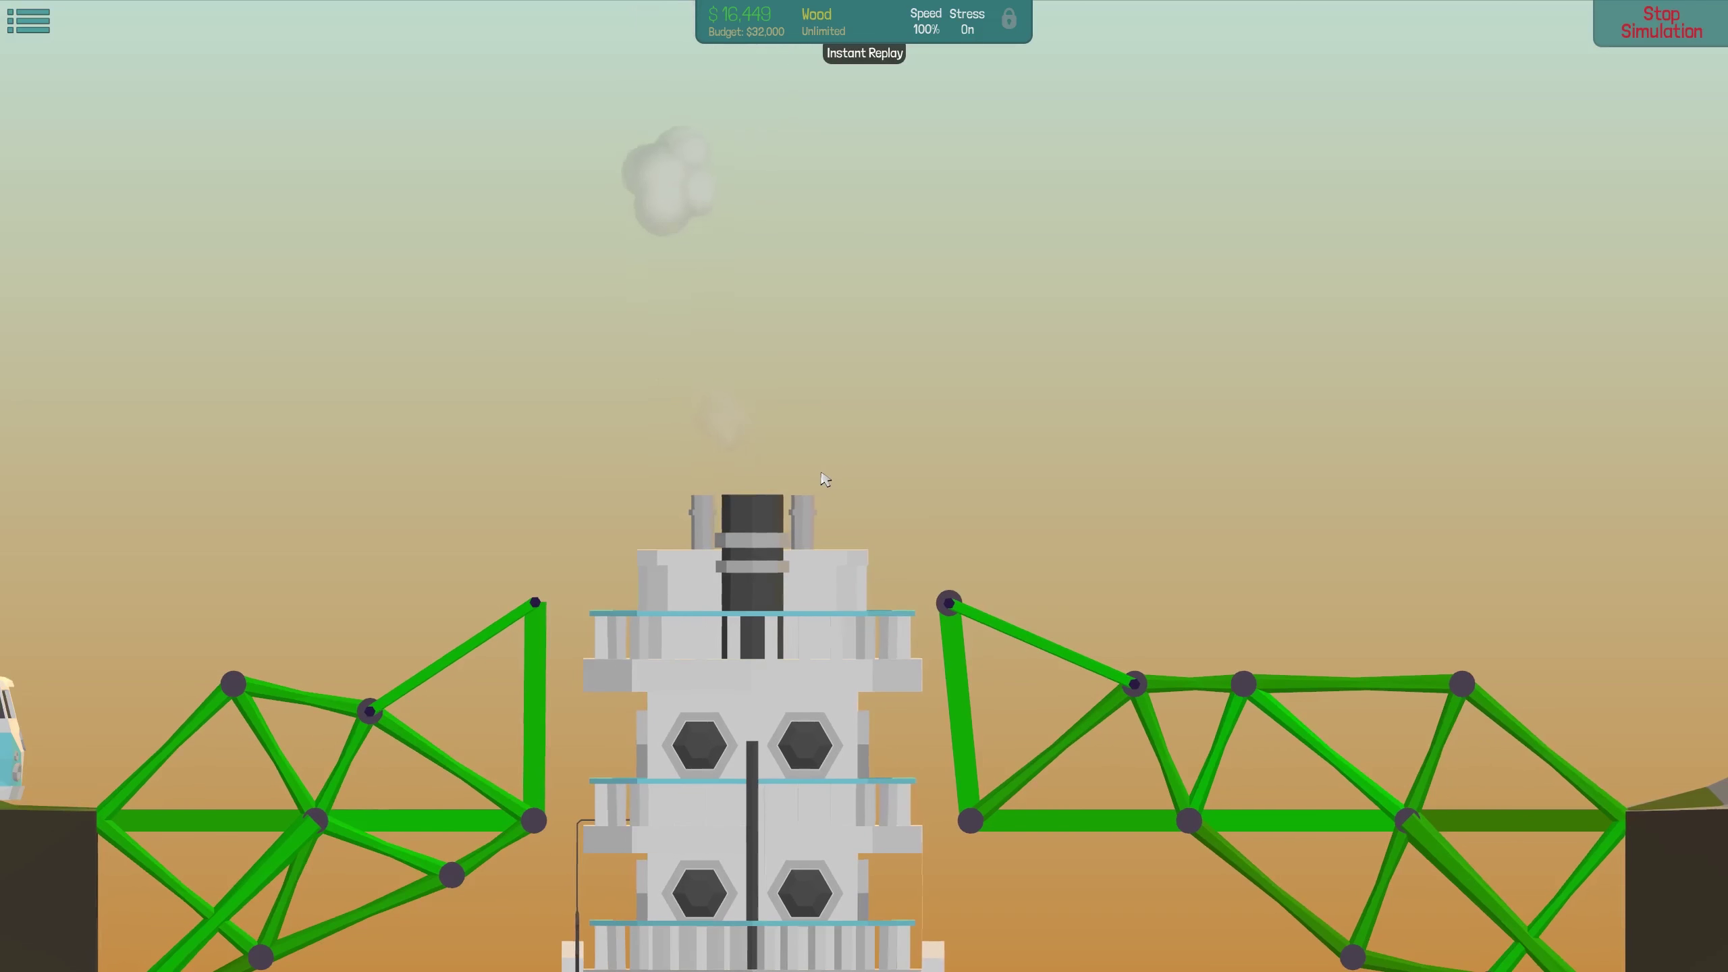
pyautogui.scroll(1, 798, 520)
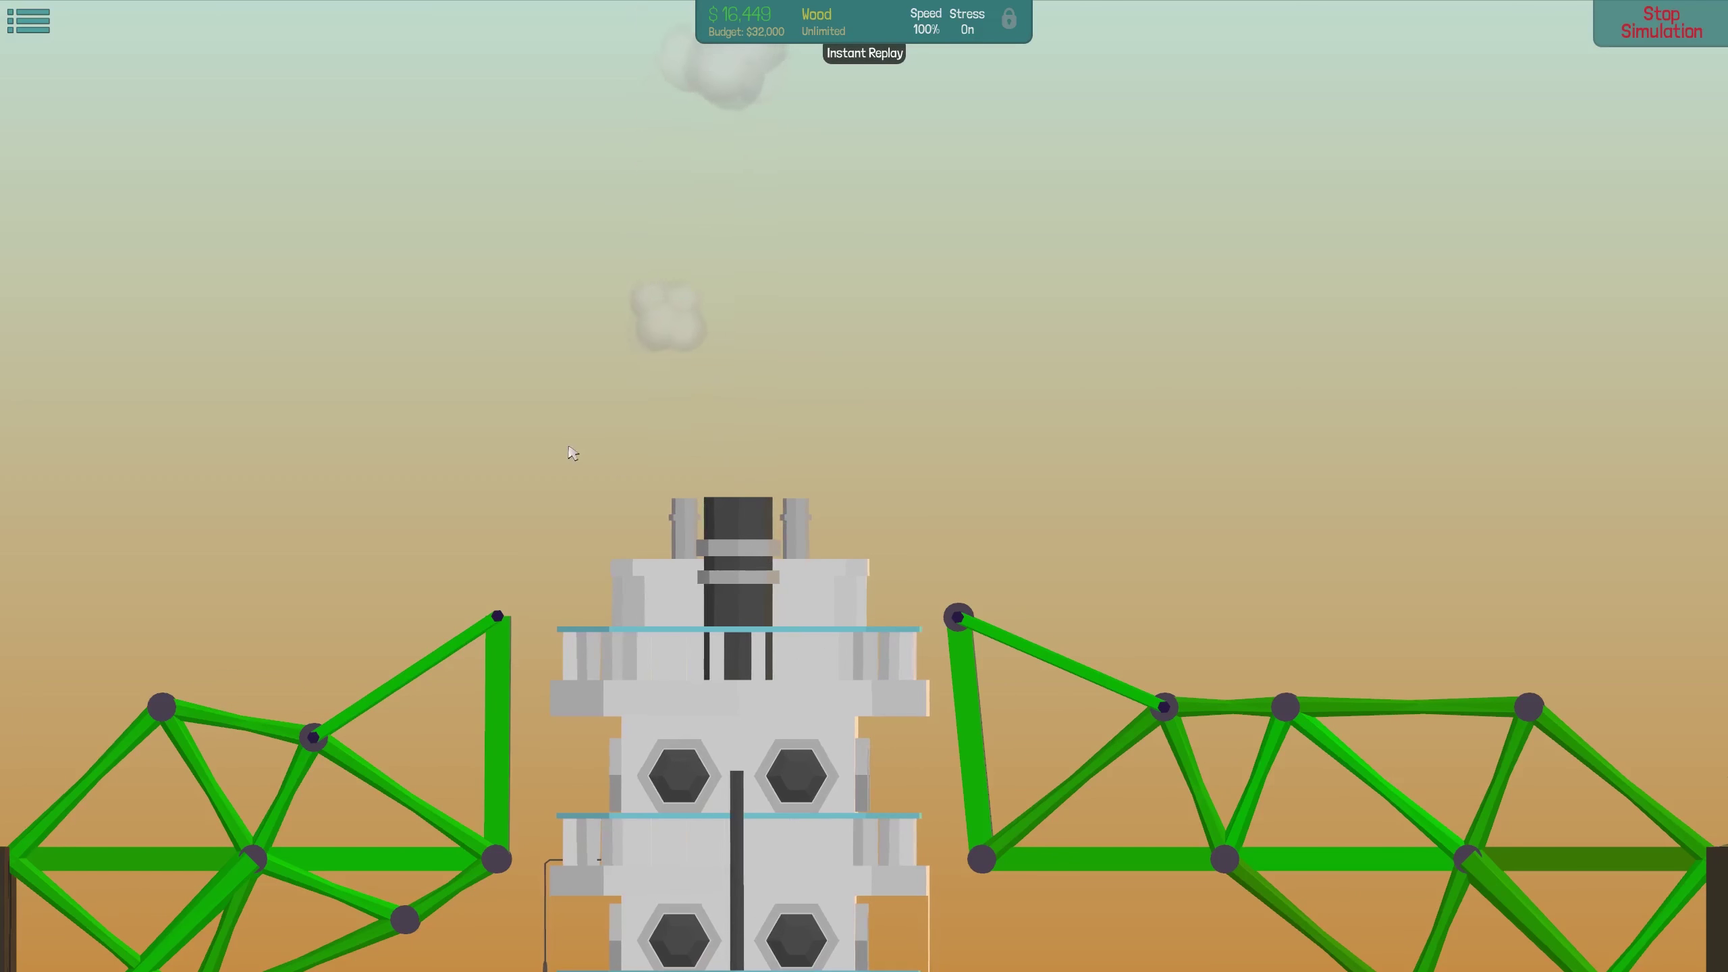
# Watch the boat pass the drawbridge, then continue to the 12m Low Budget Bridge level
pyautogui.moveTo(569, 453); pyautogui.dragTo(636, 331)
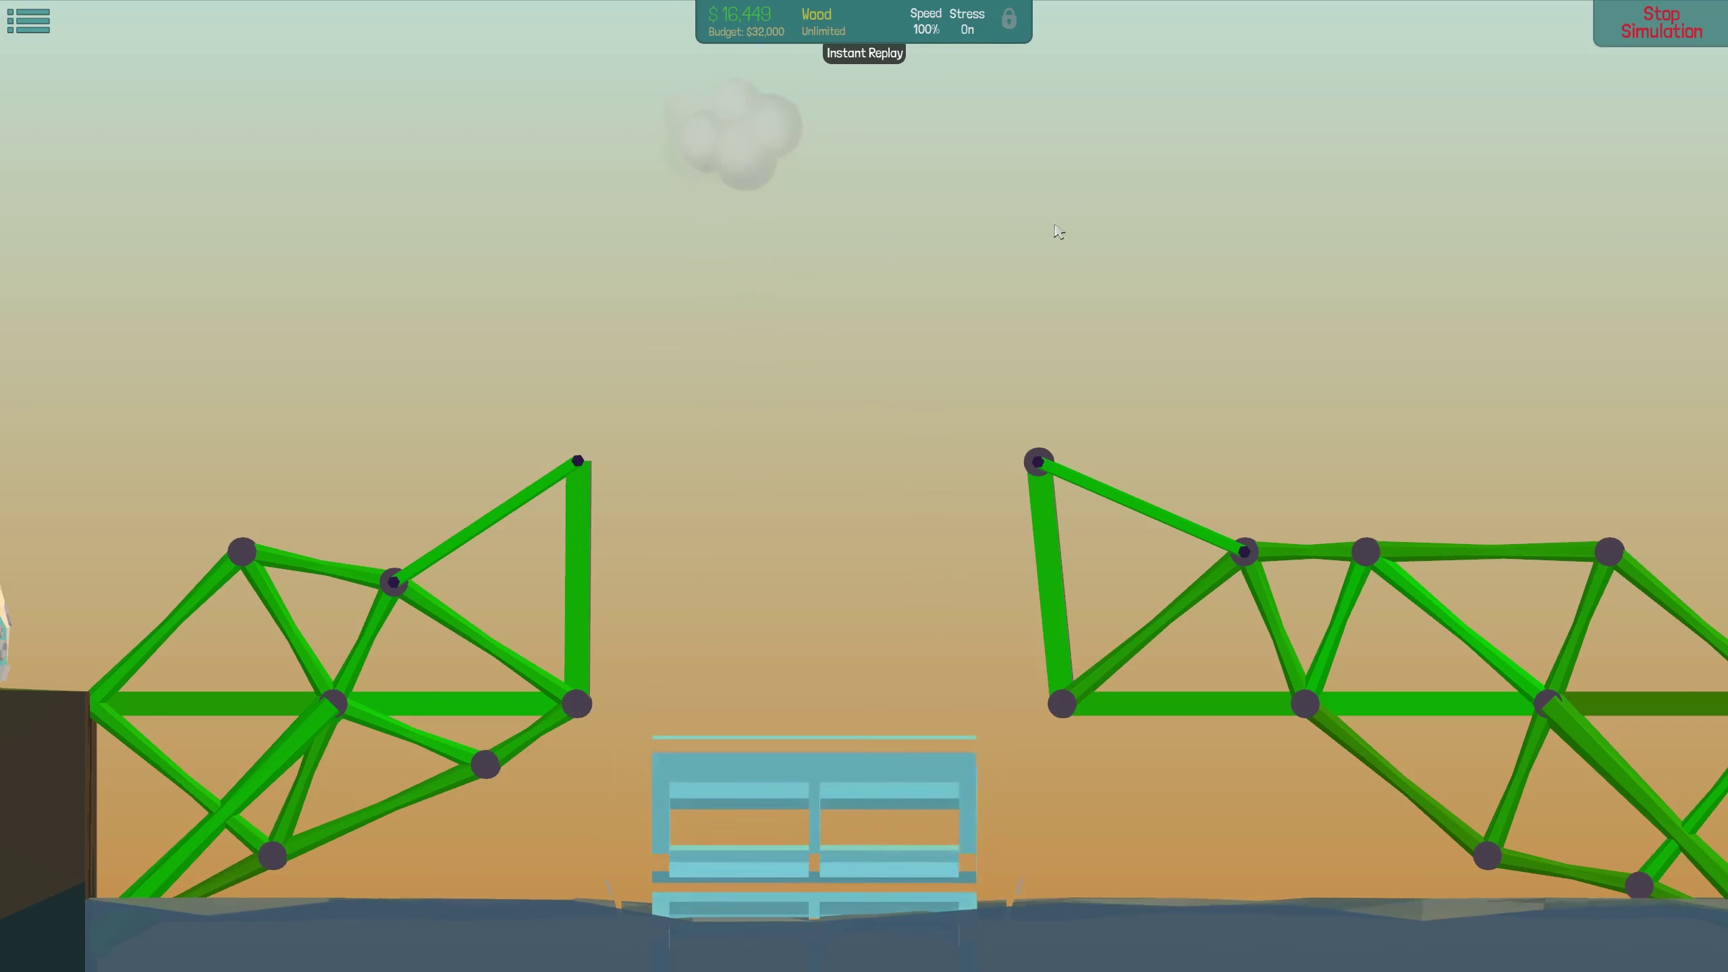
pyautogui.scroll(-5, 945, 336)
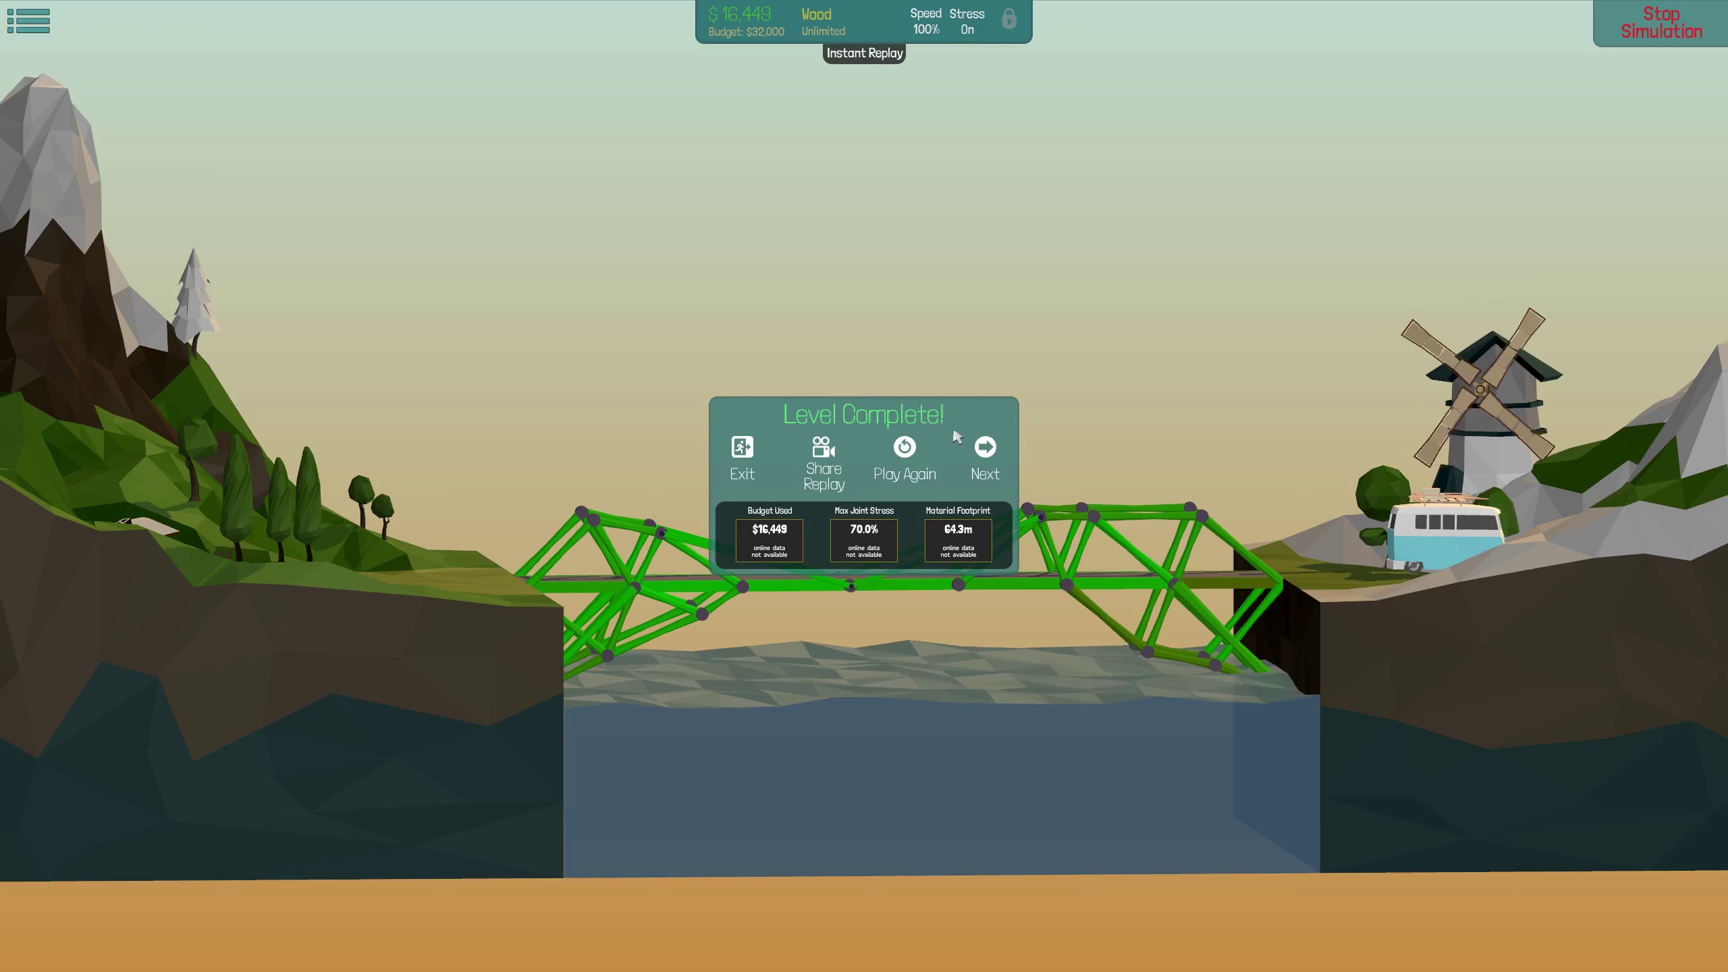
pyautogui.click(961, 443)
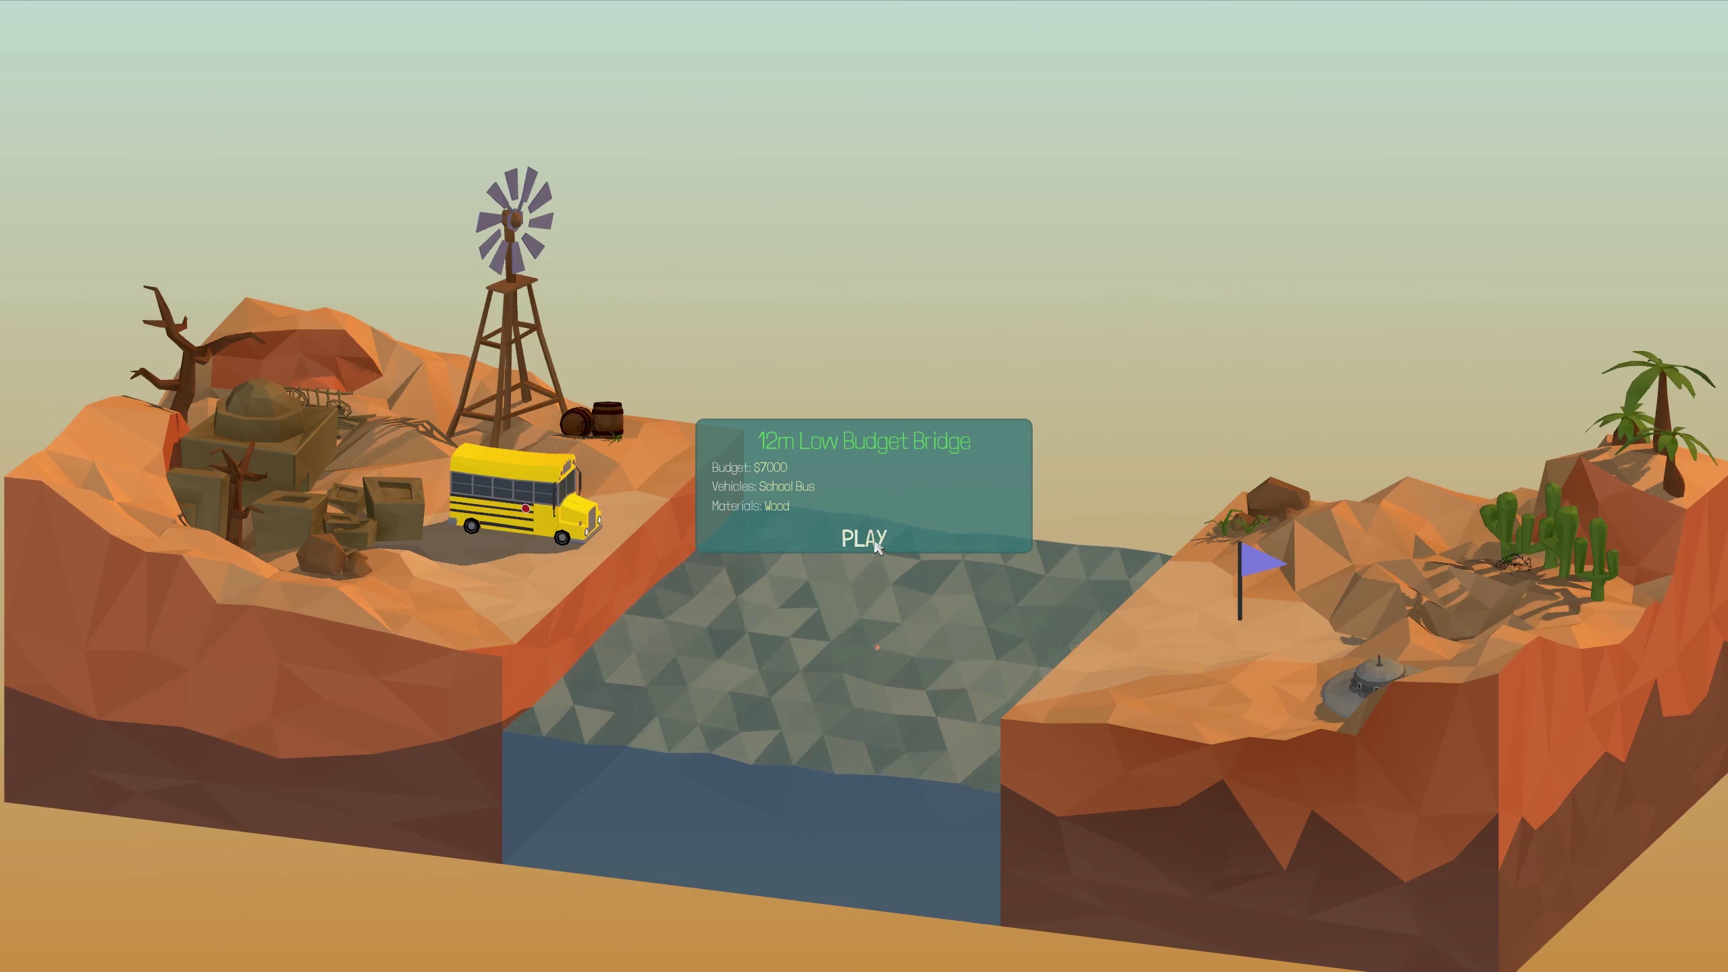
# Start building the 12m Low Budget Bridge level with its $7,000 budget
pyautogui.click(861, 540)
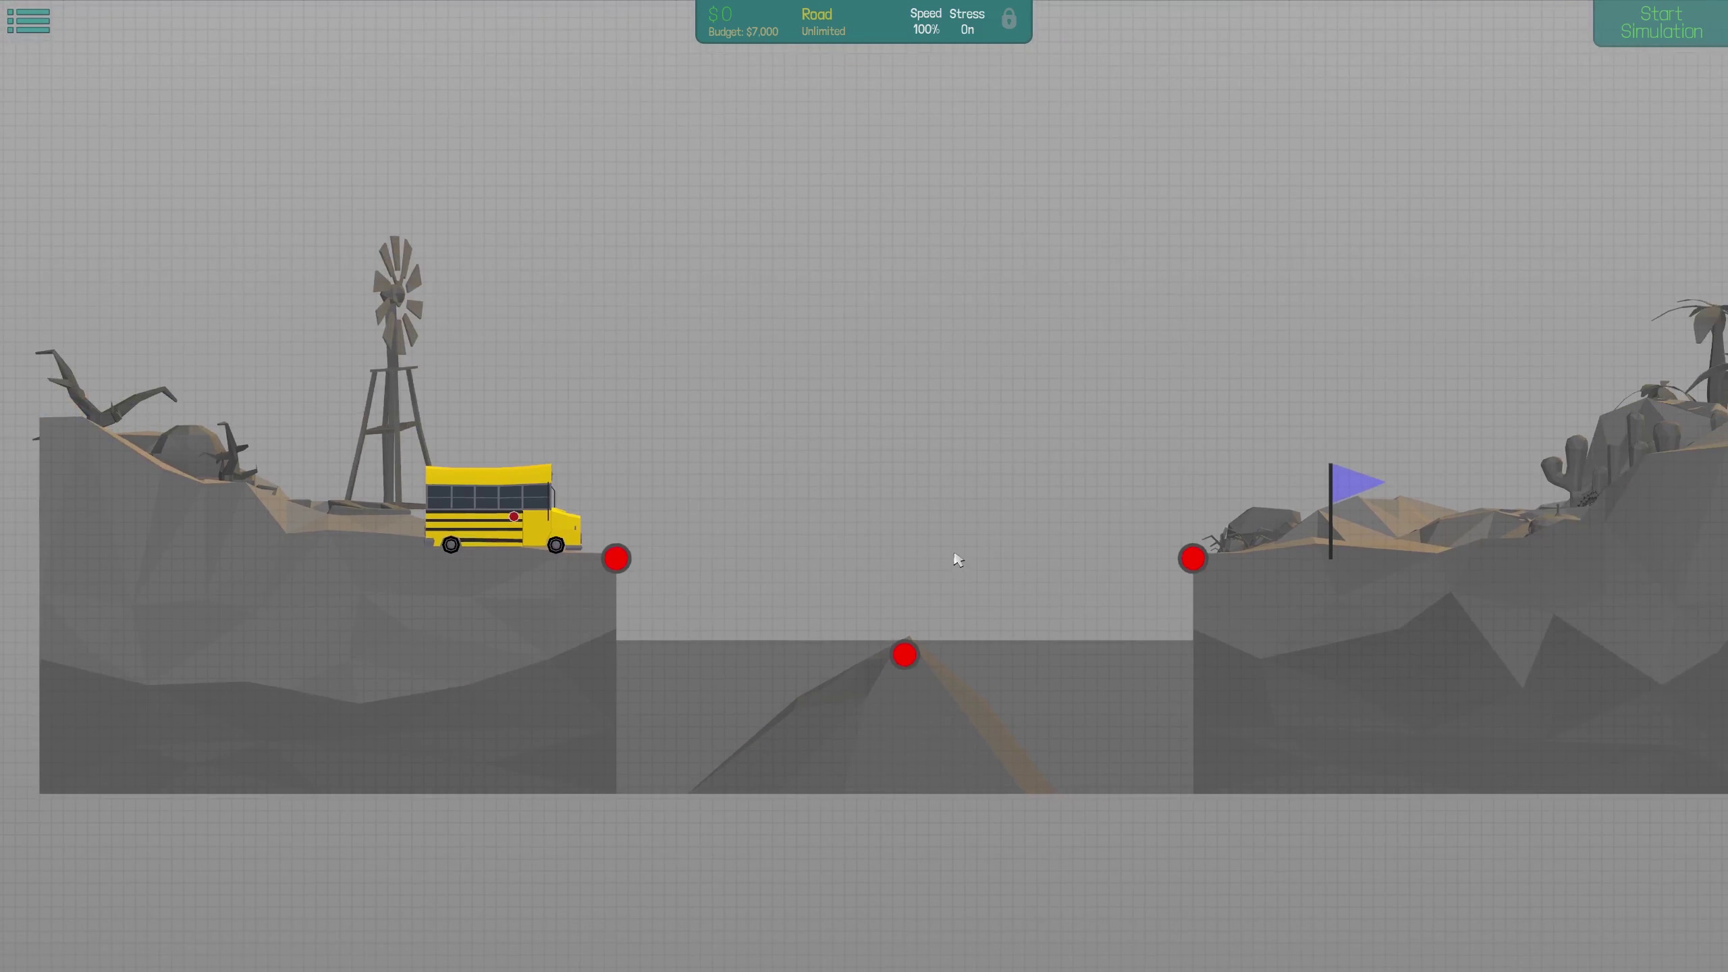